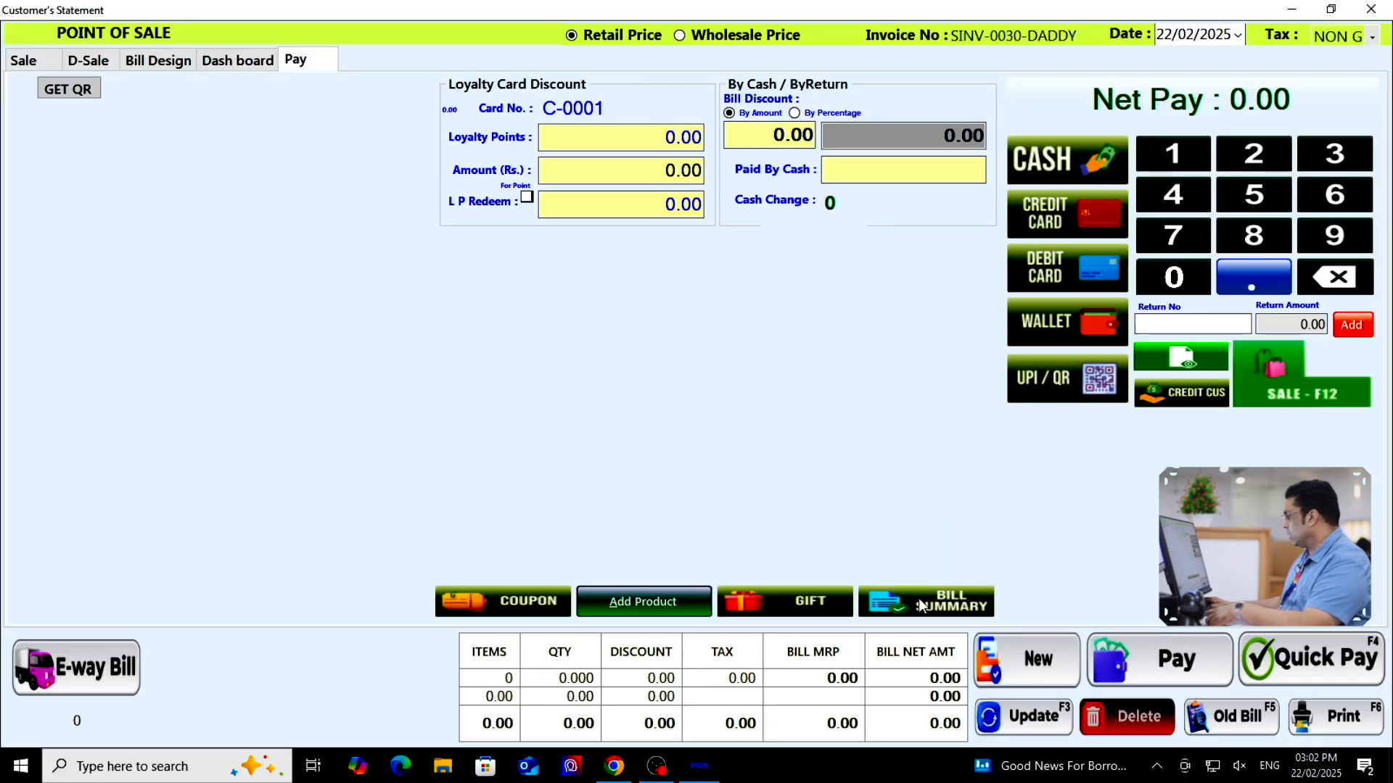
Review the Bill Summary, Config and Product Info options on the Pay screen, then return to the Sale screen
left_click(900, 614)
left_click(576, 421)
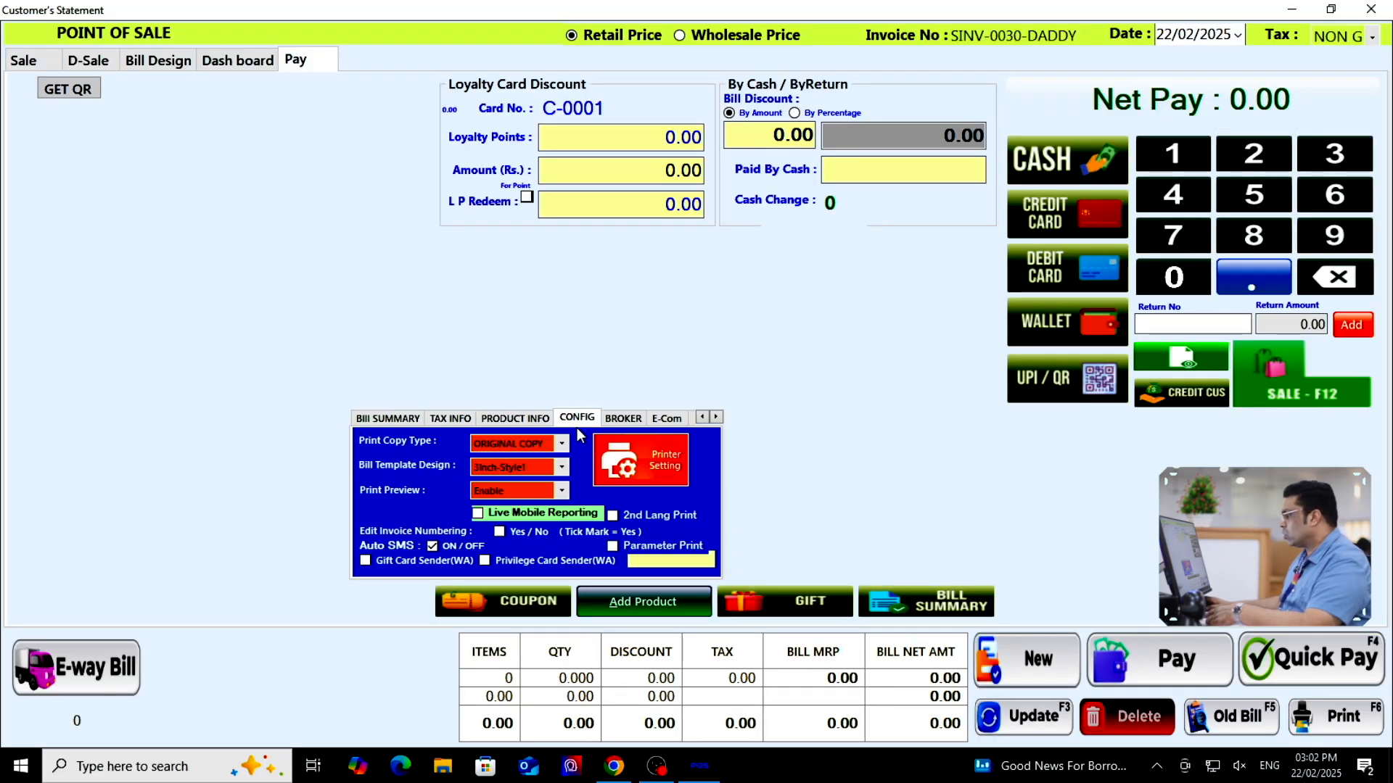
left_click(525, 422)
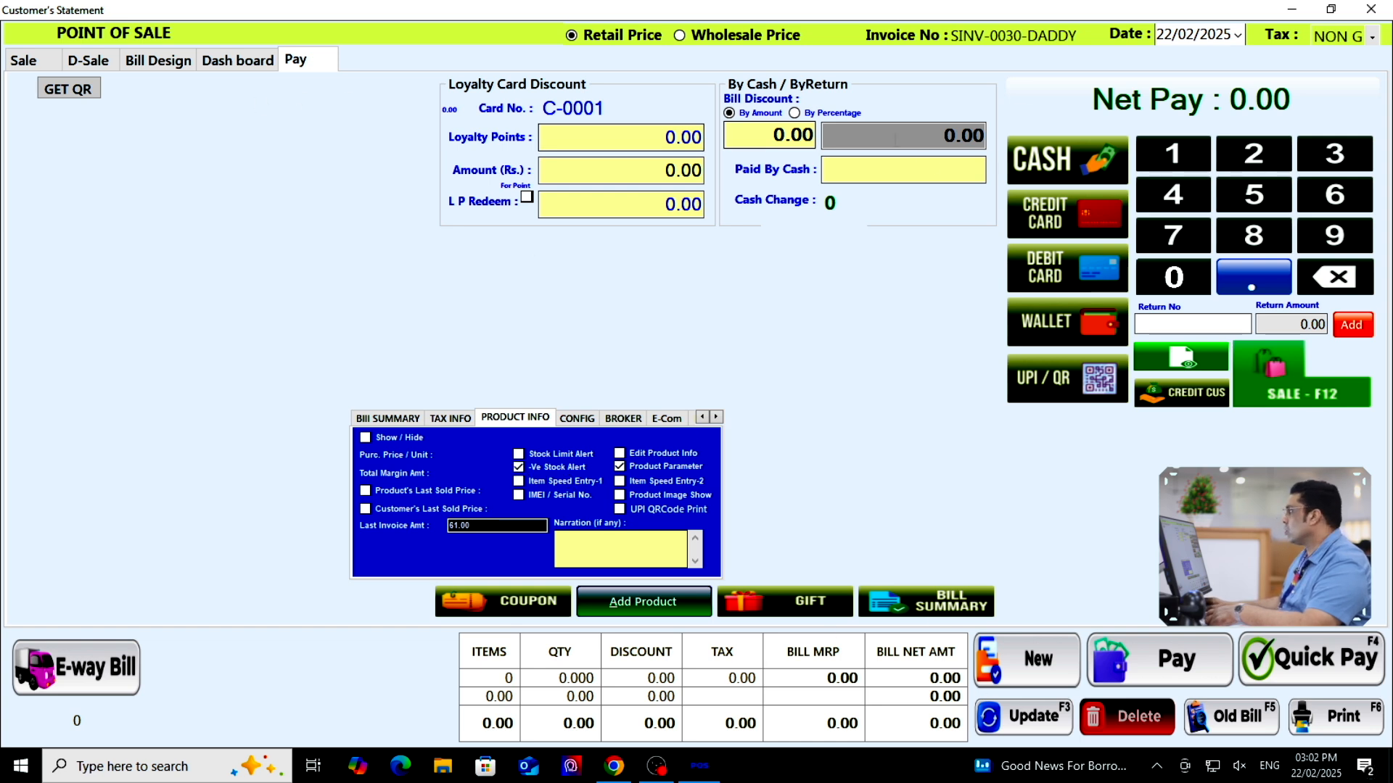
left_click(24, 61)
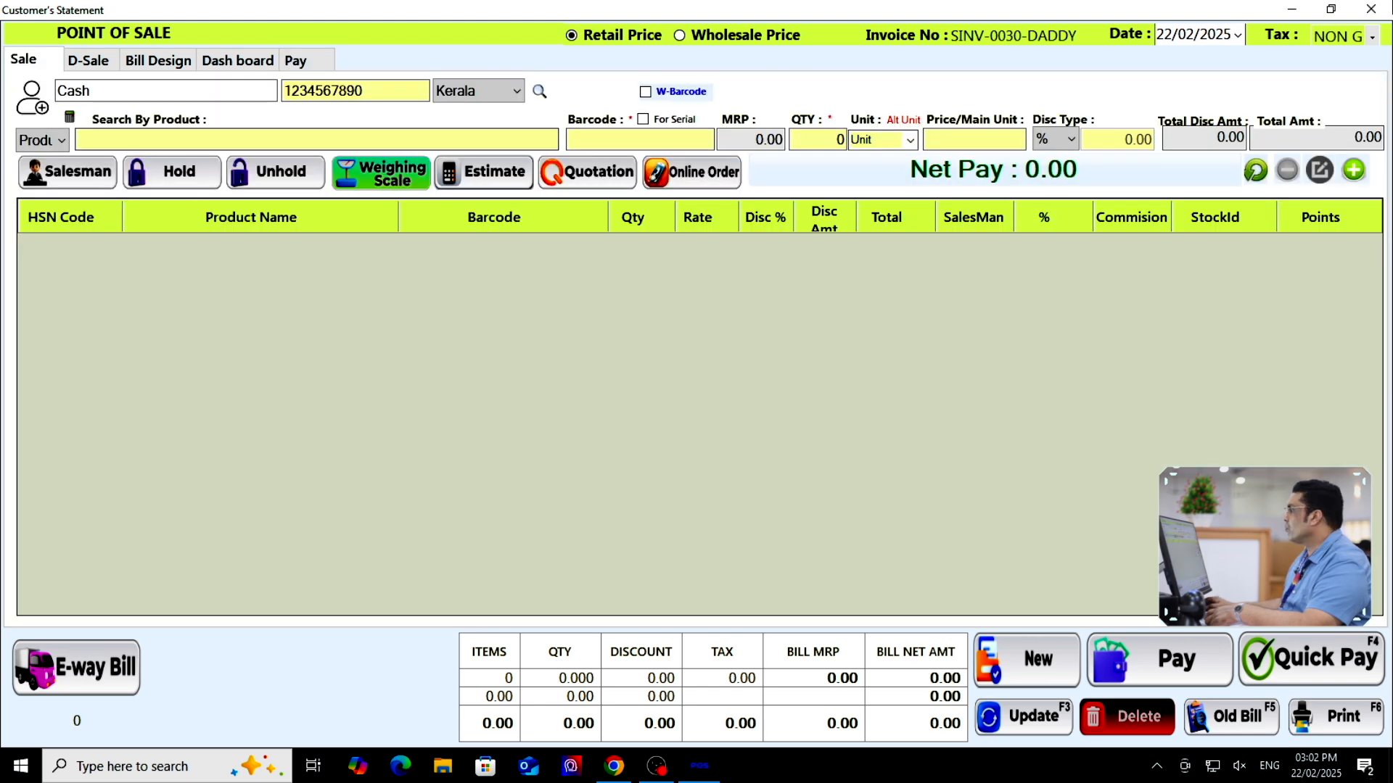
left_click(1371, 10)
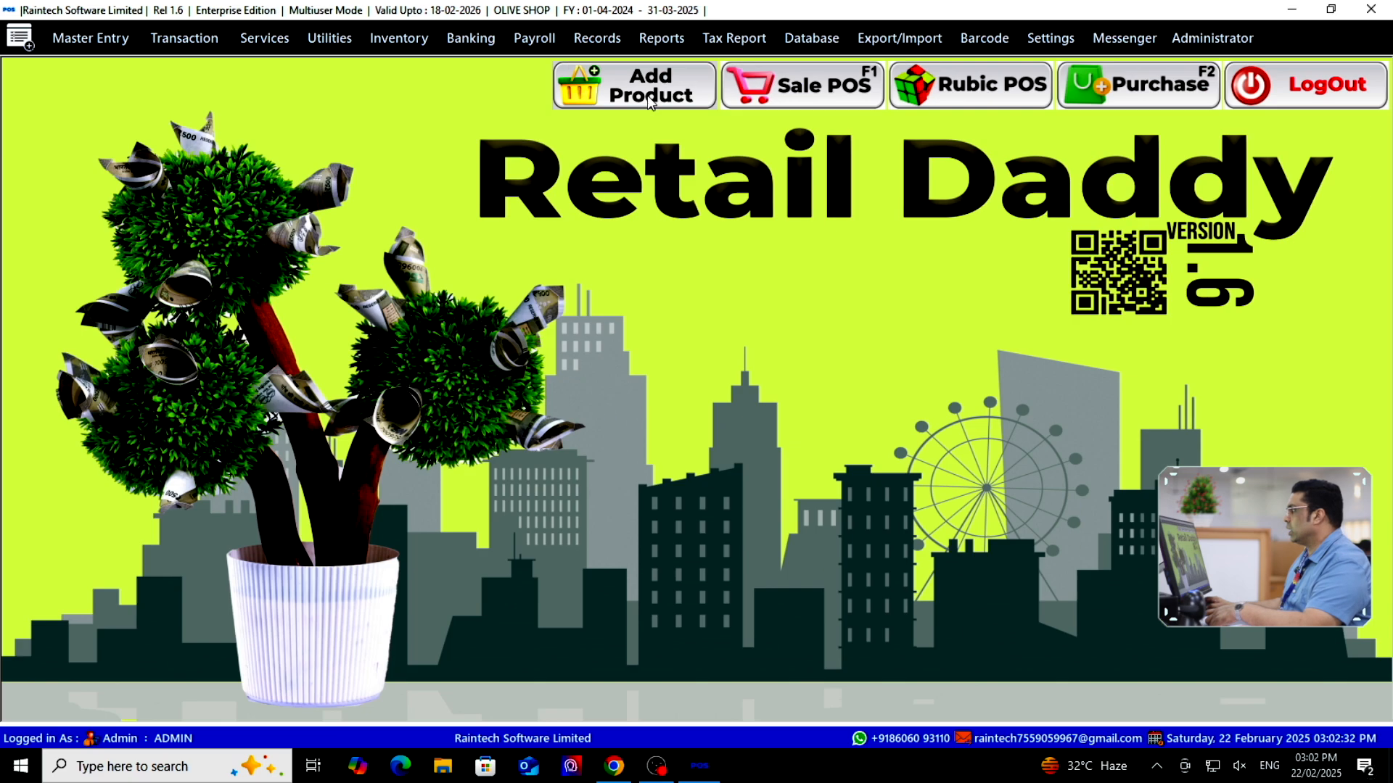
Add a new product row named Pencil with purchase price 10 and opening stock 10
left_click(666, 134)
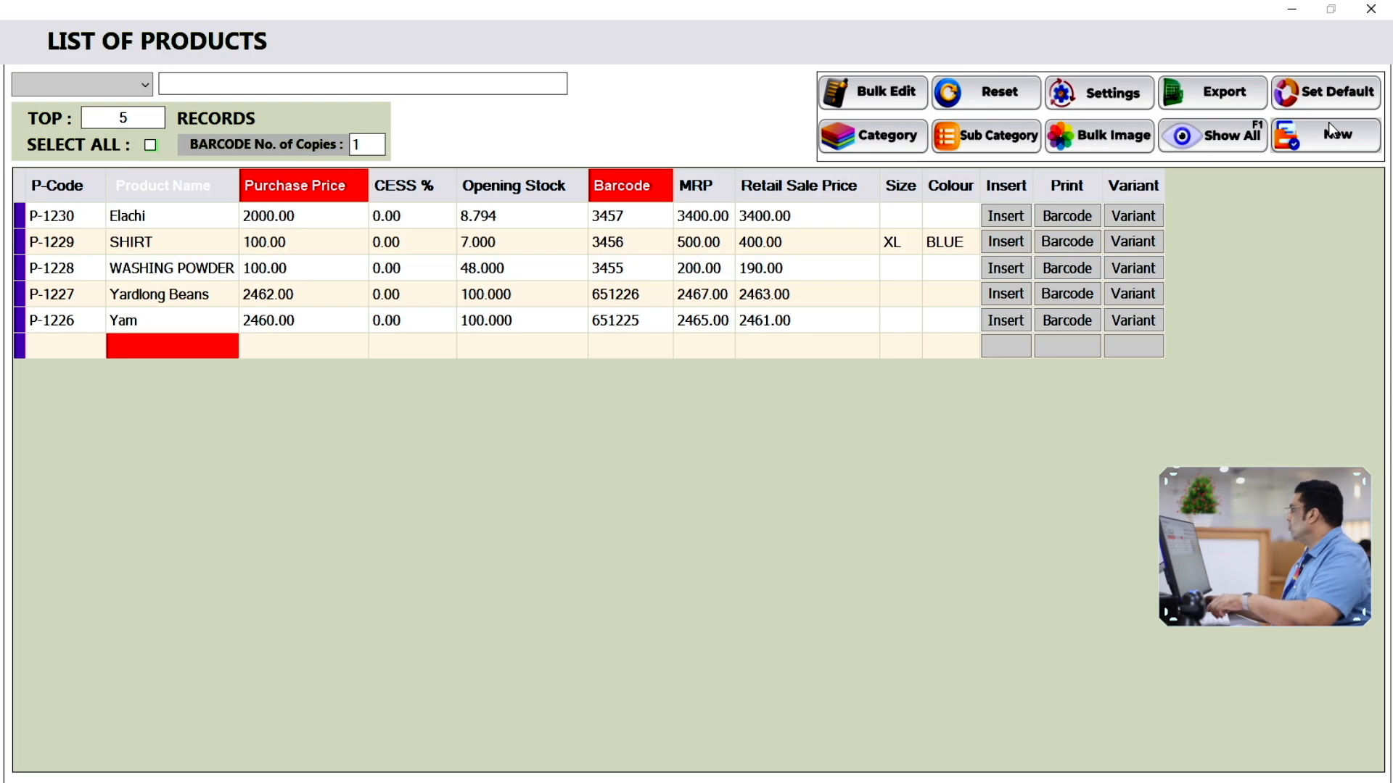
left_click(1327, 140)
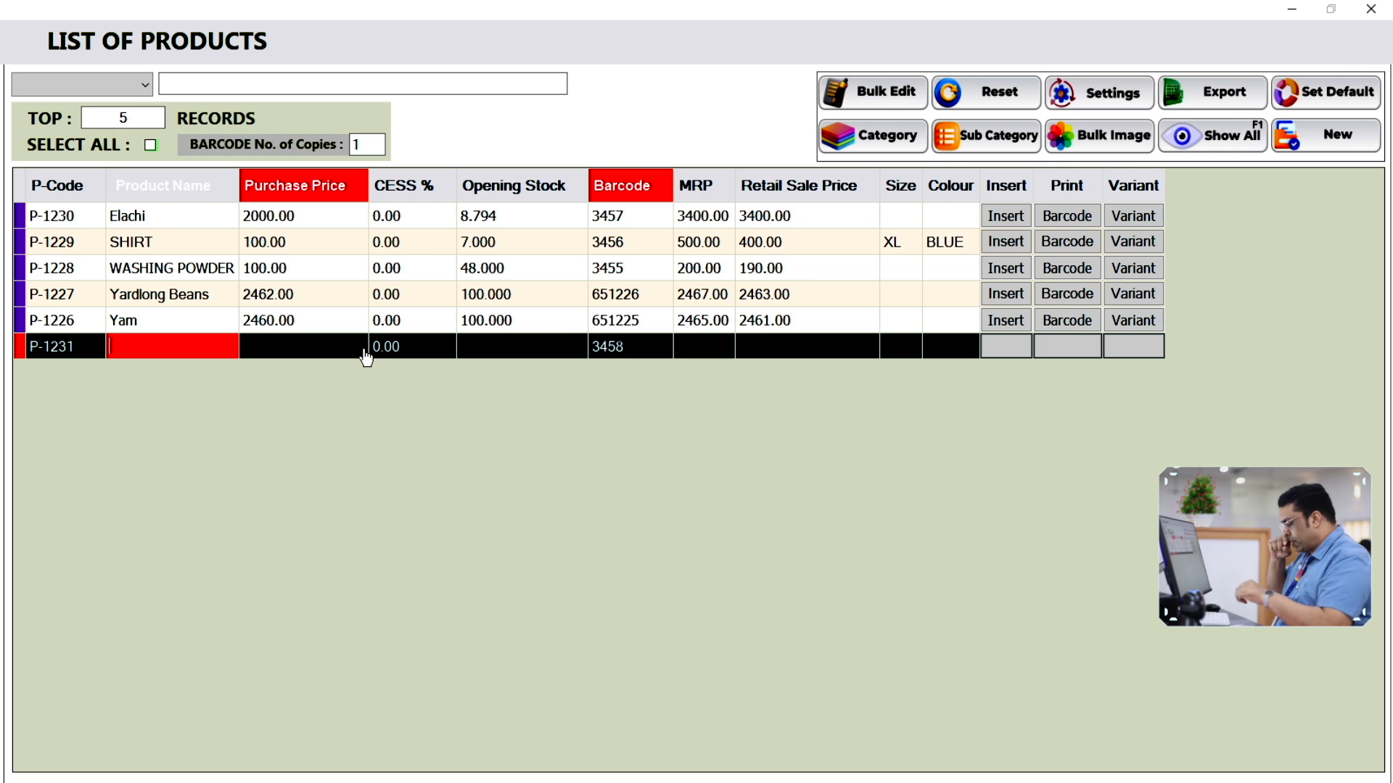
type("Pencil")
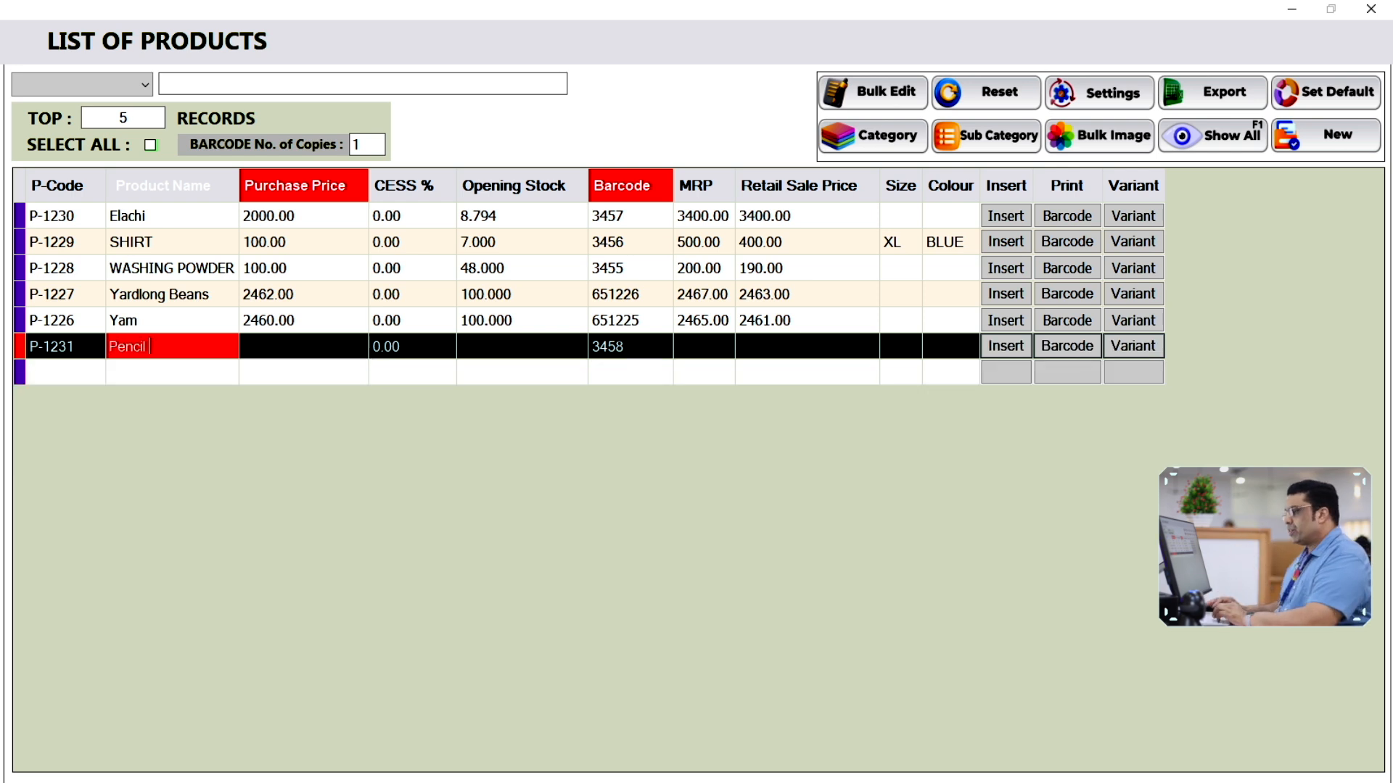
key("Return")
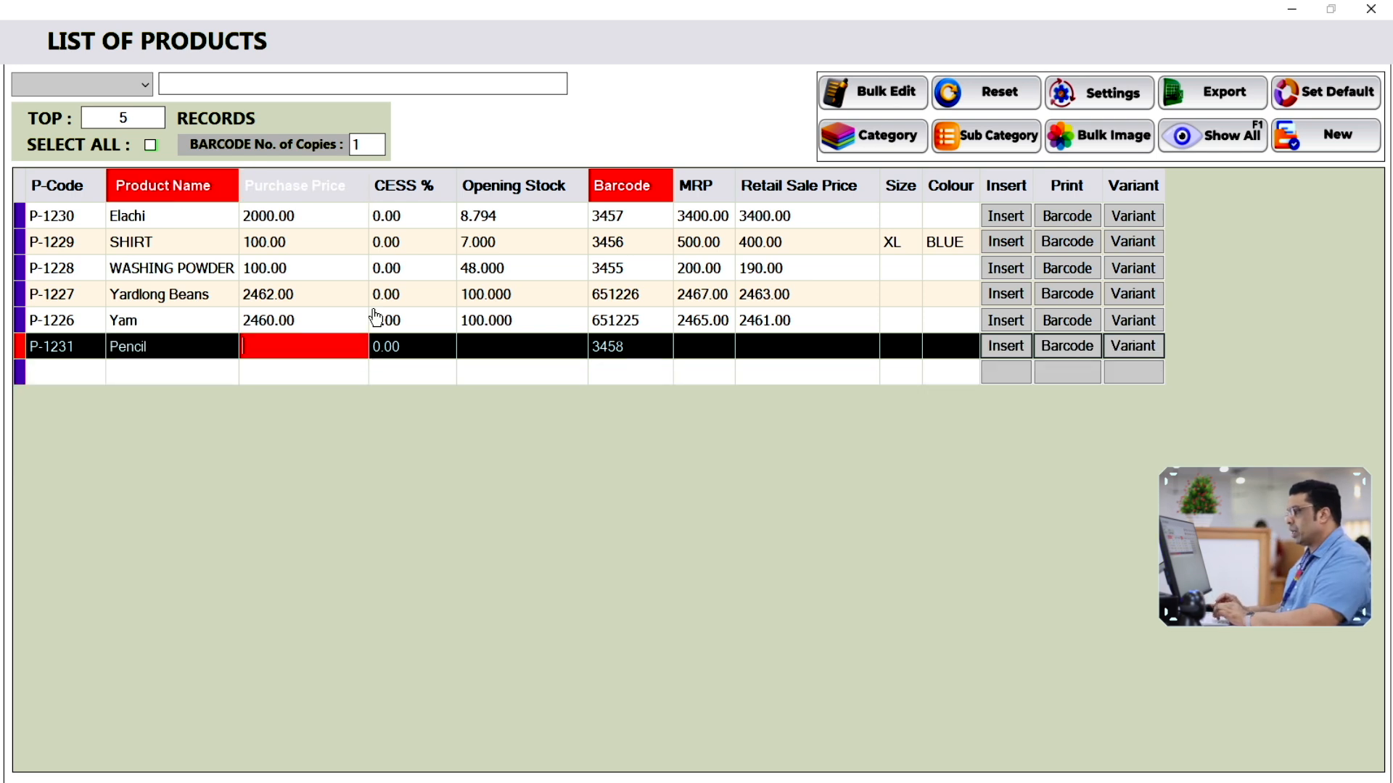
key("Return")
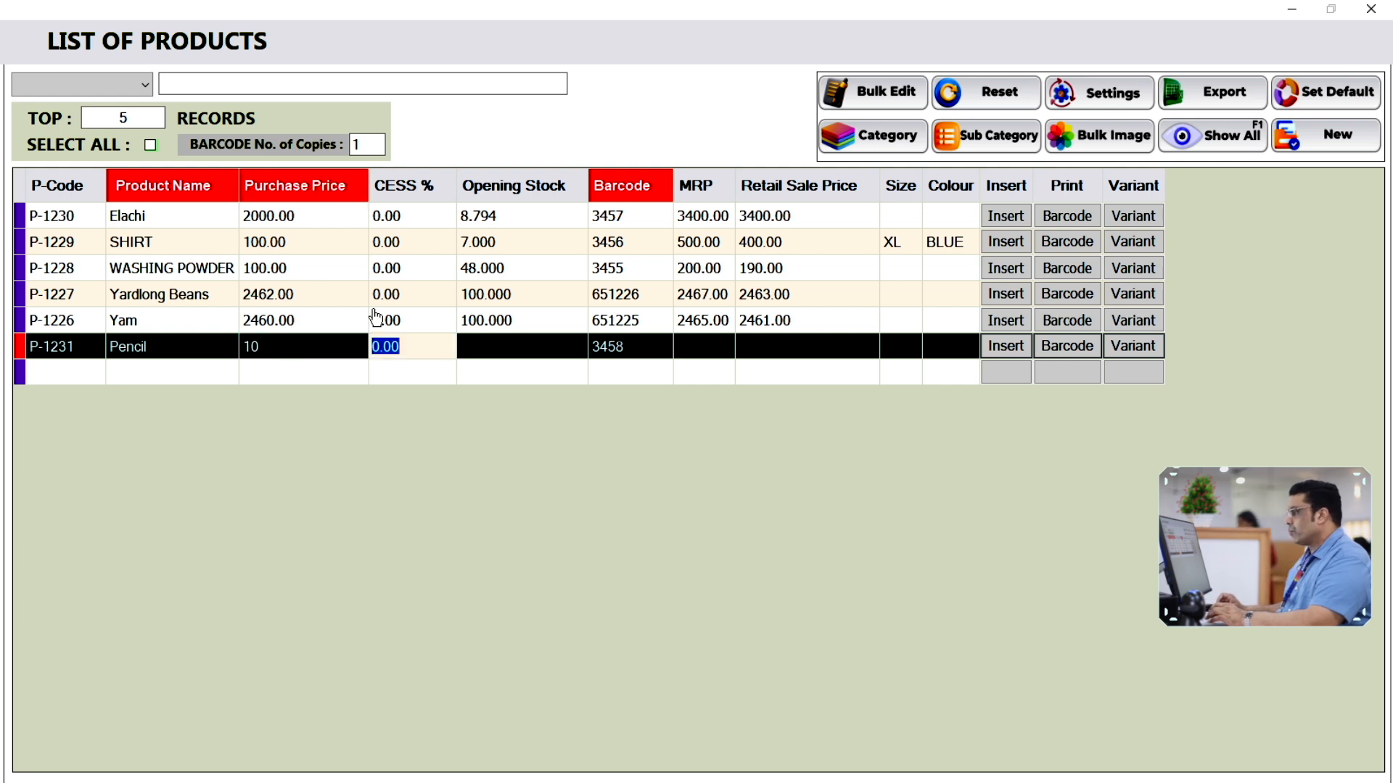
key("Return")
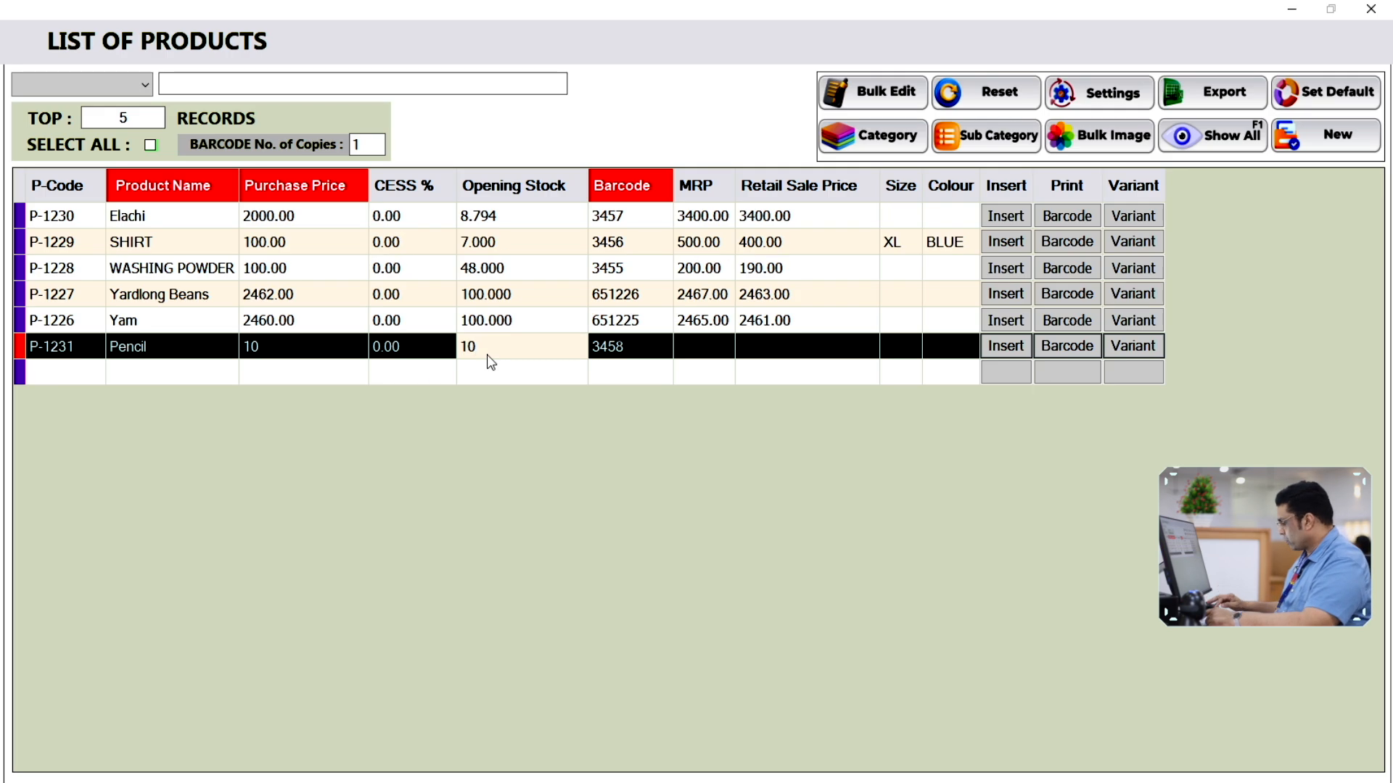
key("Return")
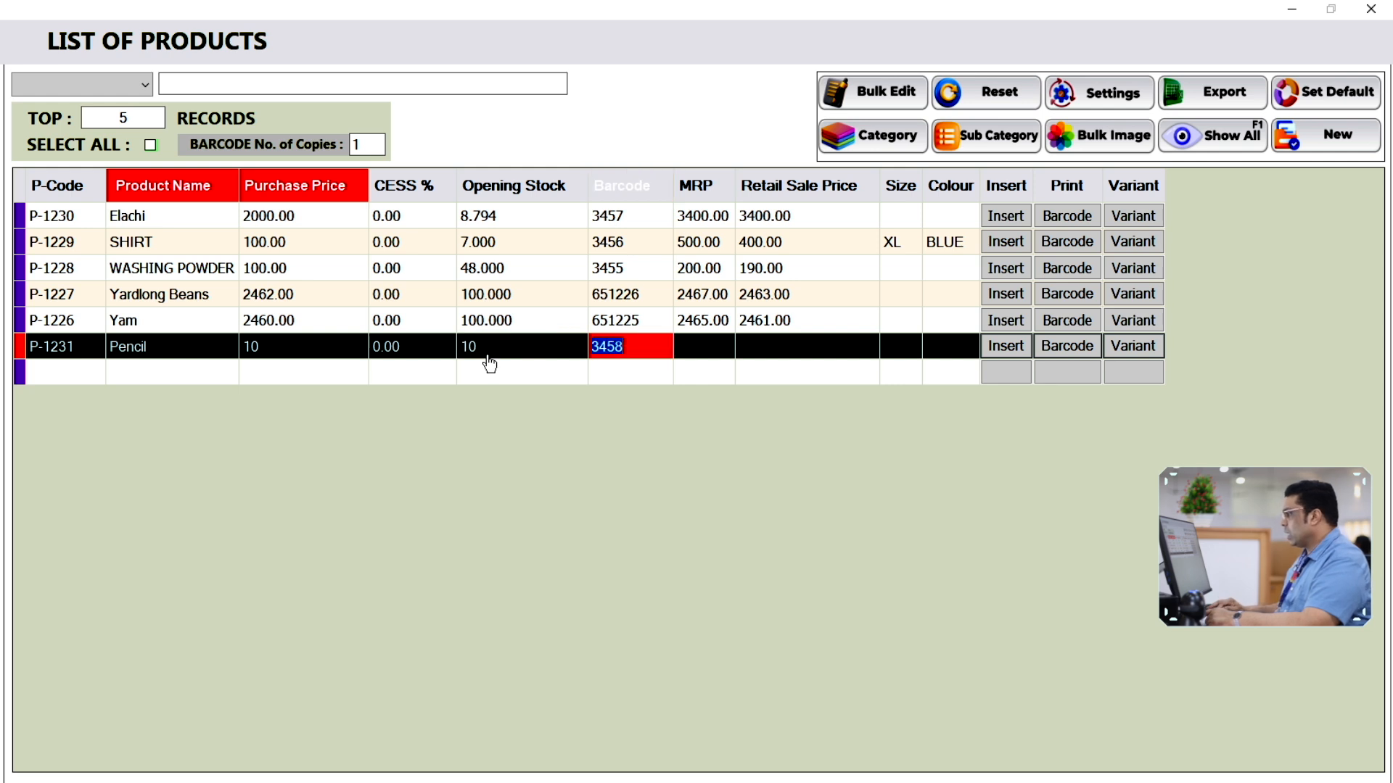
key("Return")
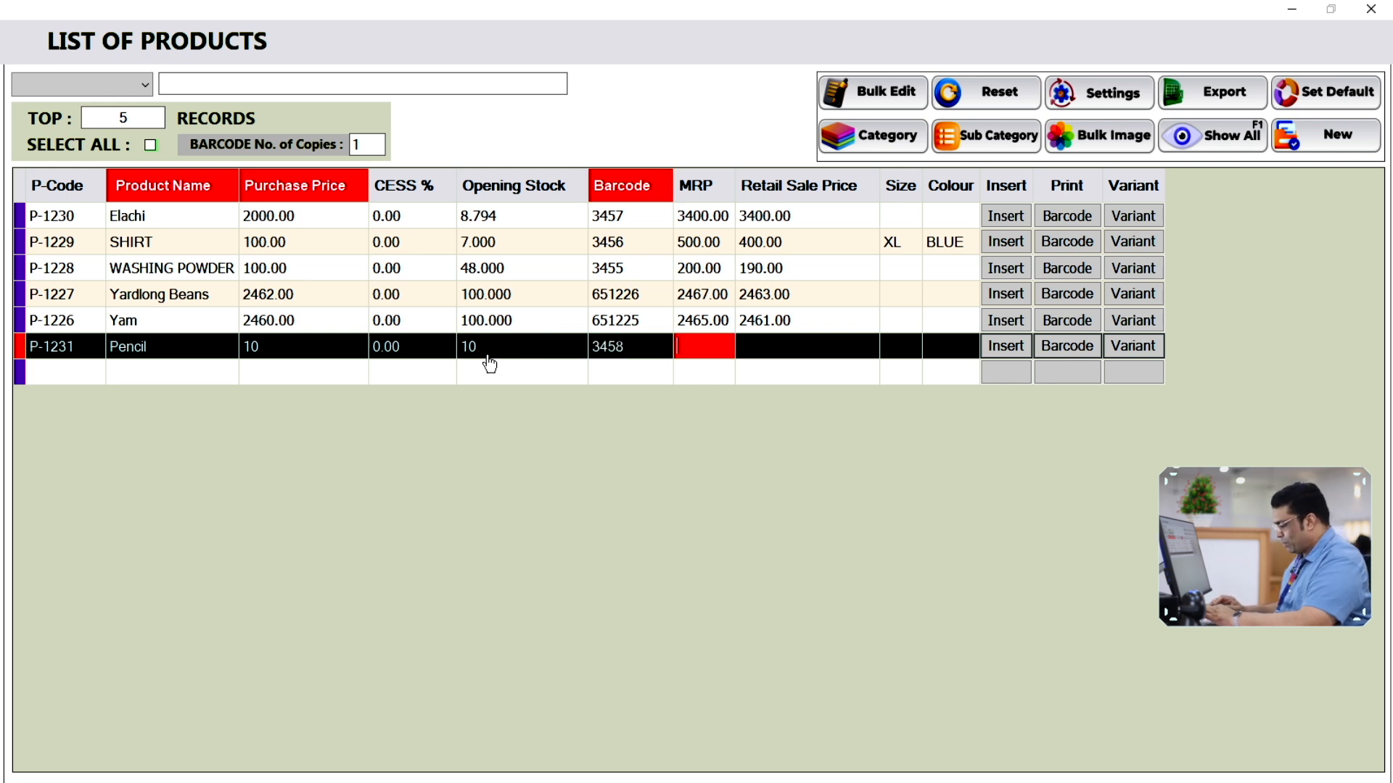
Set Pencil's MRP to 20 and sale price to 19, save it, and close the list
type("20")
key("Return")
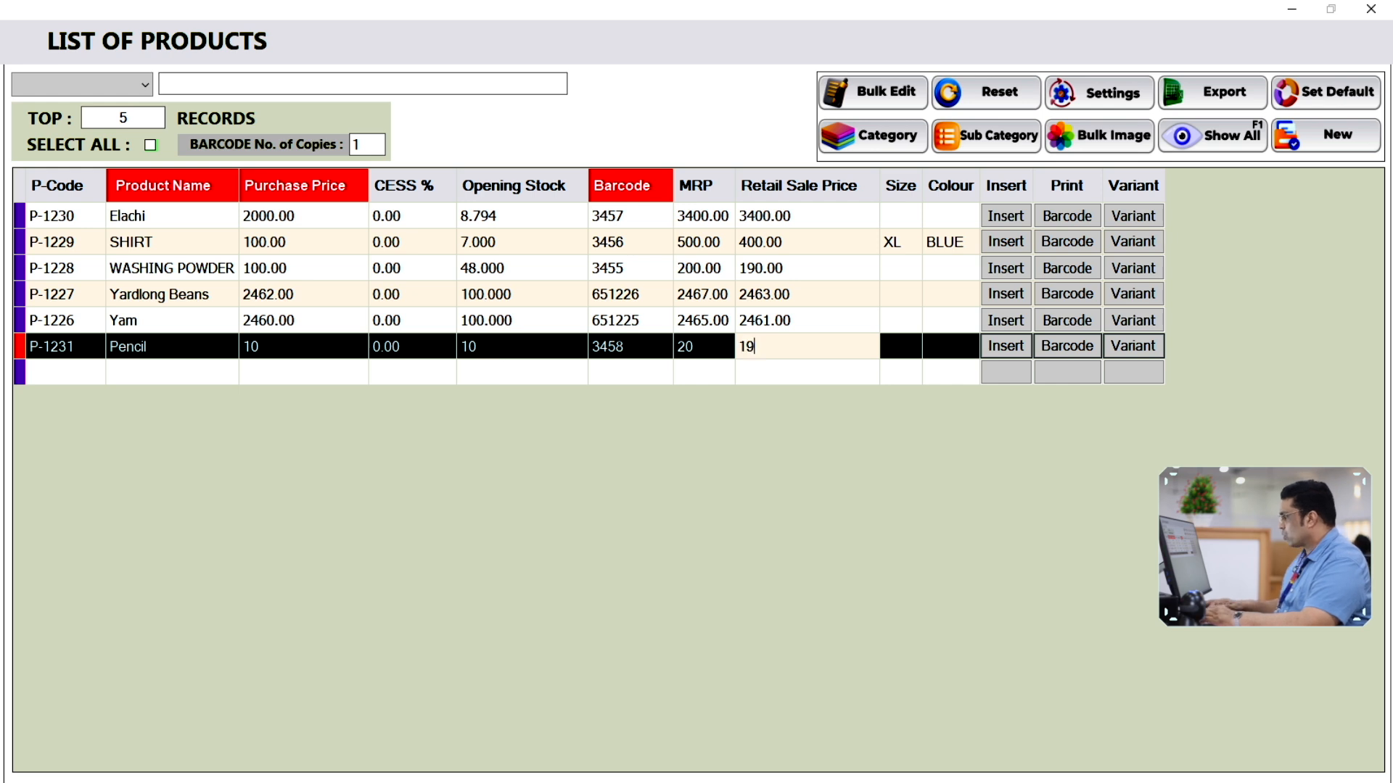
key("Return")
key("Return")
key("Return")
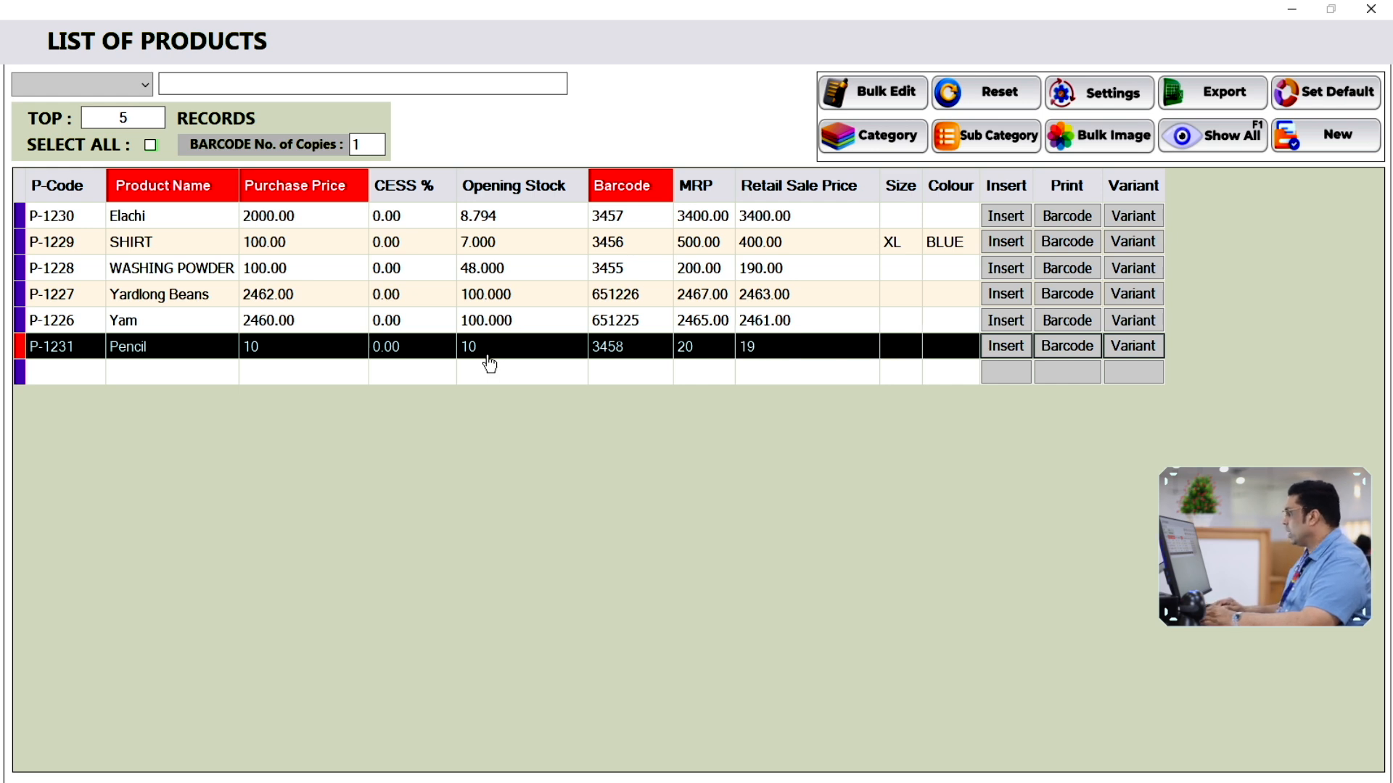
key("Return")
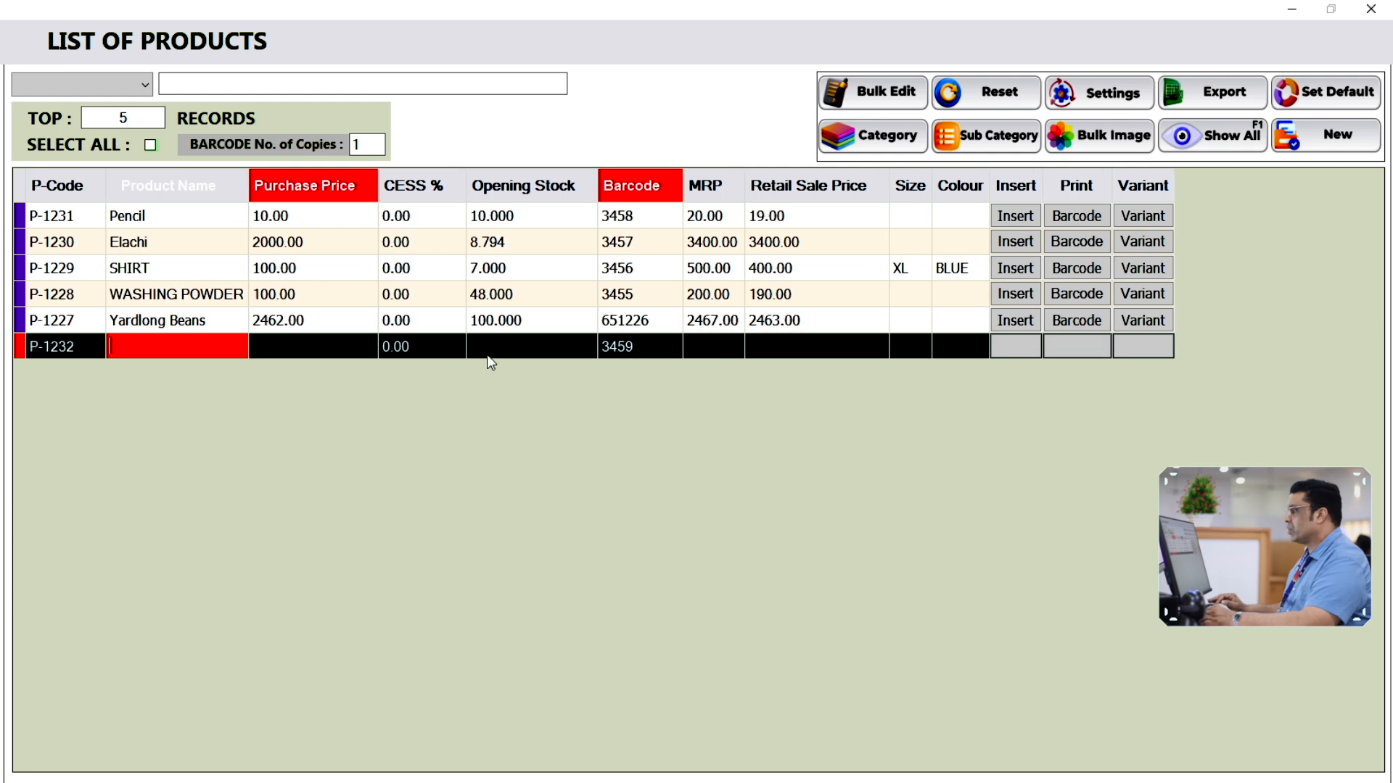
left_click(514, 221)
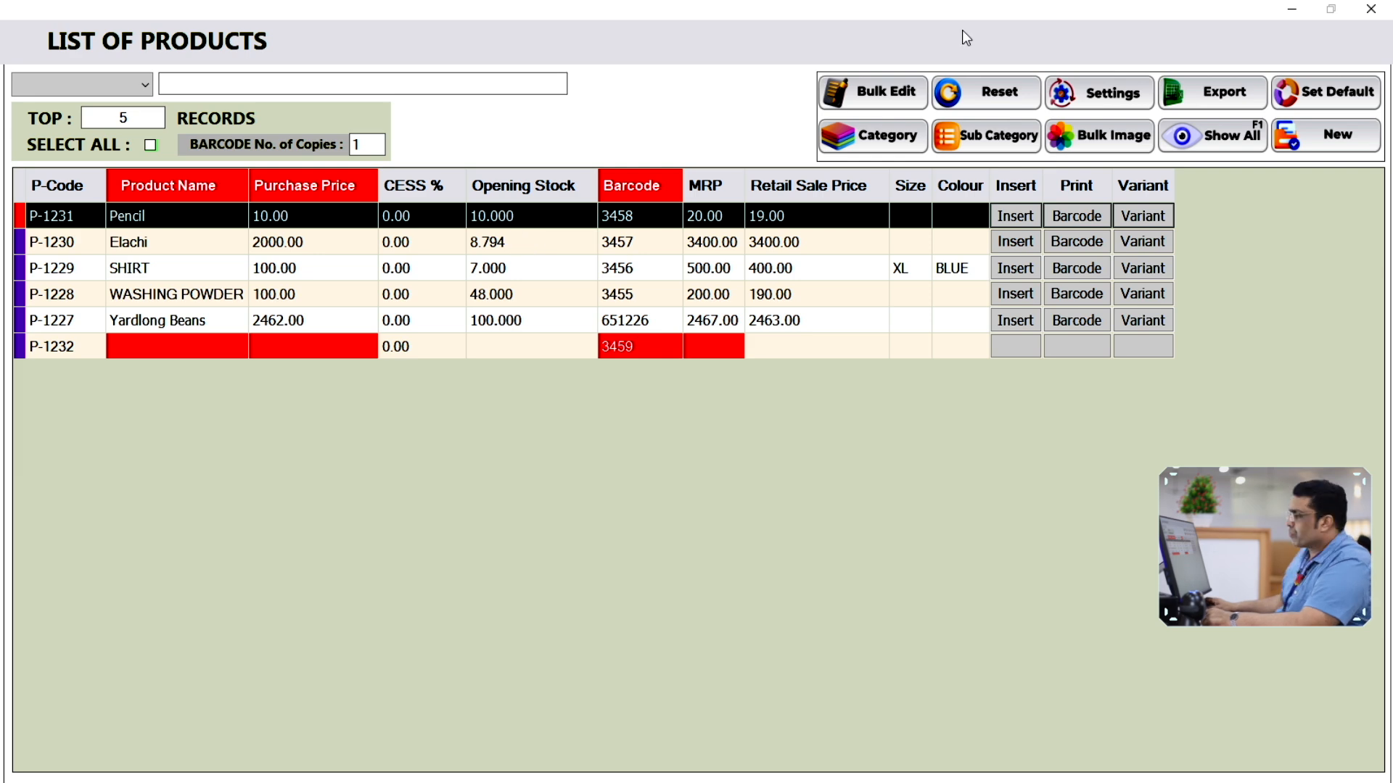
left_click(1371, 8)
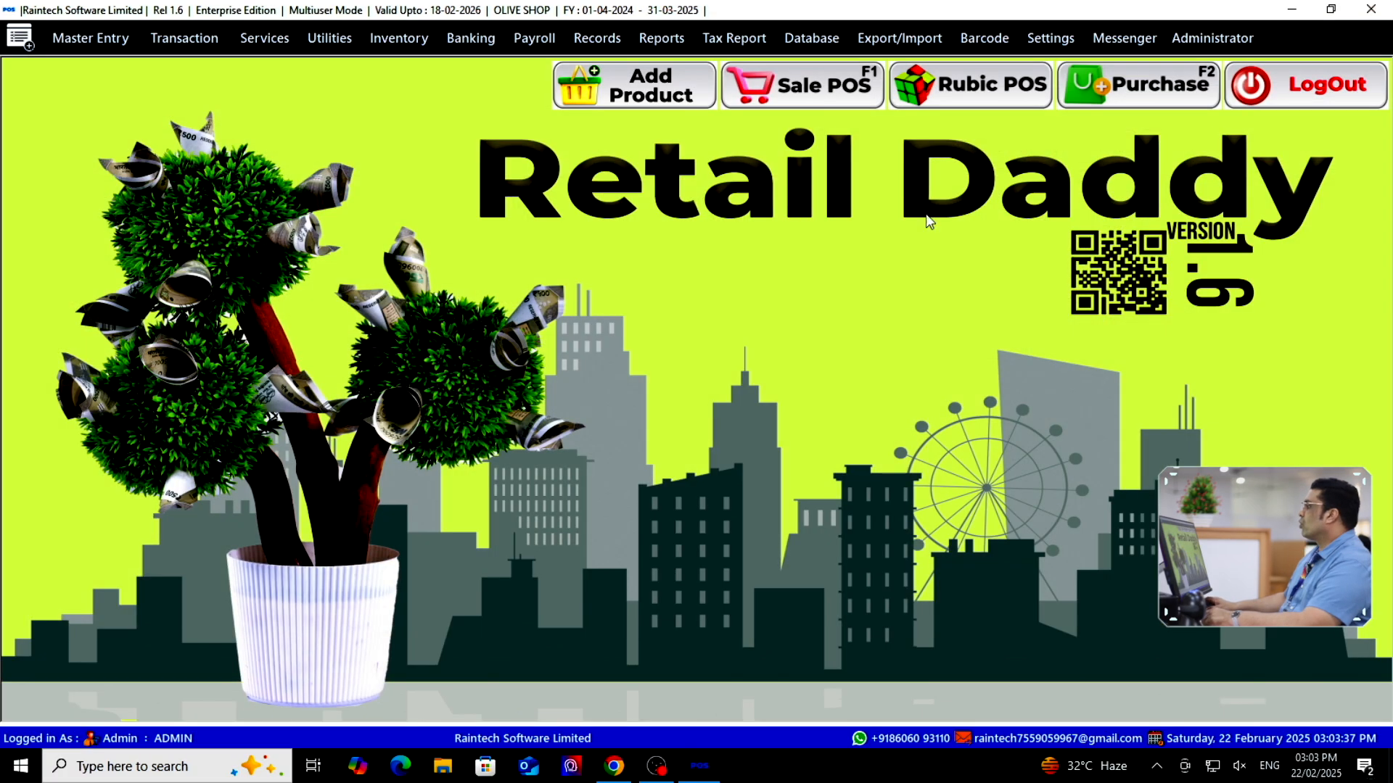
Bill 8 Pencils at 19 each, totalling 152, in Sale POS and print the bill
left_click(798, 93)
left_click(386, 147)
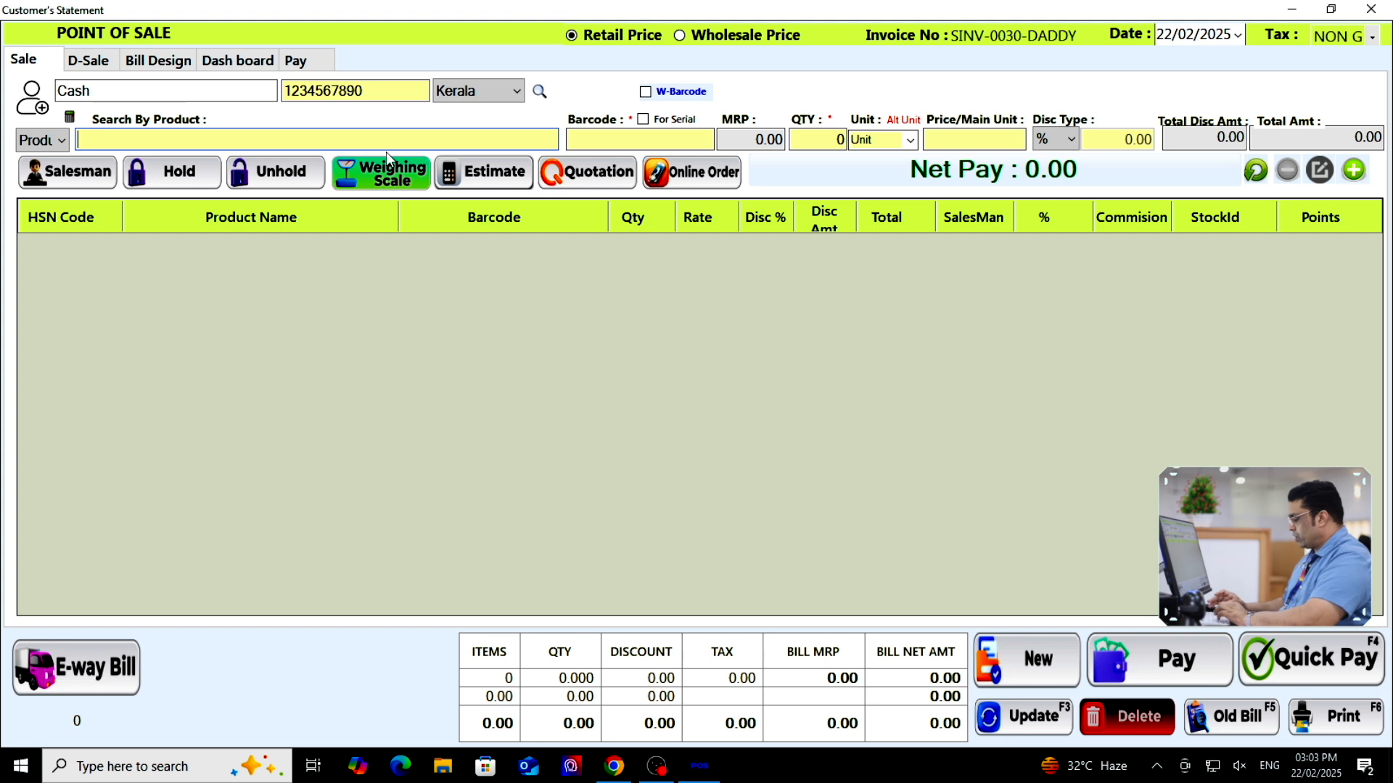
type("penc")
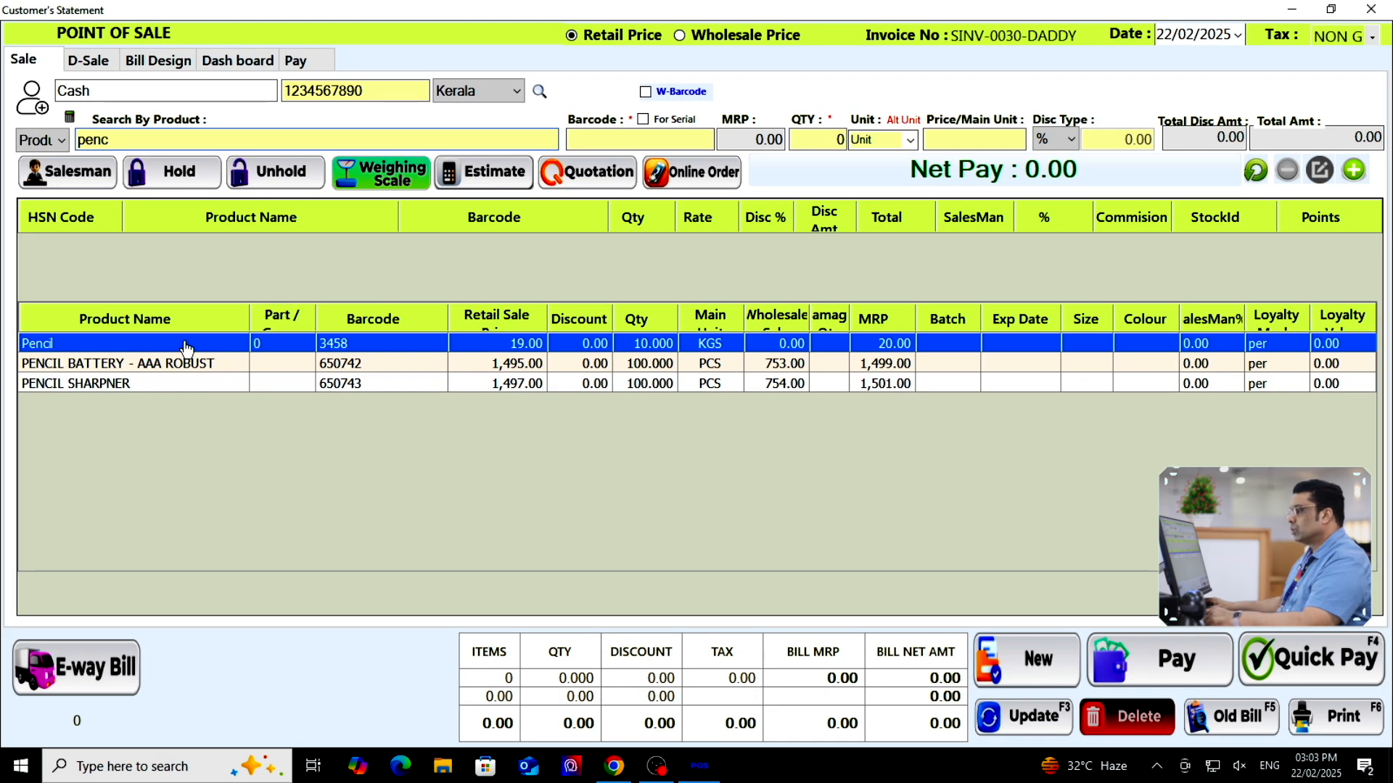
double_click(186, 345)
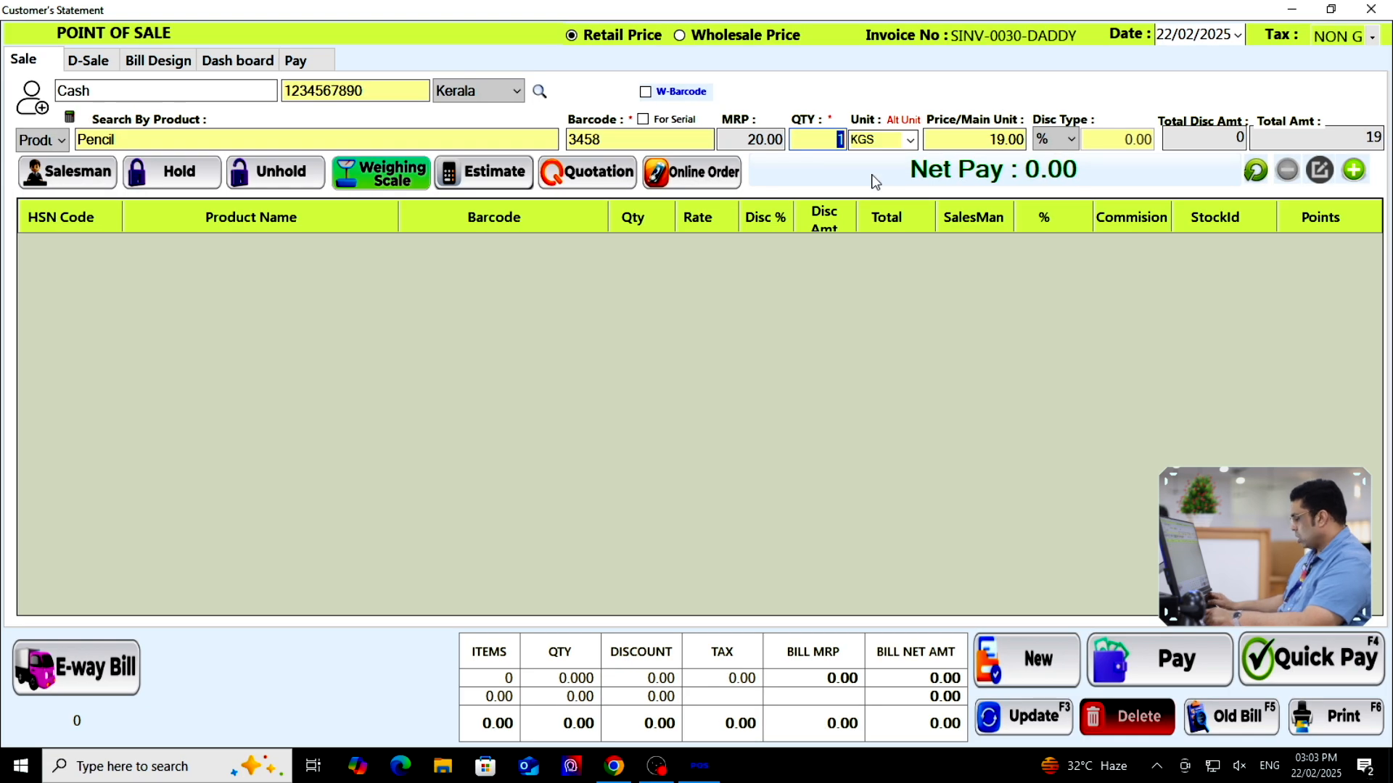
type("8")
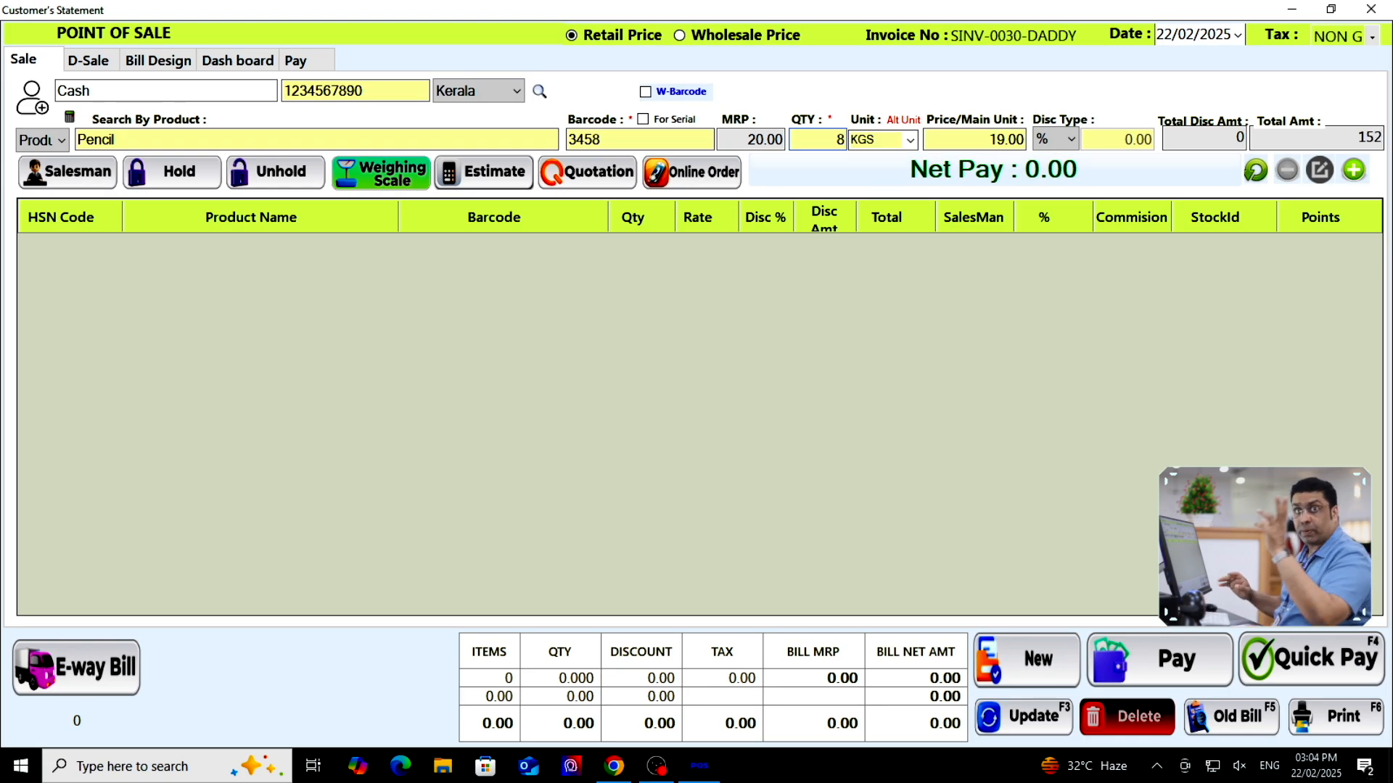
left_click(1212, 766)
left_click(1212, 766)
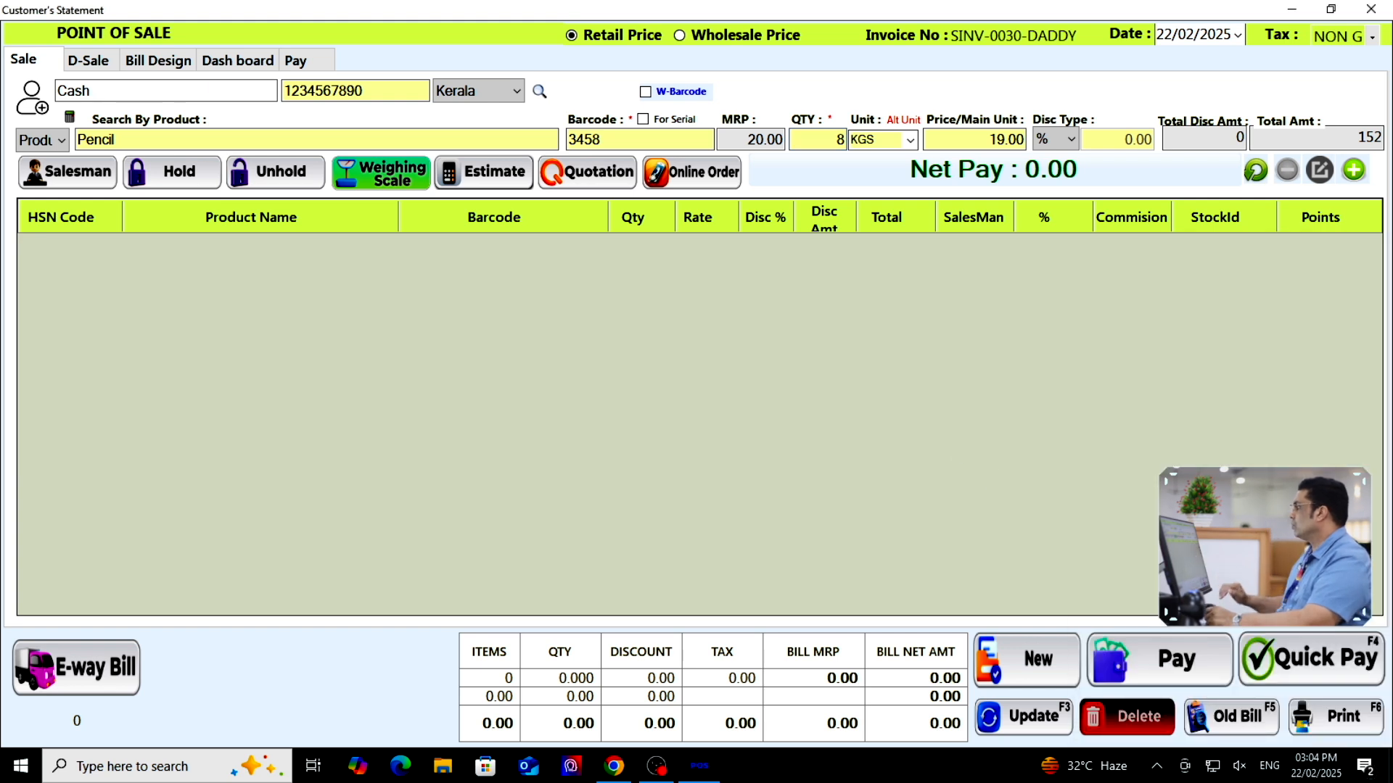
left_click(1354, 170)
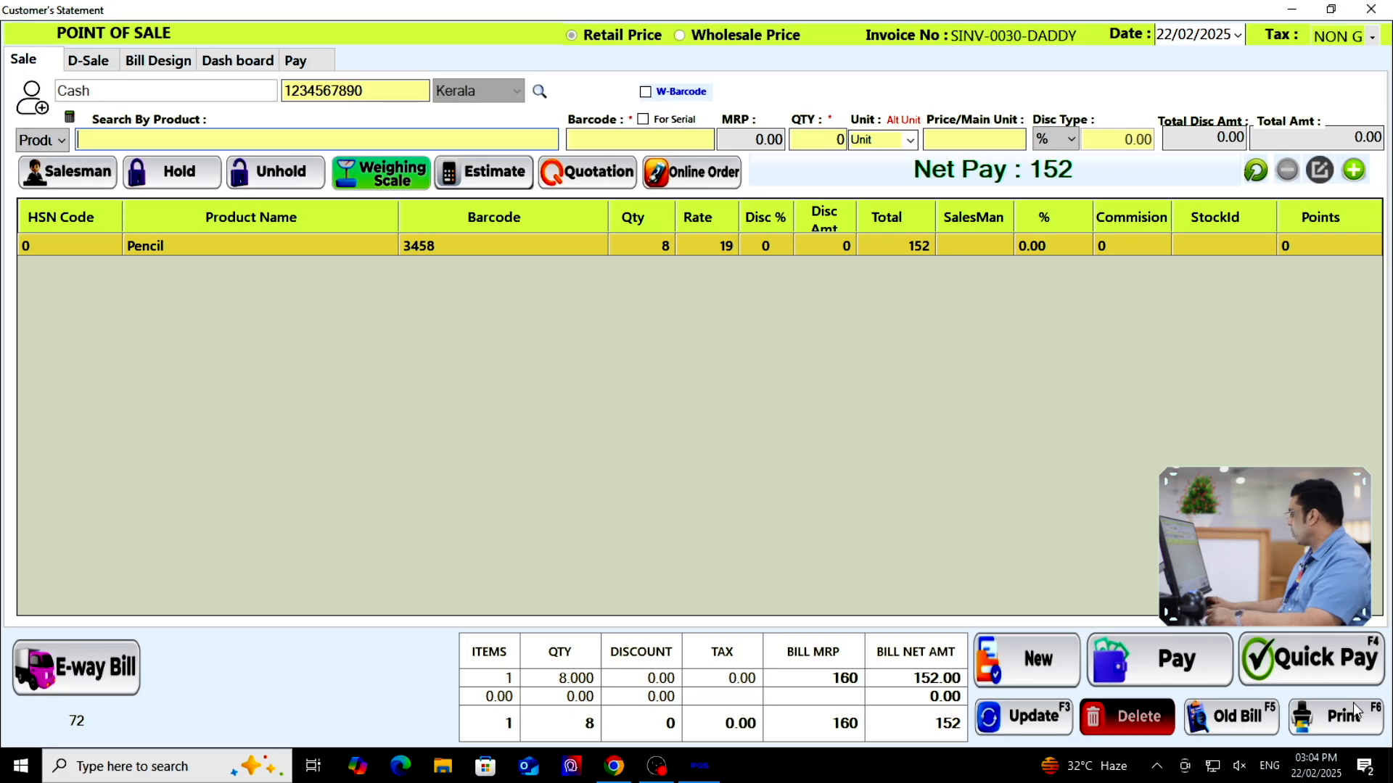
left_click(1354, 711)
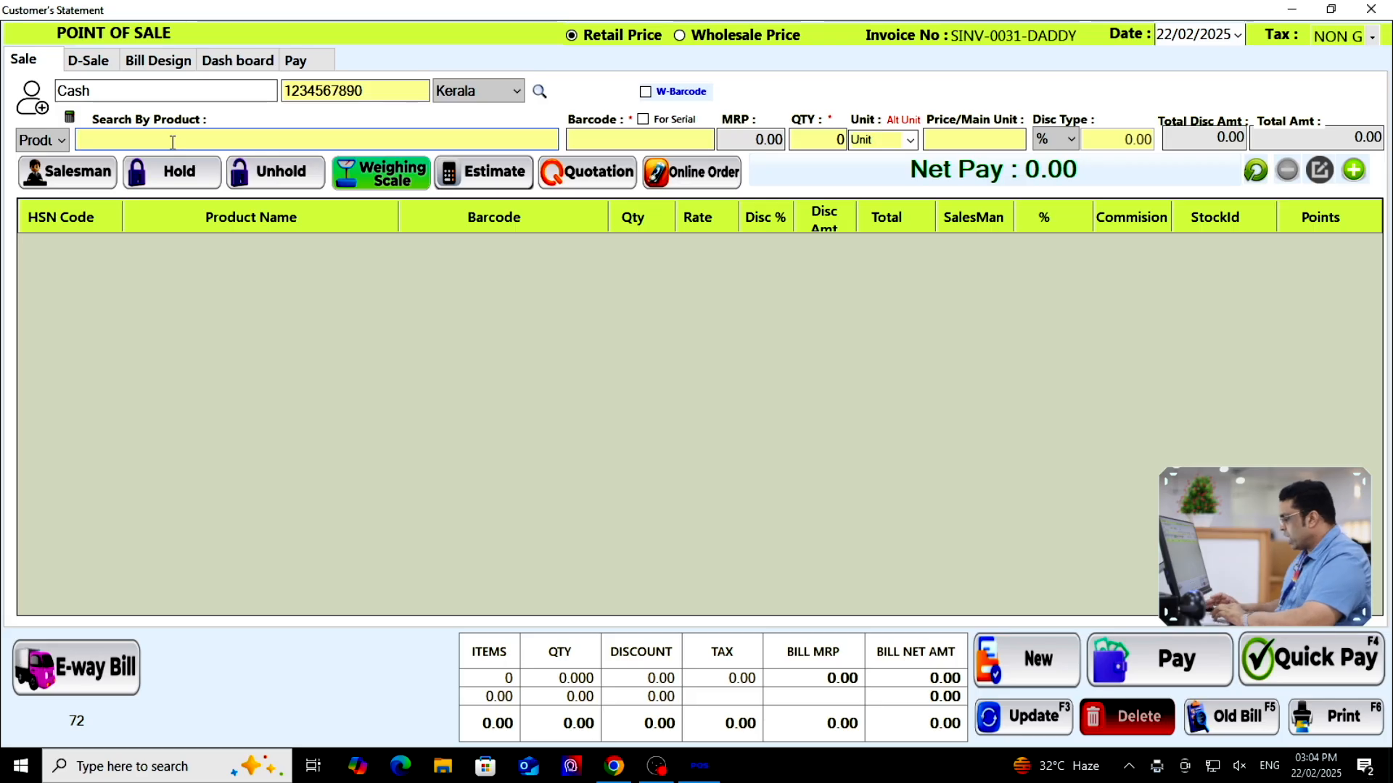
type("peni")
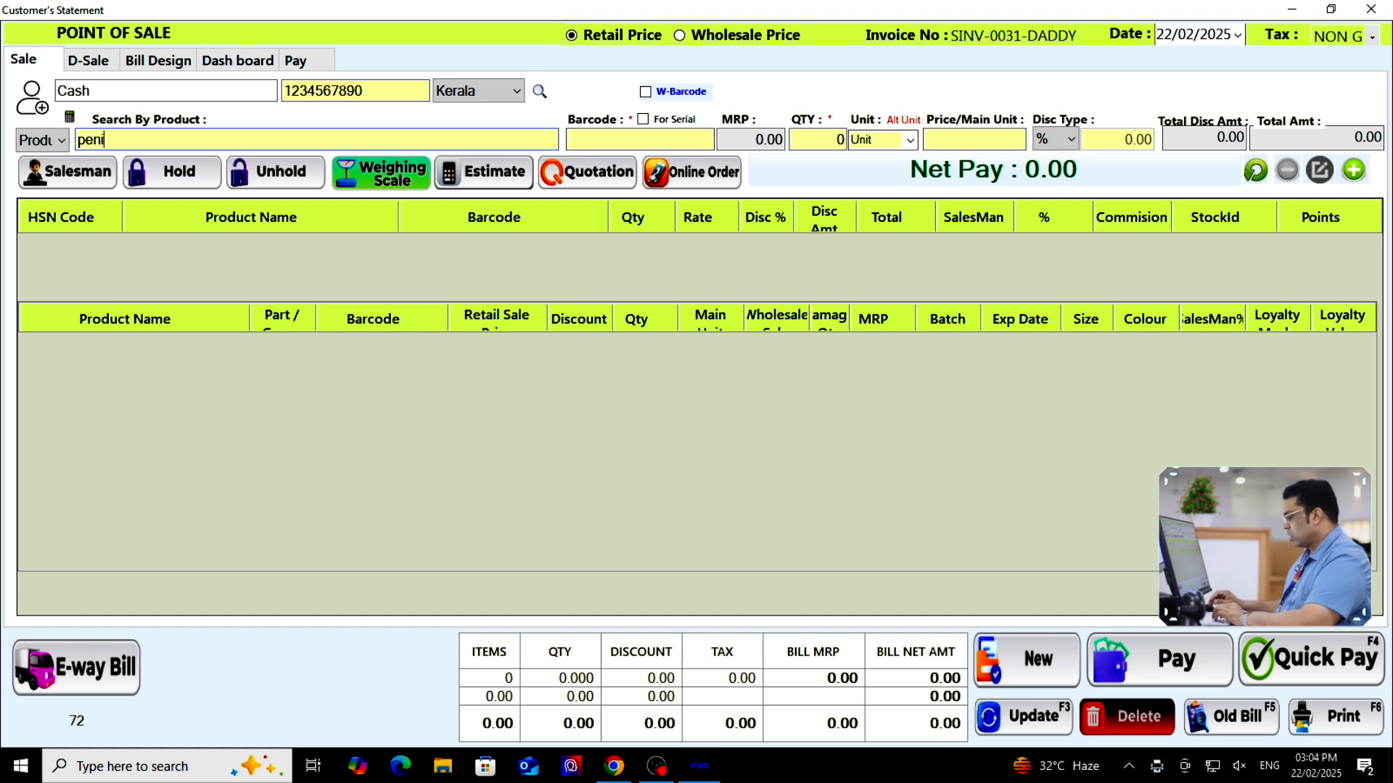
Bill 4 Pencils at 19 (total 76) via Quick Pay despite the low-stock warning, closing the preview
key("BackSpace")
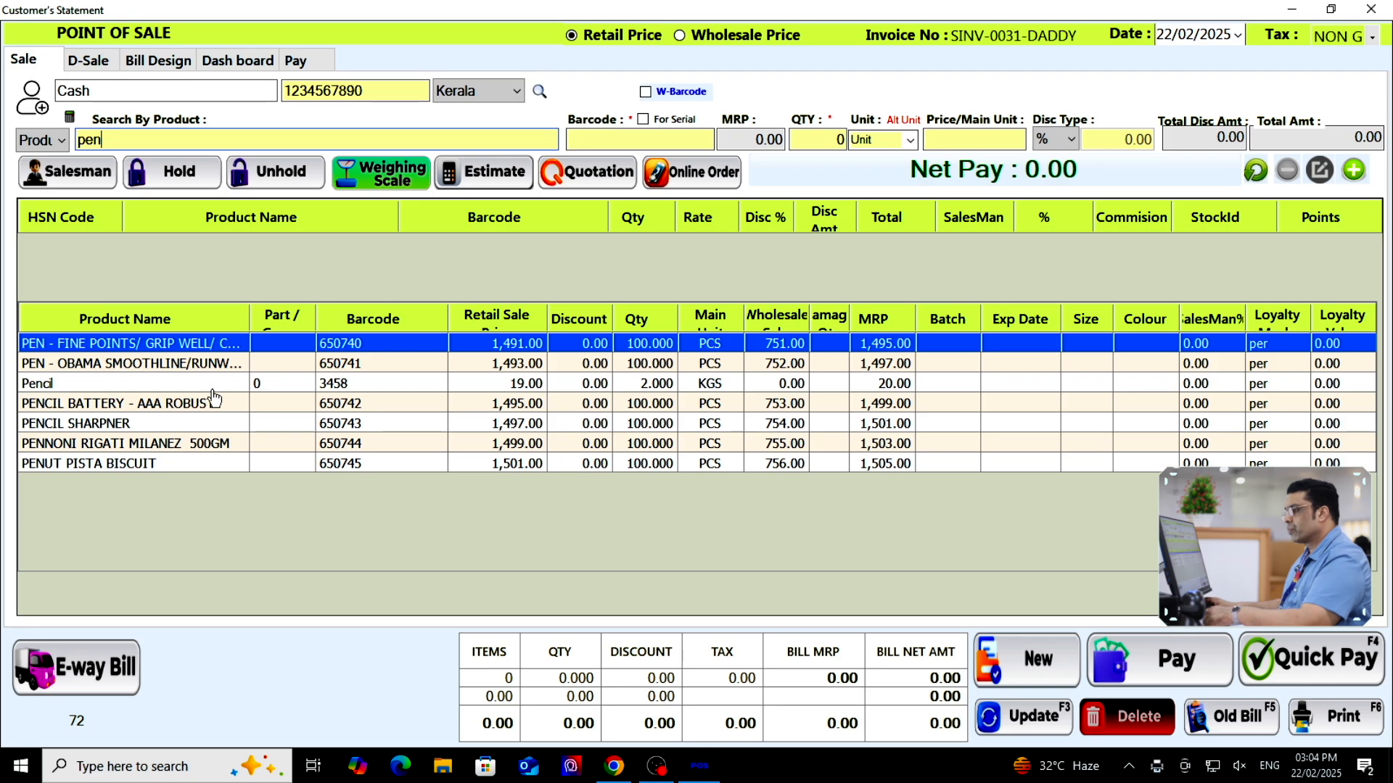
double_click(179, 384)
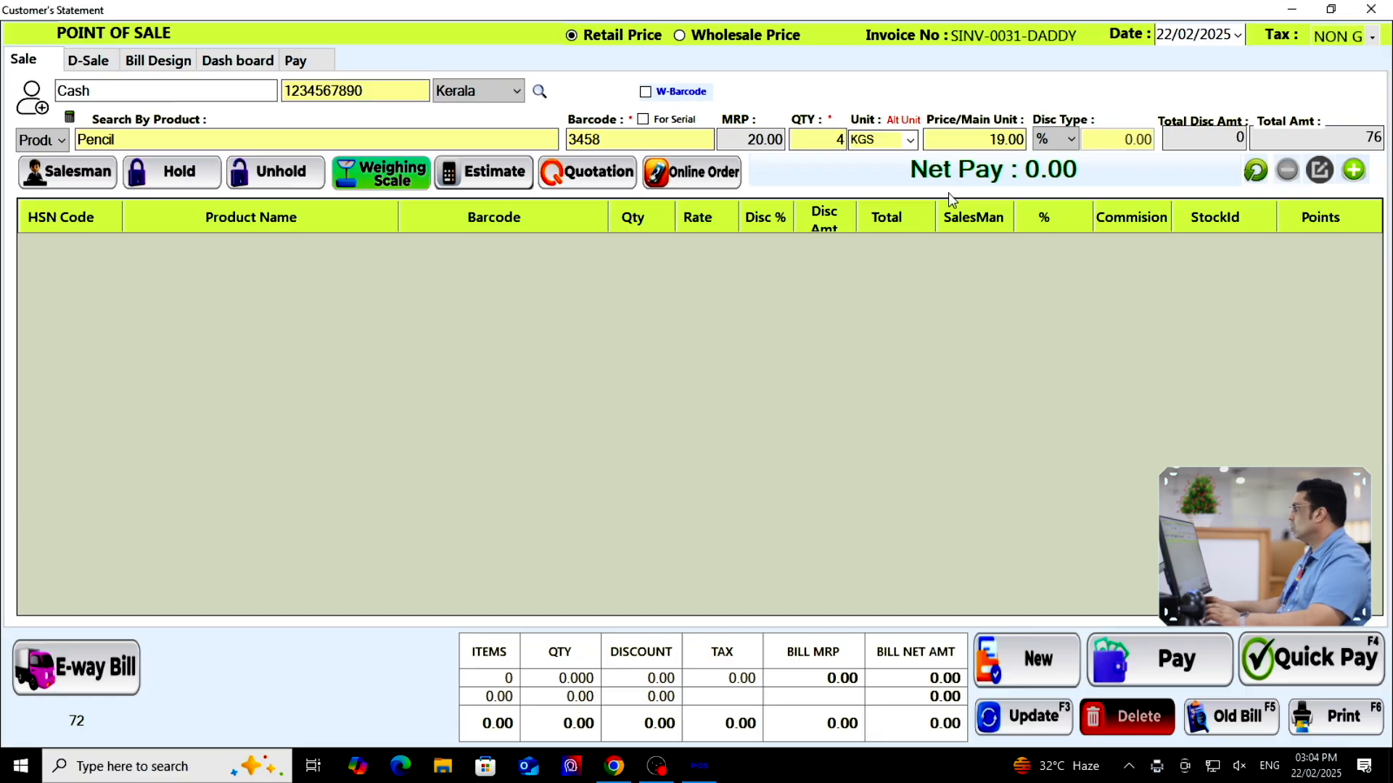
left_click(1353, 171)
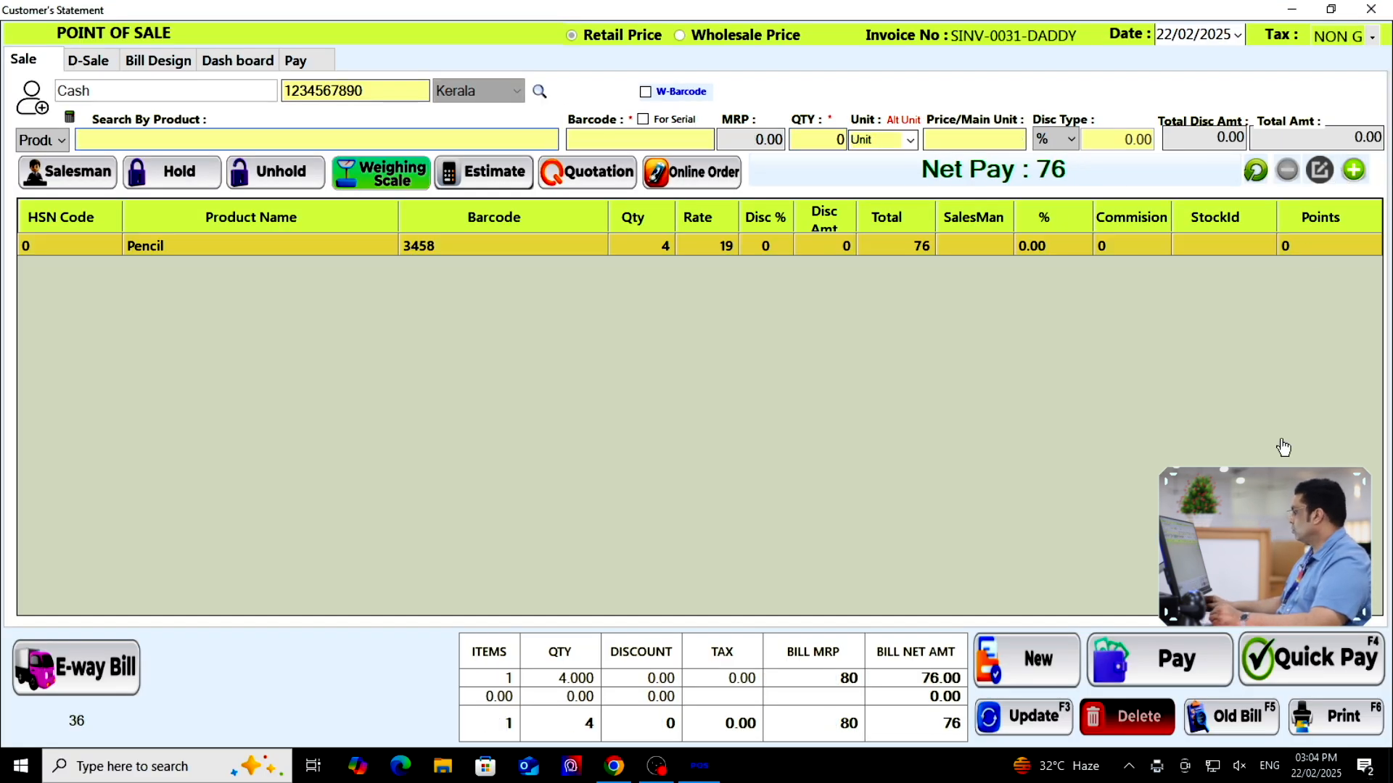
left_click(1295, 673)
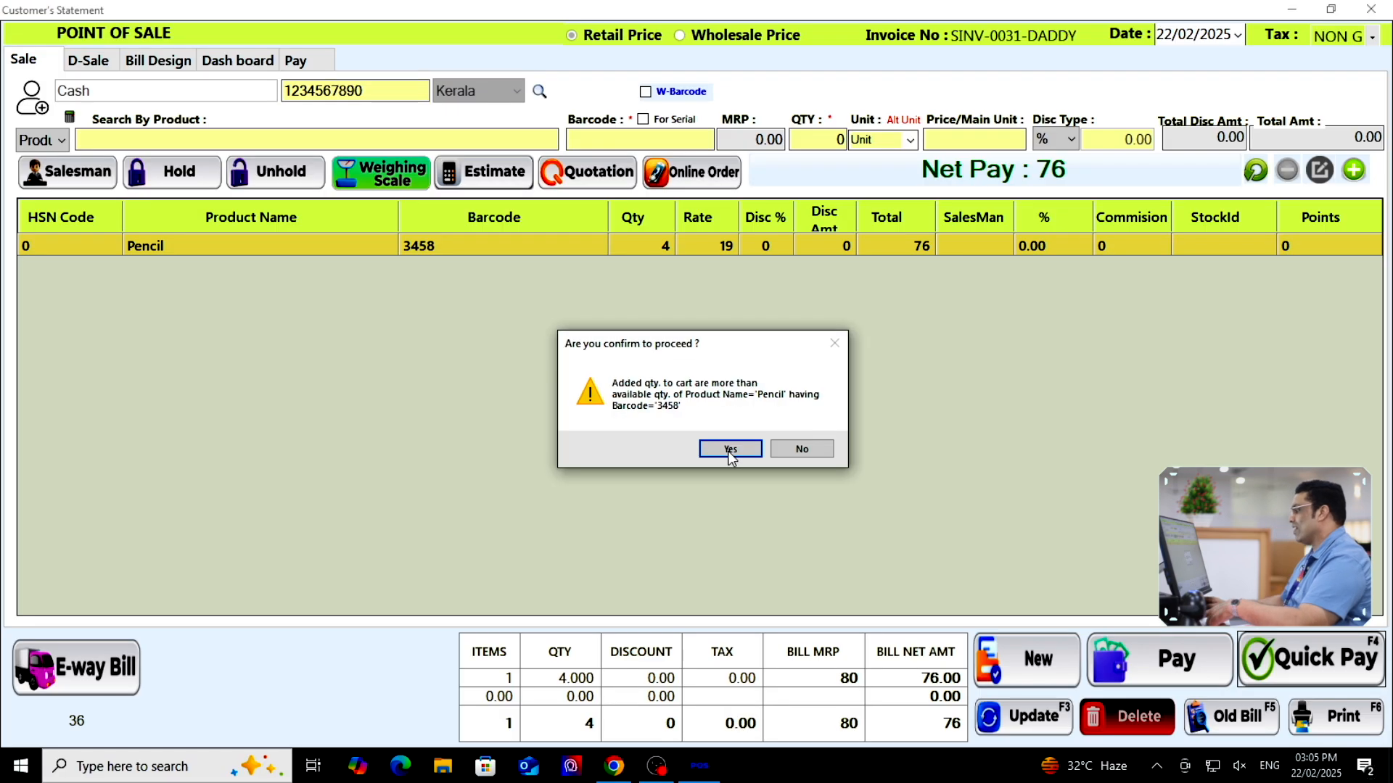
left_click(744, 509)
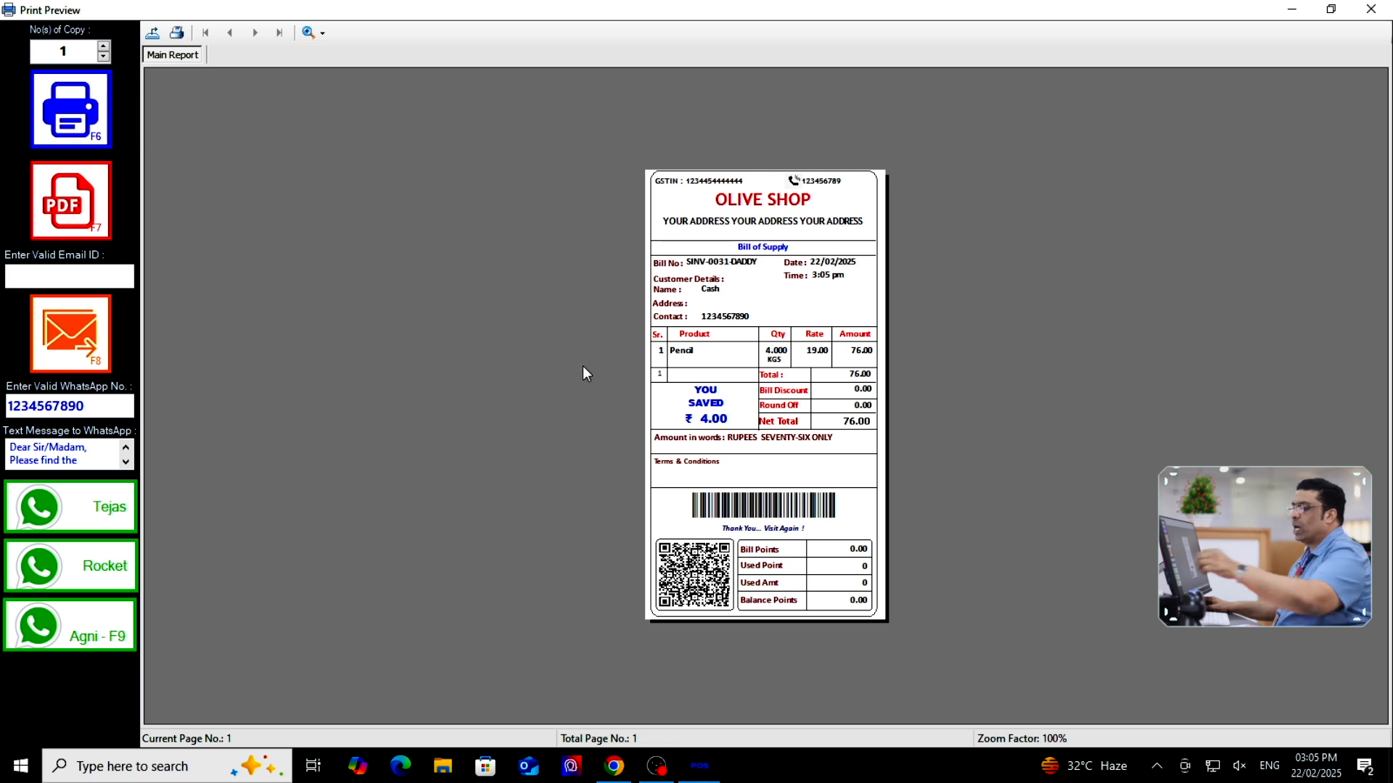
left_click(1371, 9)
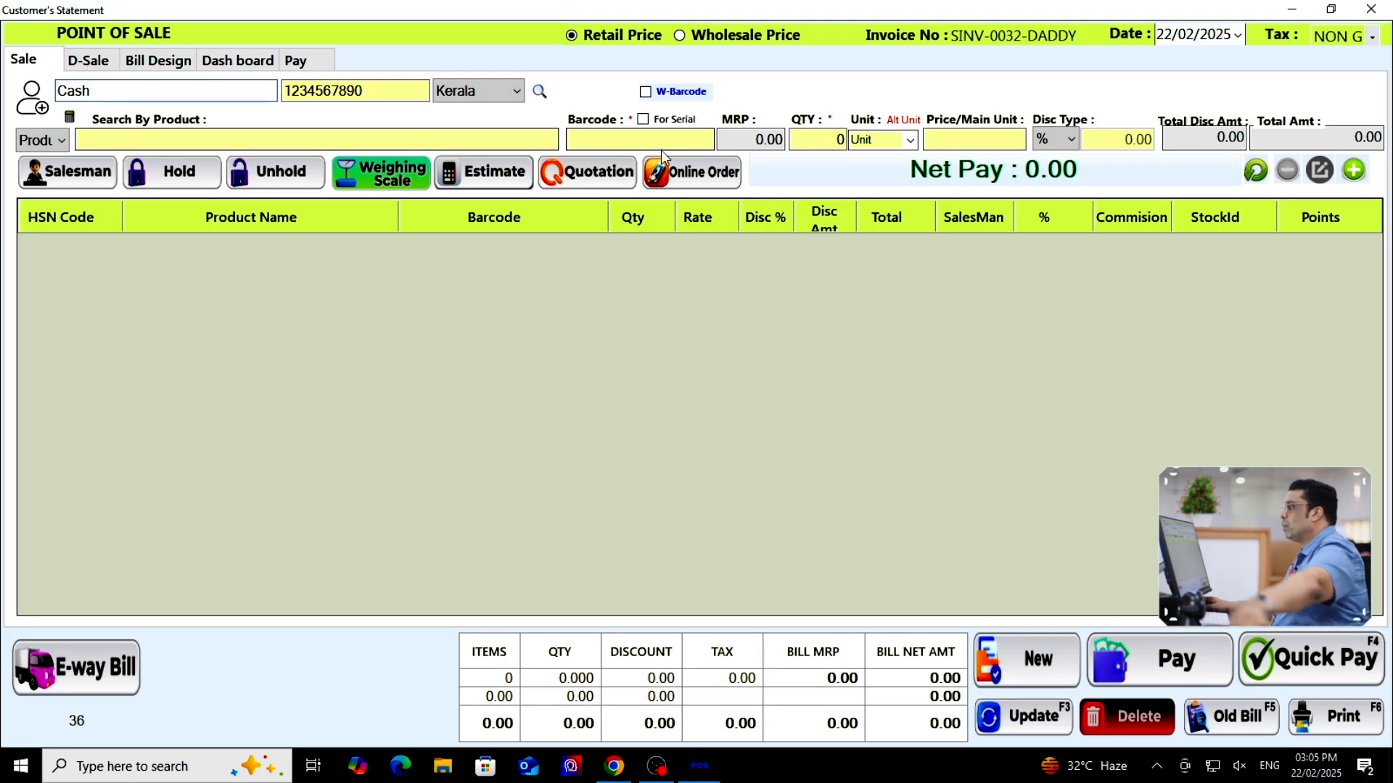
Bill one Pencil at 19 via Quick Pay, close the preview, and go to the Pay page
type("pe")
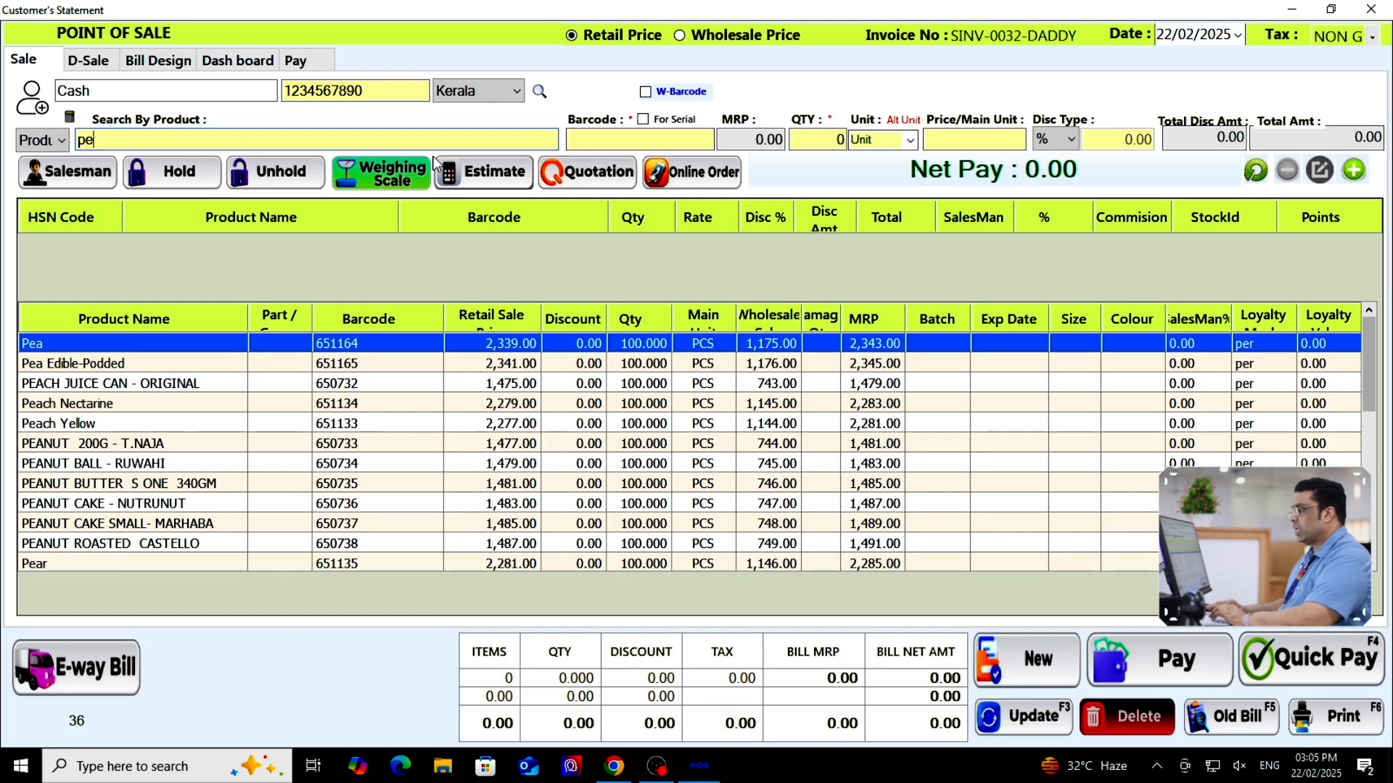
type("n")
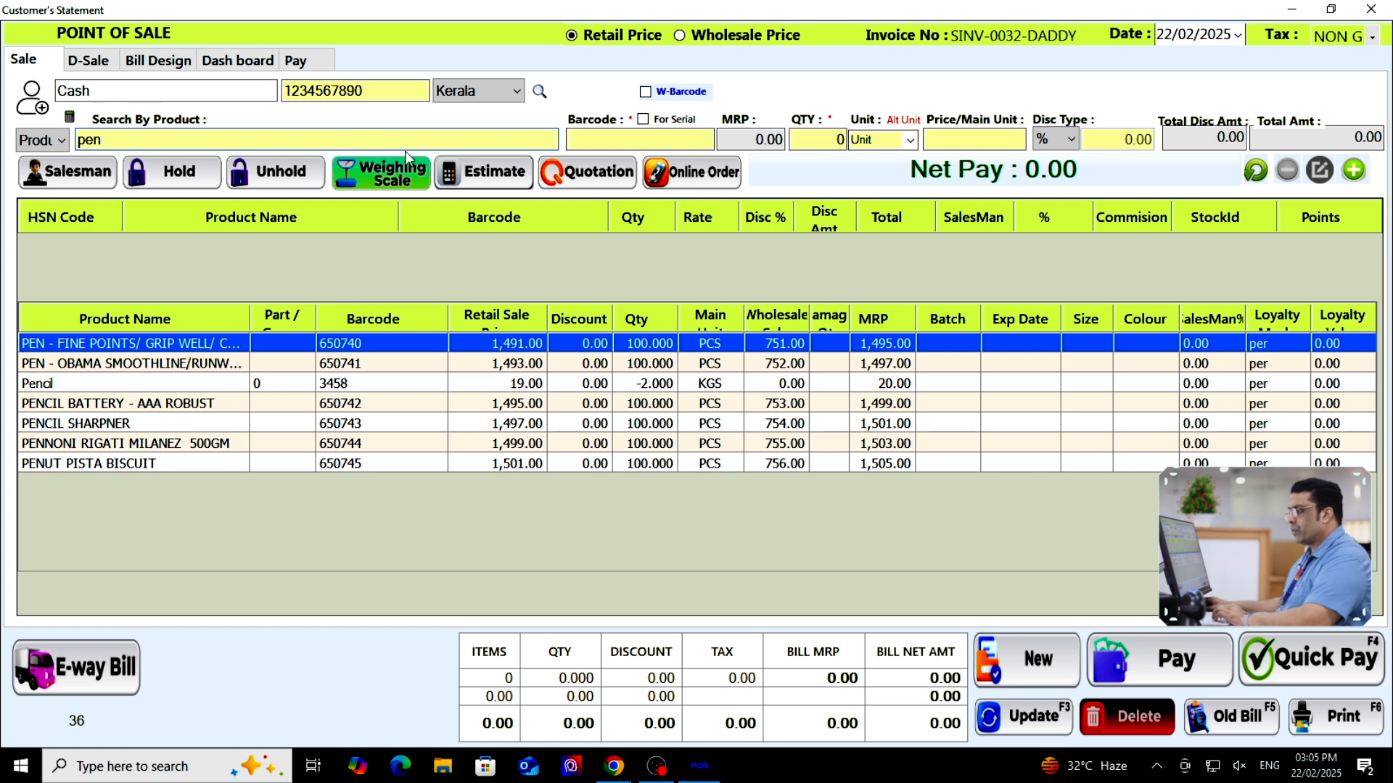
double_click(288, 392)
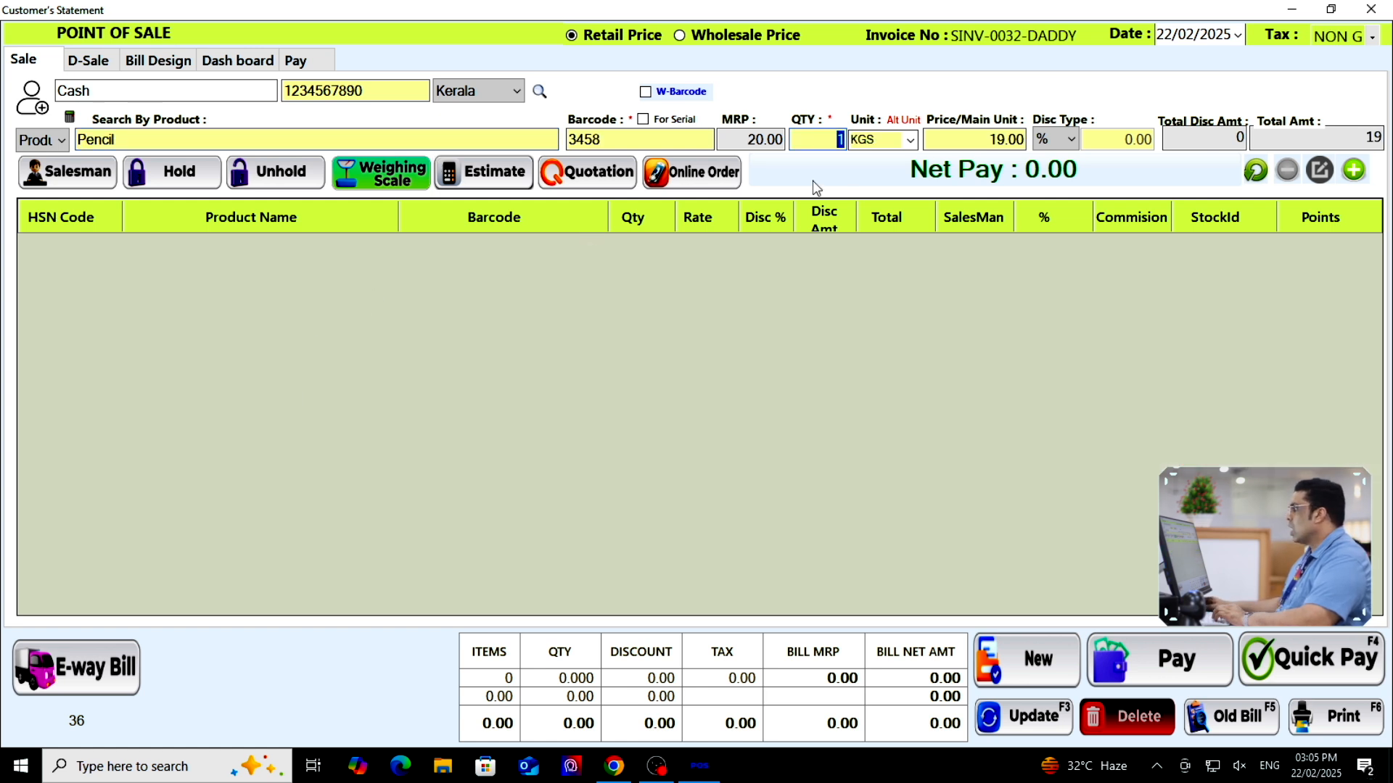
left_click(1355, 171)
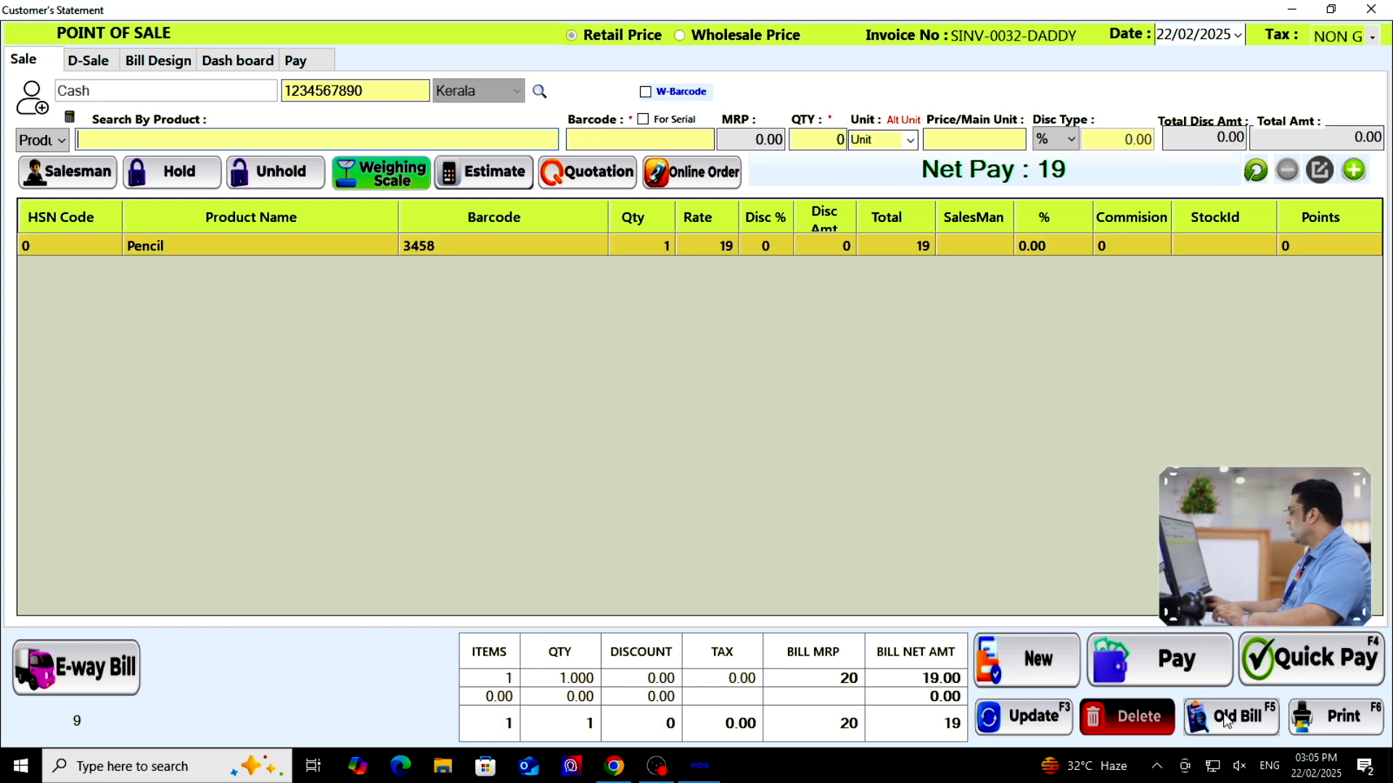
left_click(1306, 671)
left_click(730, 449)
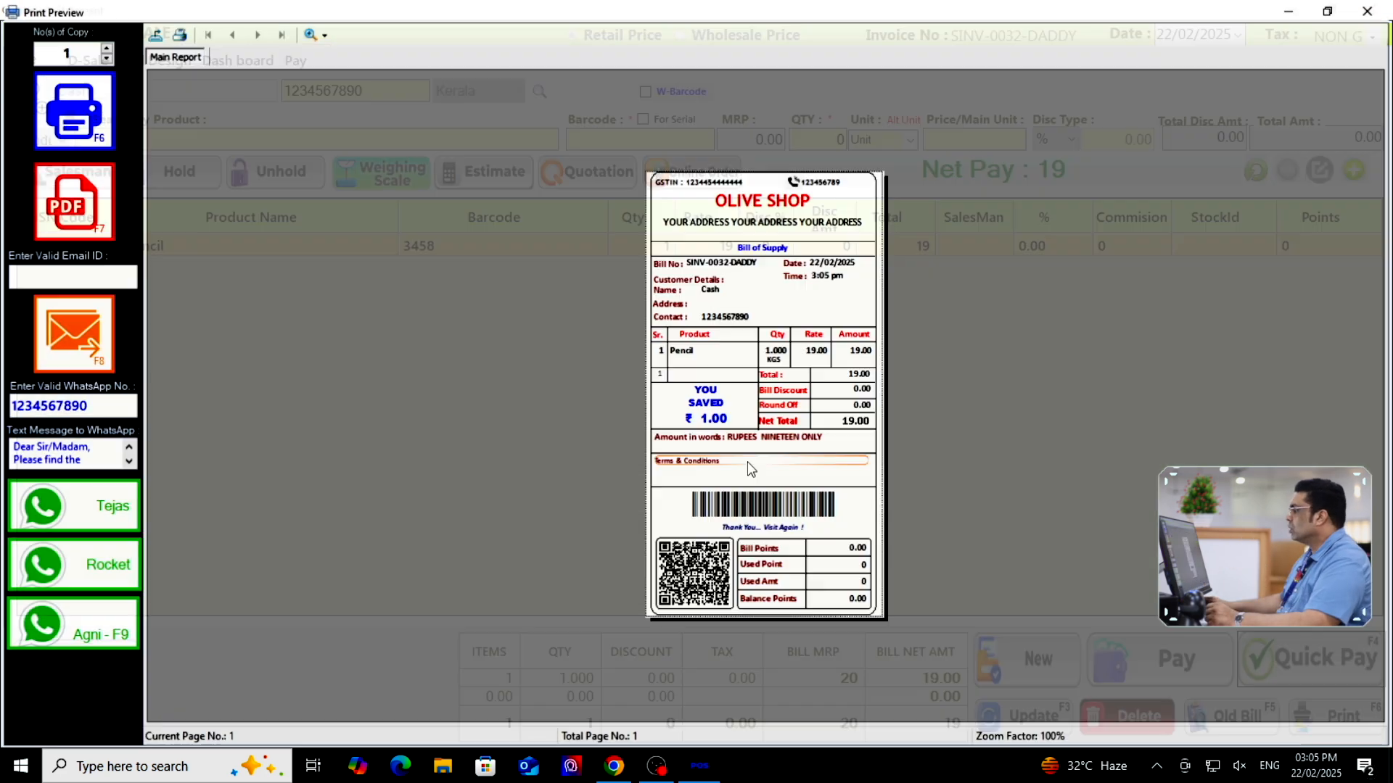
left_click(1374, 9)
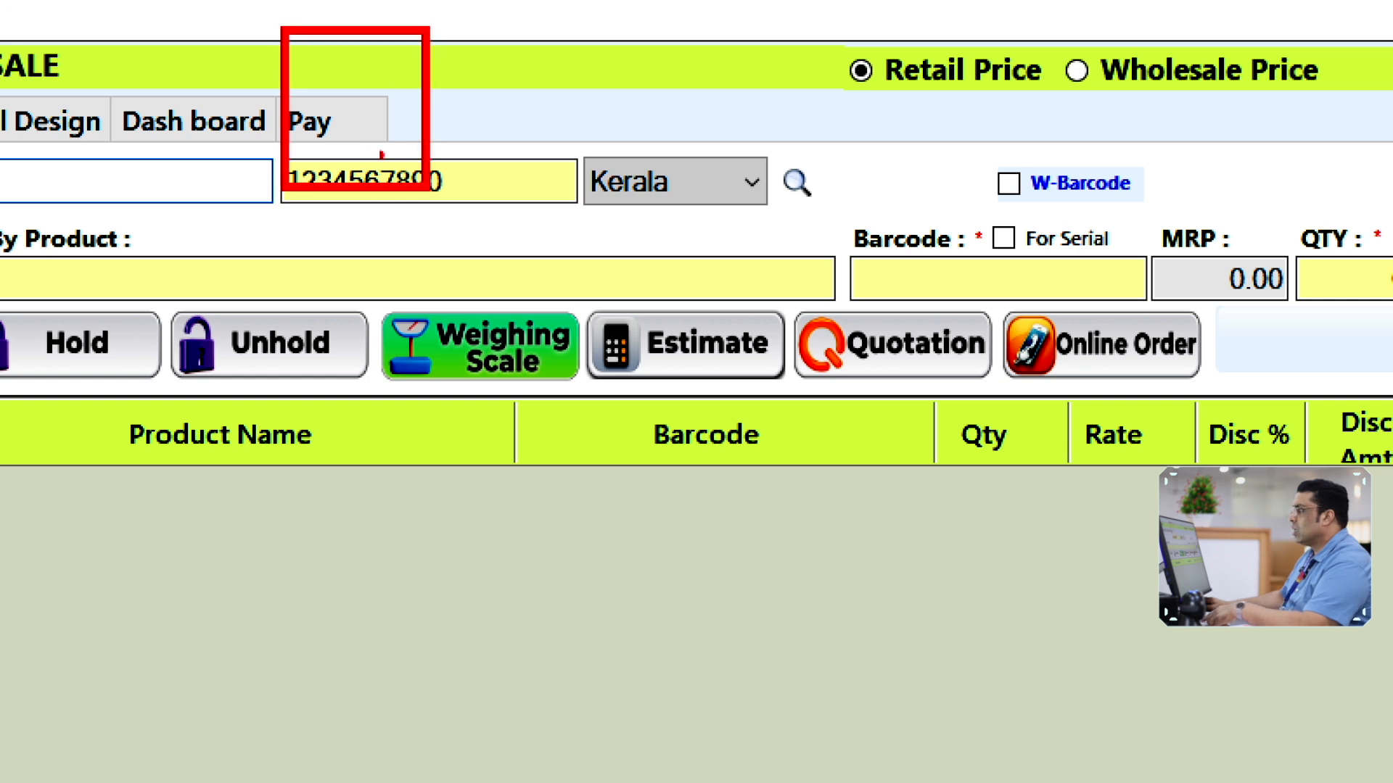
left_click(325, 115)
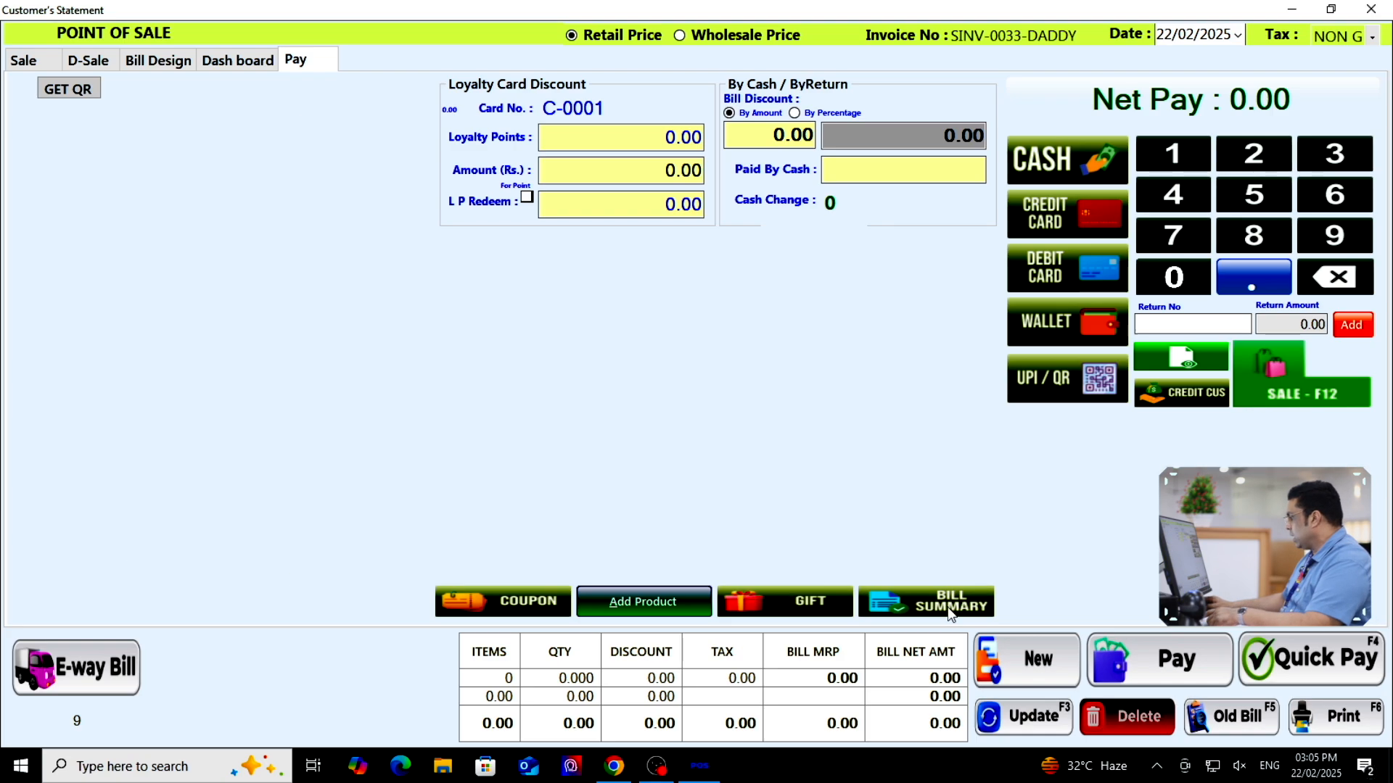
Uncheck '-Ve Stock Alert' under Product Info and return to the Sale screen
left_click(782, 560)
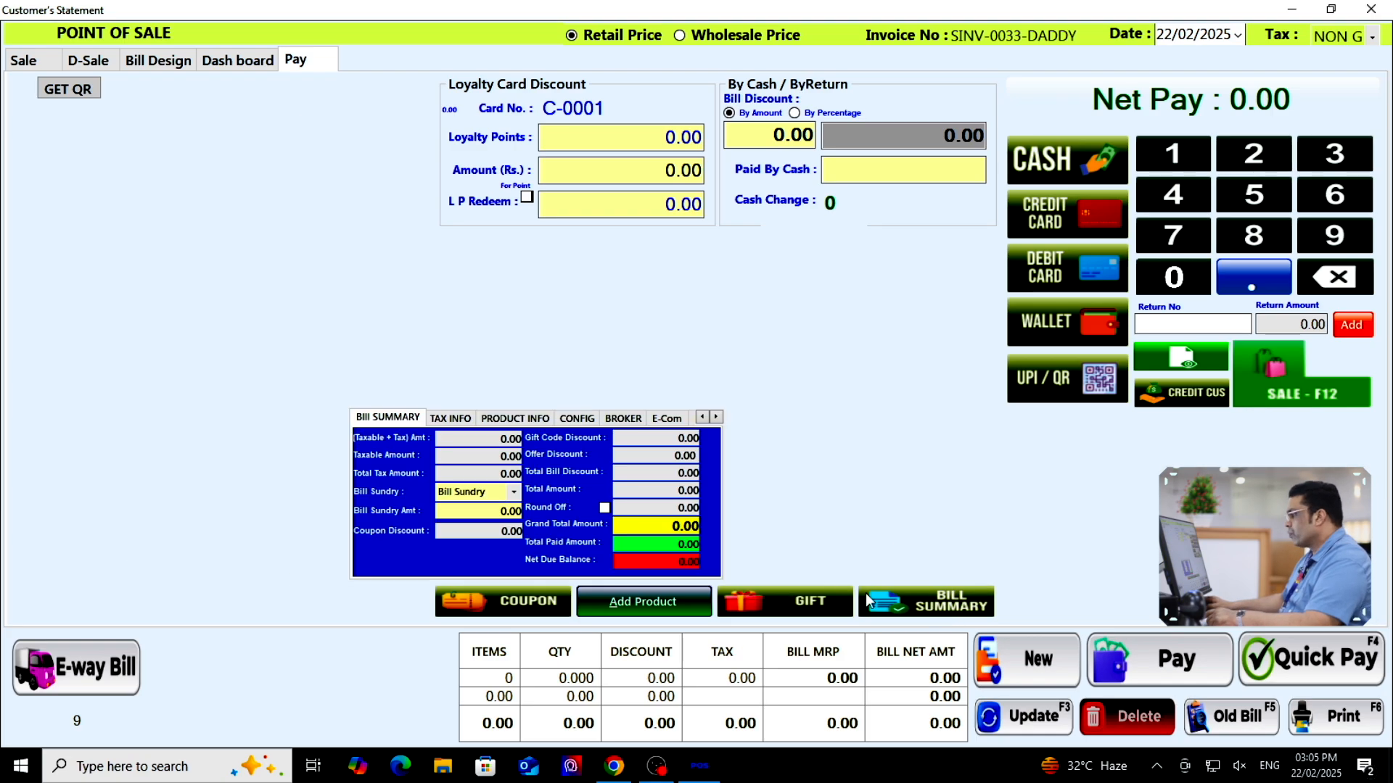
left_click(527, 417)
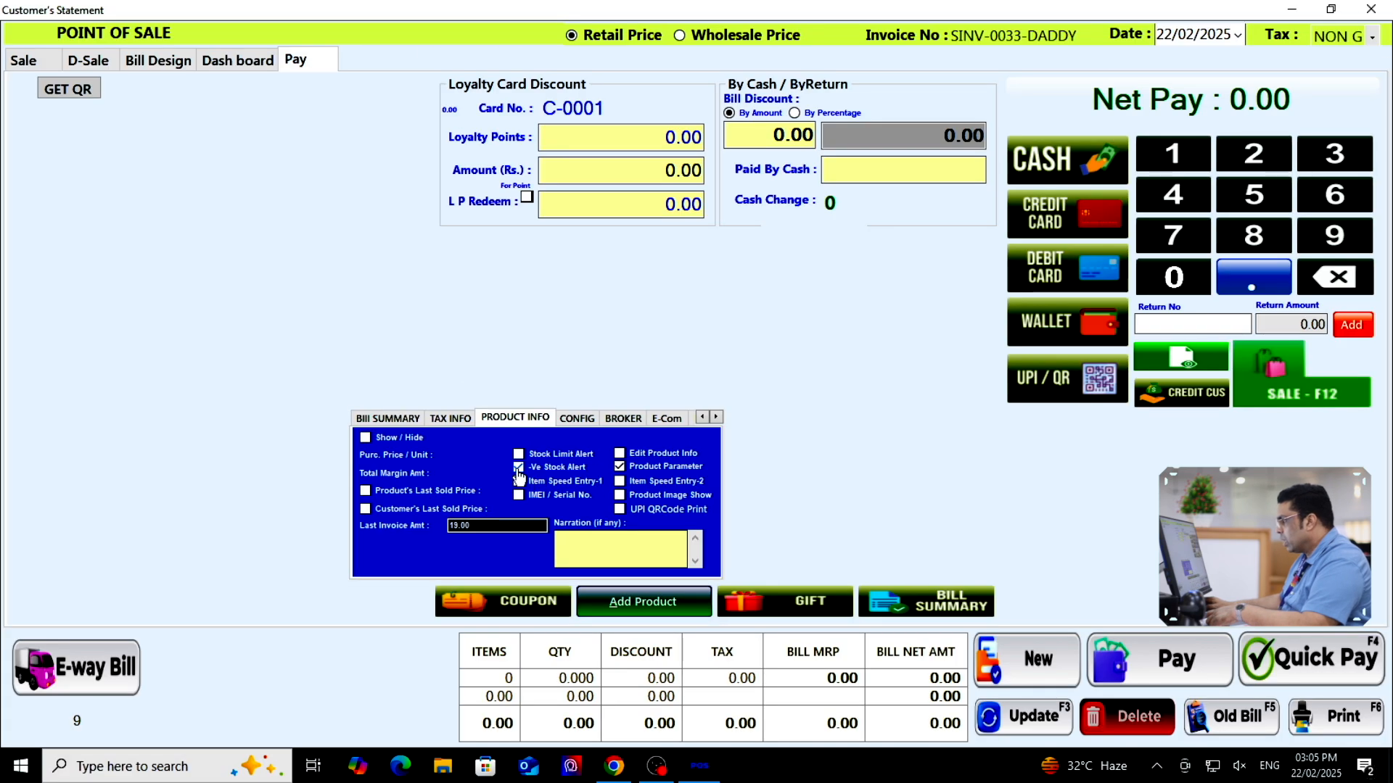
left_click(510, 452)
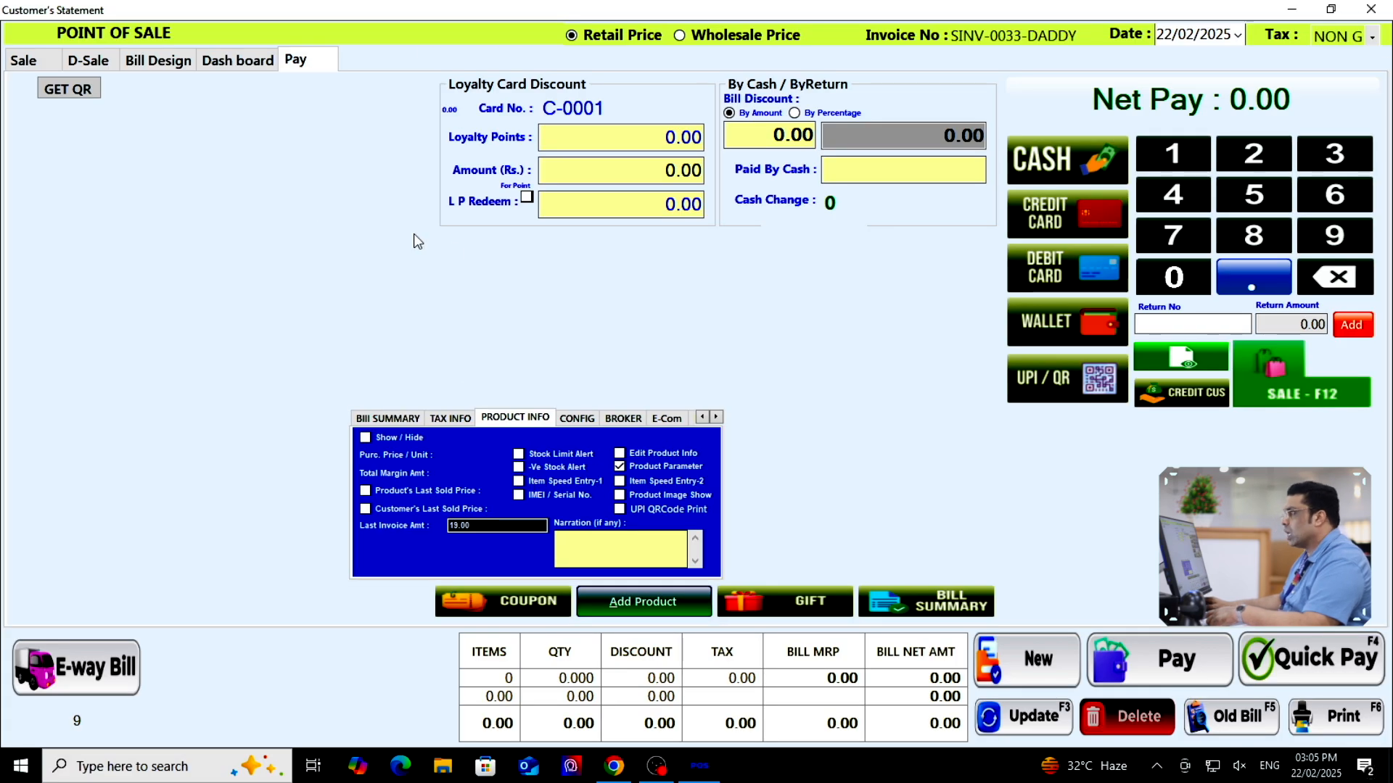
left_click(24, 60)
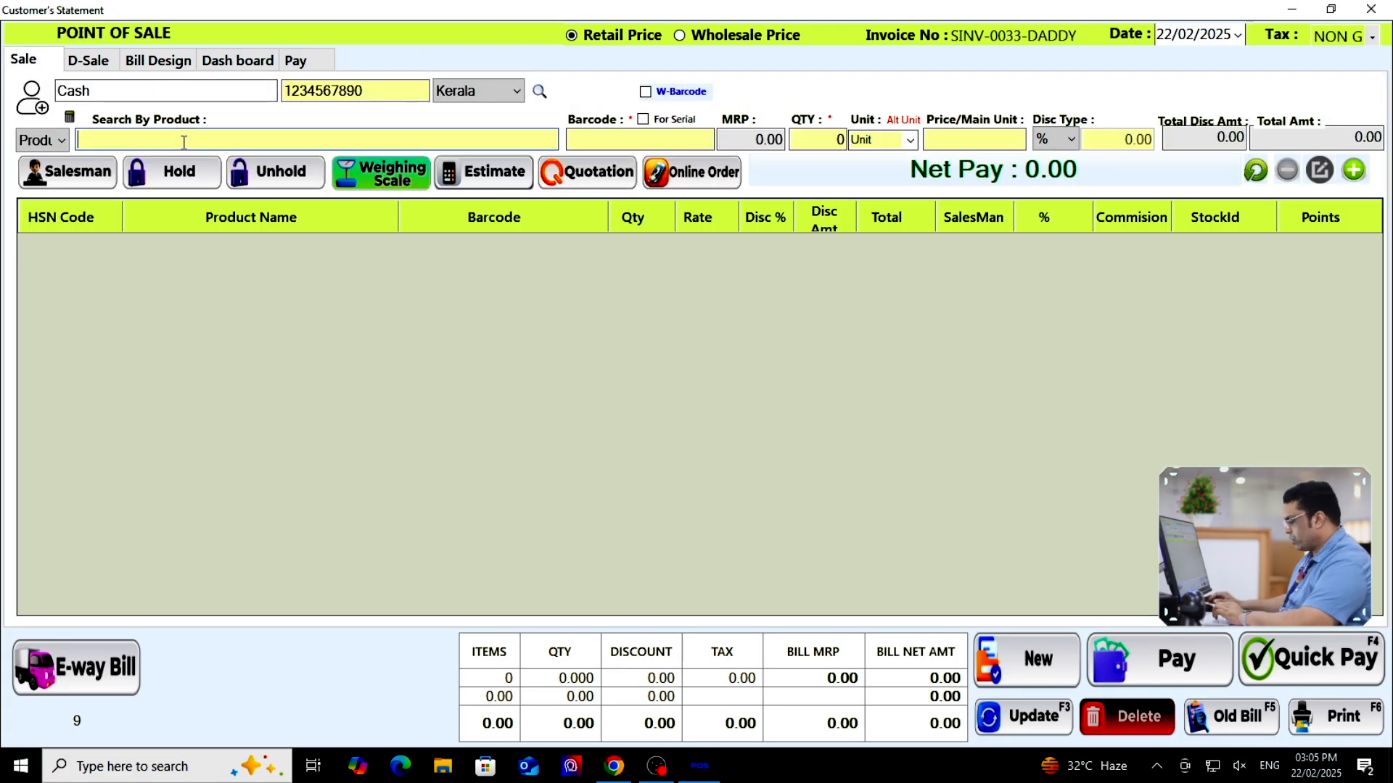
Bill 20 Pencils at 19 for a total of 380 with Quick Pay, then go to the Pay page
type("pen")
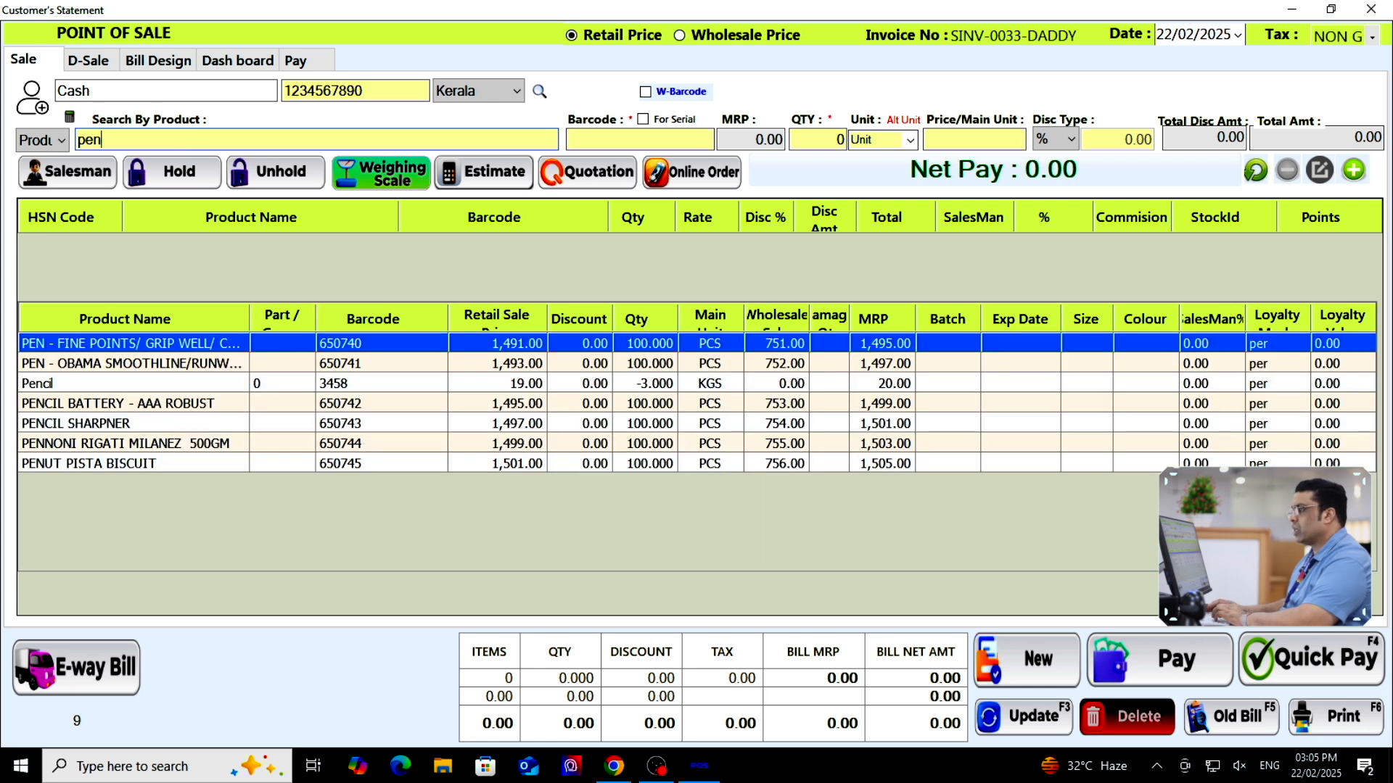
type("cil")
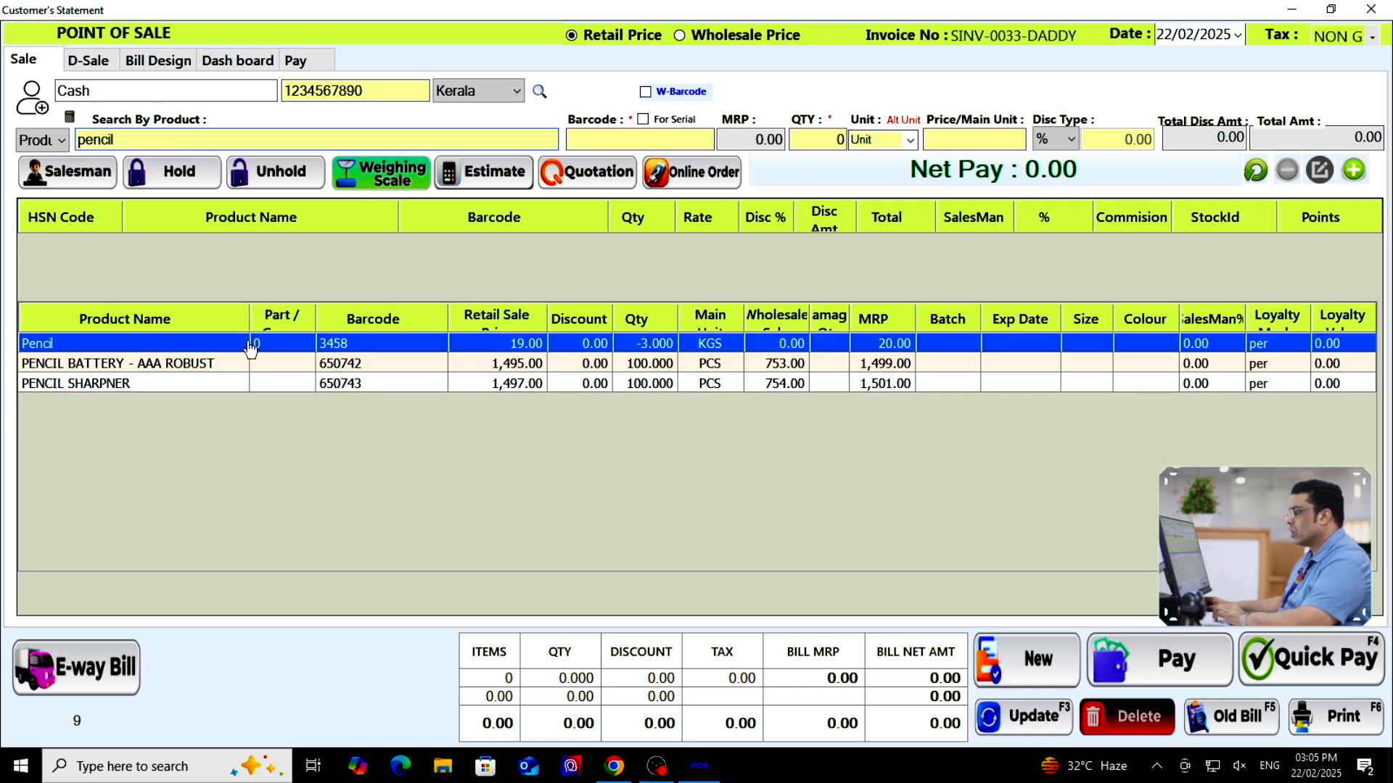
left_click(250, 348)
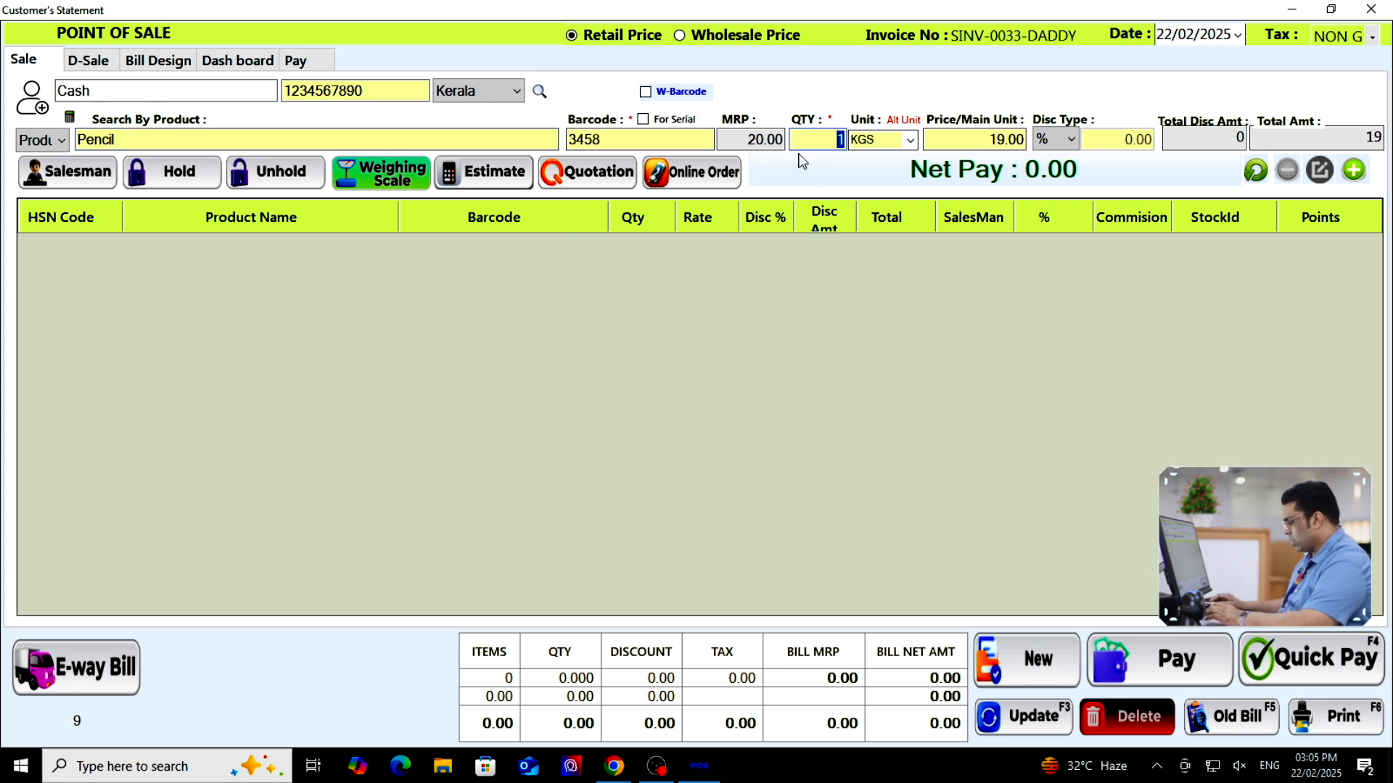
type("20")
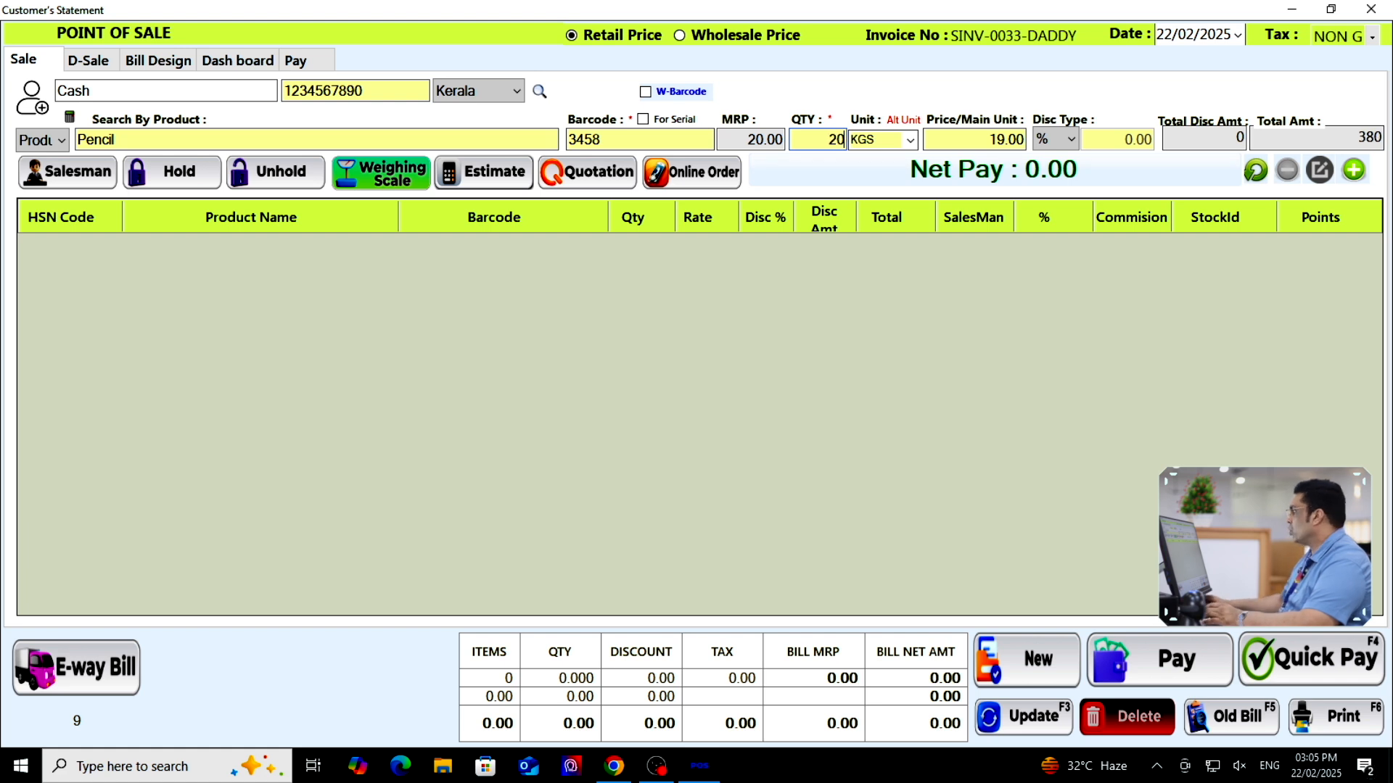
left_click(1353, 170)
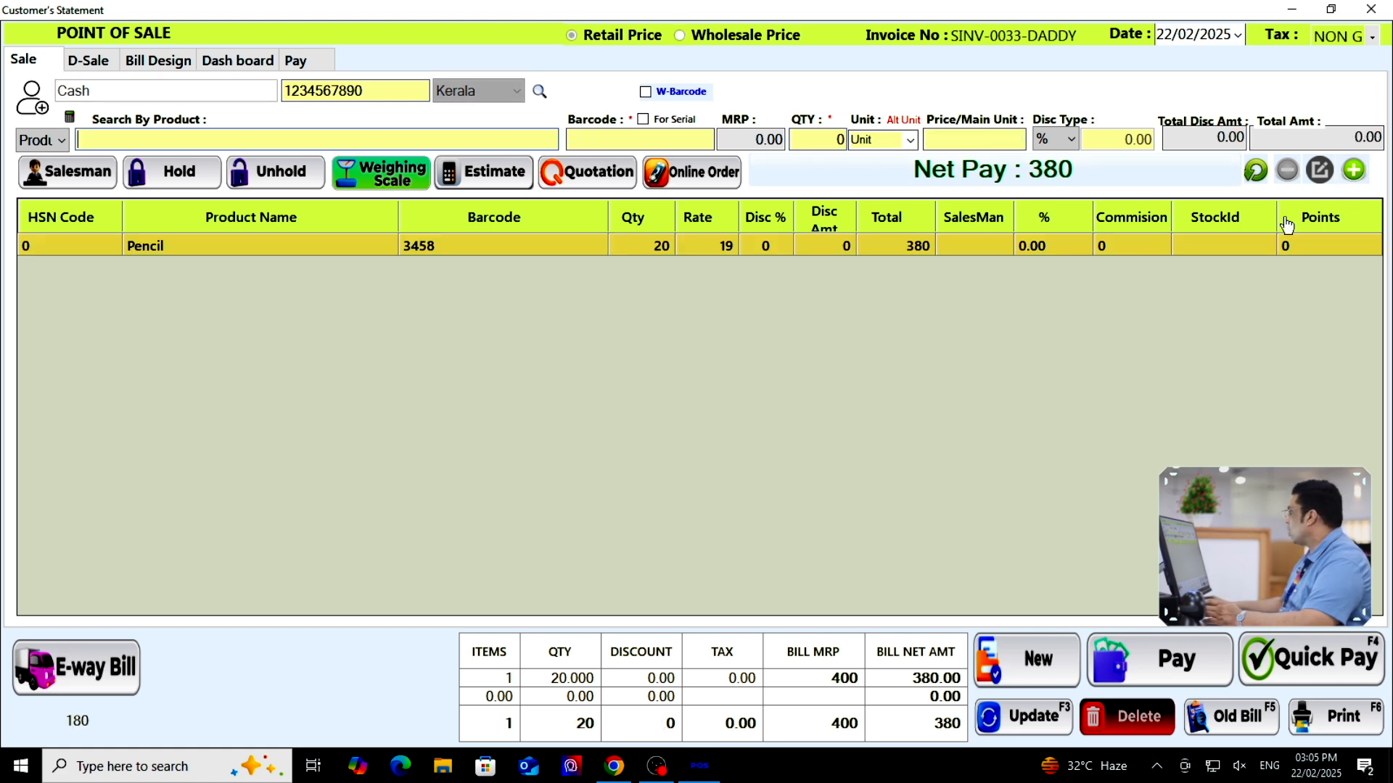
left_click(1332, 657)
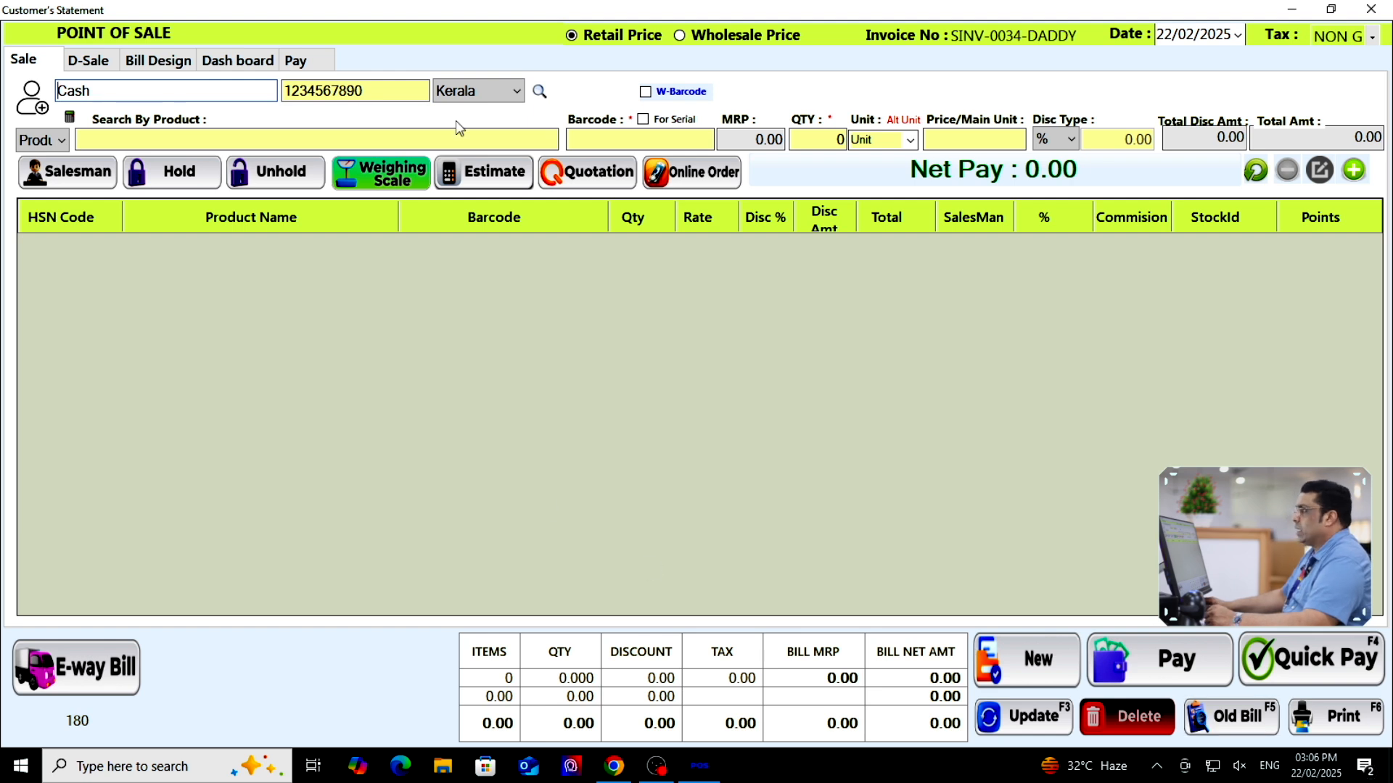
left_click(296, 63)
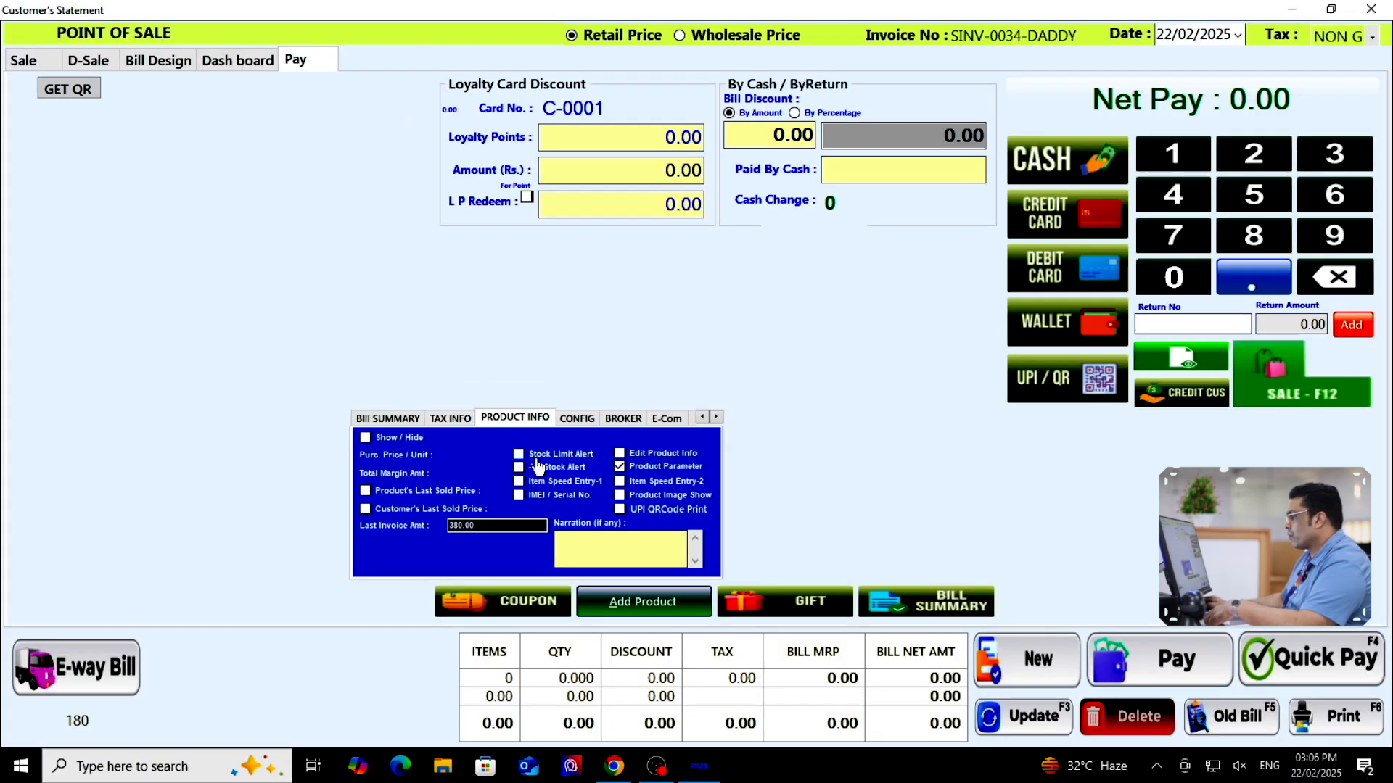
Check 'Stock Limit Alert' under Product Info, then close the point of sale
left_click(481, 419)
left_click(29, 60)
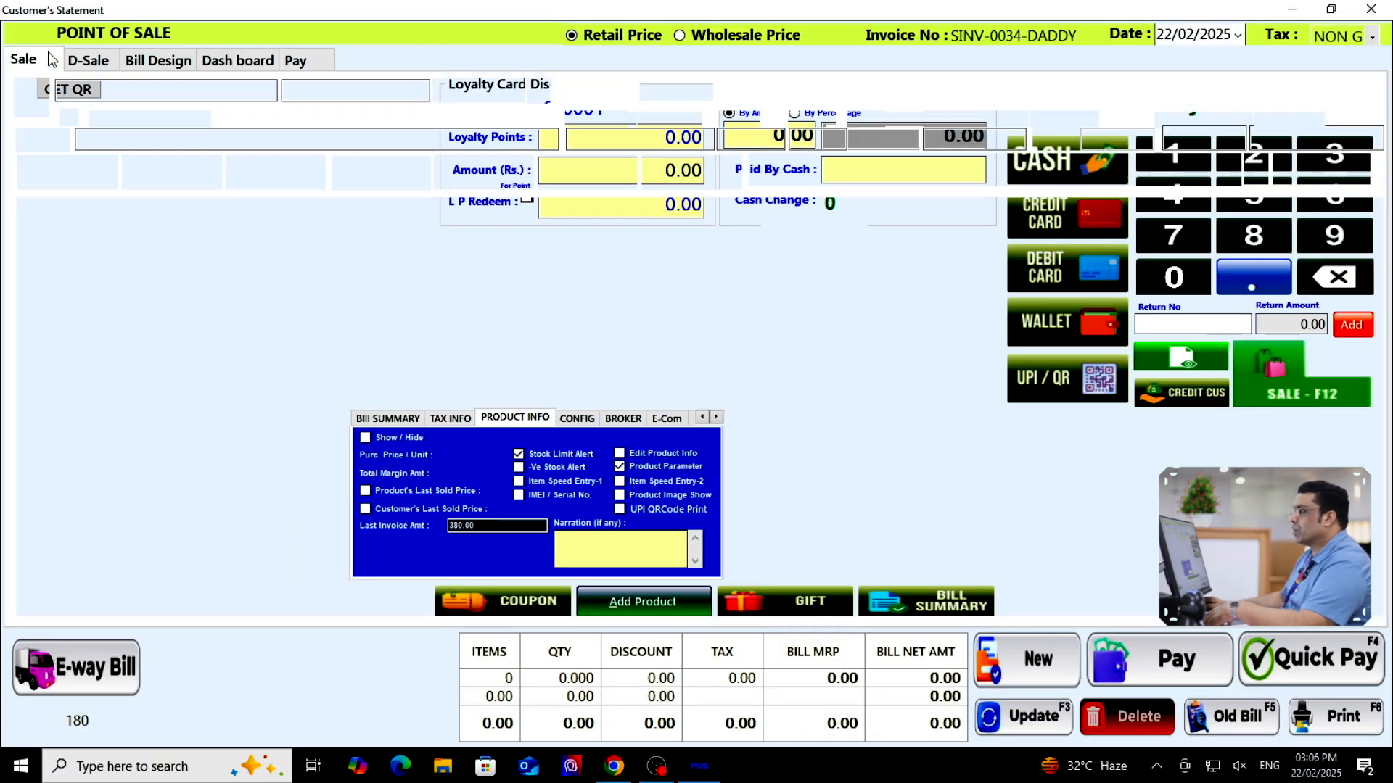
left_click(1370, 9)
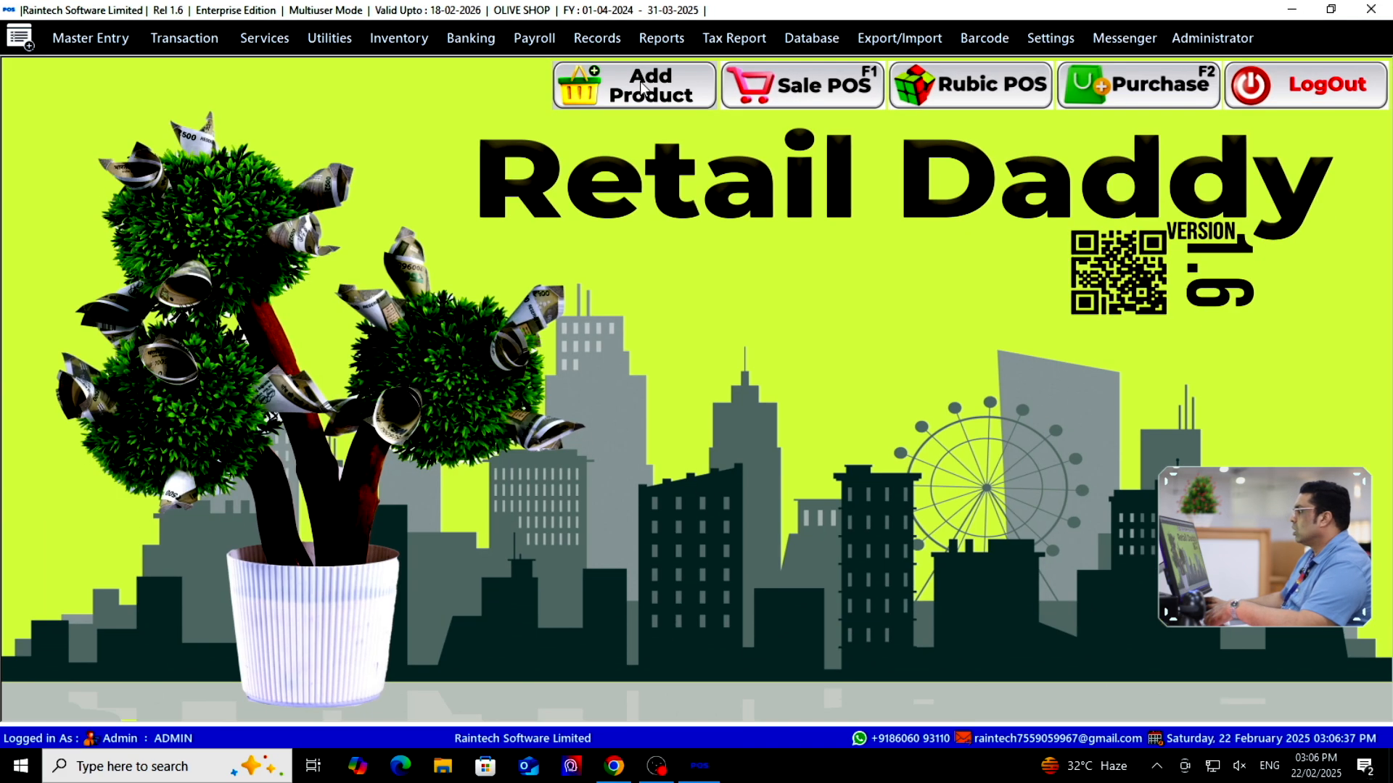
Turn on the MinStock column in the product list's column settings, then reopen the list
left_click(649, 116)
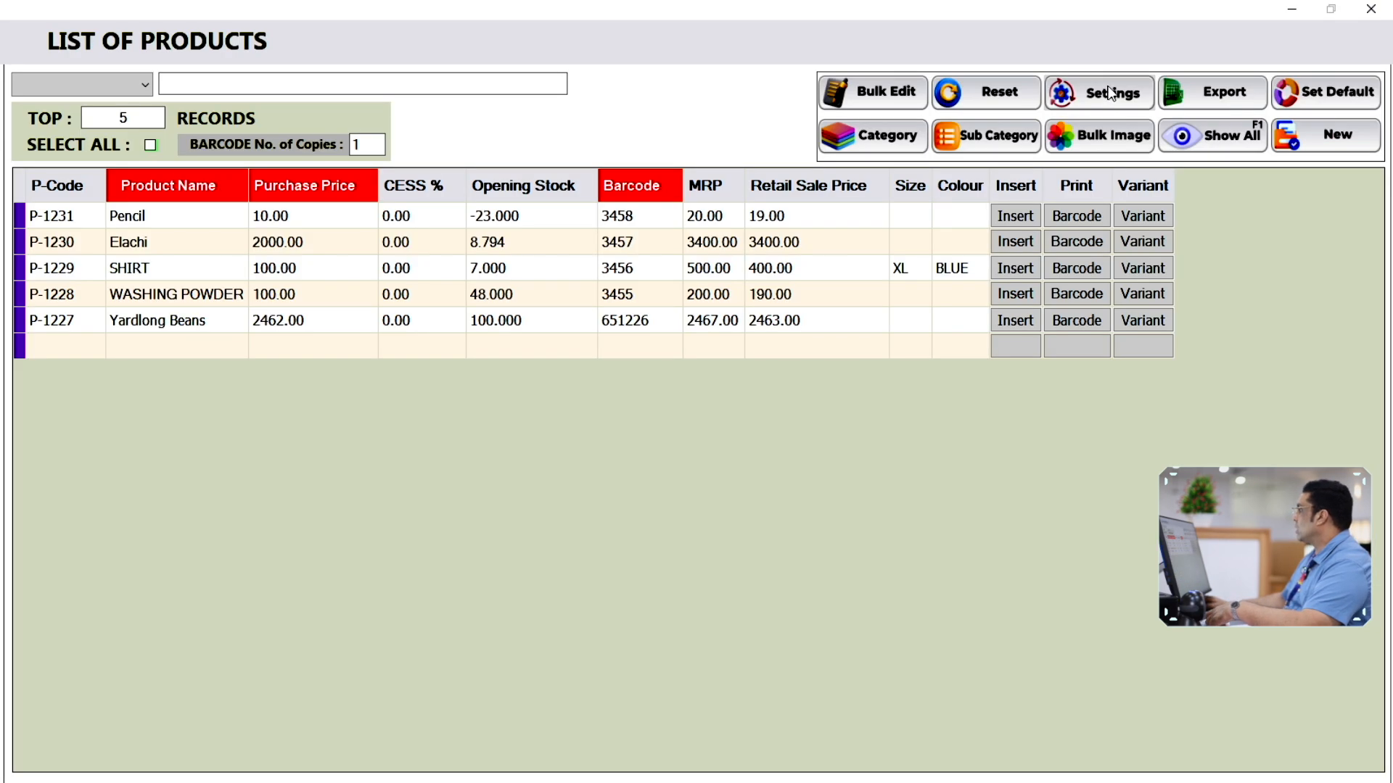
left_click(1110, 93)
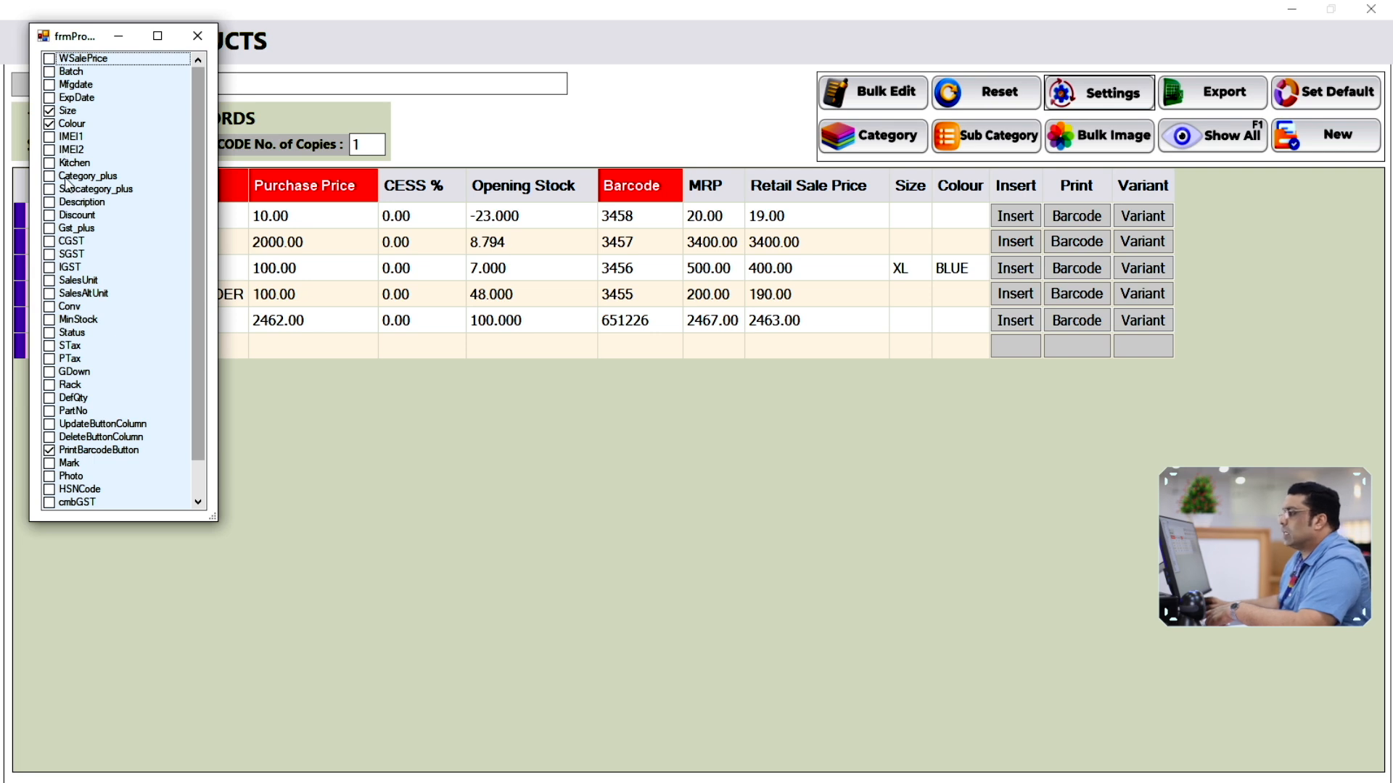
left_click(66, 320)
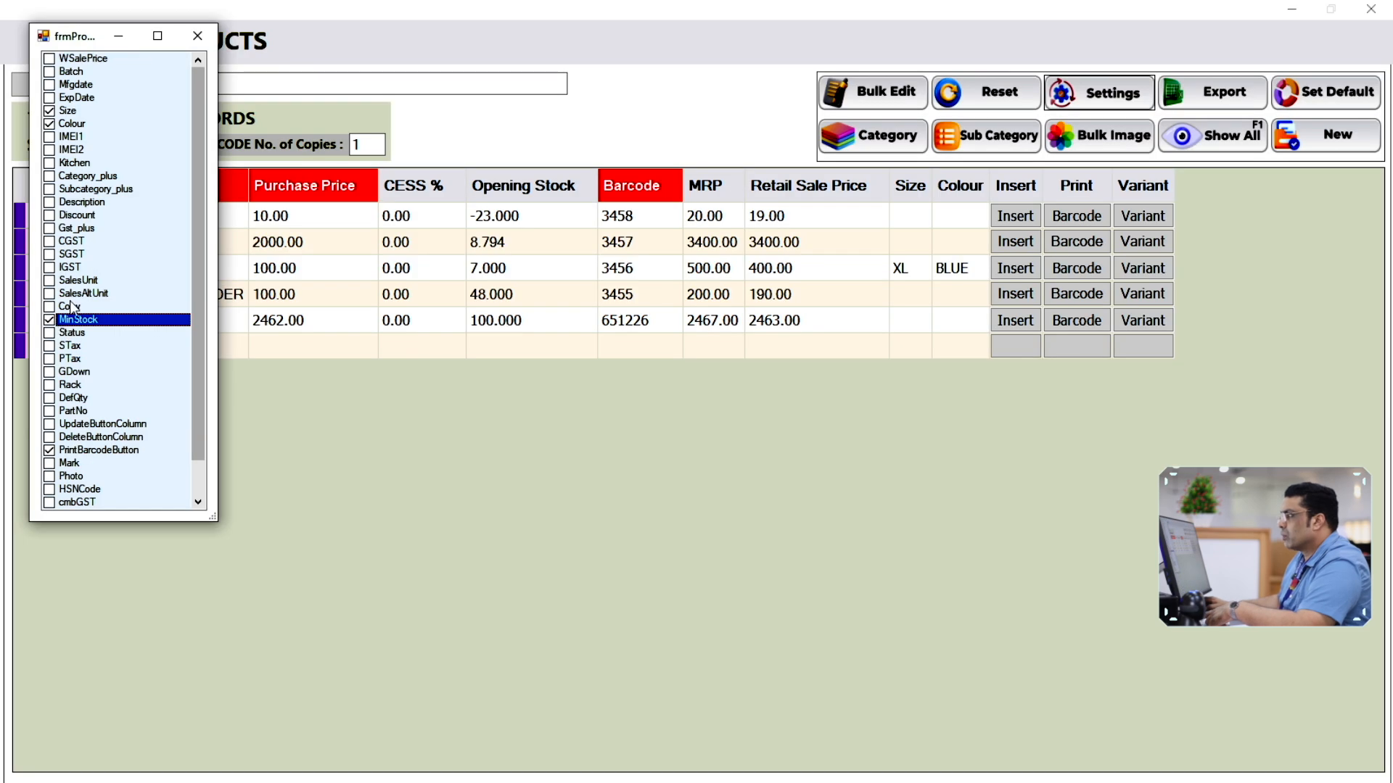
left_click(197, 36)
left_click(1370, 9)
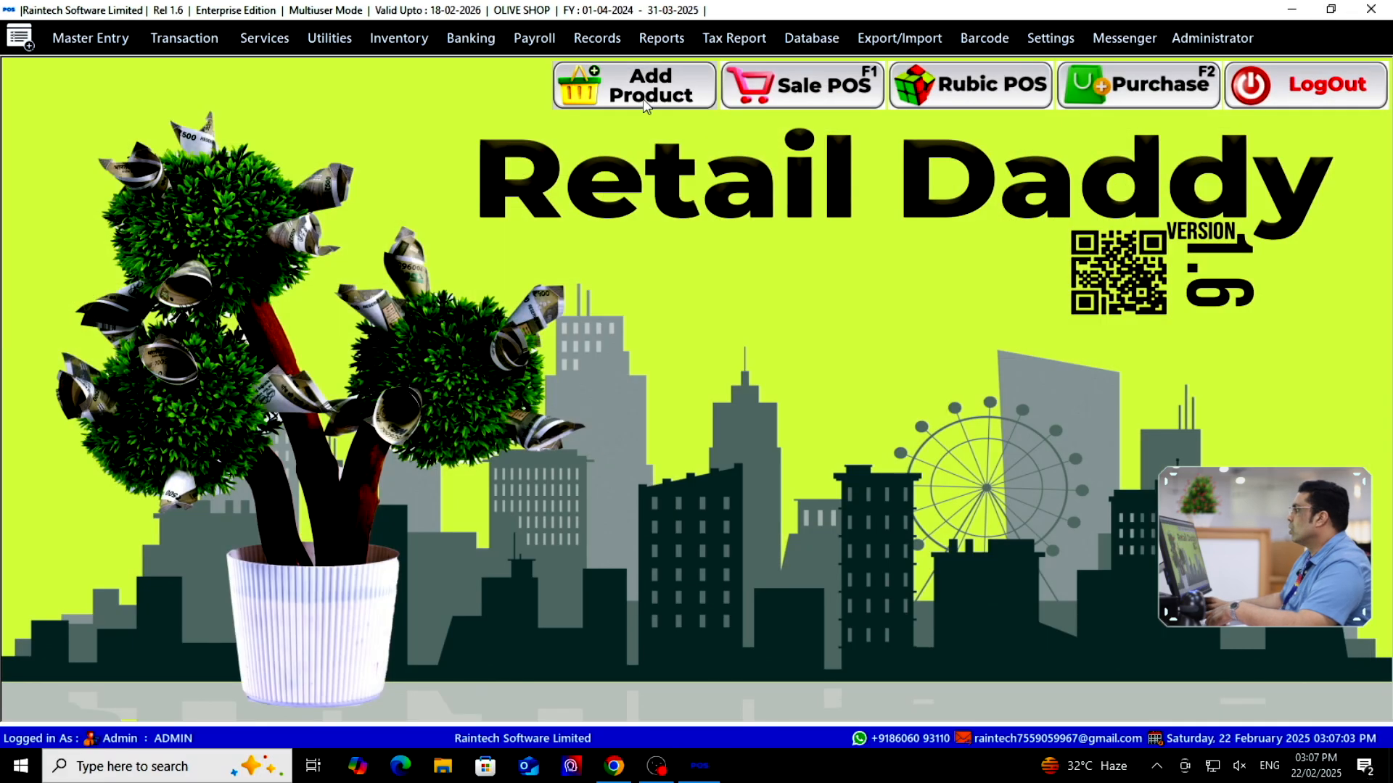
left_click(642, 98)
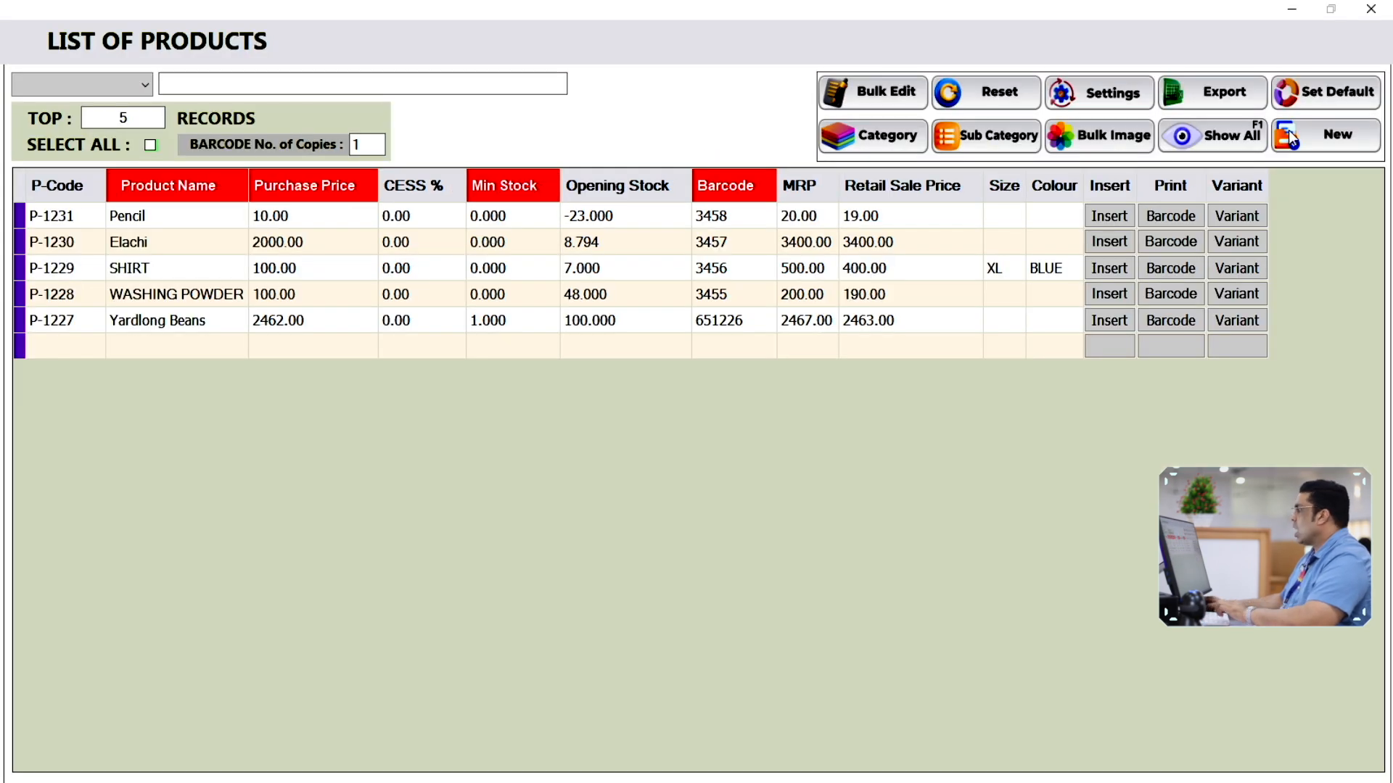
Start a Pencil Cutter product row with purchase price 10 and minimum stock 5
left_click(1290, 135)
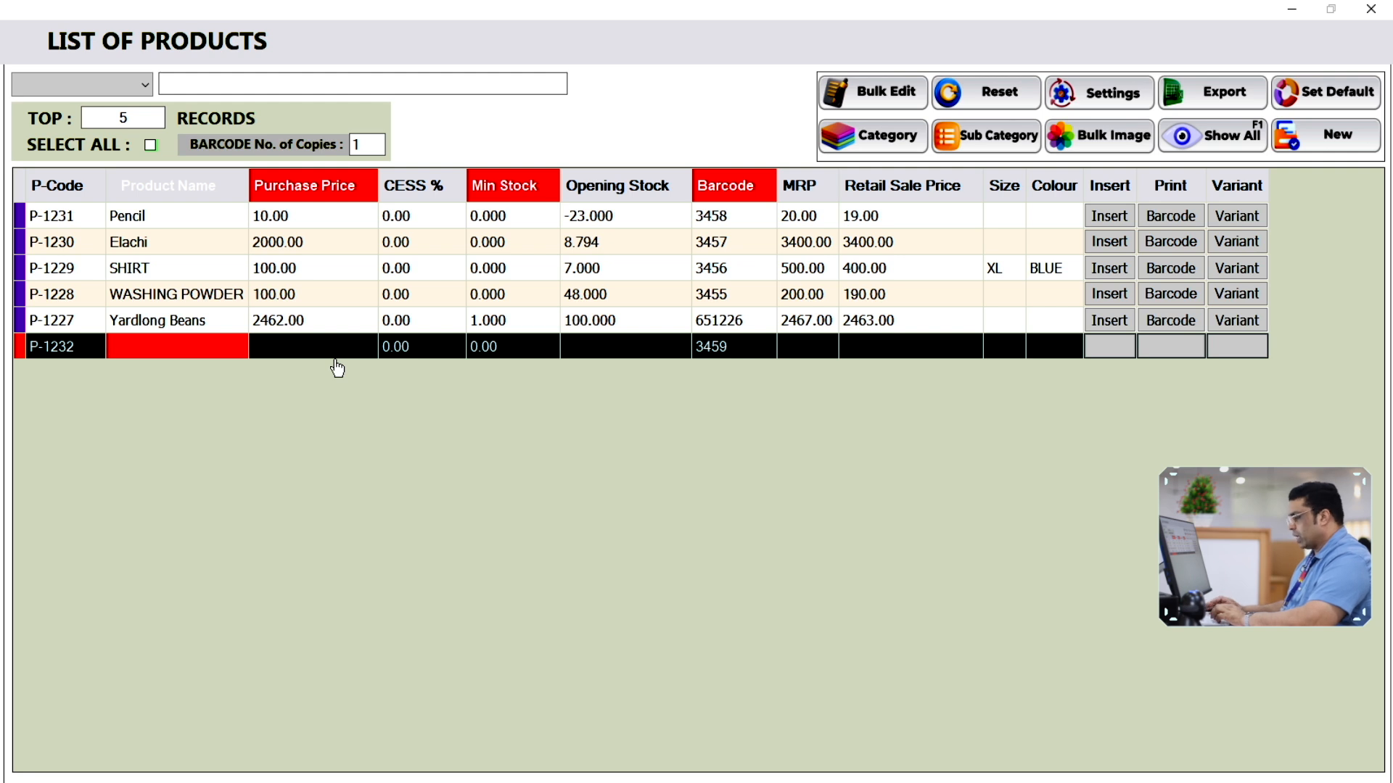
type("Pencil Cutter")
key("Return")
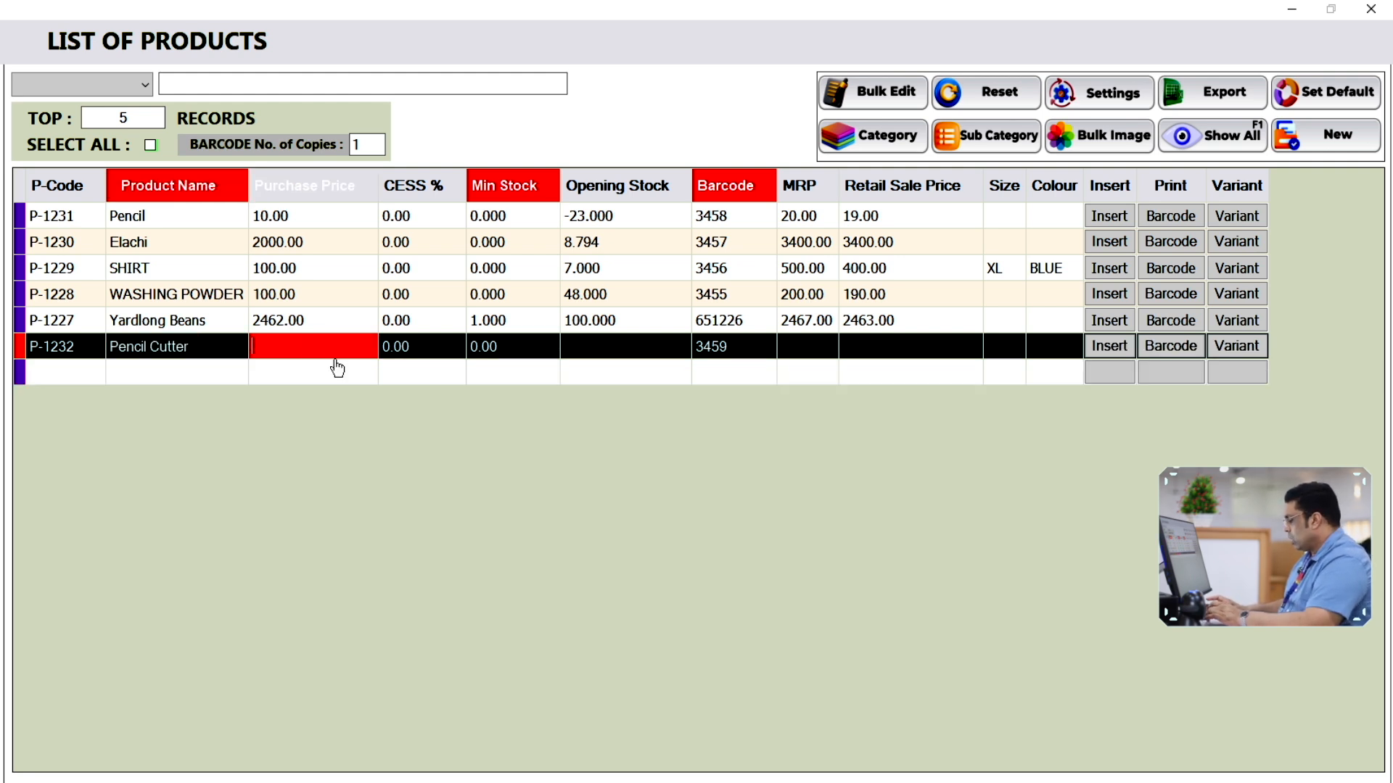
key("Return")
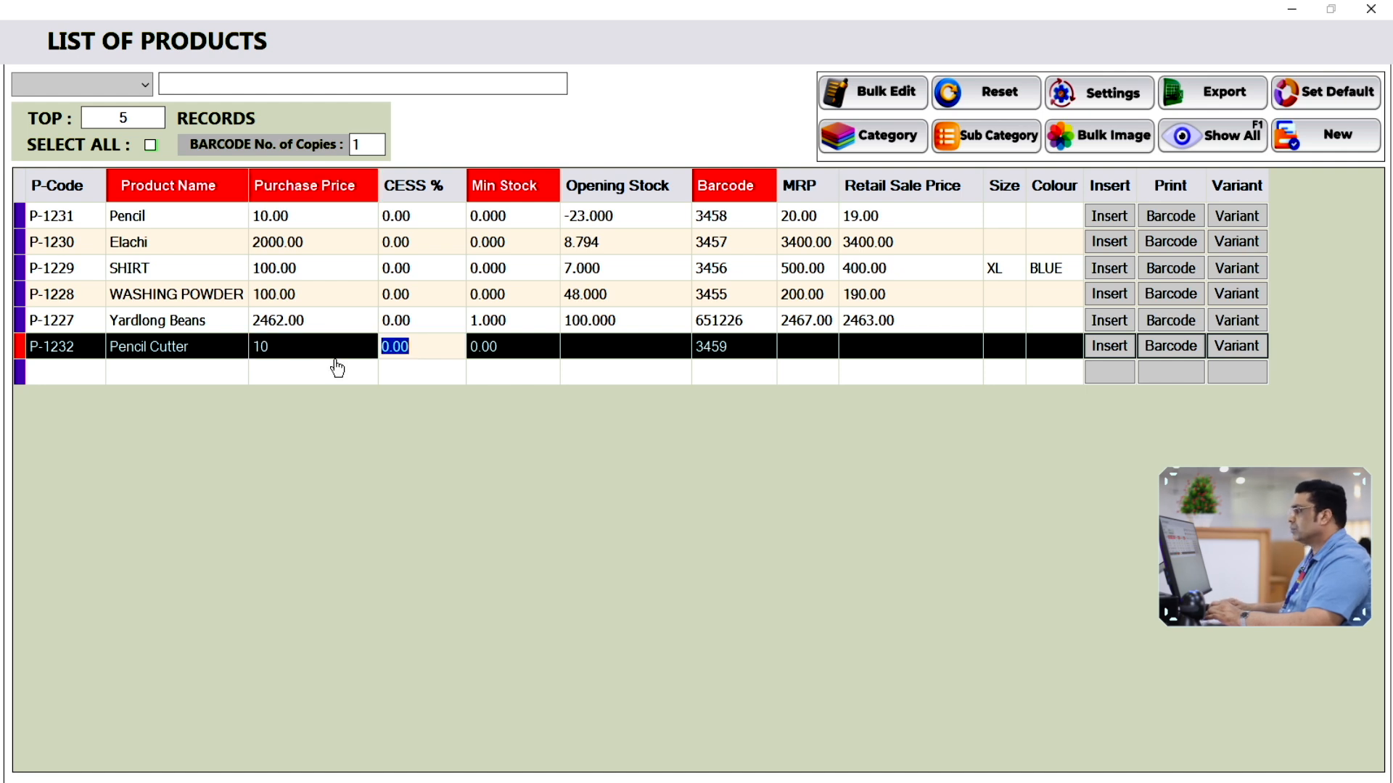
key("Return")
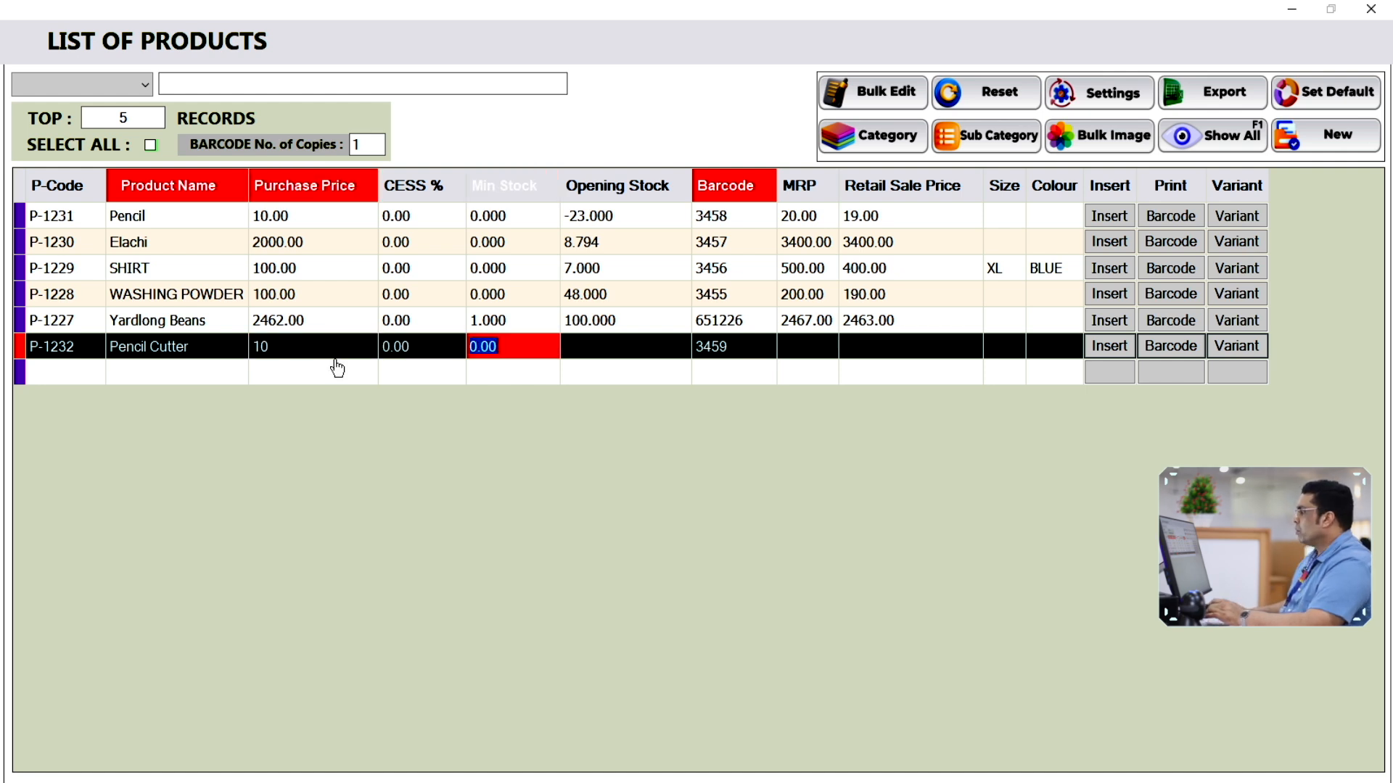
key("BackSpace")
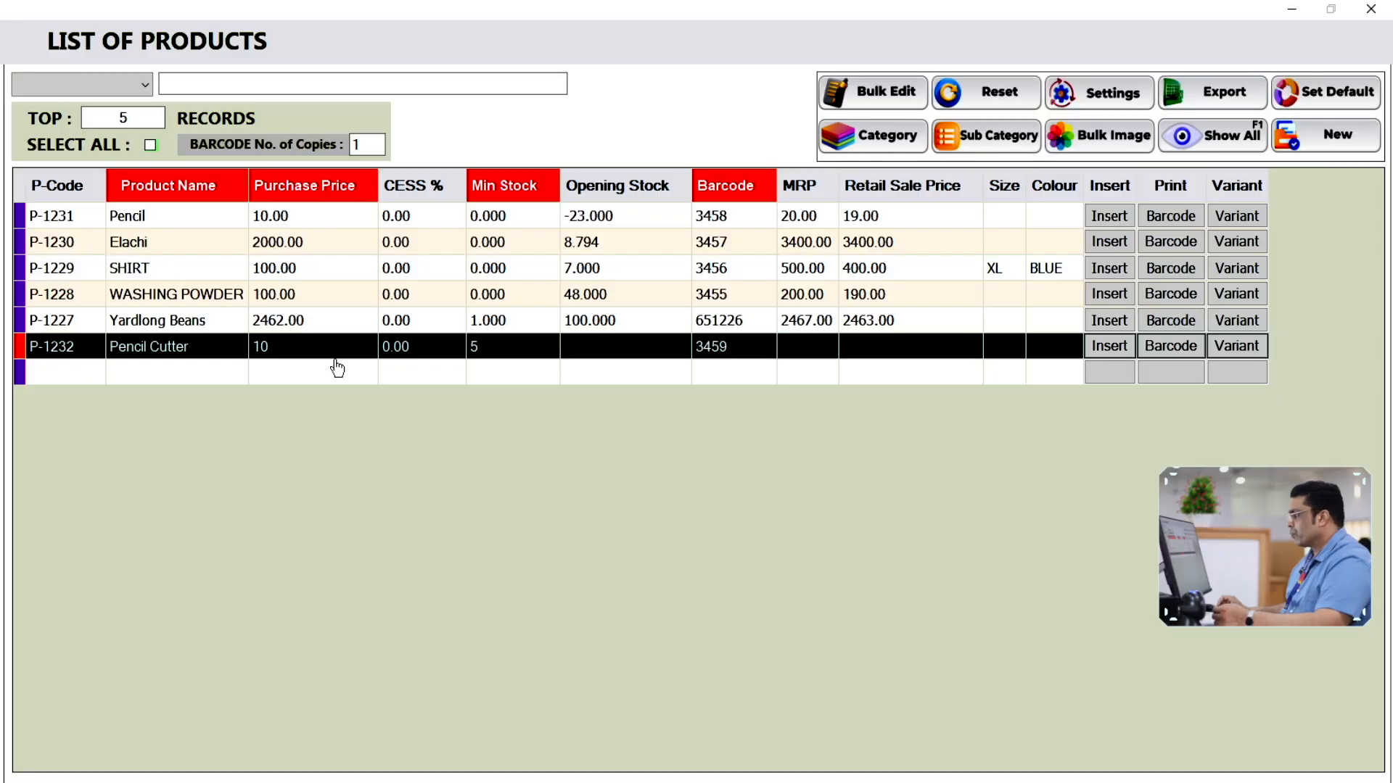
key("Tab")
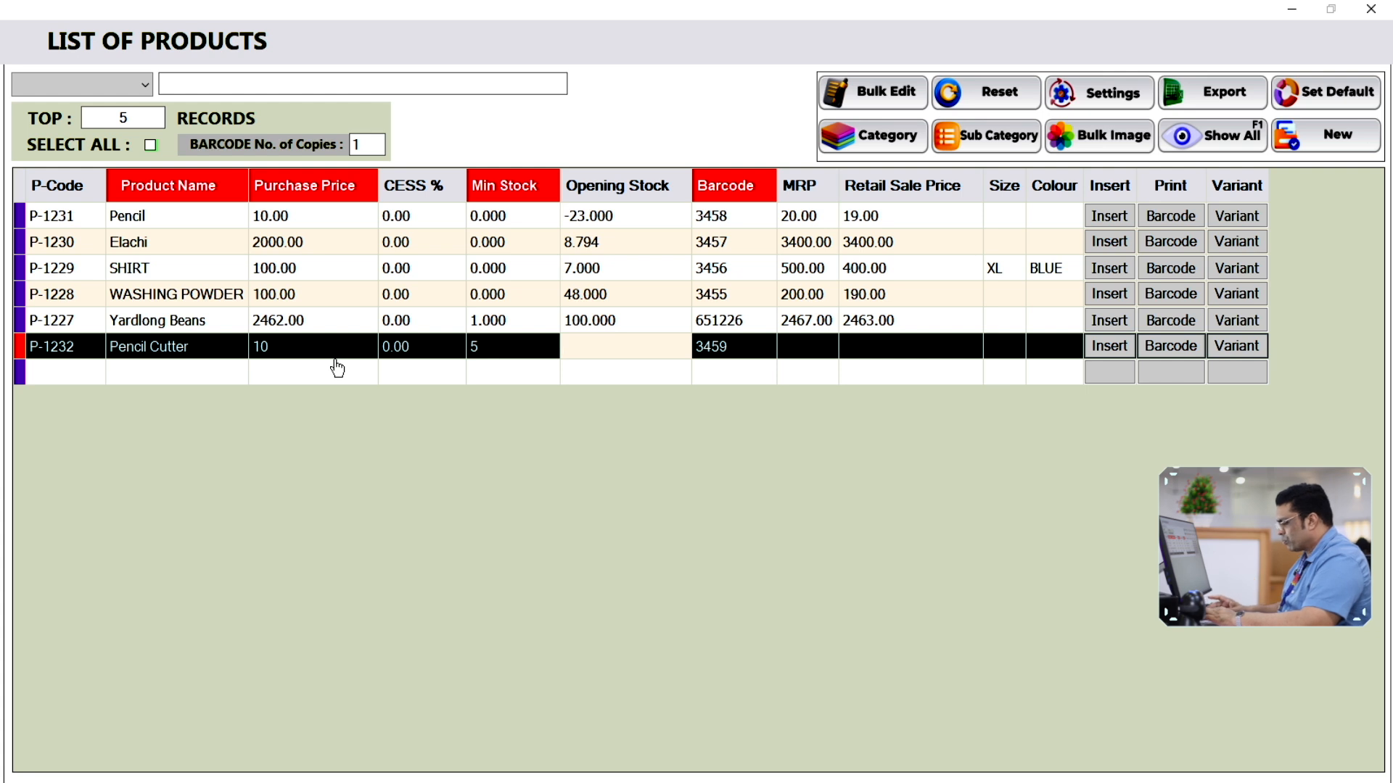
Give Pencil Cutter opening stock 100, MRP 25 and retail sale price 25, then save it
type("10")
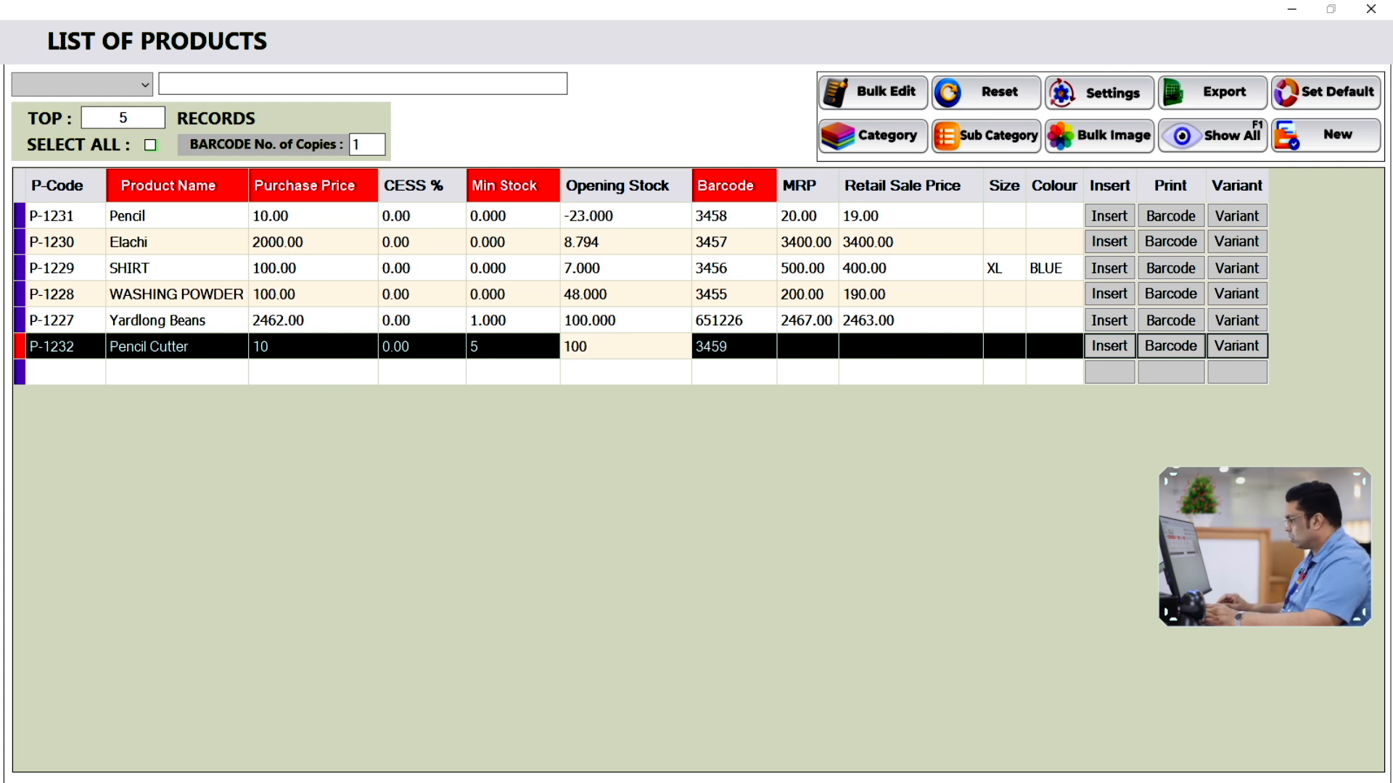
type("0")
key("Tab")
key("Tab")
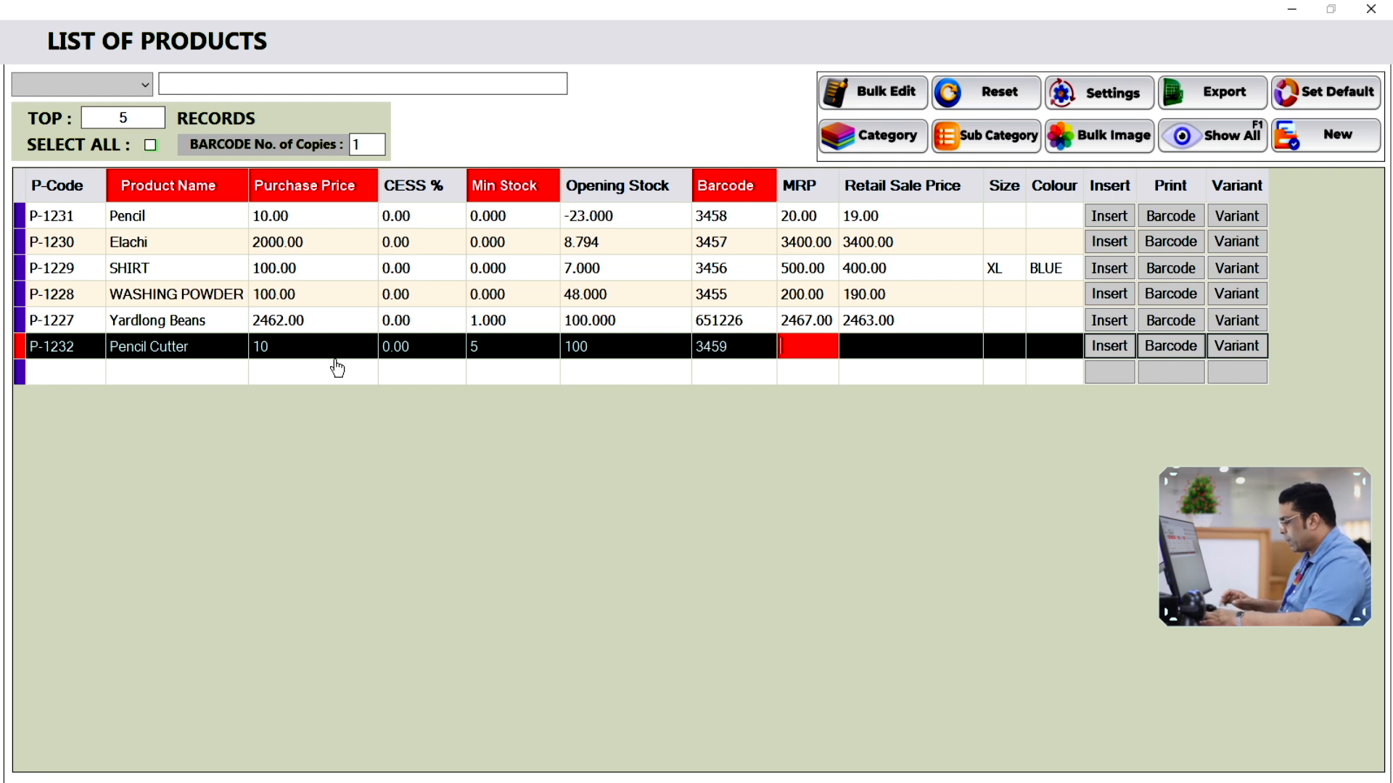
type("25")
key("Tab")
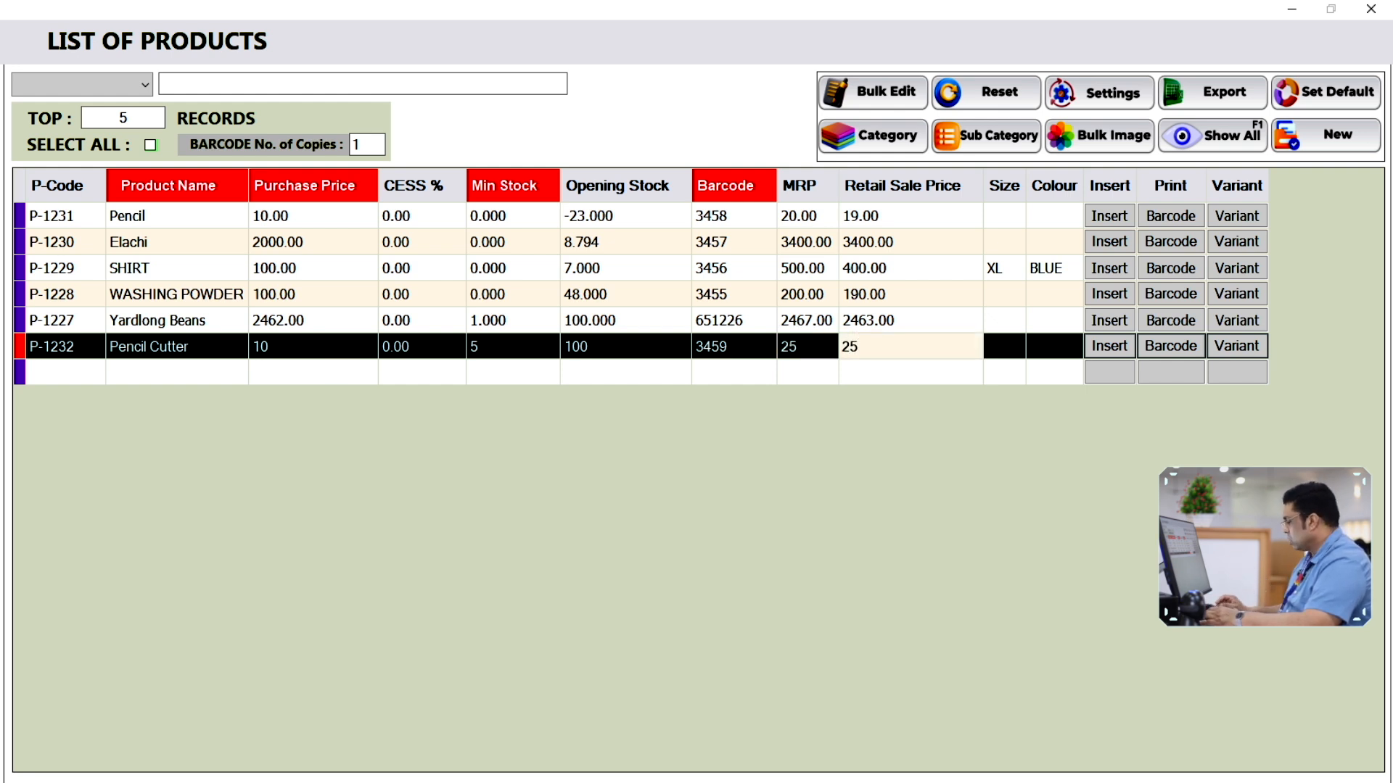
key("Tab")
key("Tab")
key("Tab")
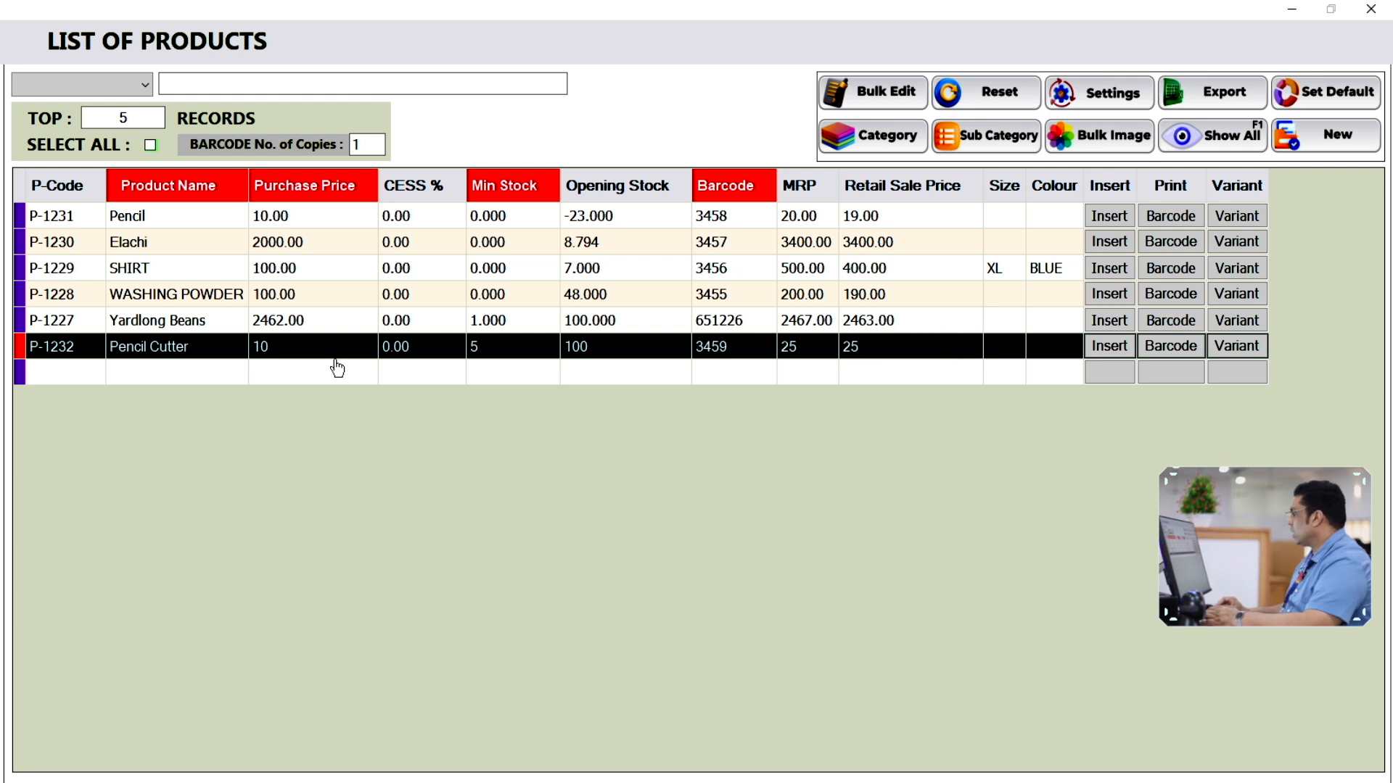
key("Return")
key("Return")
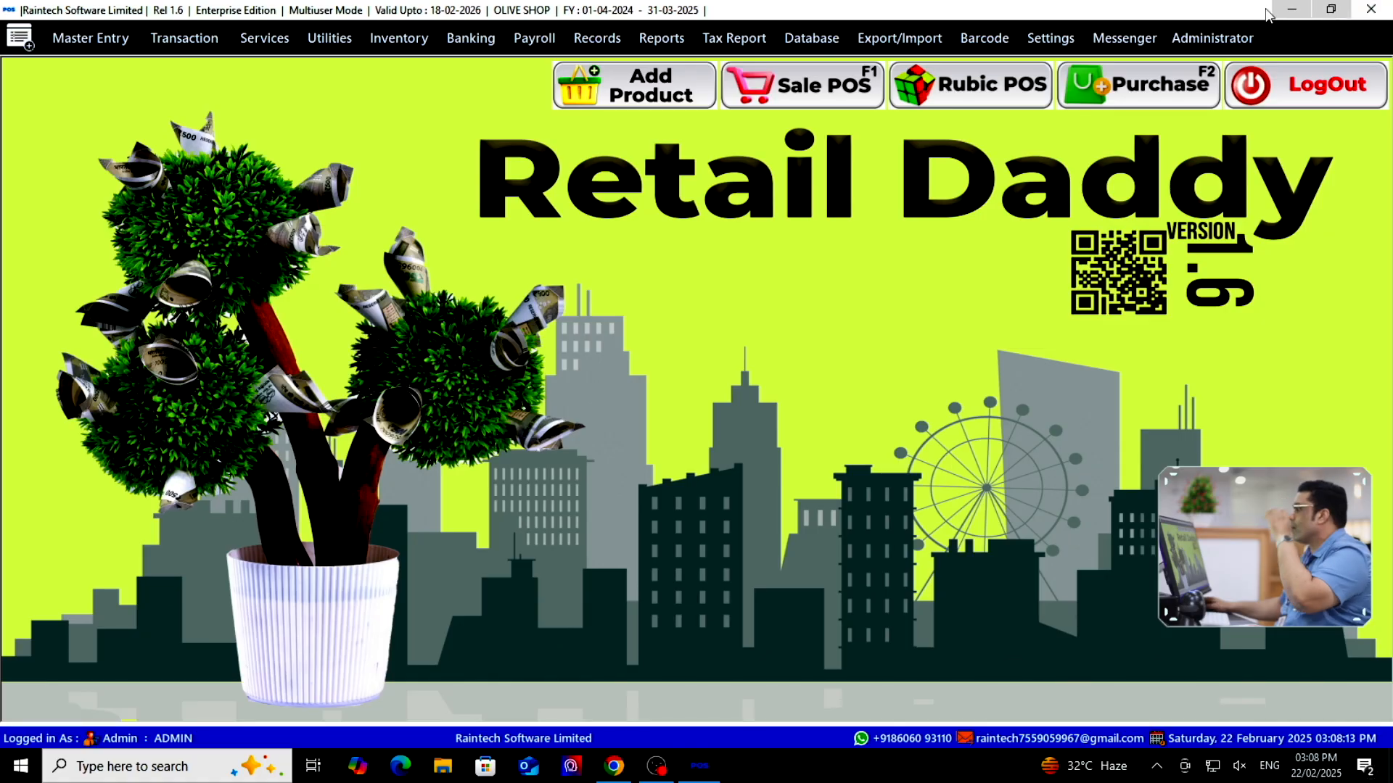
In Sale POS, bill 94 Pencil Cutters at 25 (total 2350) with Quick Pay and close the preview
left_click(788, 92)
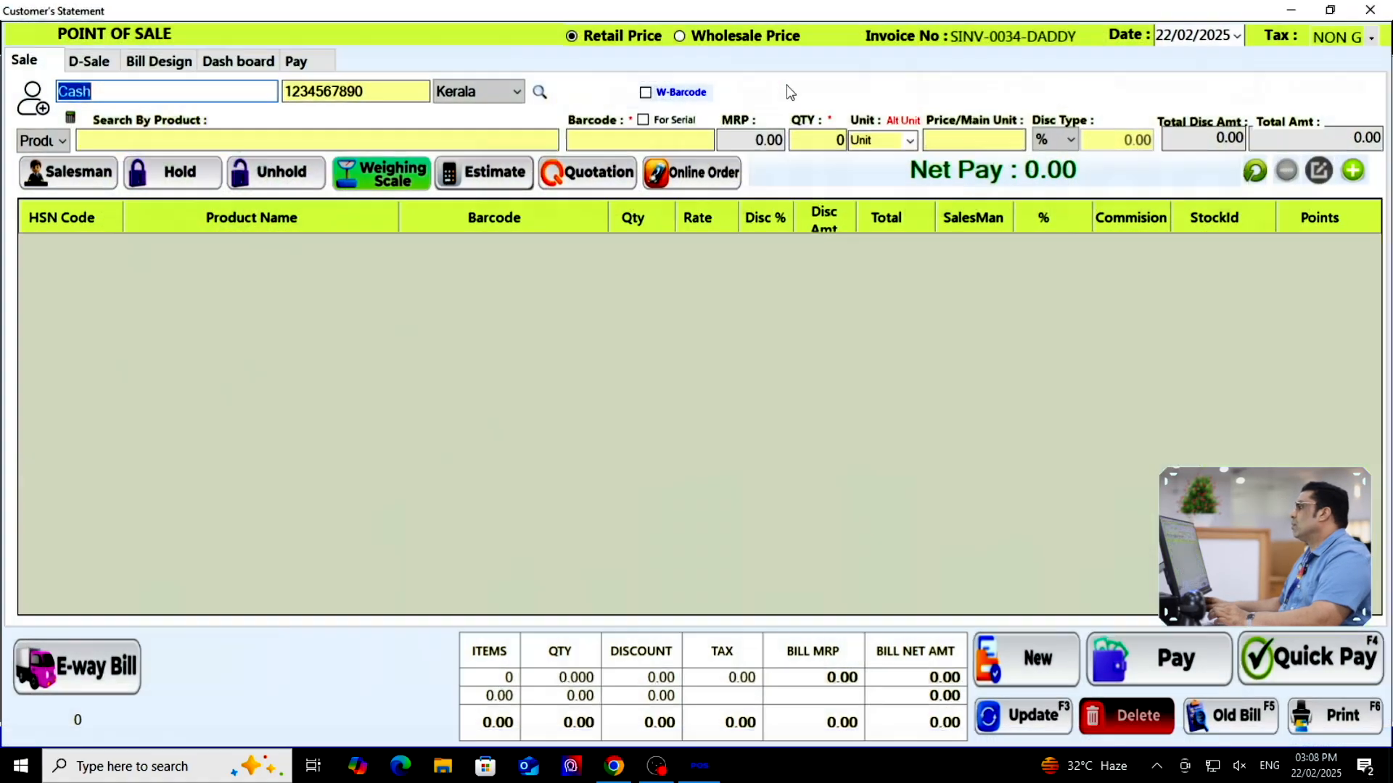
left_click(372, 145)
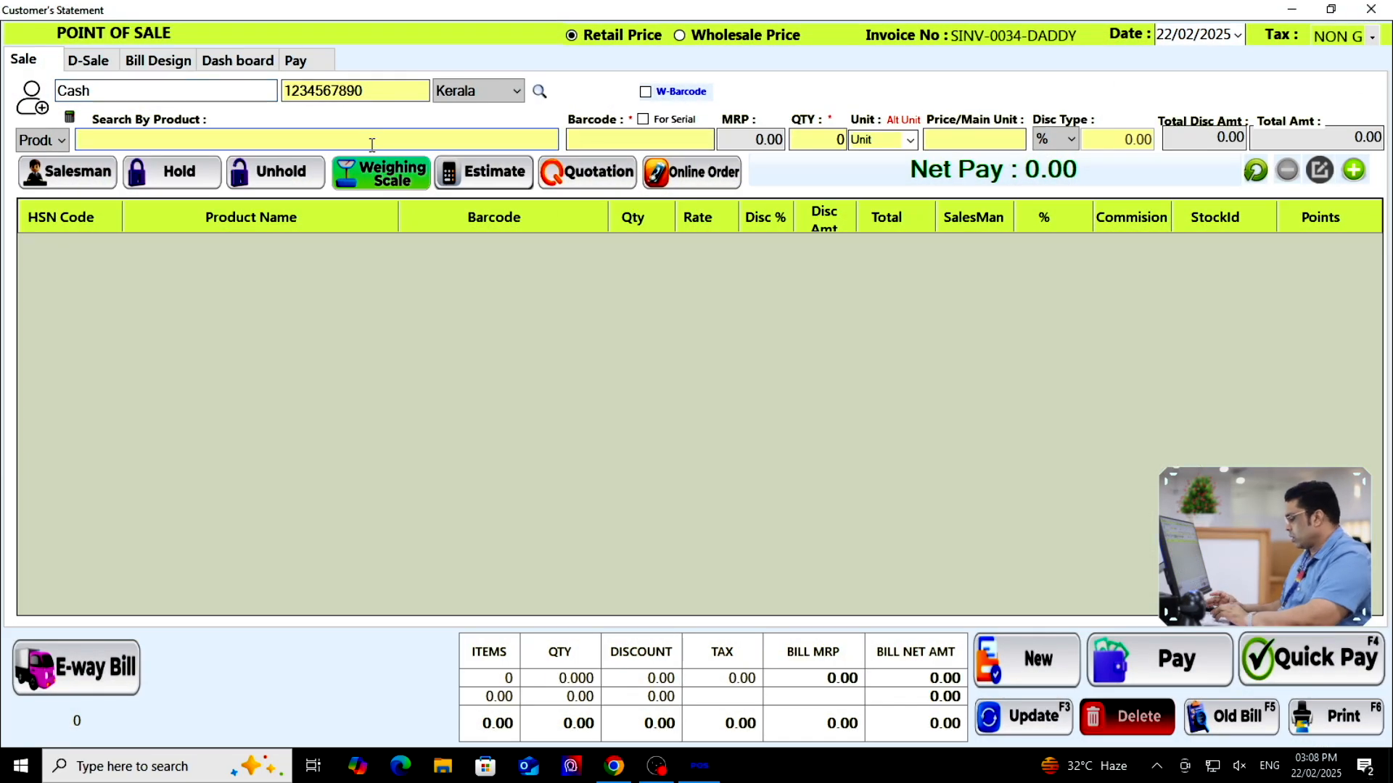
type("penc")
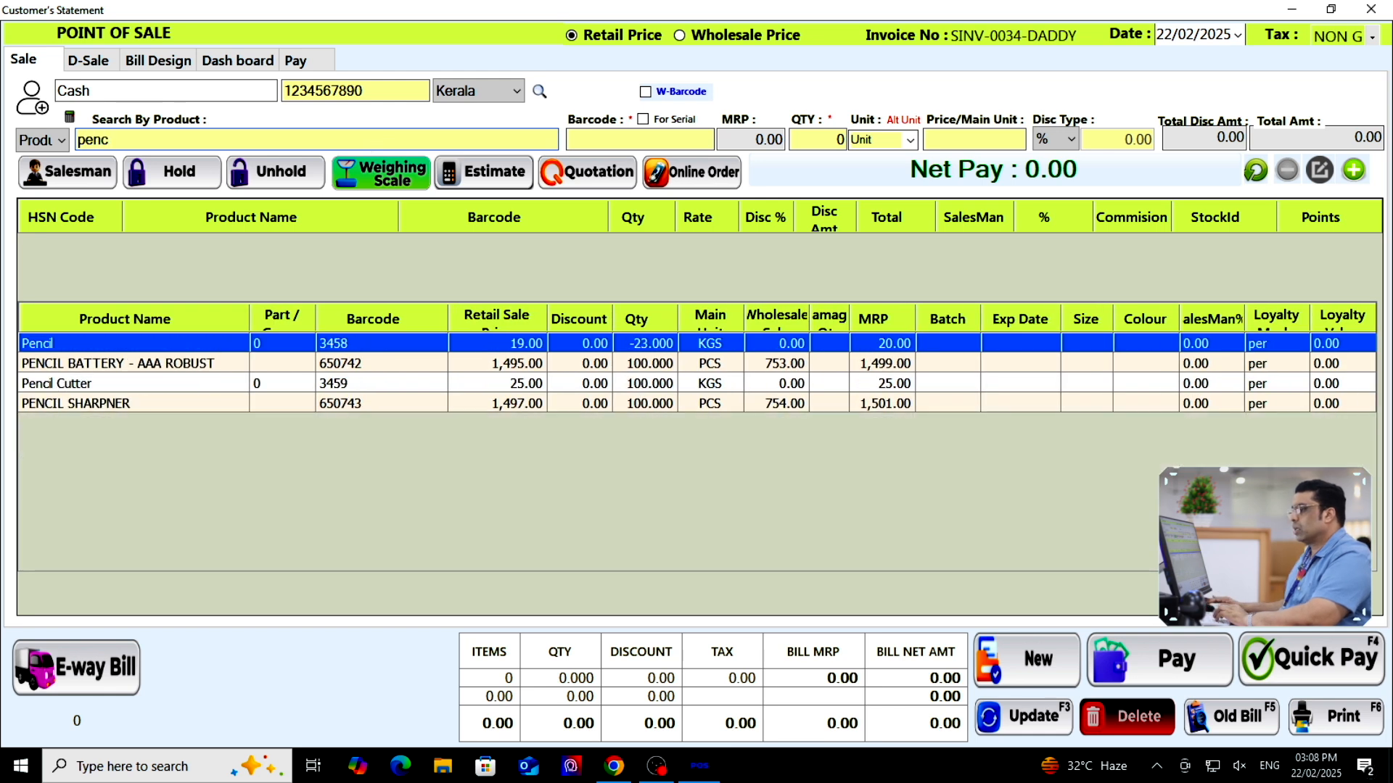
double_click(162, 385)
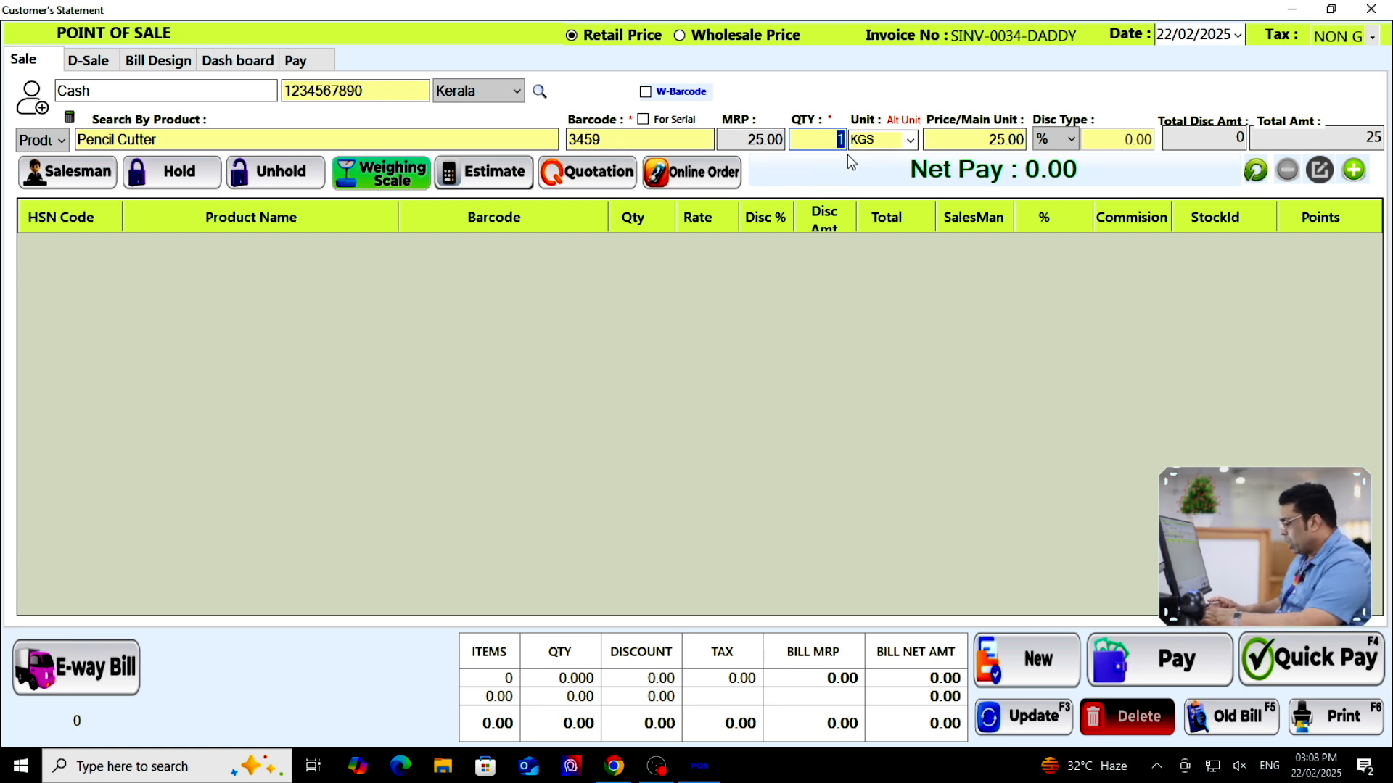
type("94")
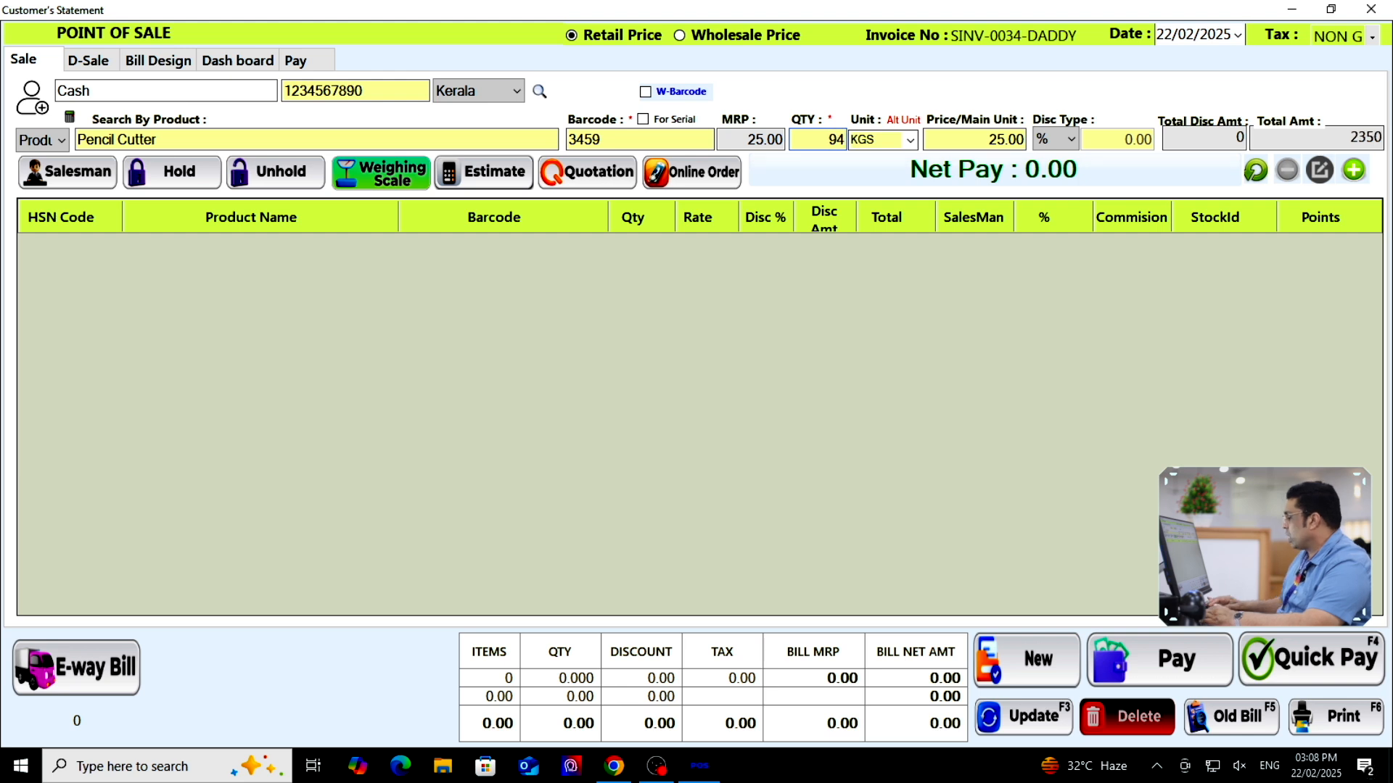
key("Return")
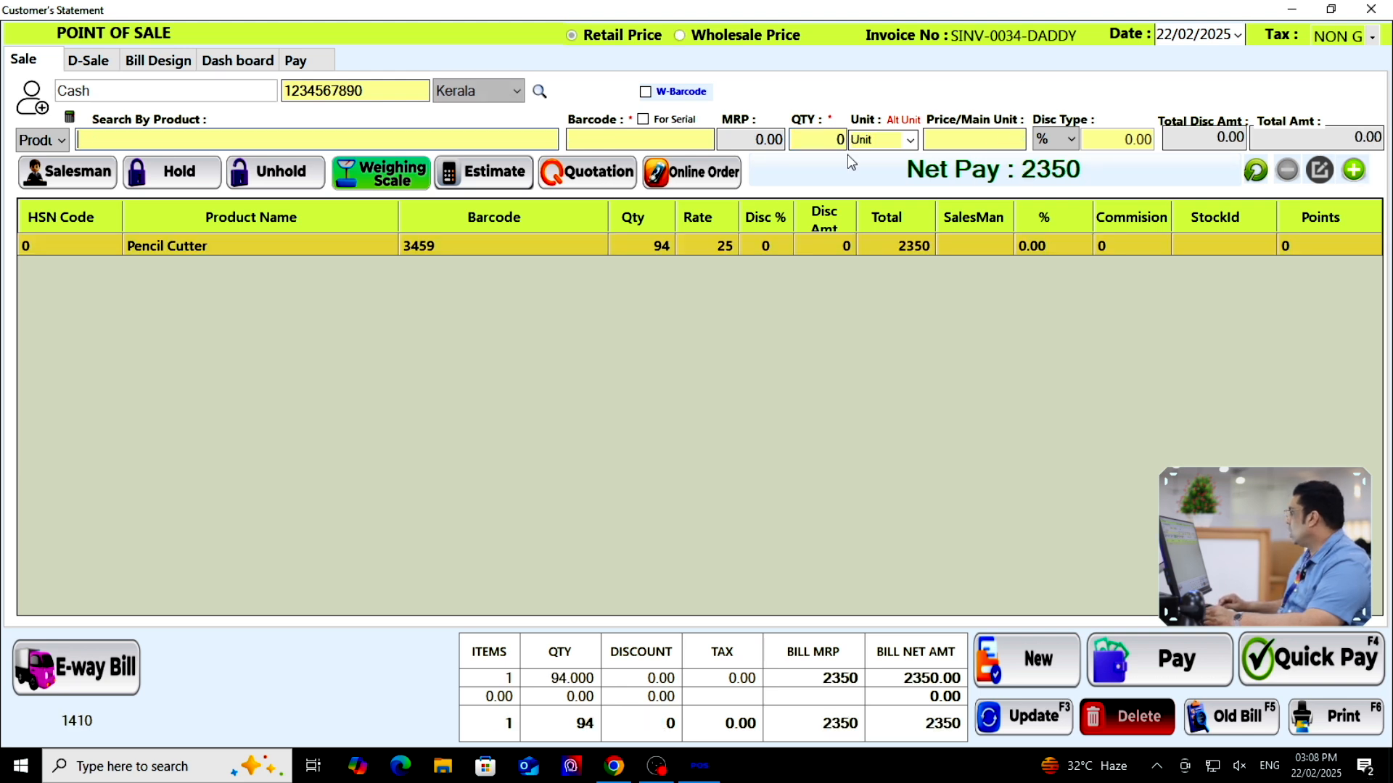
left_click(1311, 657)
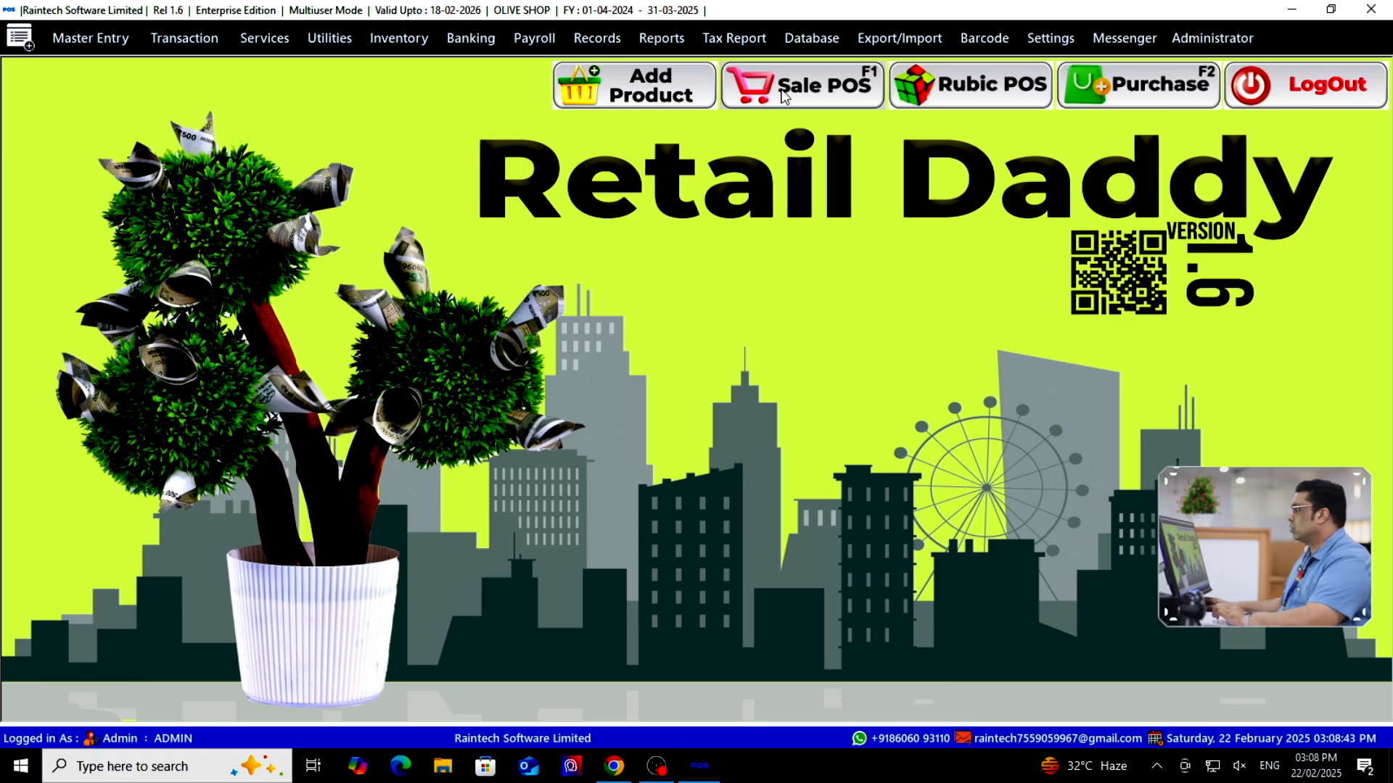
left_click(805, 85)
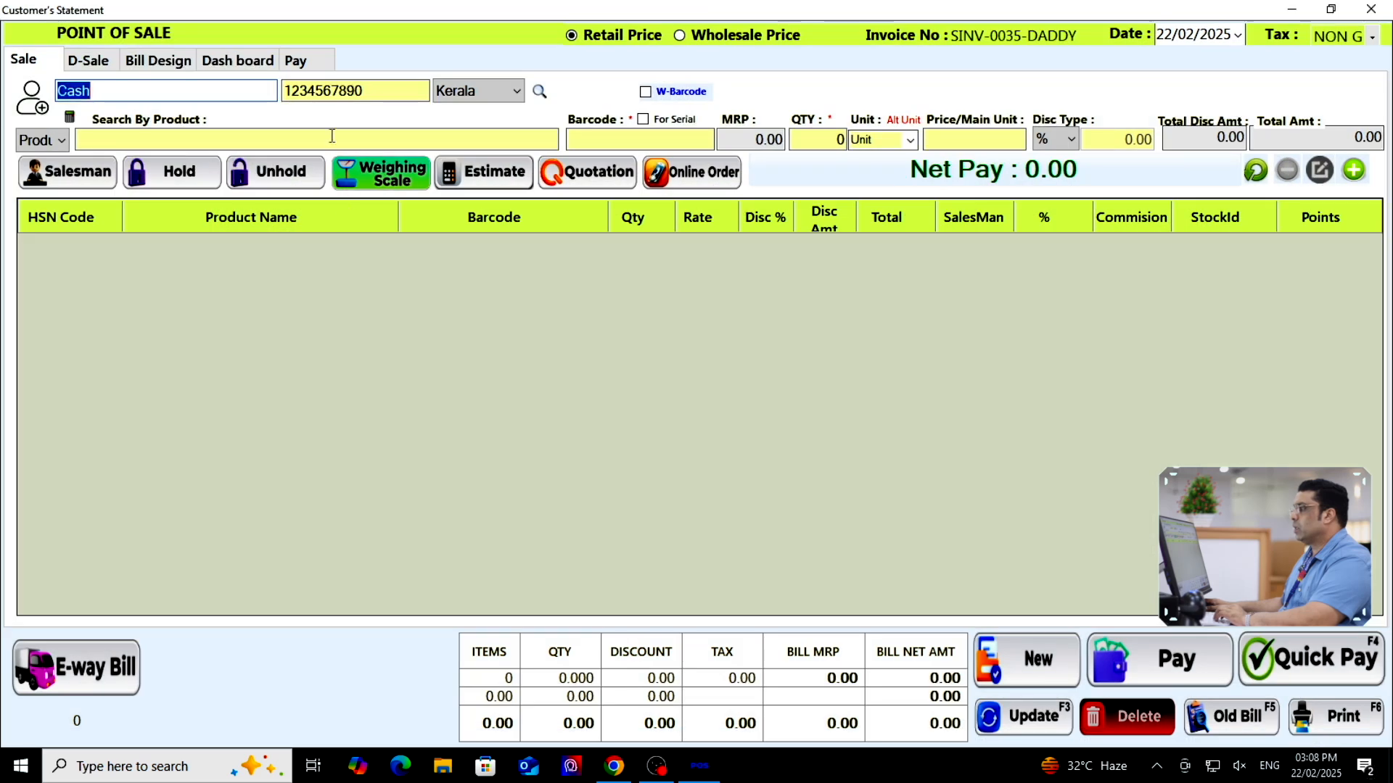
Bill 3 Pencil Cutters for 75, accepting the minimum-stock warning, then close the preview and POS
left_click(345, 140)
type("pencil")
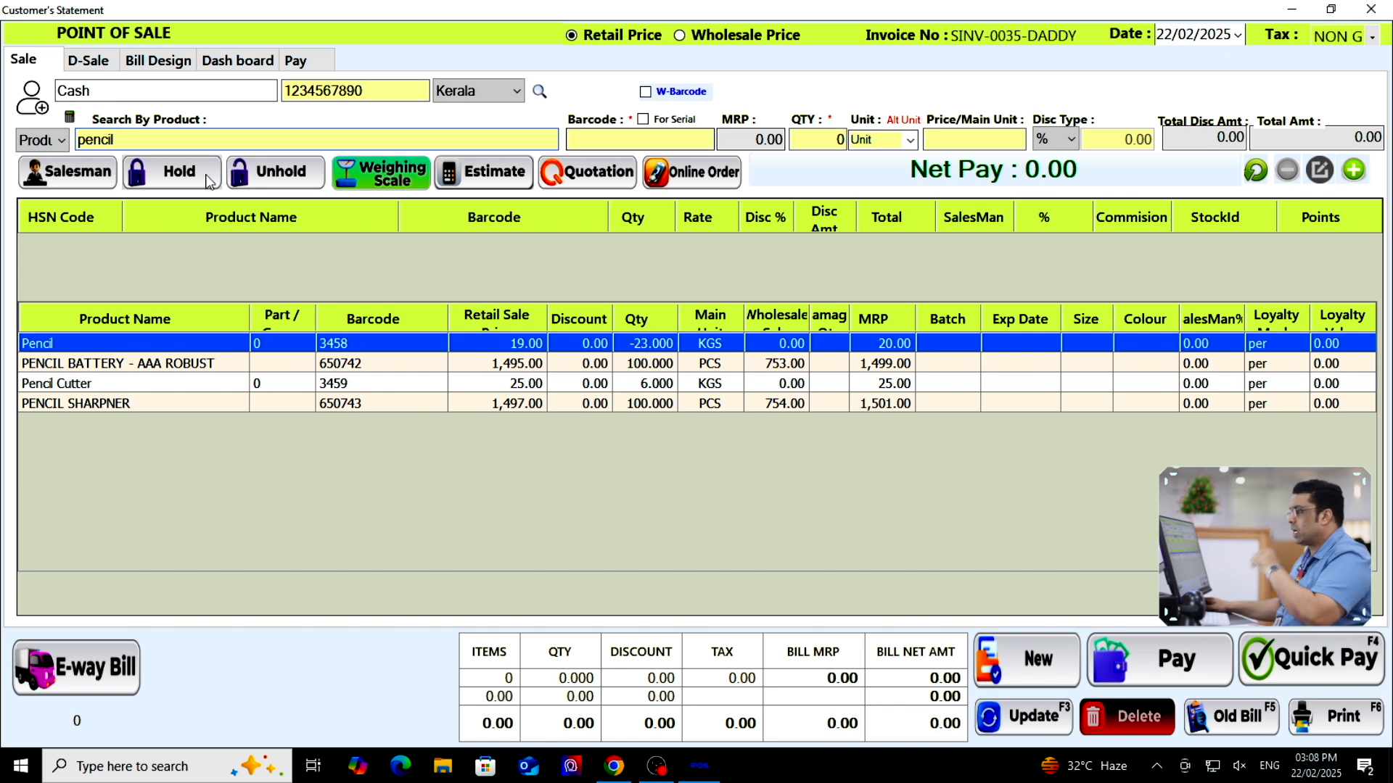
double_click(102, 392)
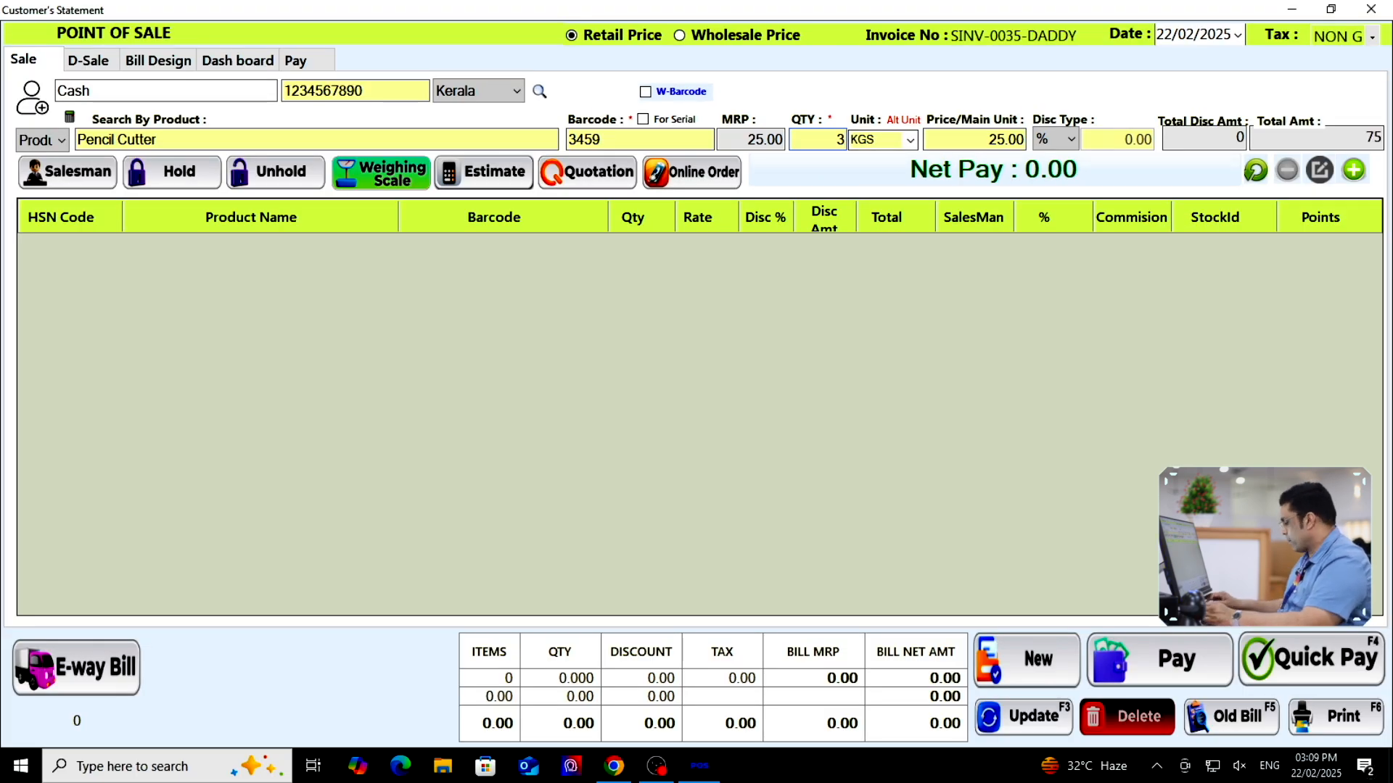
key("Return")
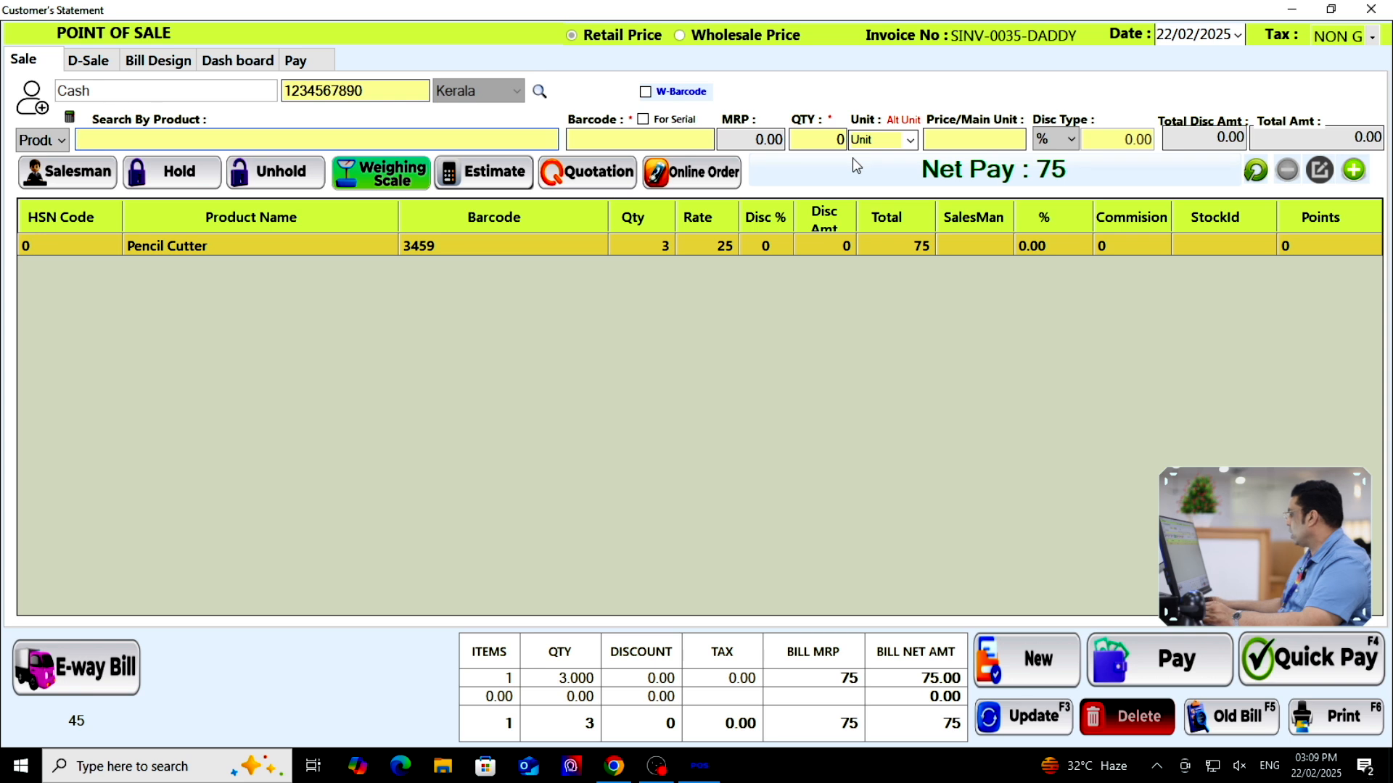
left_click(1331, 657)
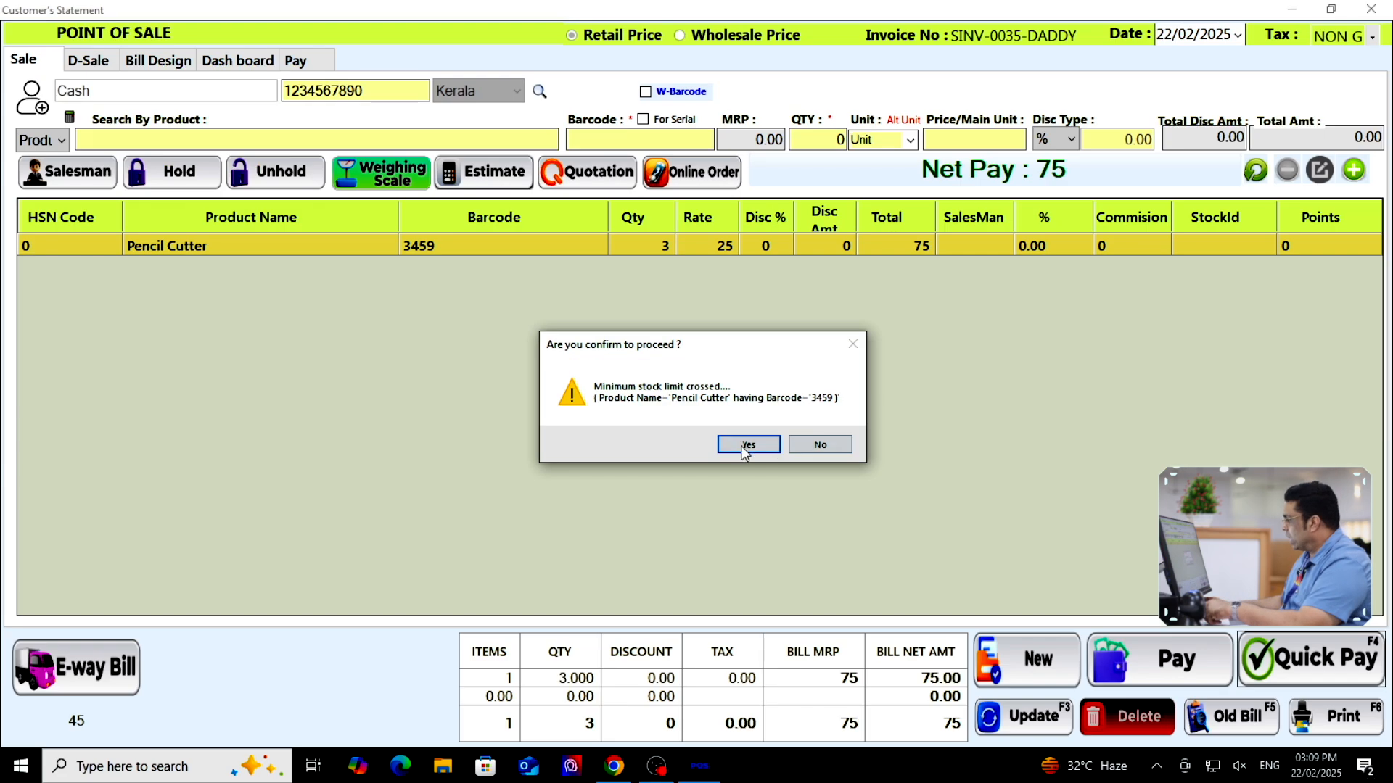
left_click(816, 581)
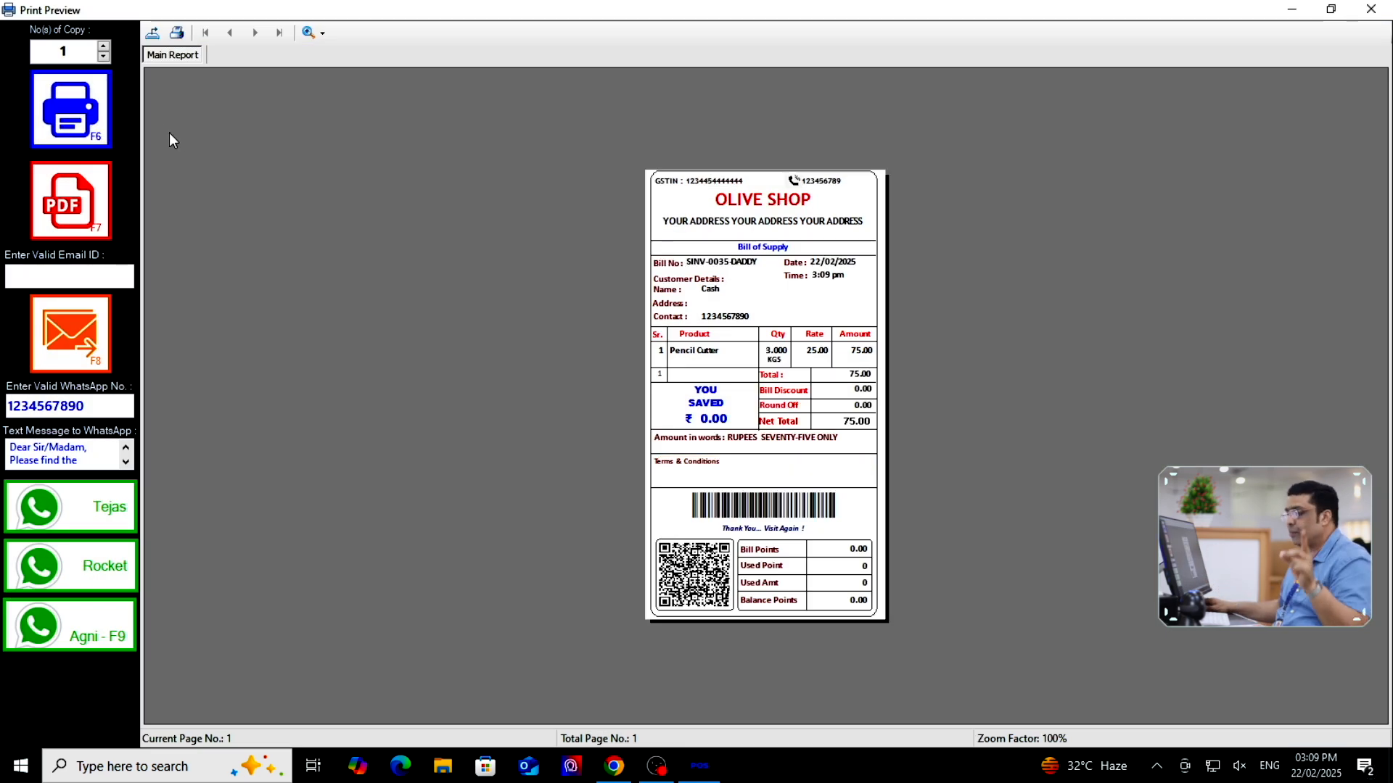
left_click(1384, 15)
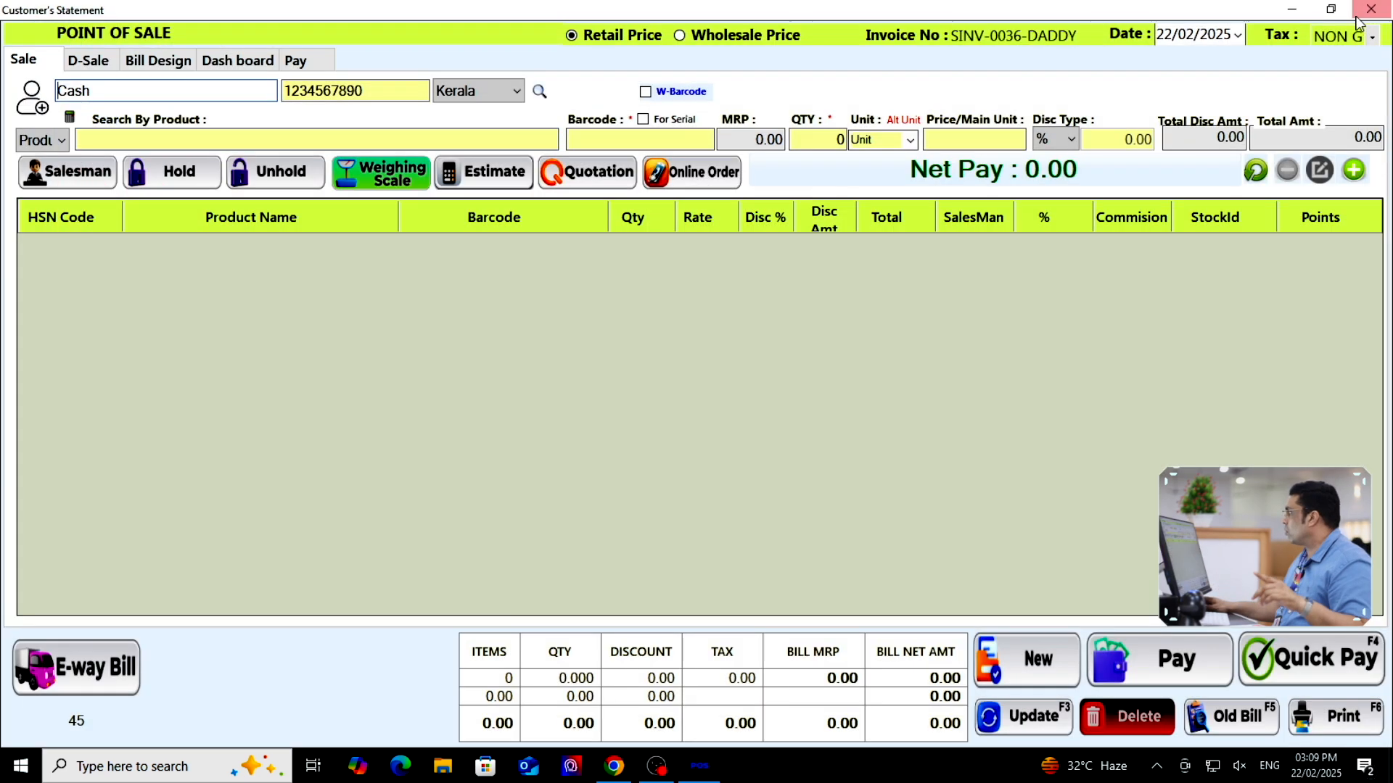
left_click(1365, 13)
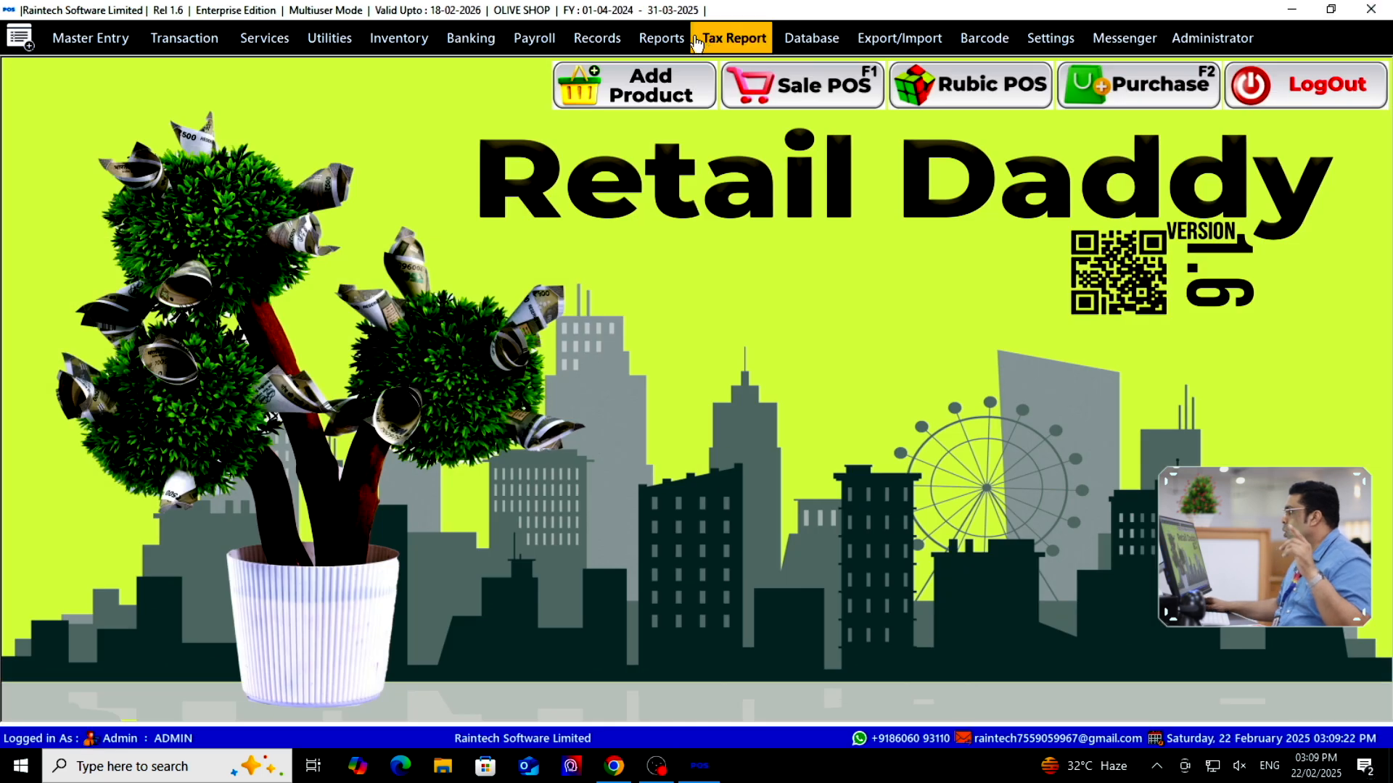
left_click(600, 40)
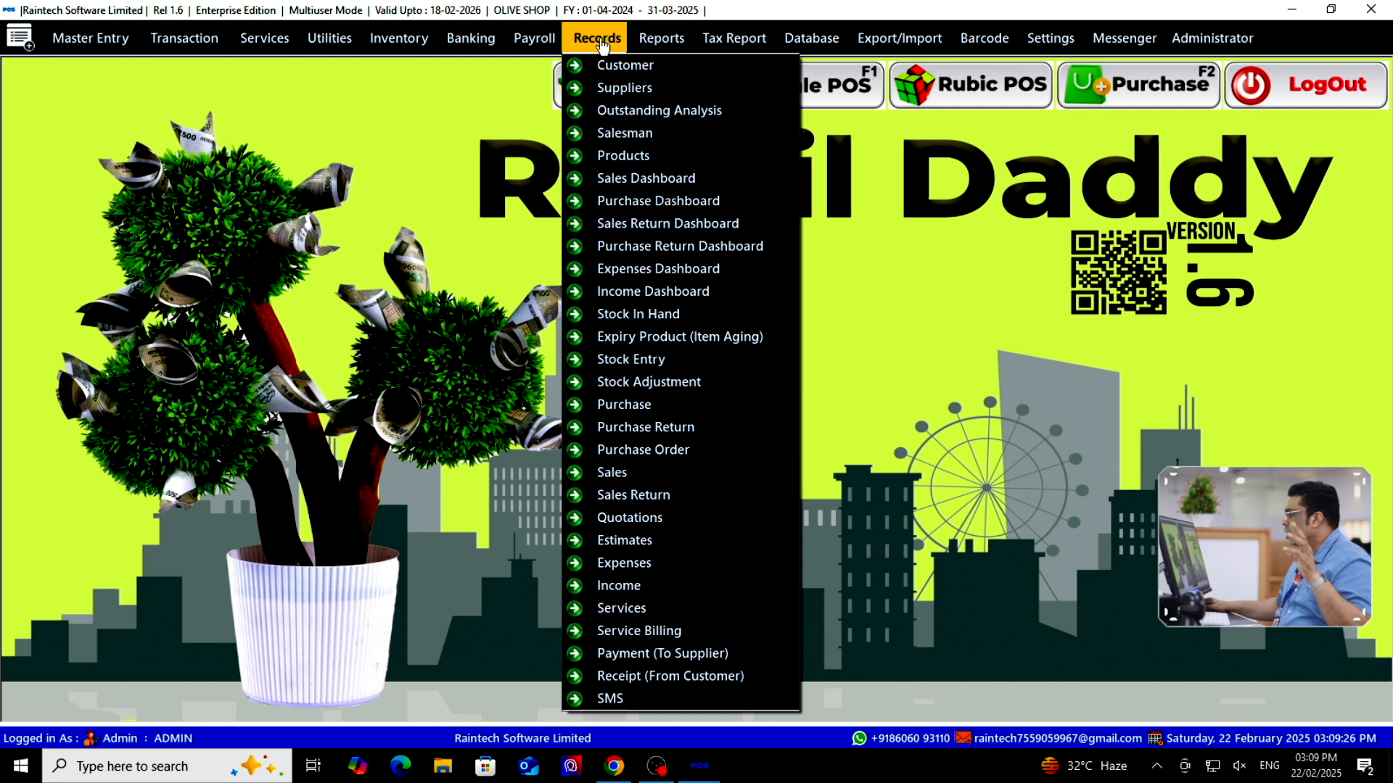
mouse_move(663, 45)
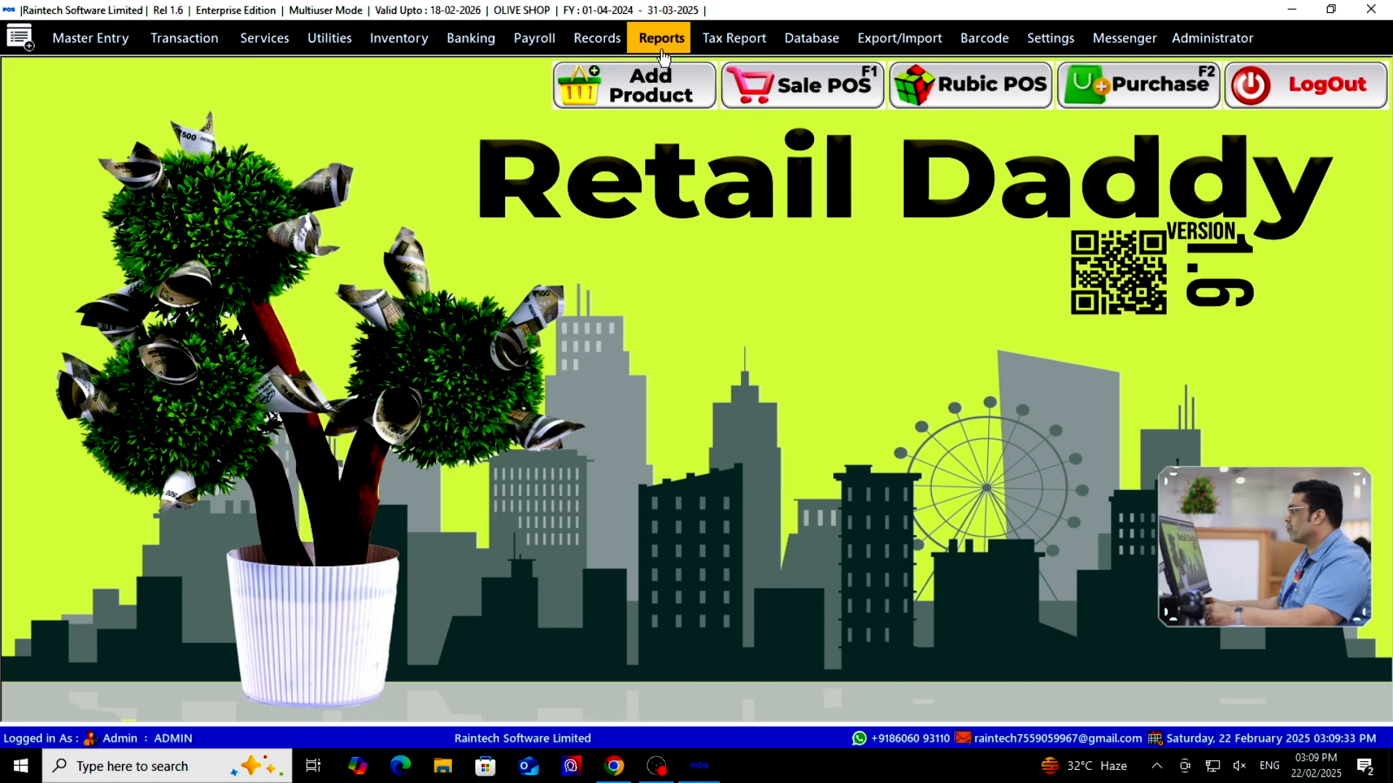
left_click(661, 39)
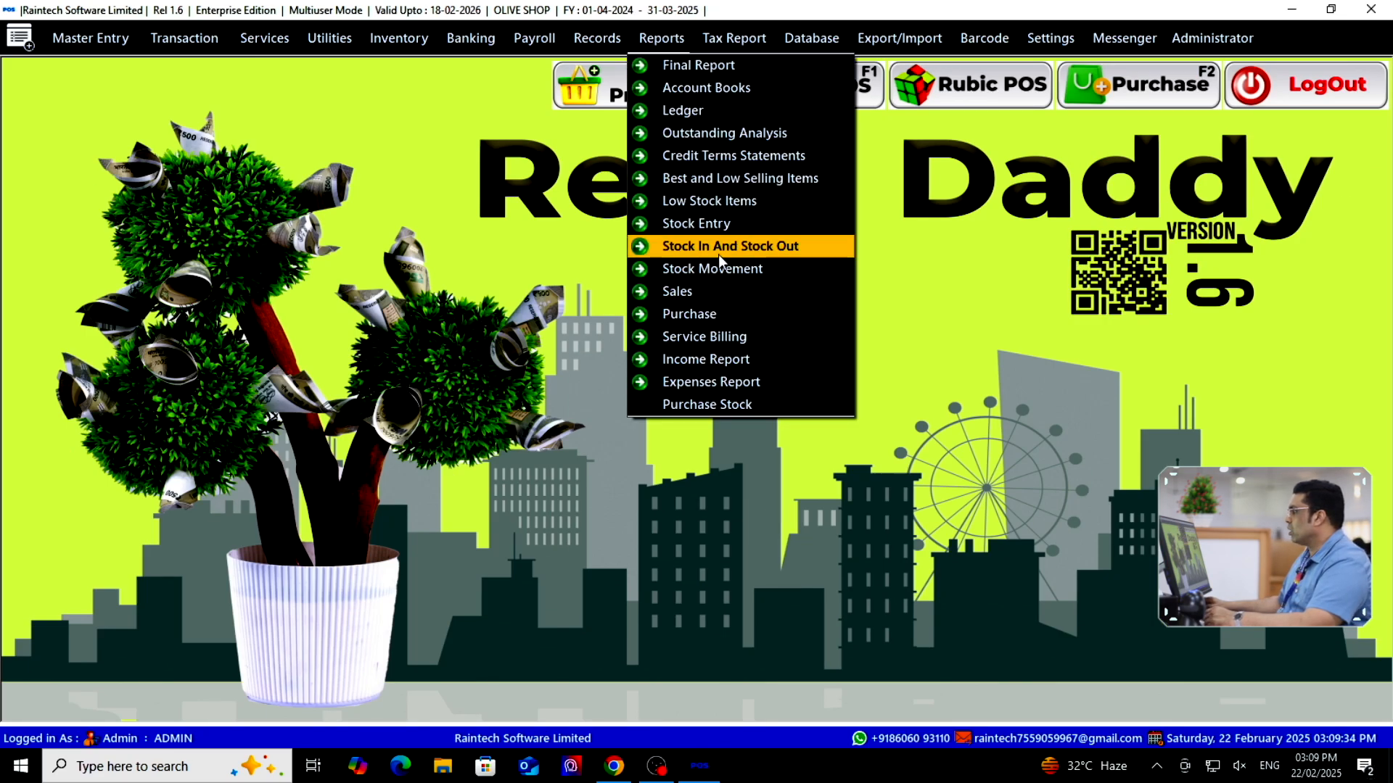
left_click(713, 208)
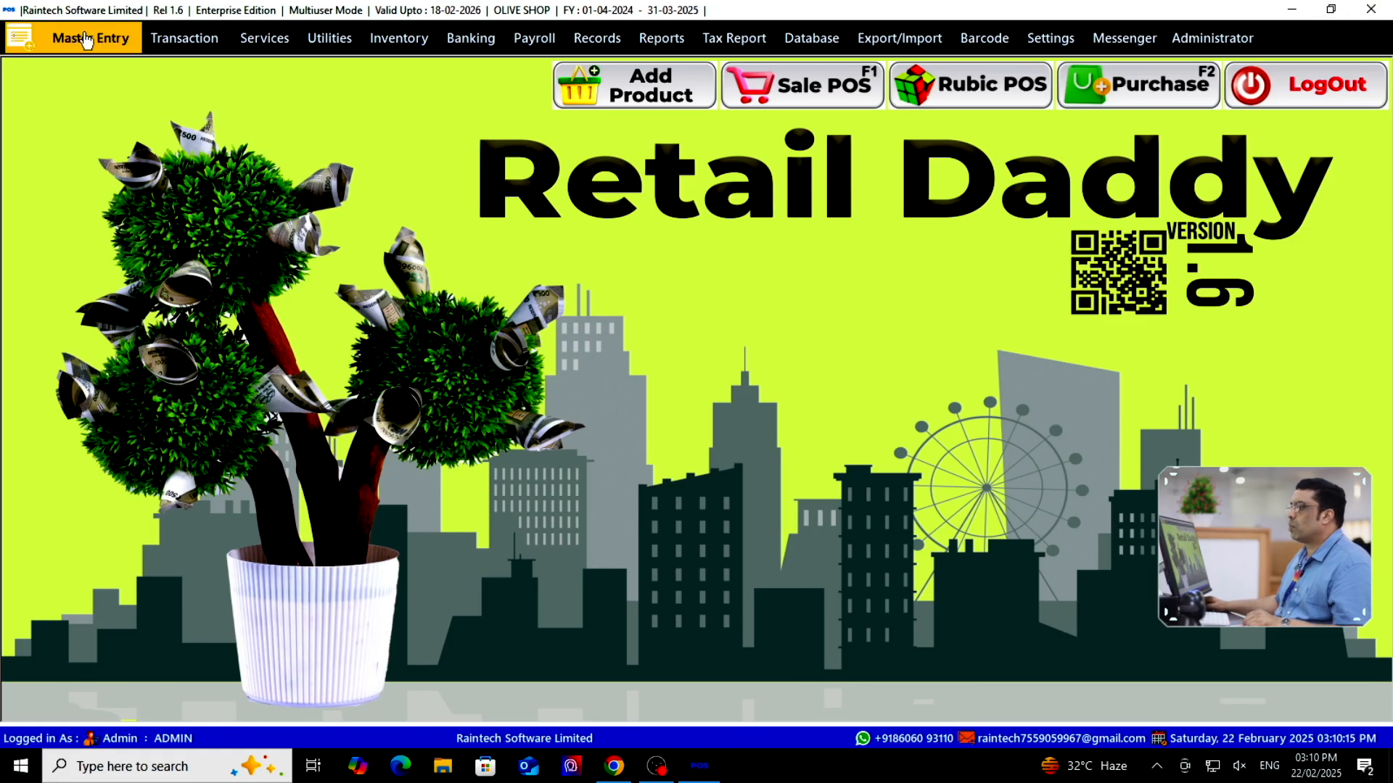
Open Salesman Entry from the masters menu and check the empty salesman list
left_click(86, 40)
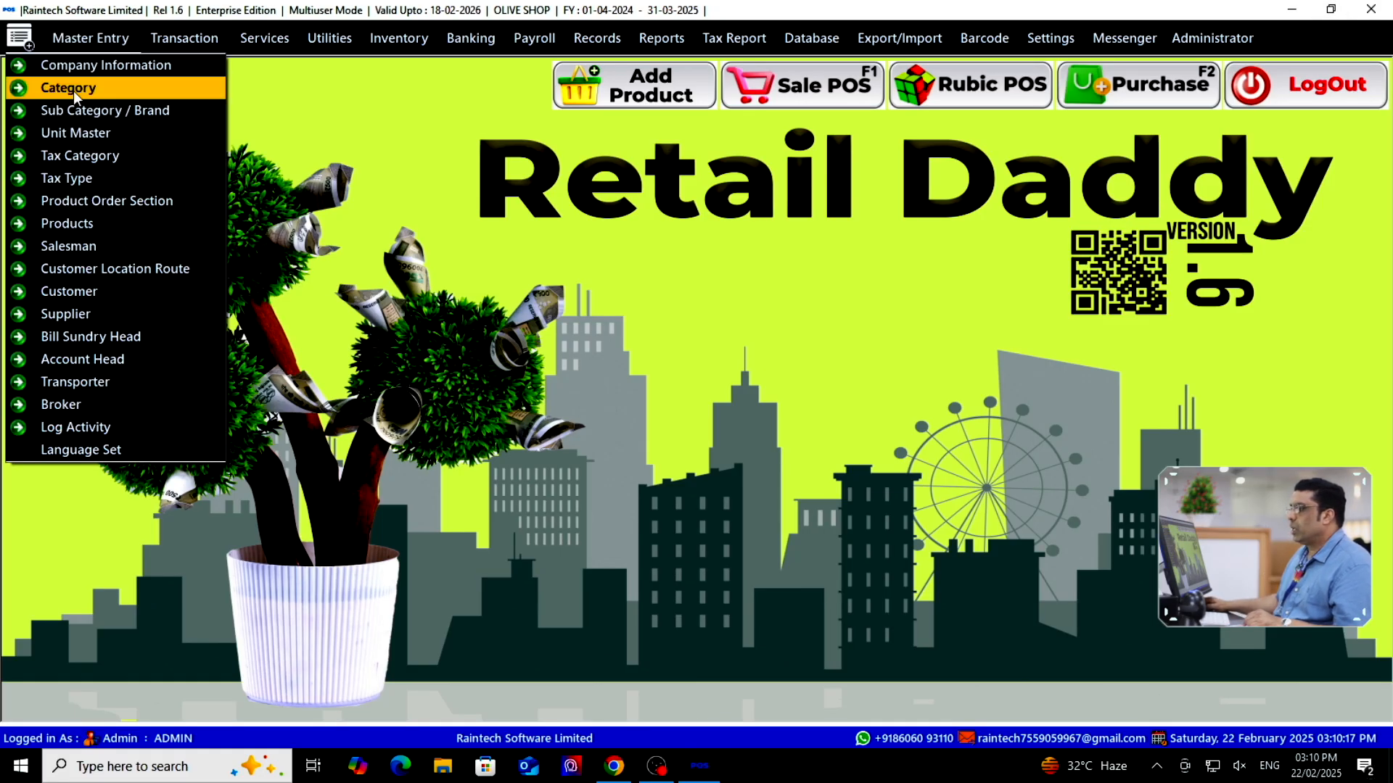
left_click(77, 246)
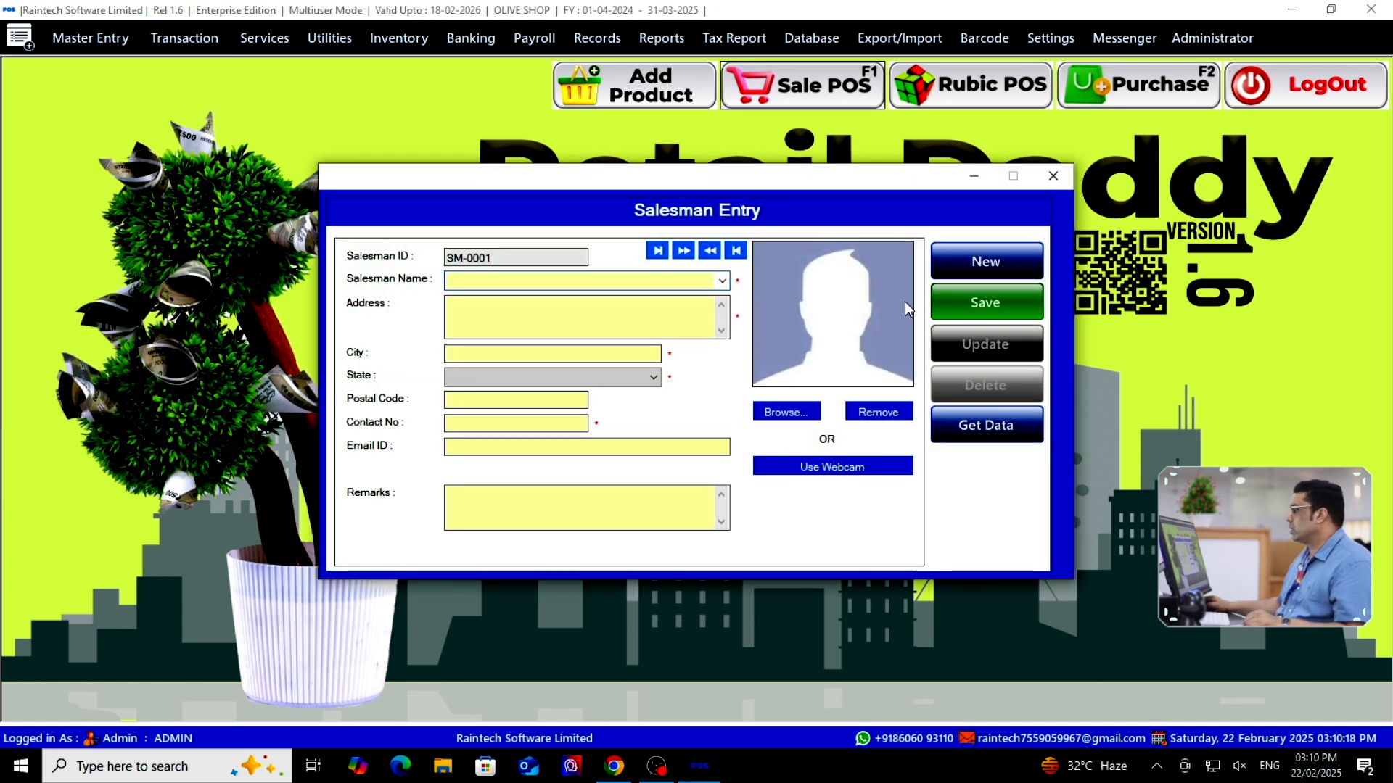
left_click(987, 427)
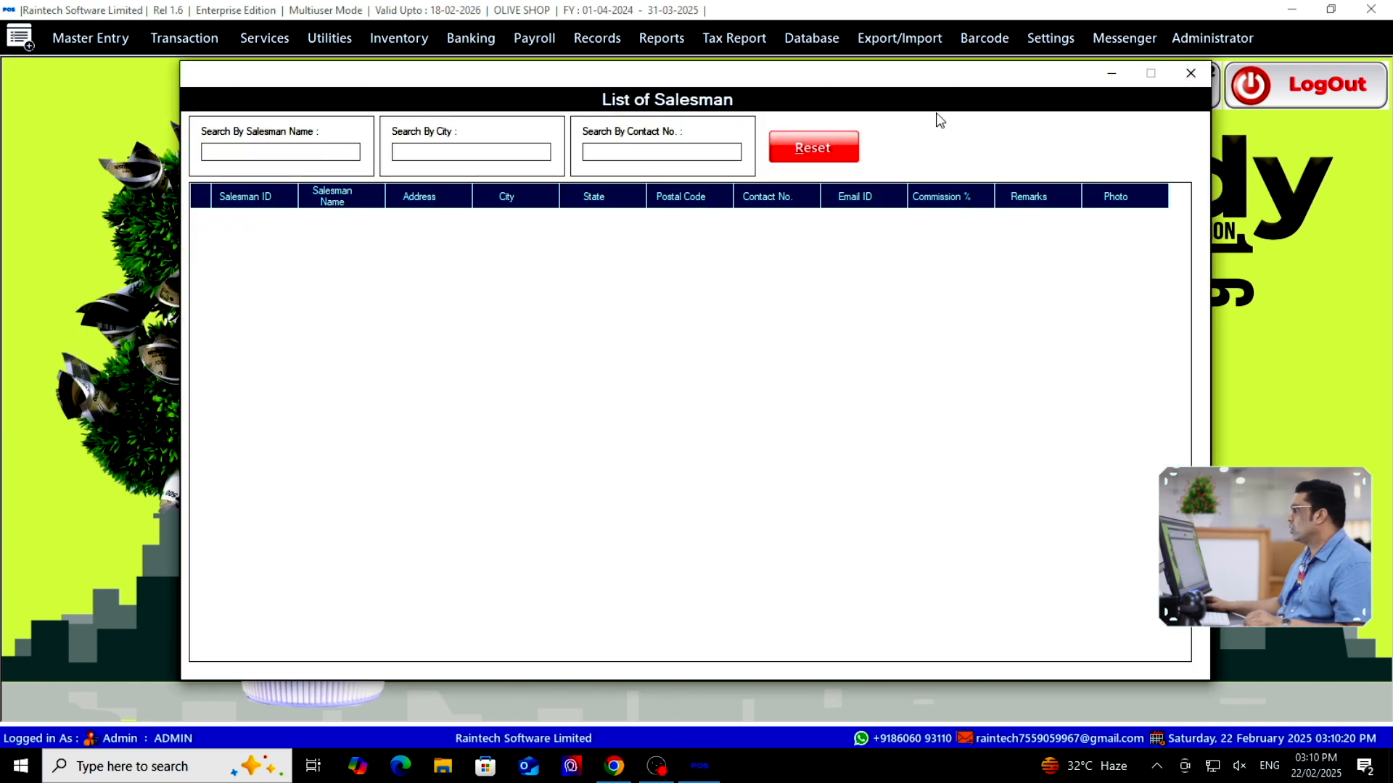
left_click(1192, 73)
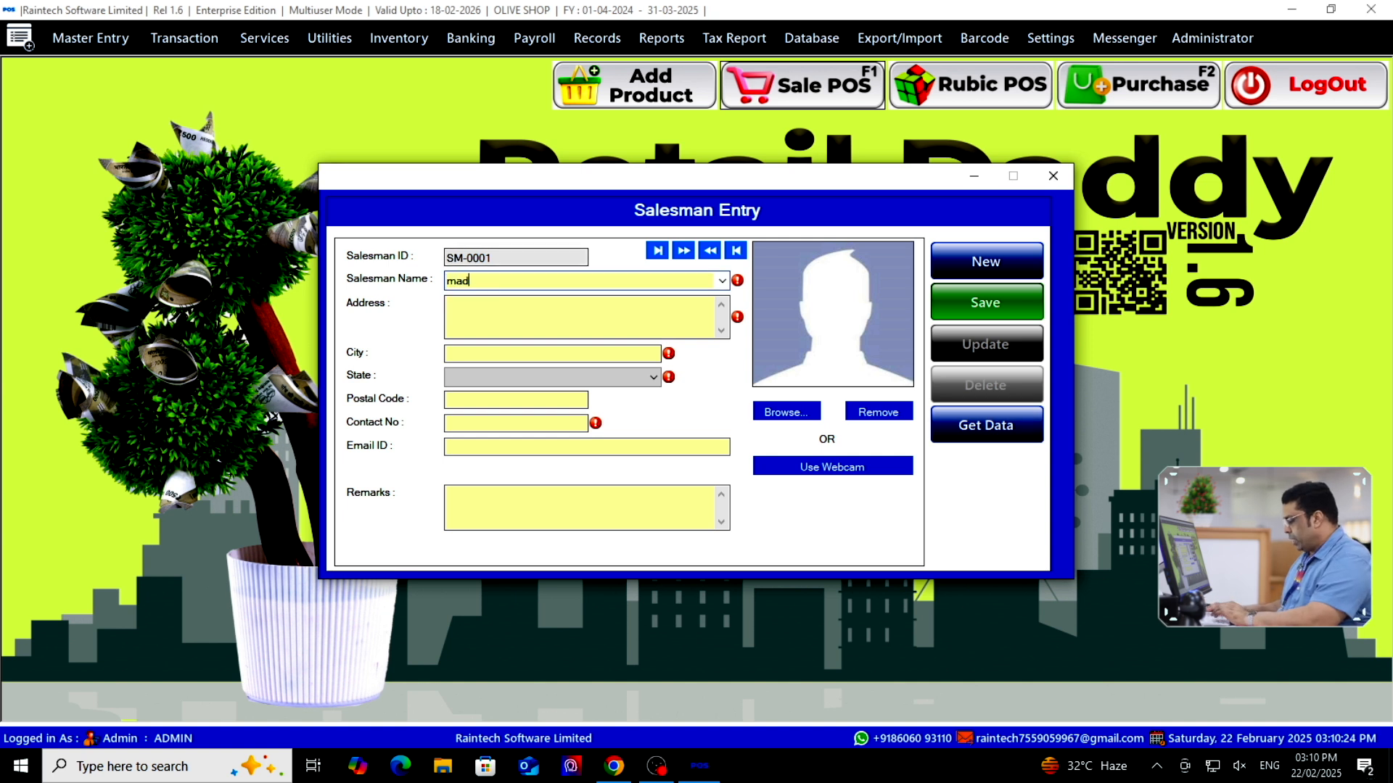
Fill in the first salesman's address, Kerala state, postal code and e-mail, and save it
left_click(499, 332)
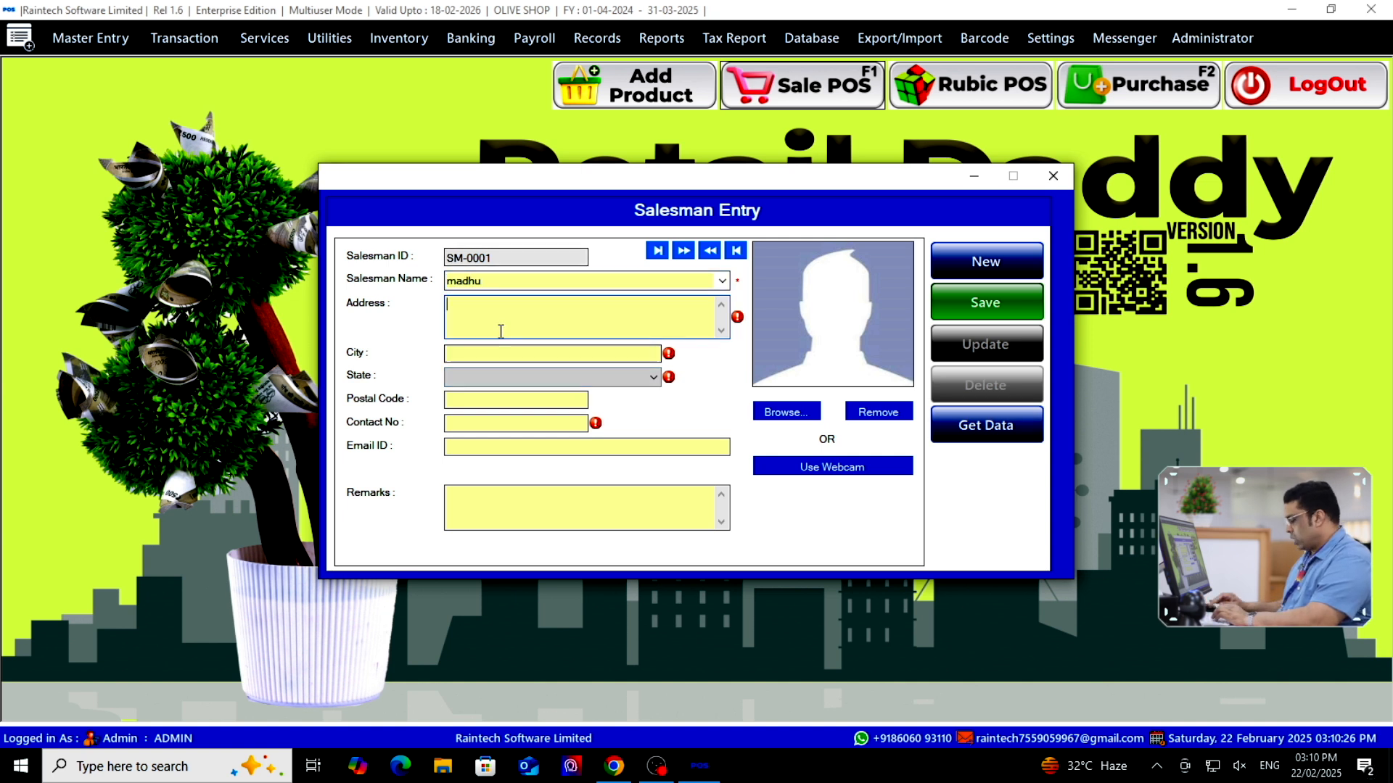
type("vak")
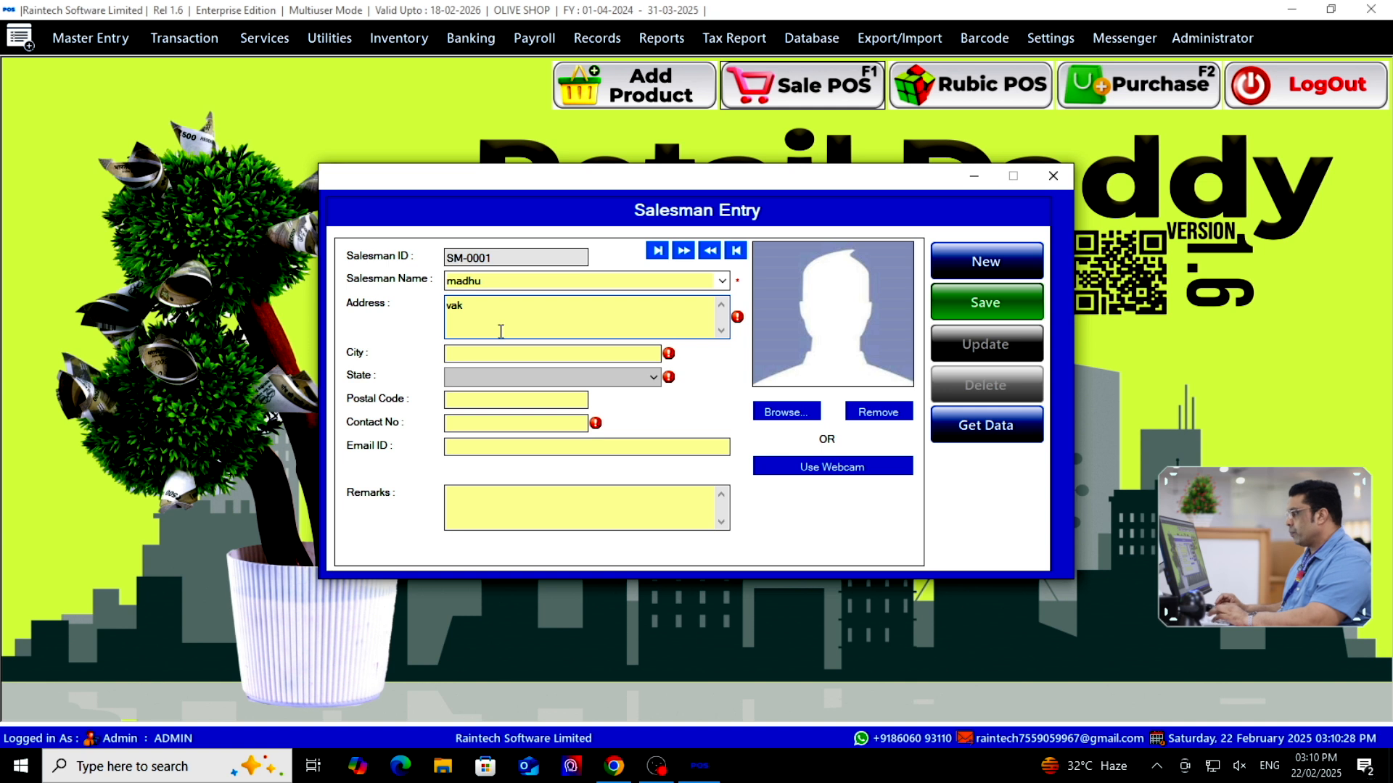
key("Tab")
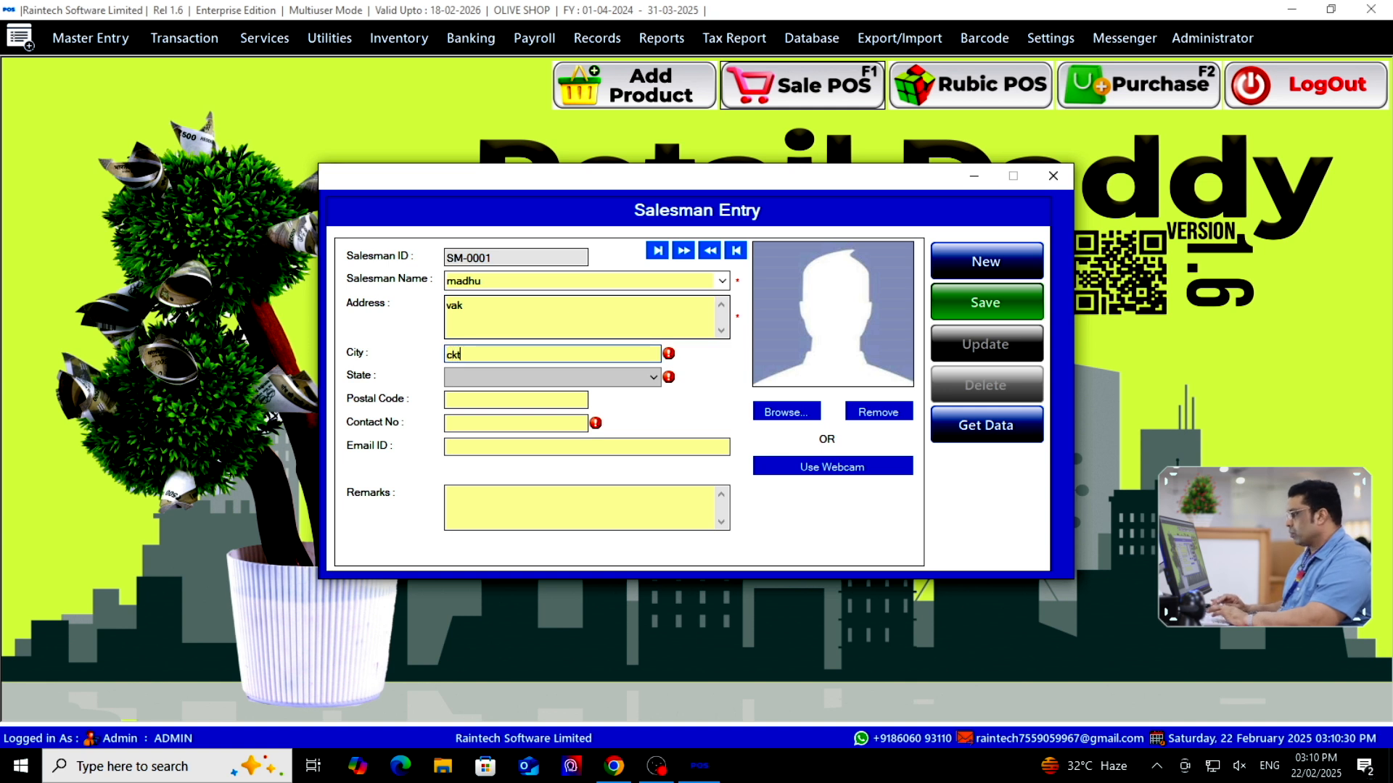
key("Tab")
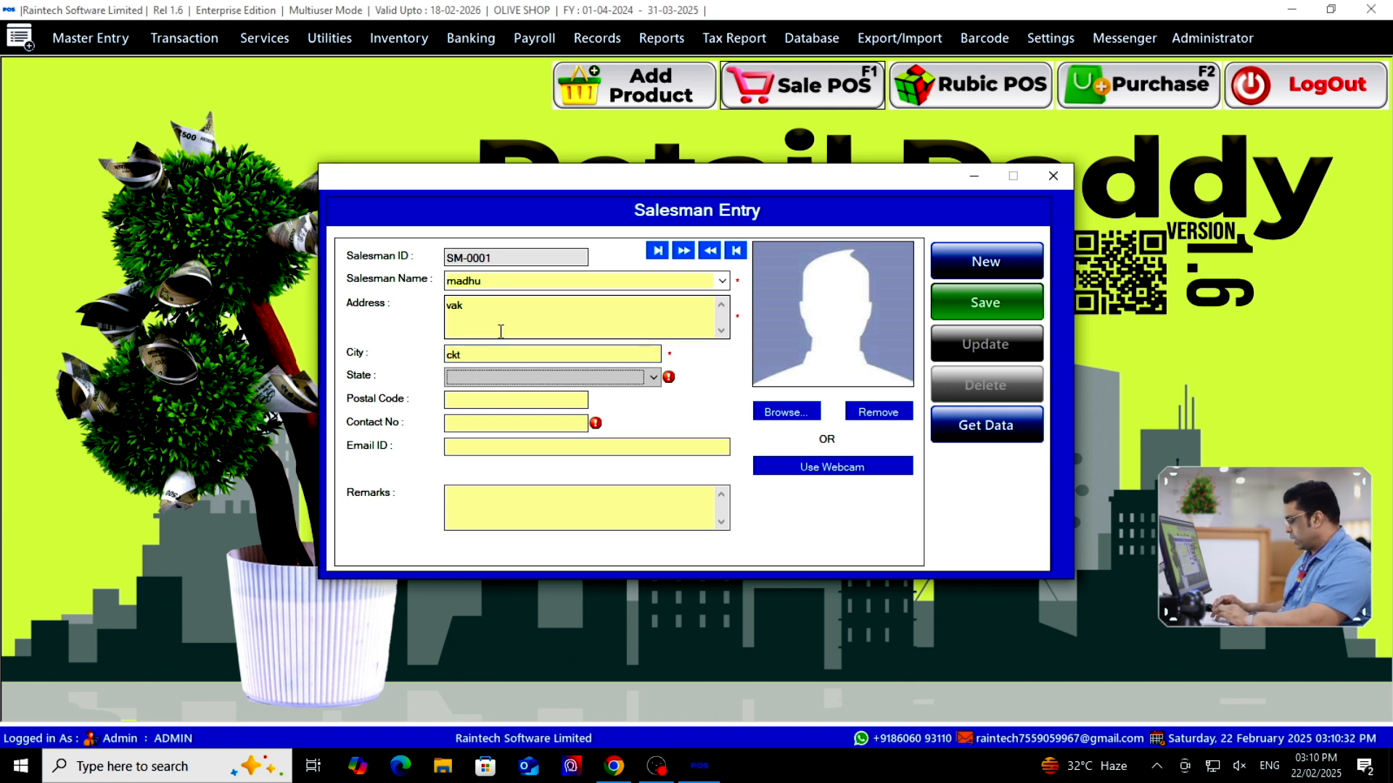
key("Up")
key("Tab")
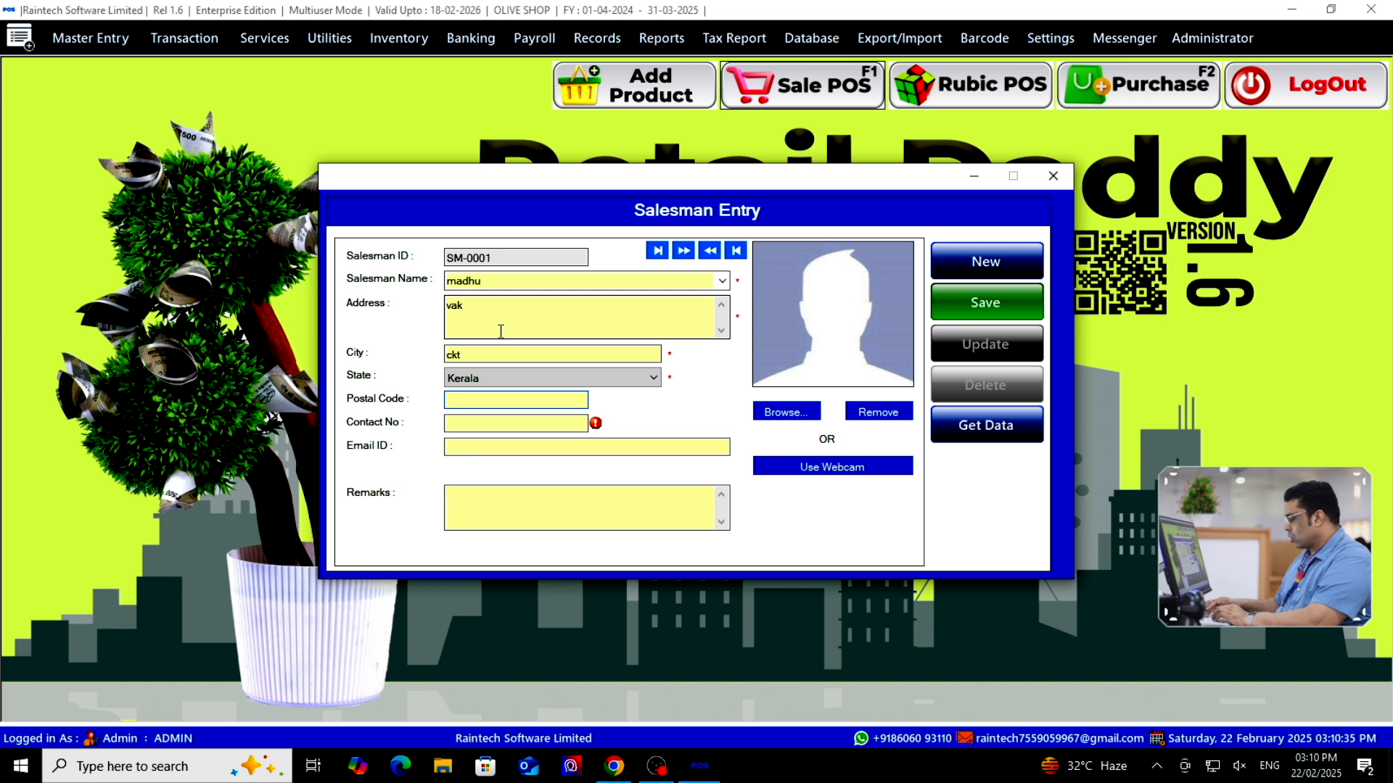
type("6789")
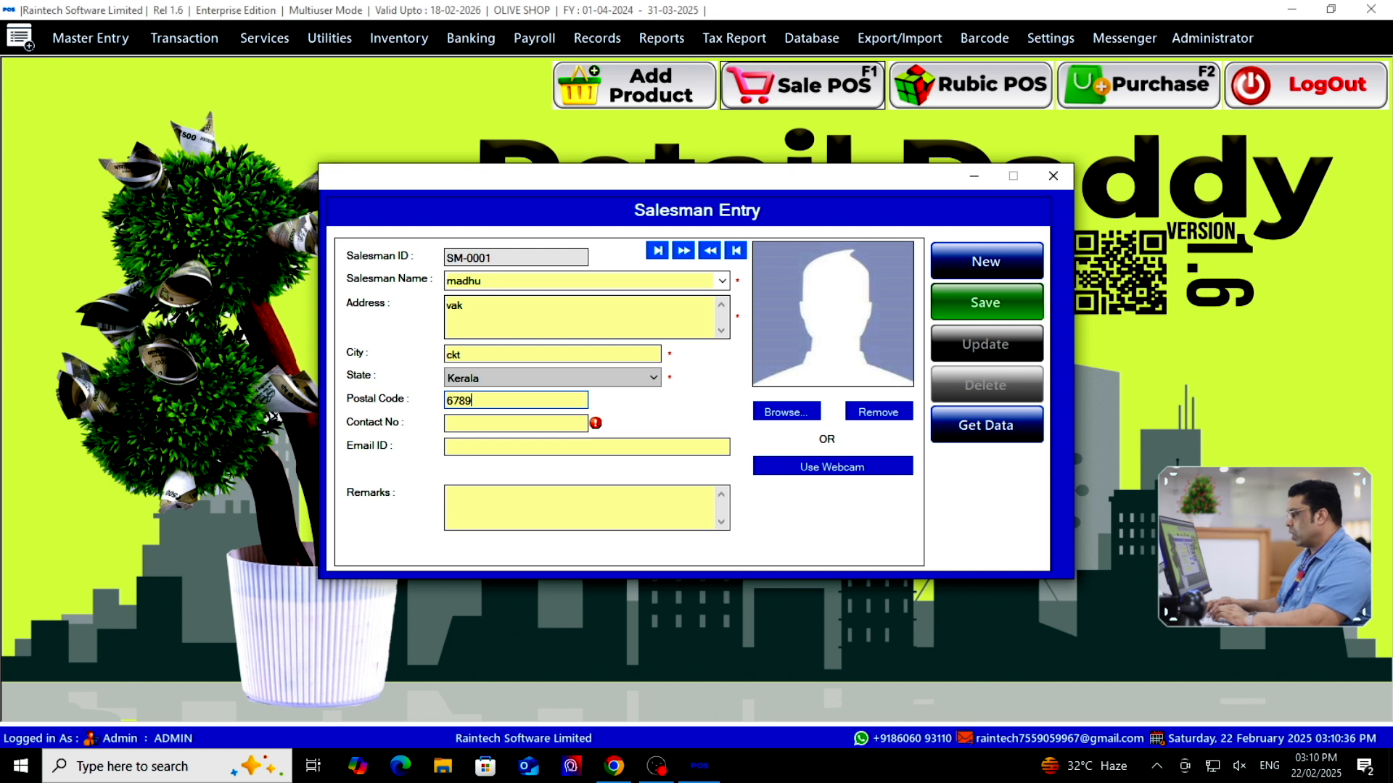
type("876")
key("Tab")
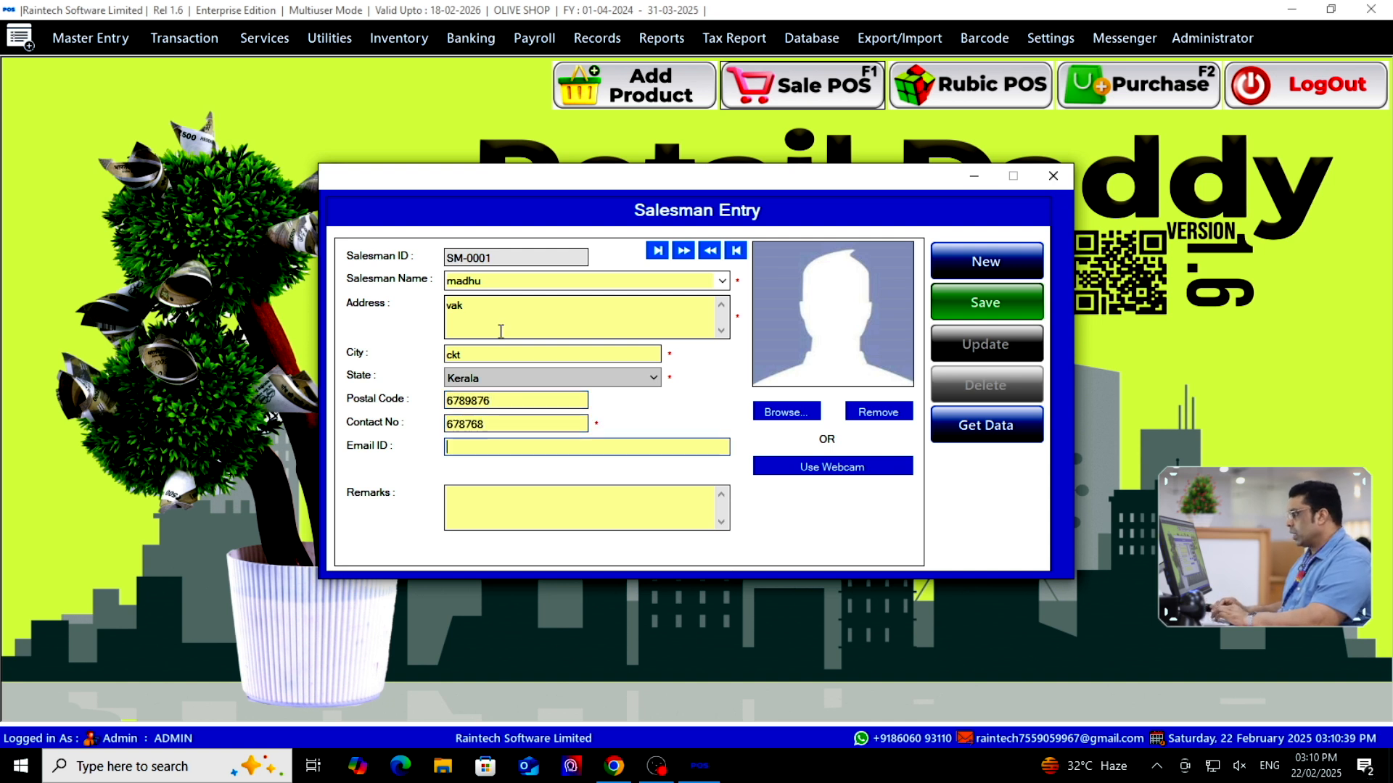
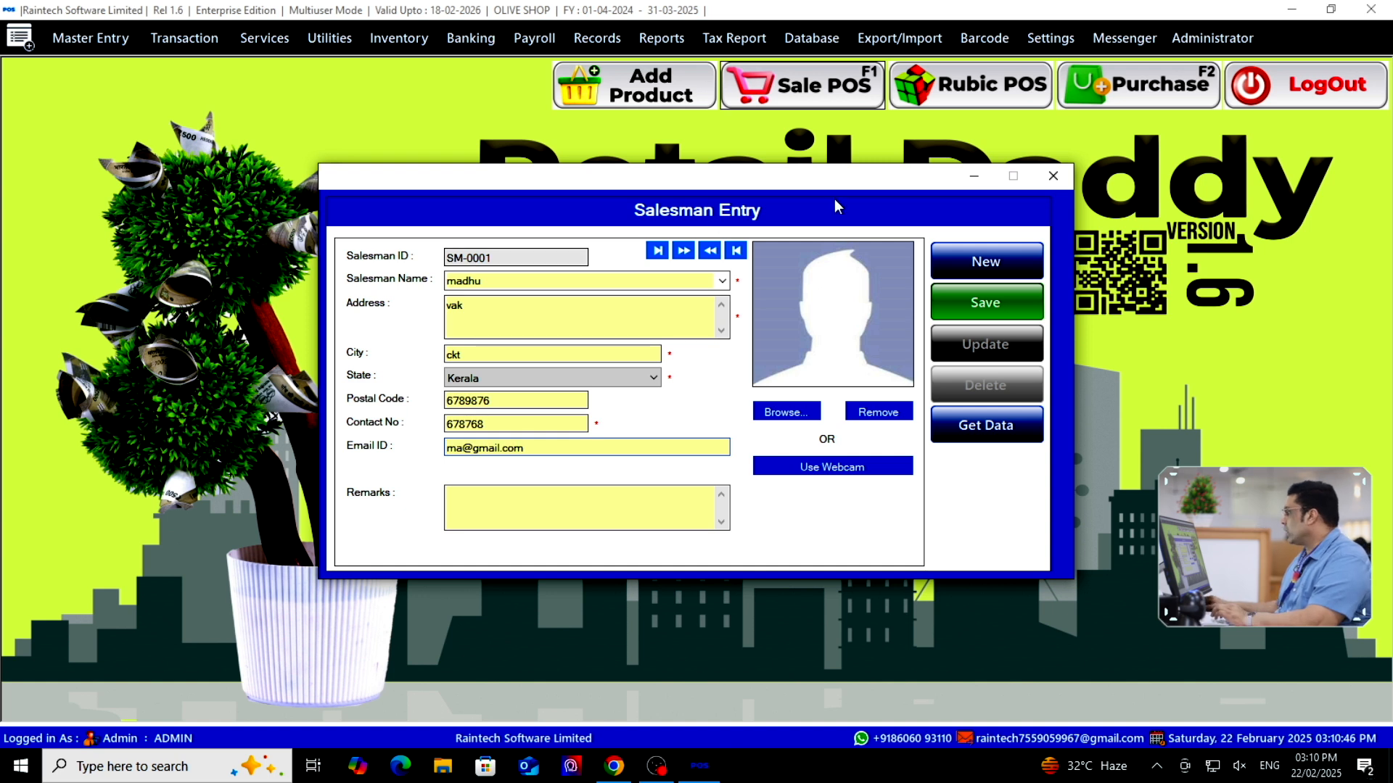
left_click(991, 309)
left_click(734, 442)
Save two more salesman records, entering the second salesman's name, then close the form
left_click(985, 261)
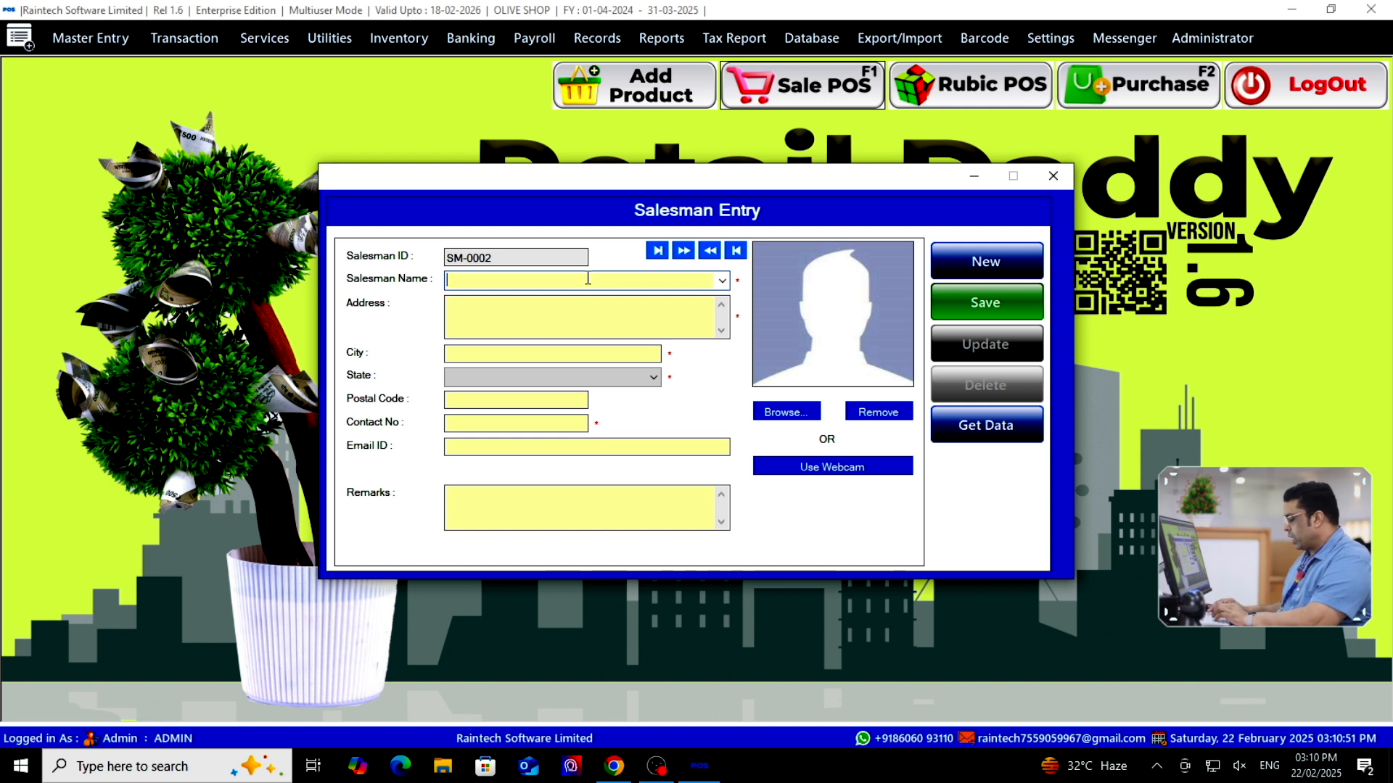
type("ashook")
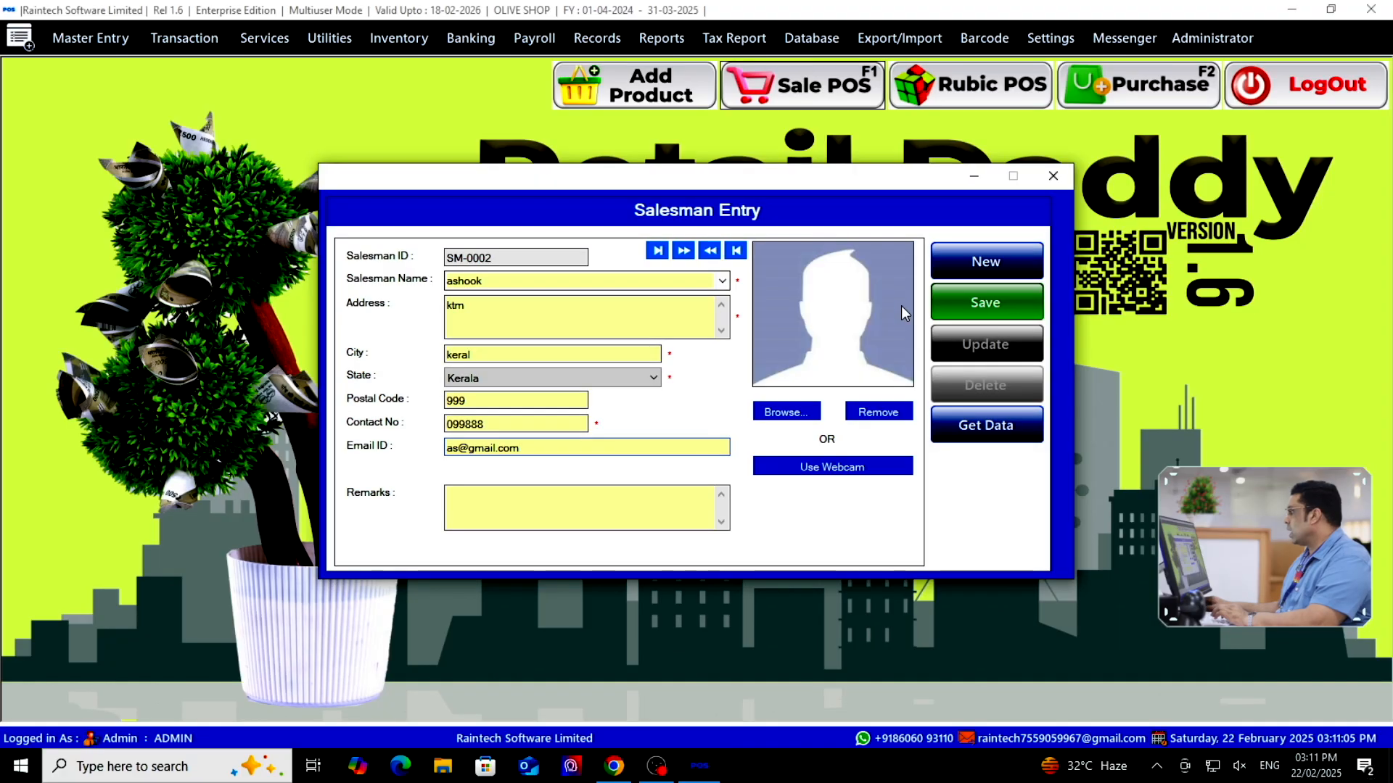
left_click(957, 303)
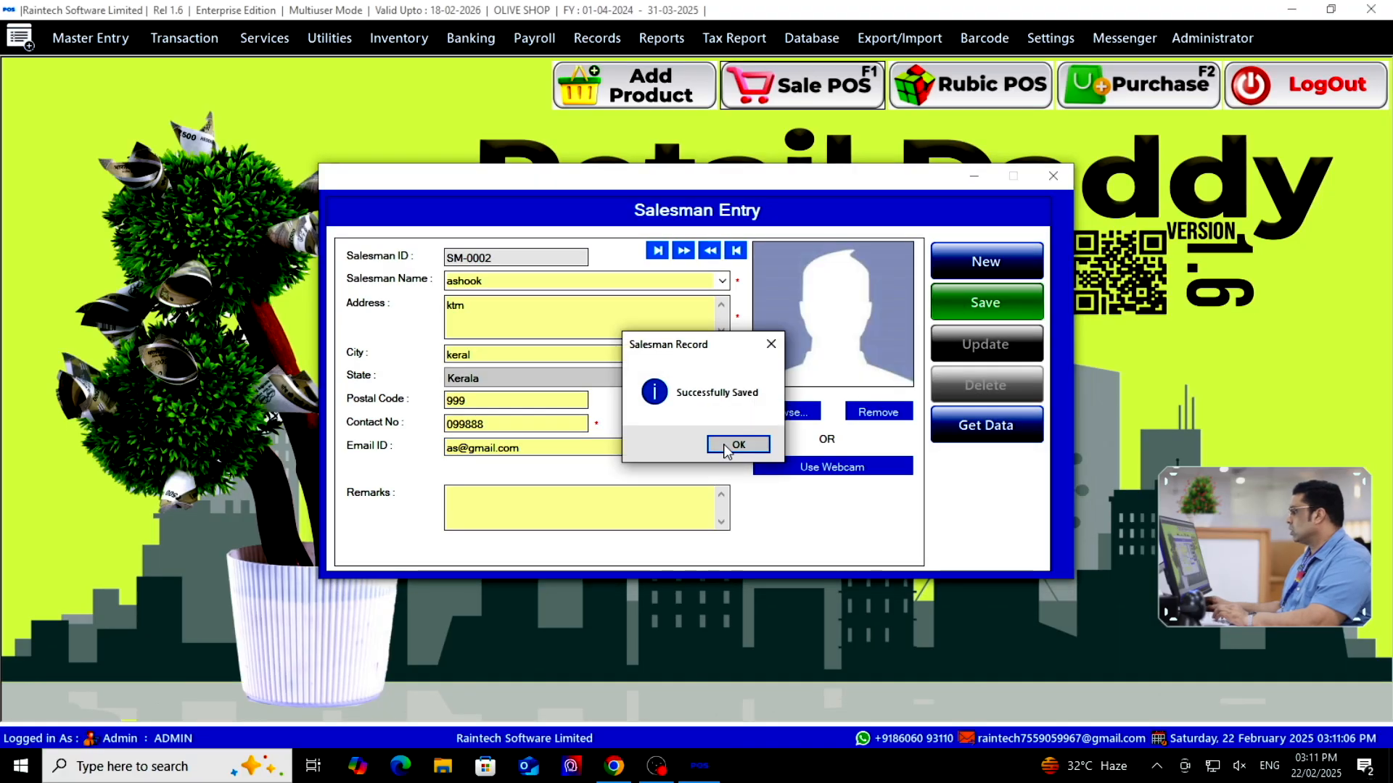
left_click(736, 443)
left_click(996, 266)
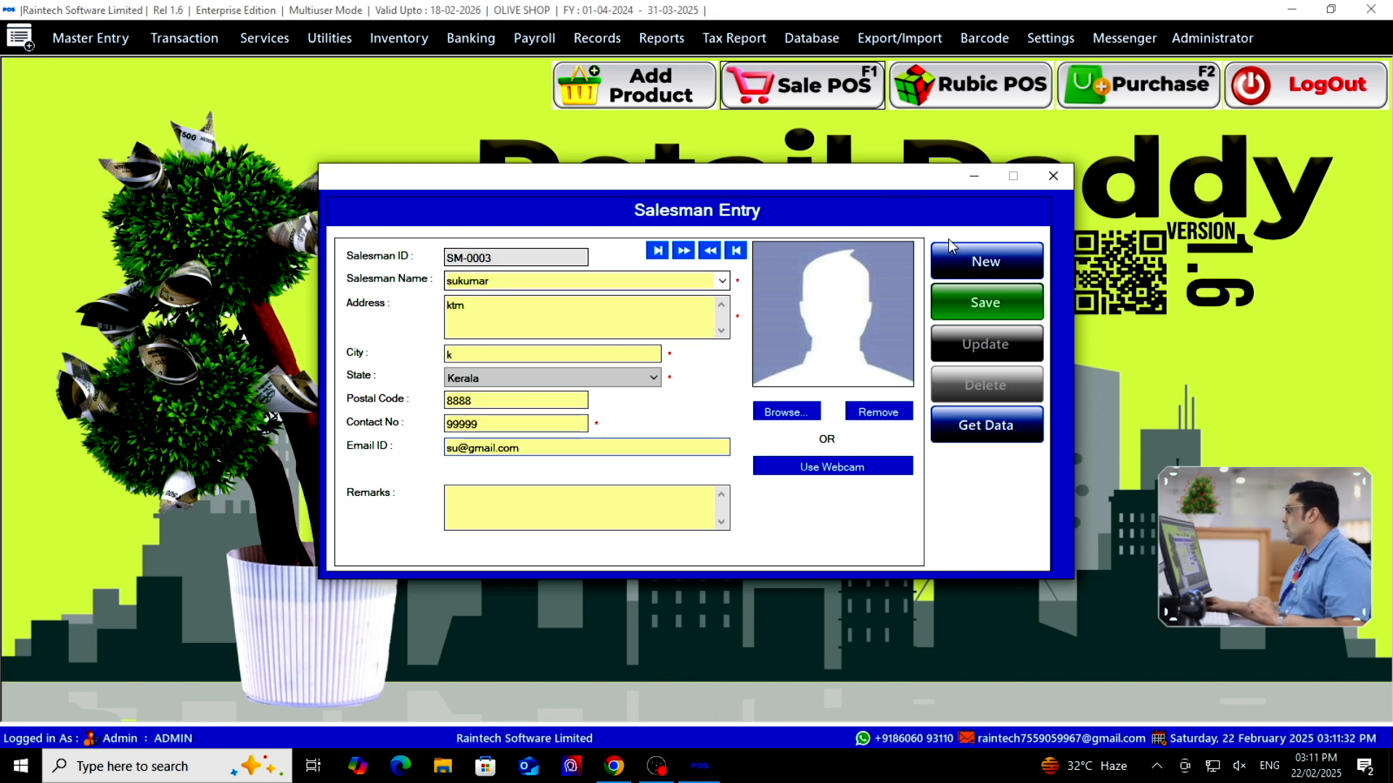
left_click(996, 308)
left_click(738, 442)
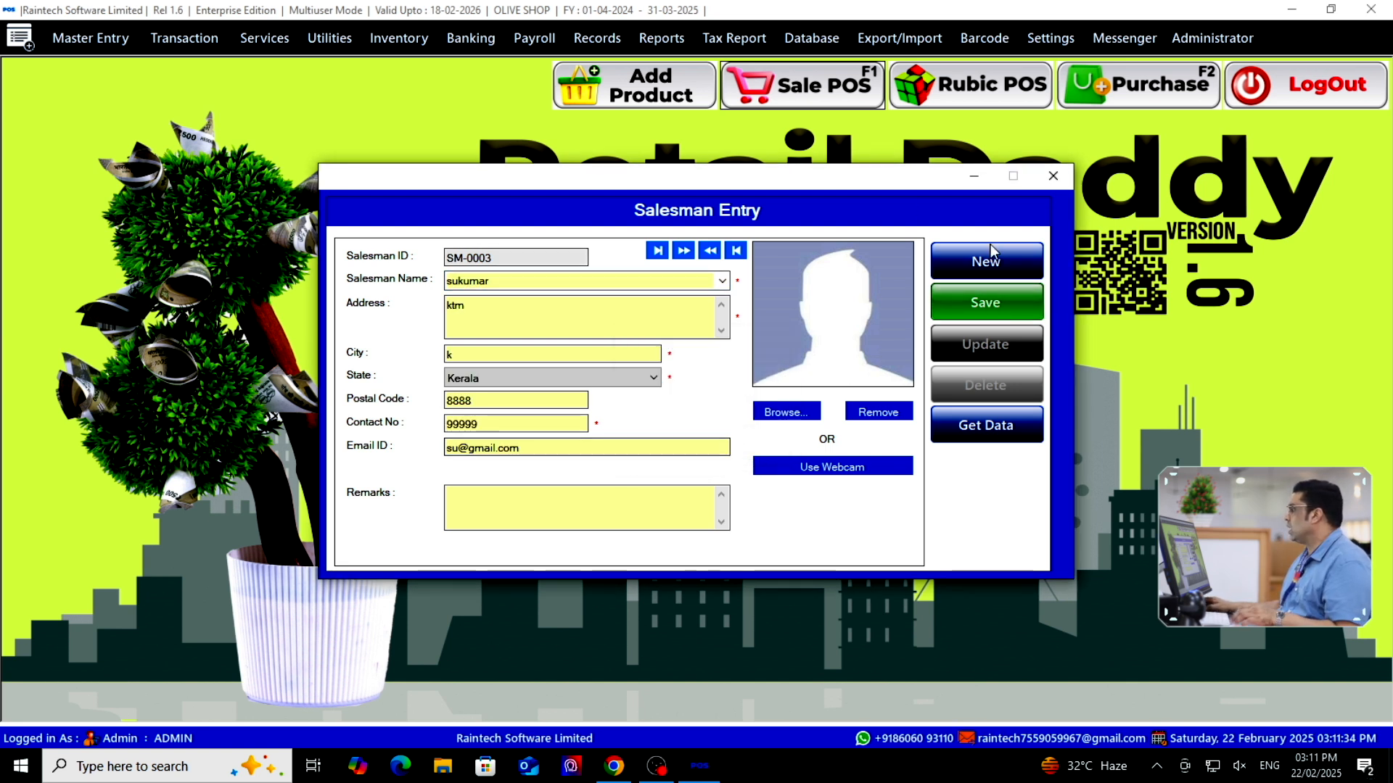
left_click(1053, 177)
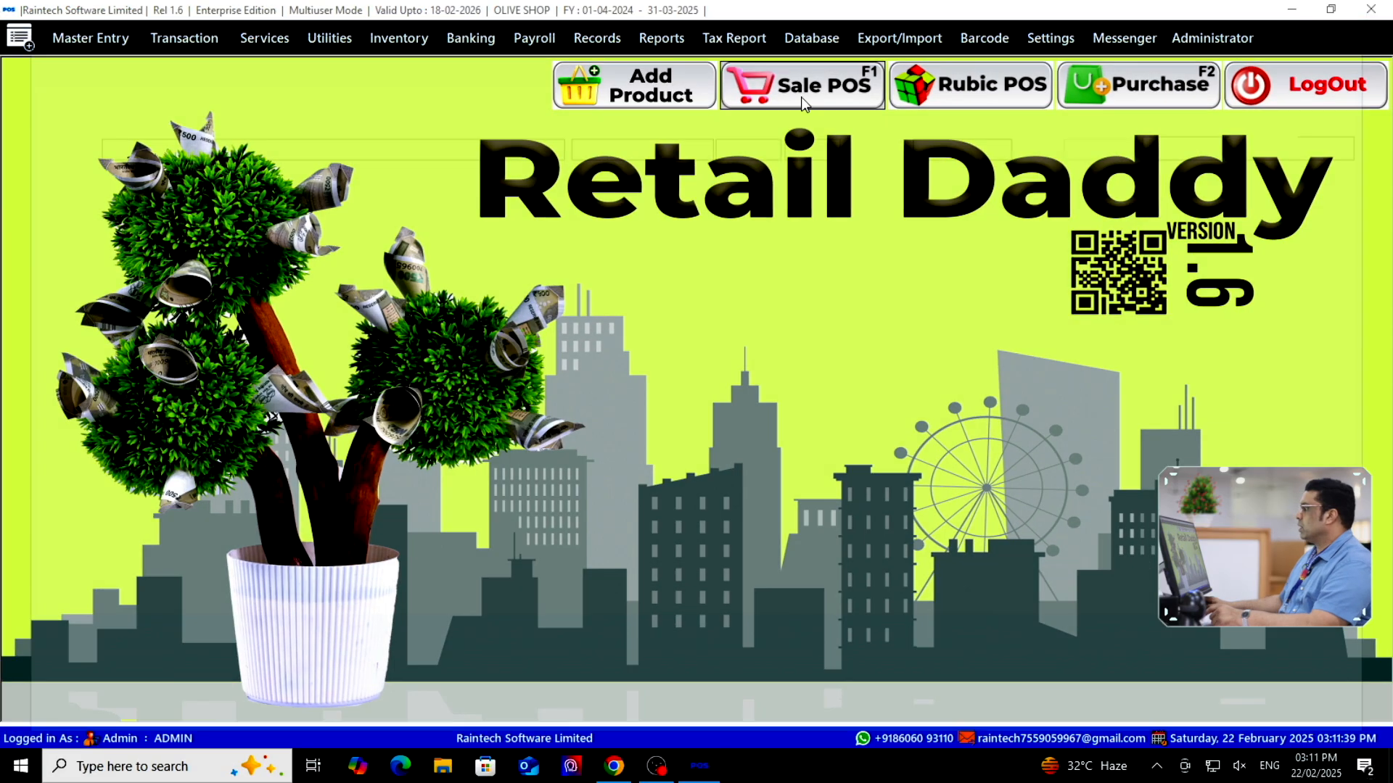
Go from Sale POS through the Customer Bulk Editor to Utilities > Product Bulk Editor
left_click(809, 106)
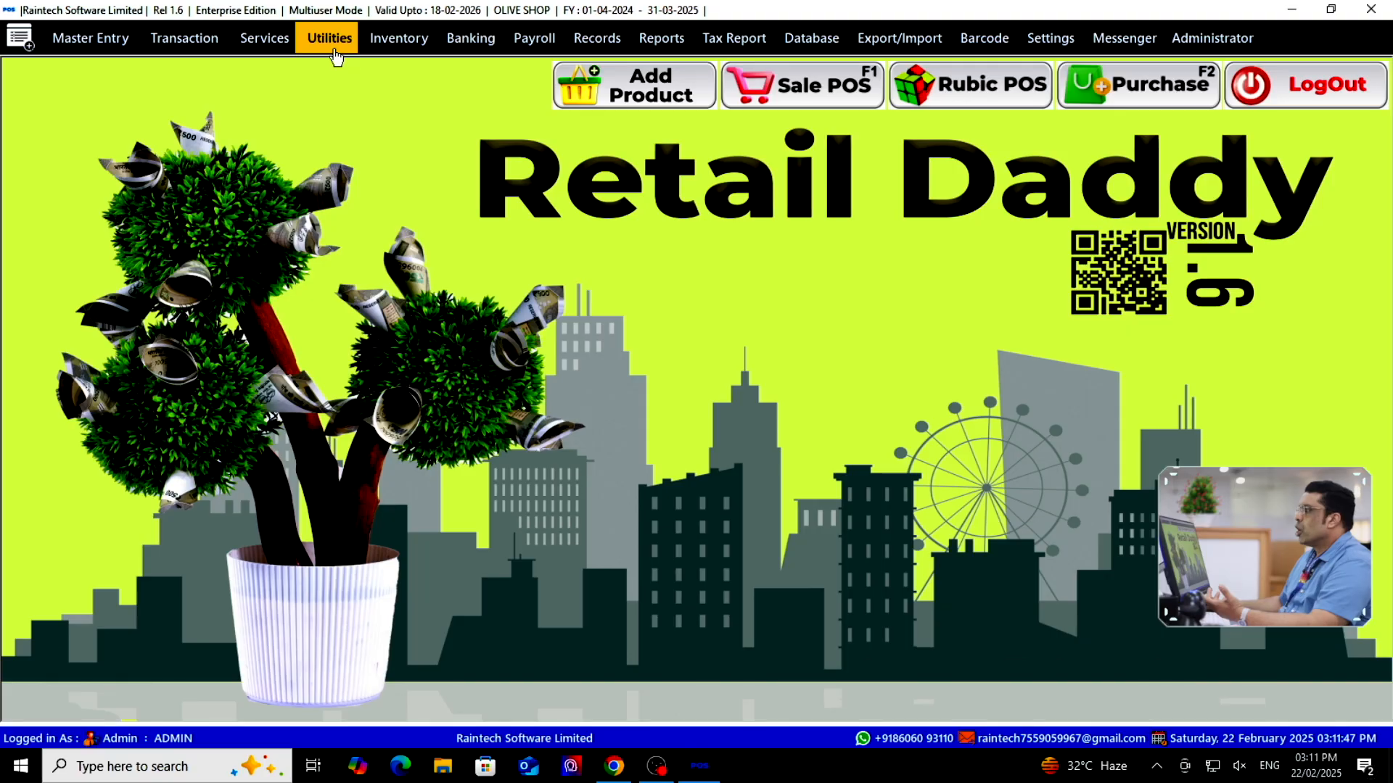
left_click(332, 42)
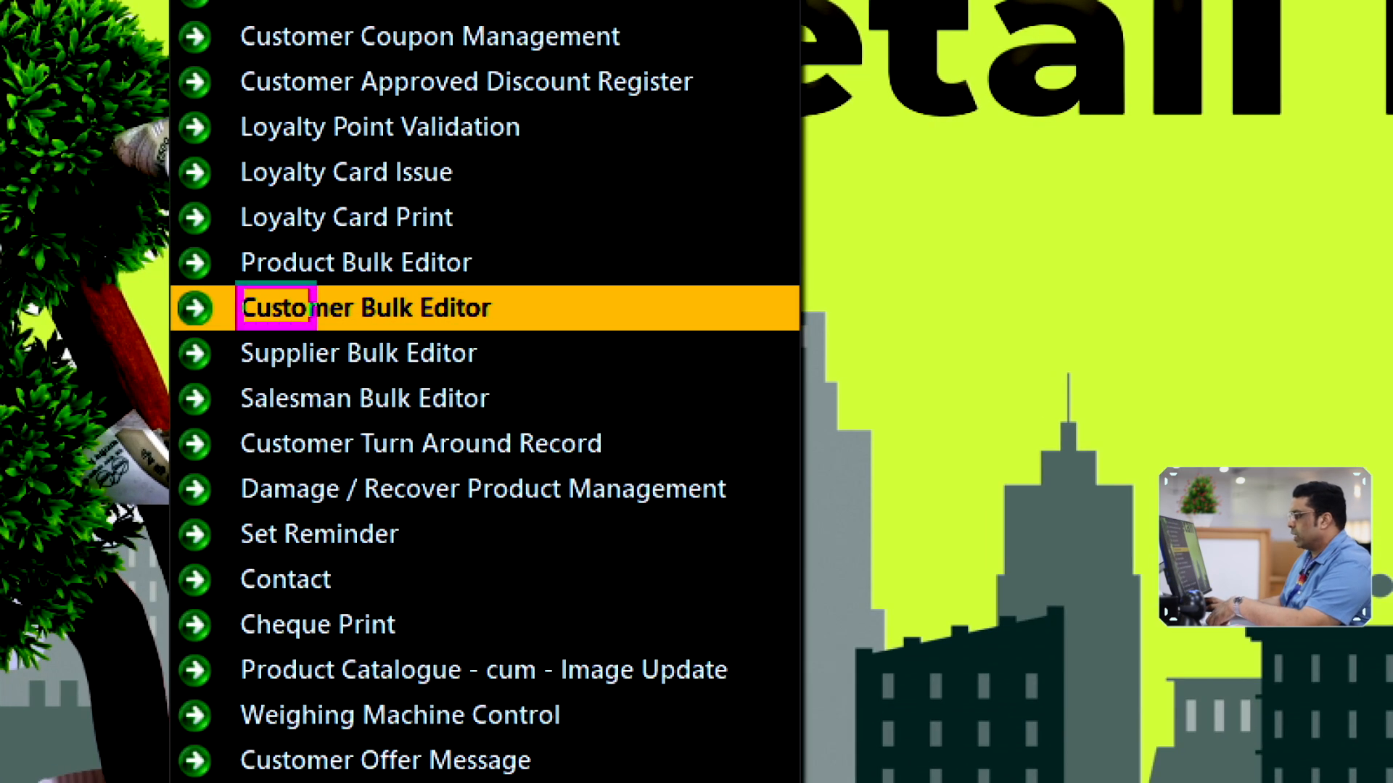
left_click(311, 309)
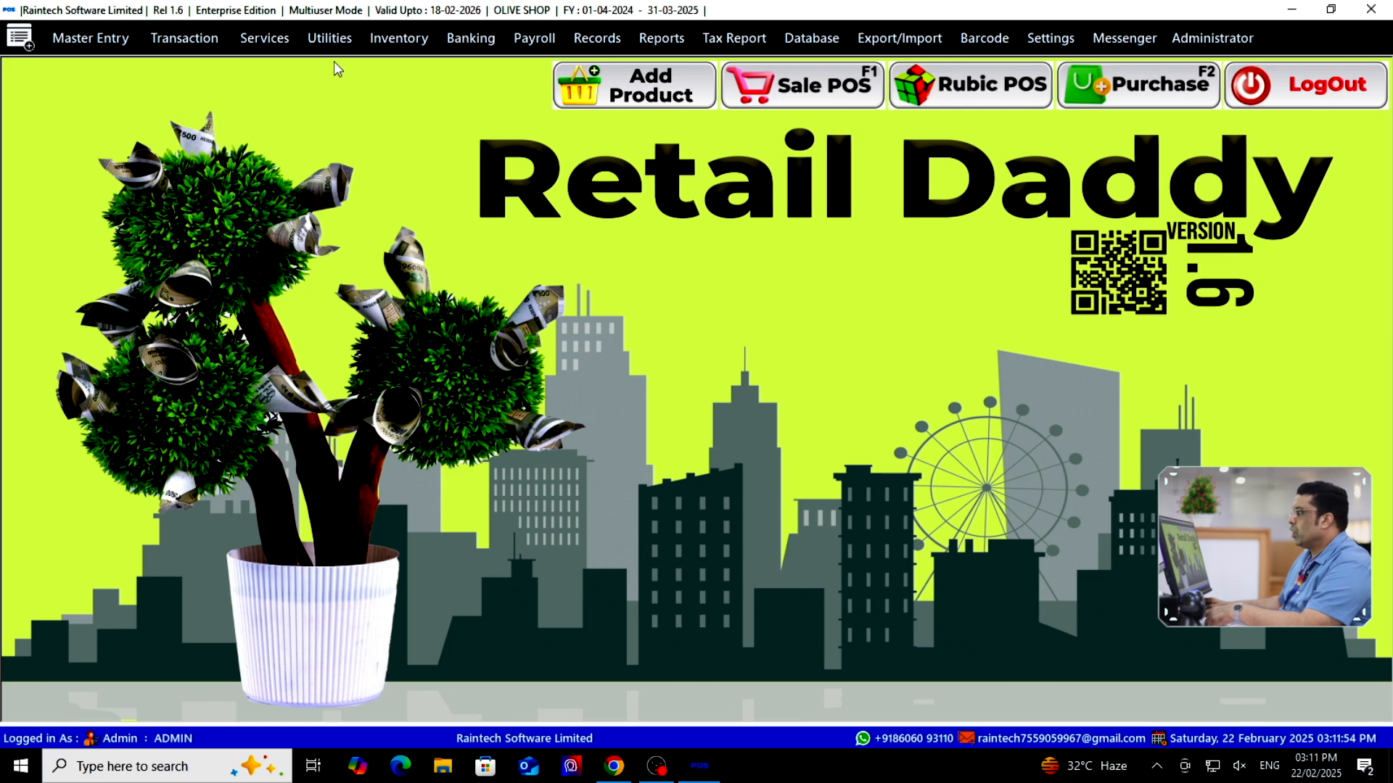
left_click(330, 38)
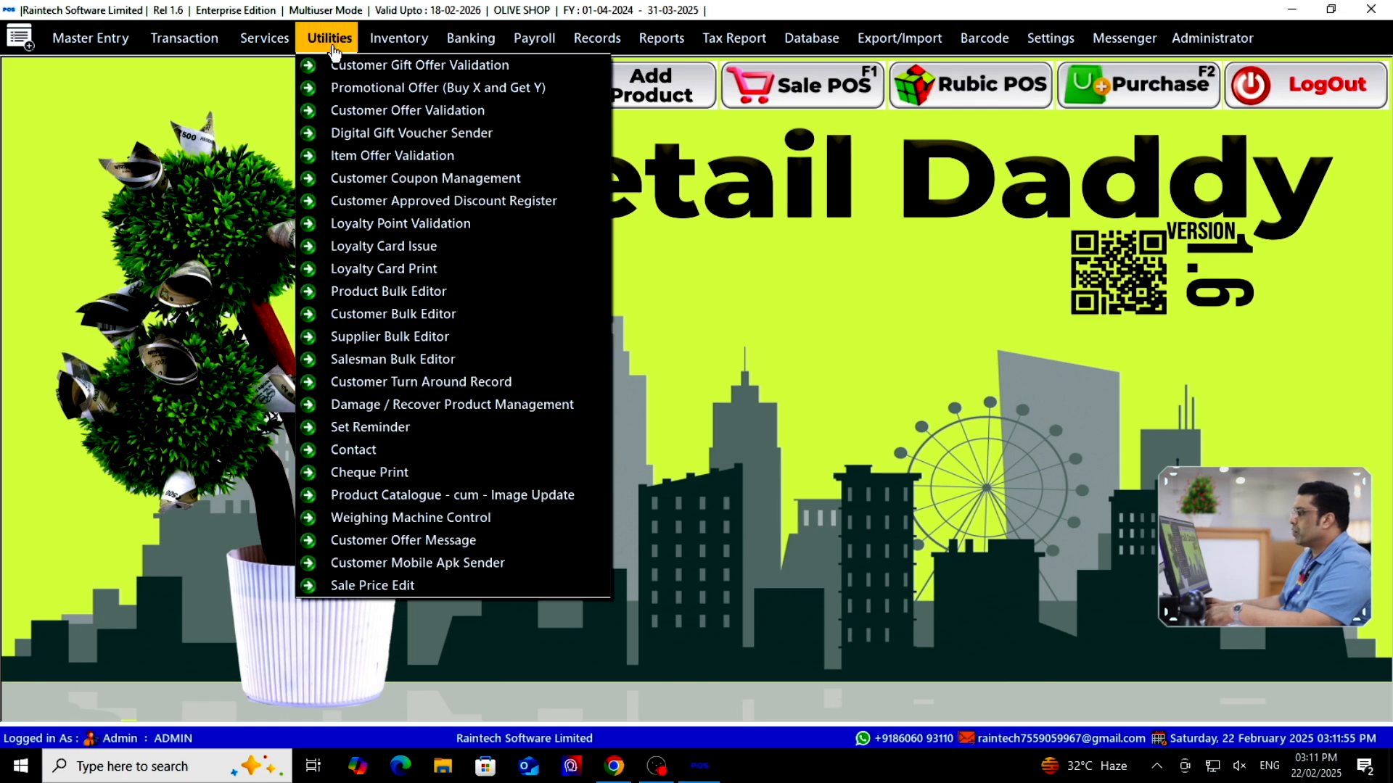
left_click(396, 312)
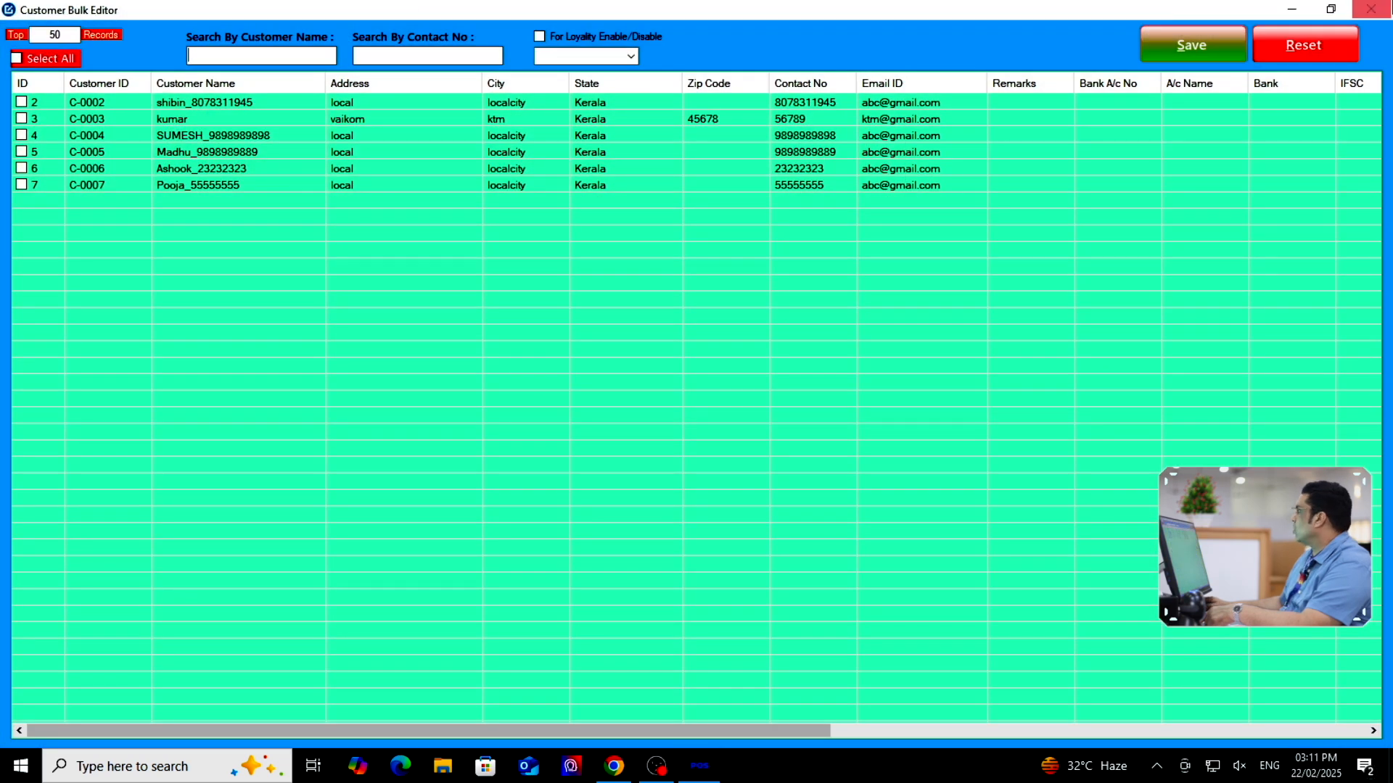
left_click(1367, 11)
left_click(327, 40)
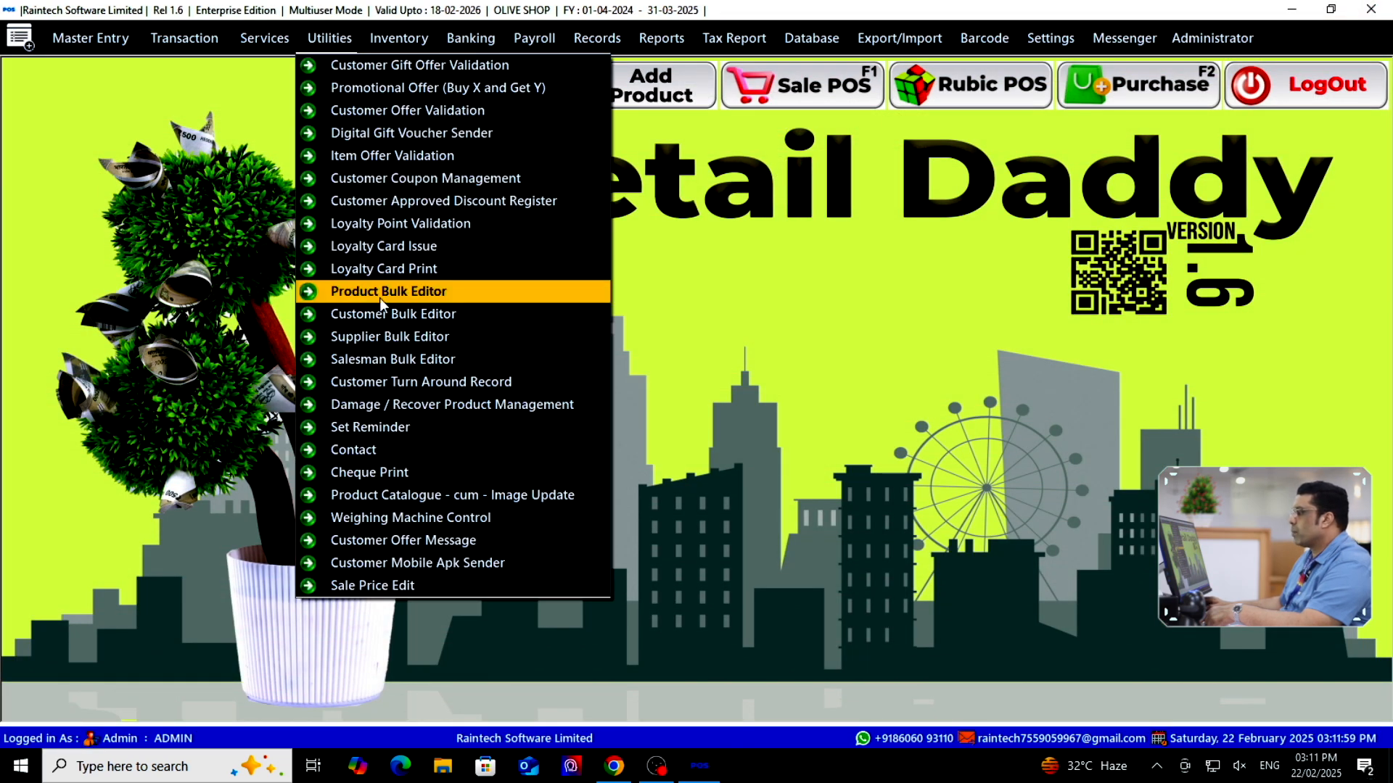
left_click(380, 296)
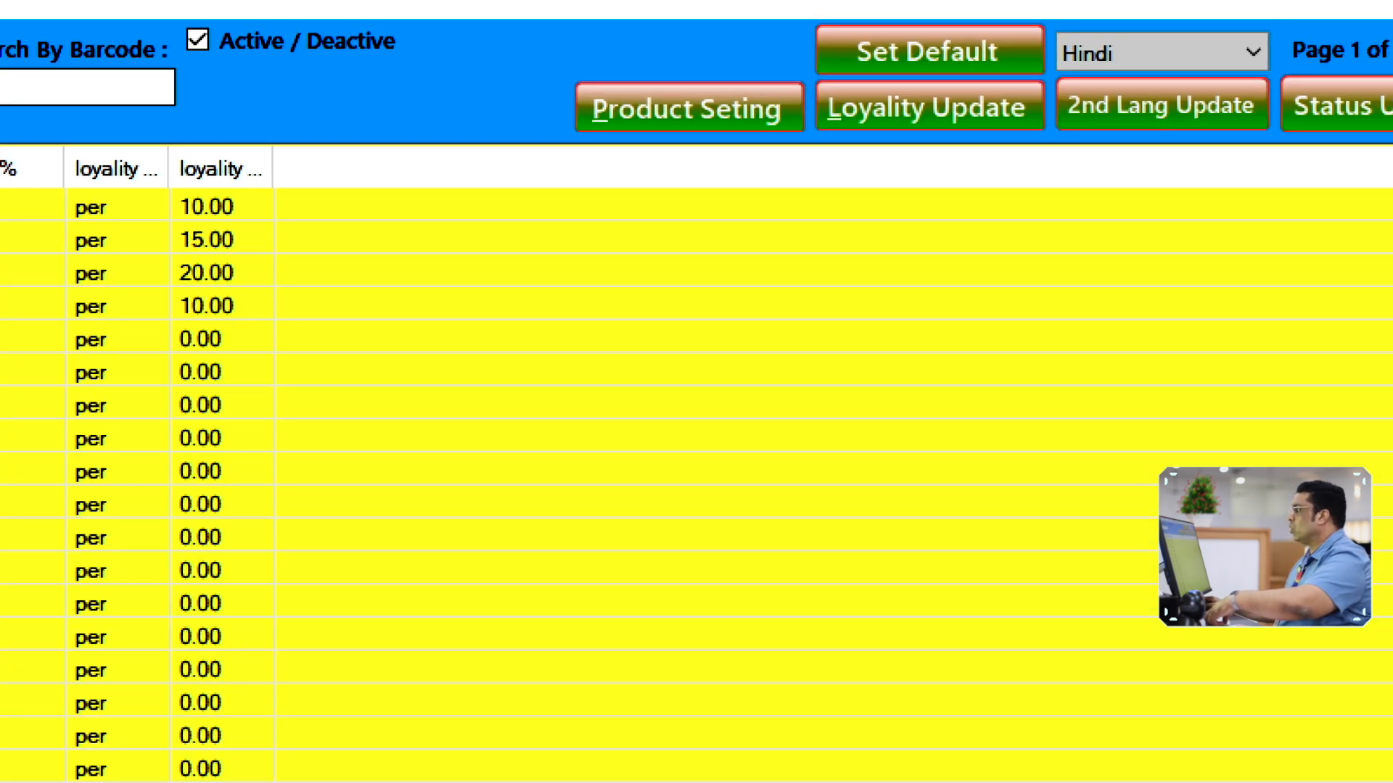
Add the SalesMan% column to the Product Bulk Editor grid
left_click_drag(551, 71, 713, 179)
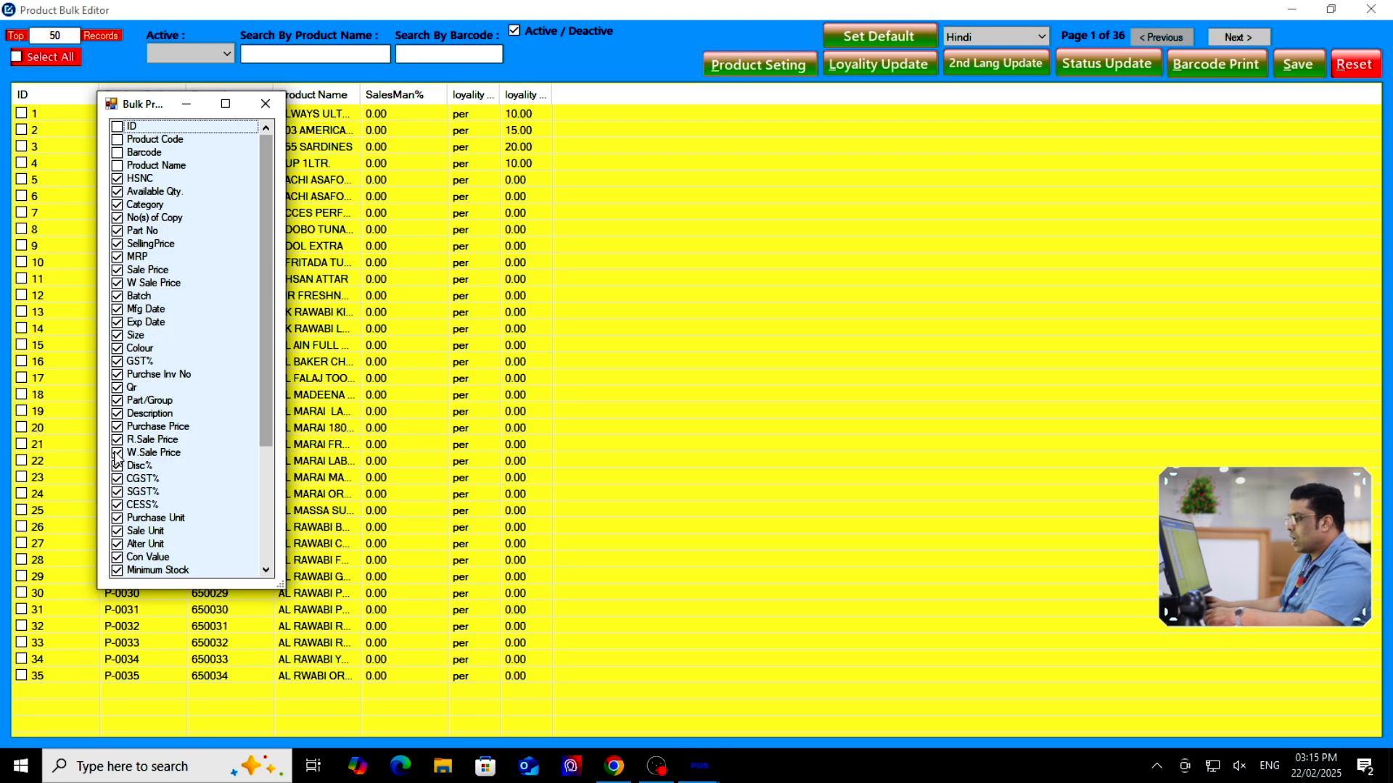
scroll(117, 456, "down", 5)
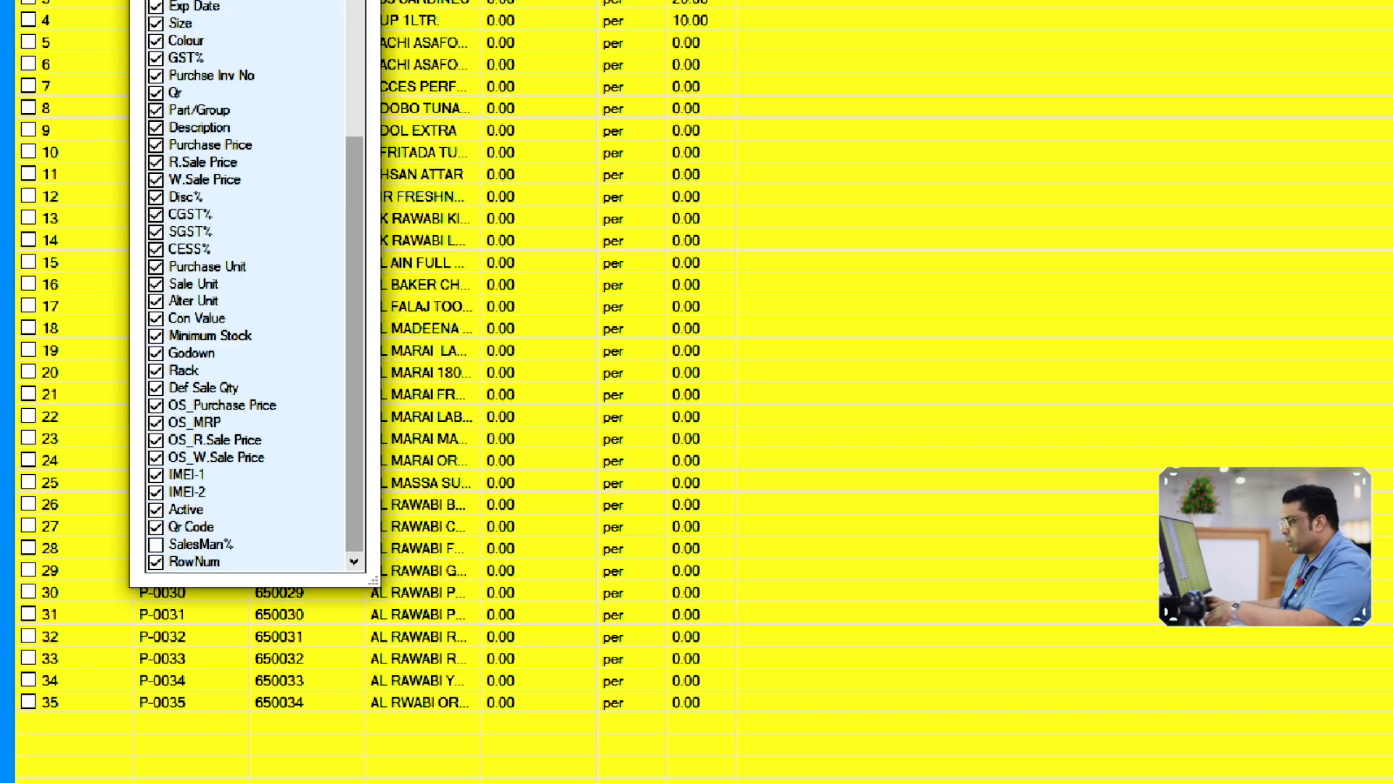
left_click_drag(147, 520, 252, 564)
key("Escape")
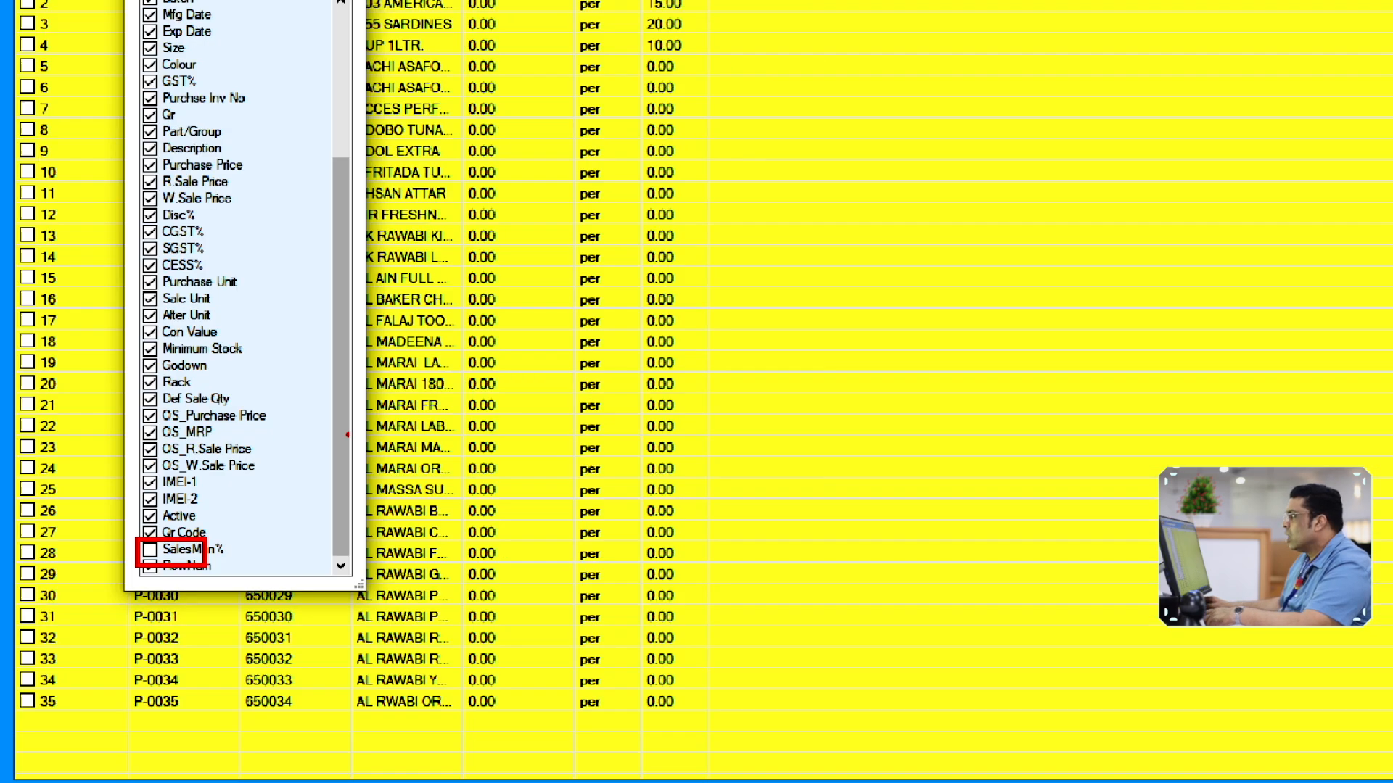
left_click(263, 105)
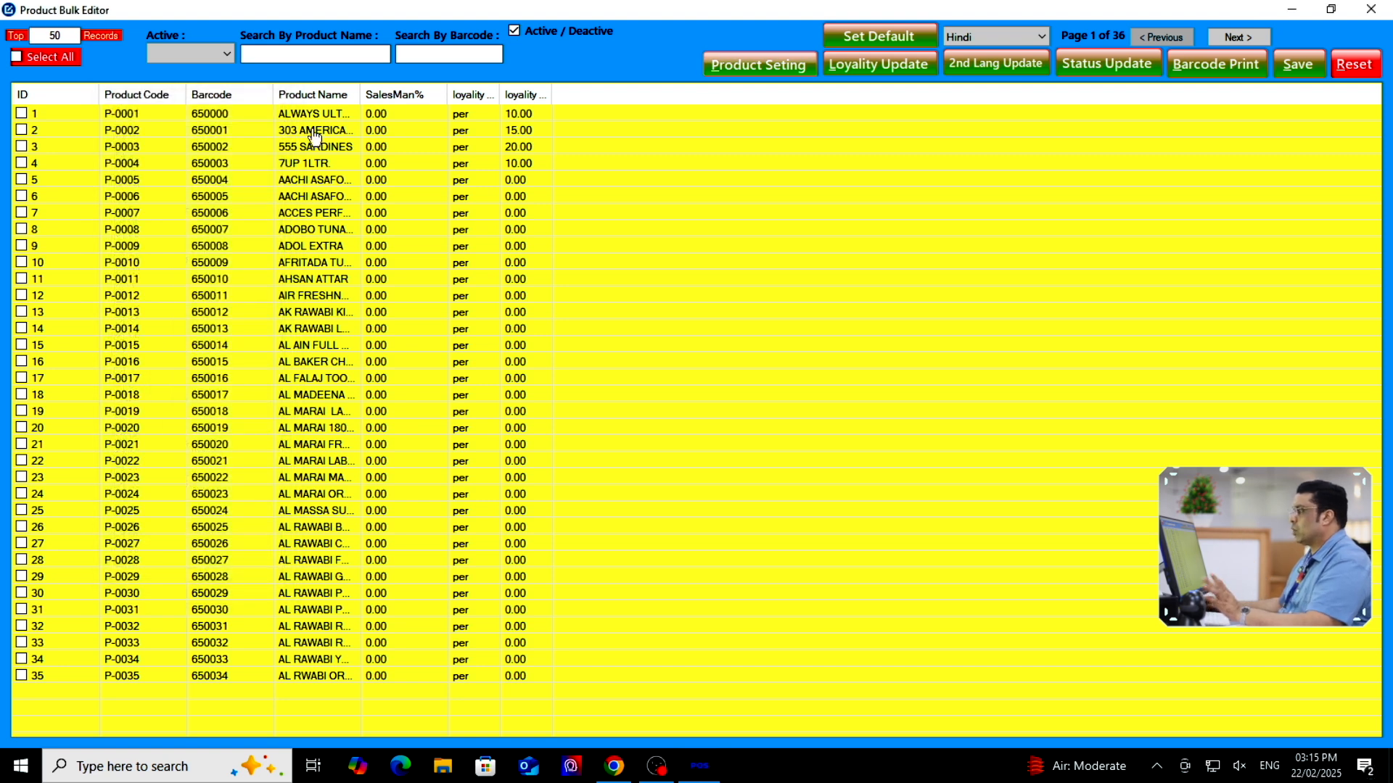
Enter SalesMan% values 7, 5, 8, 3 and 4 for the first five products
left_click(419, 114)
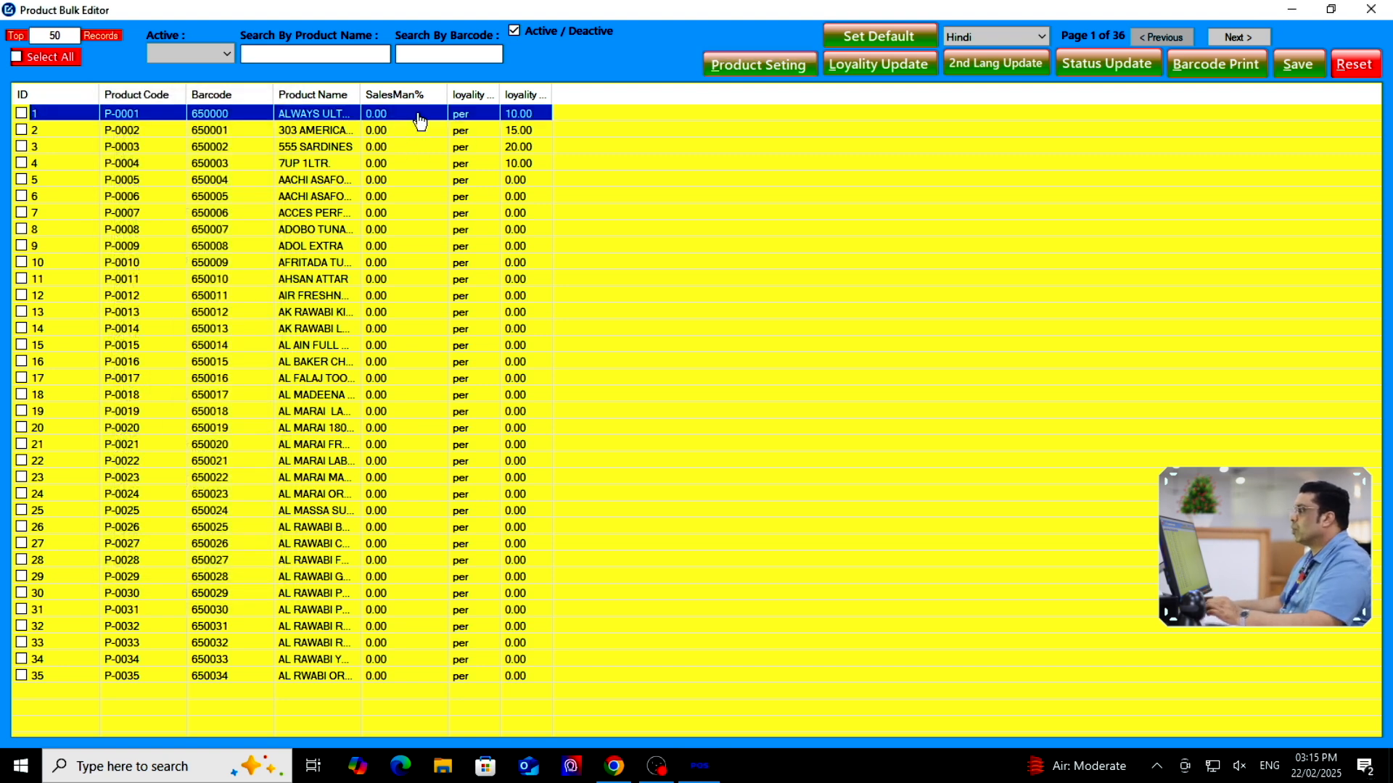
left_click(421, 115)
type("7")
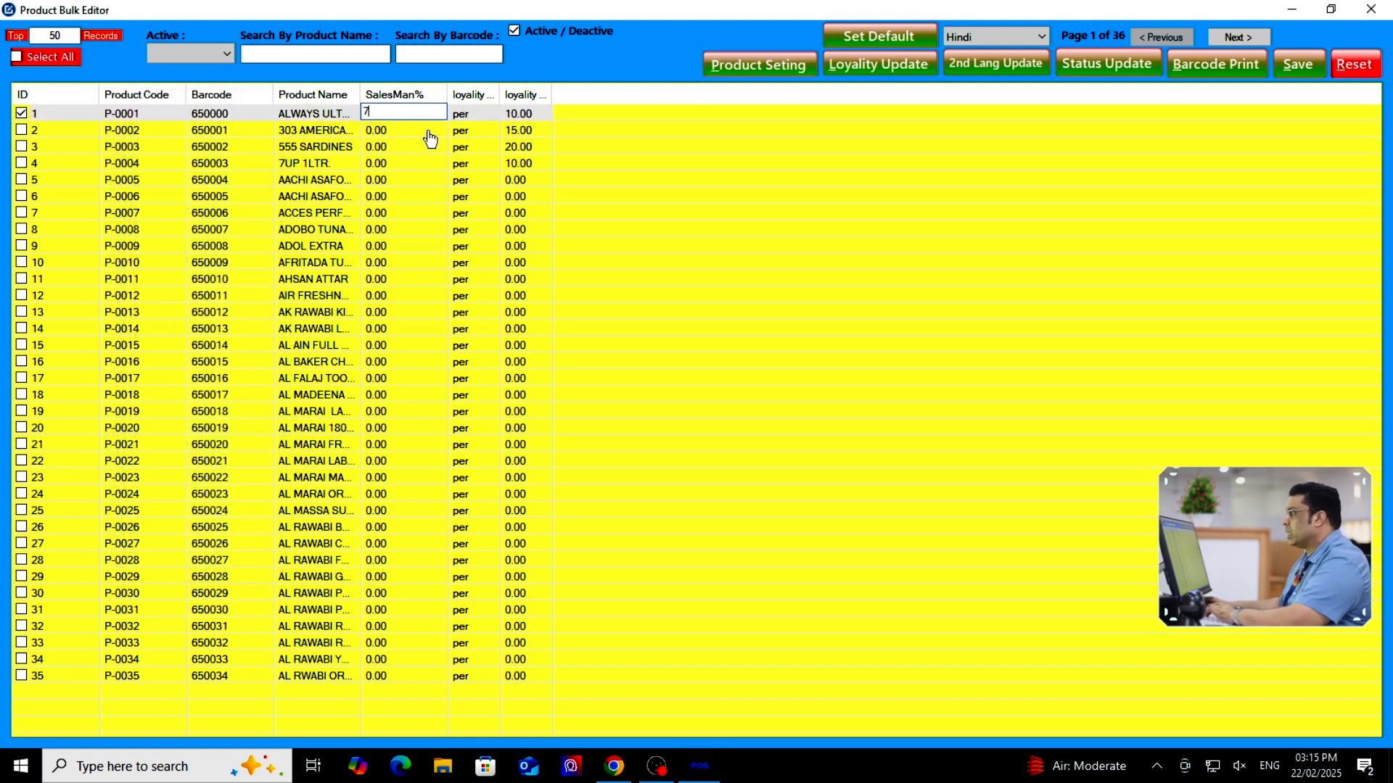
left_click(398, 131)
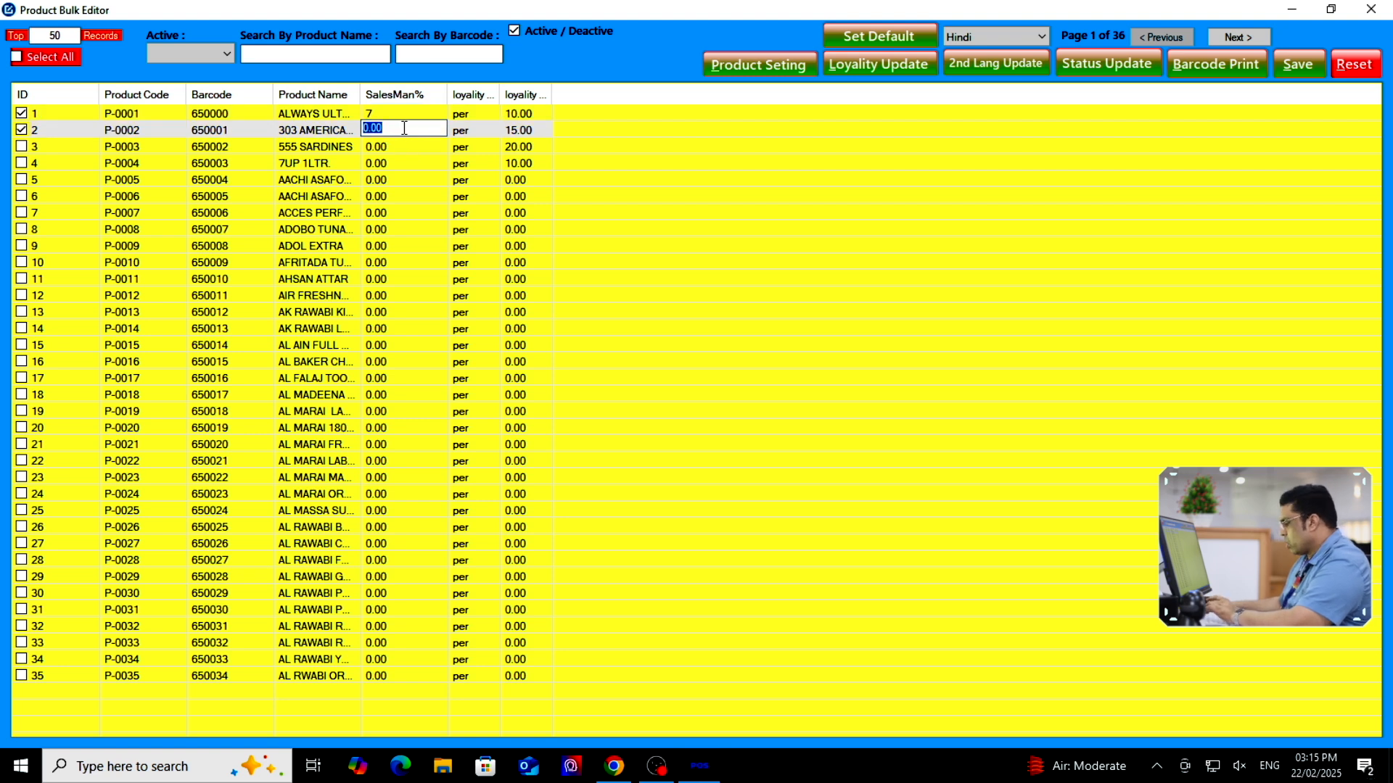
left_click(406, 145)
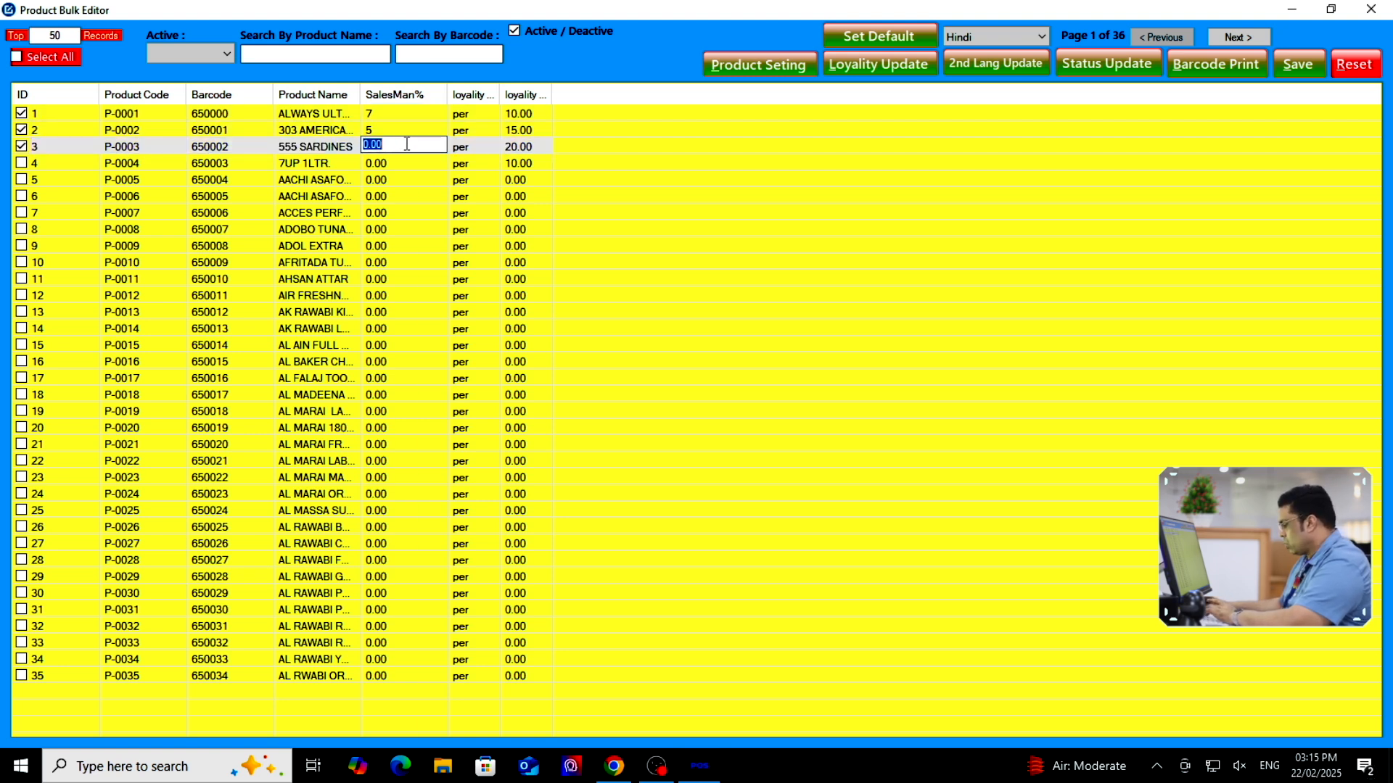
left_click(392, 163)
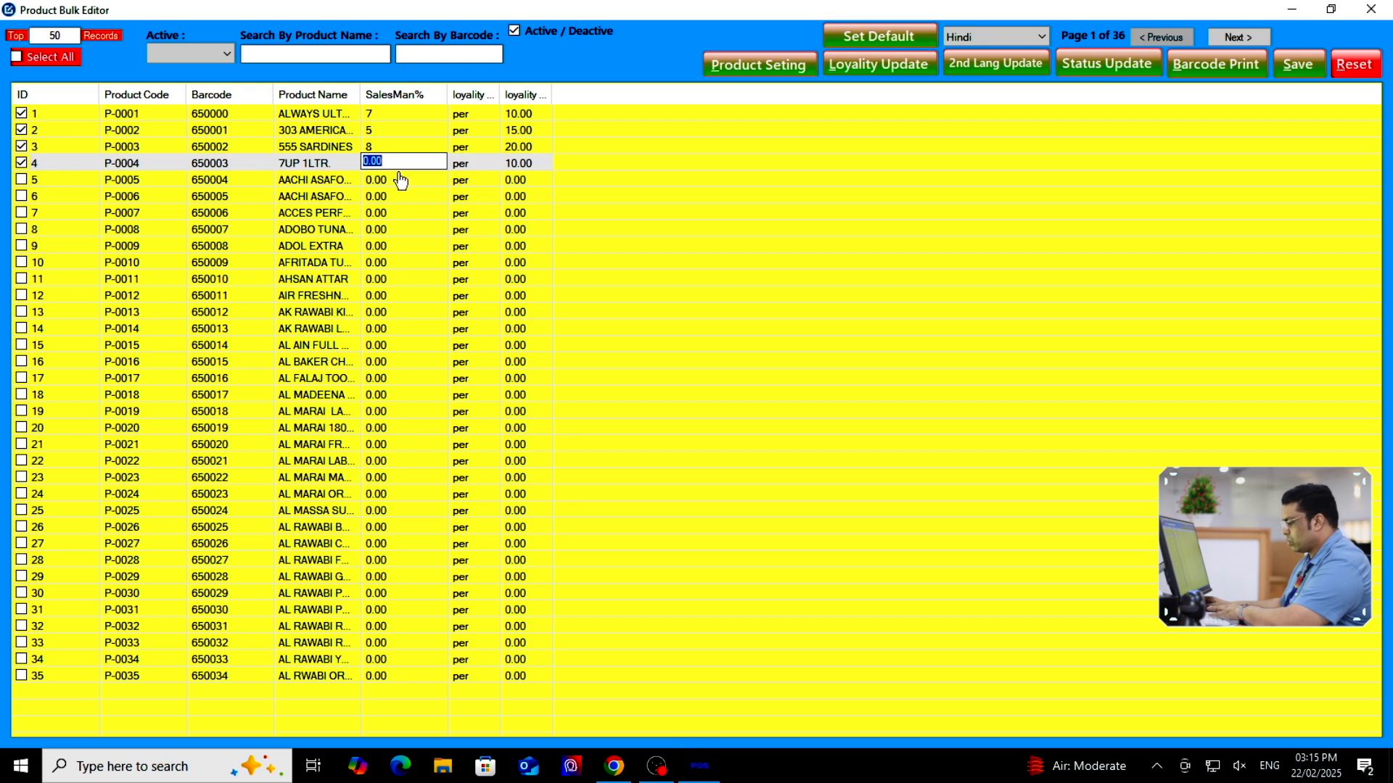
type("3")
left_click(395, 181)
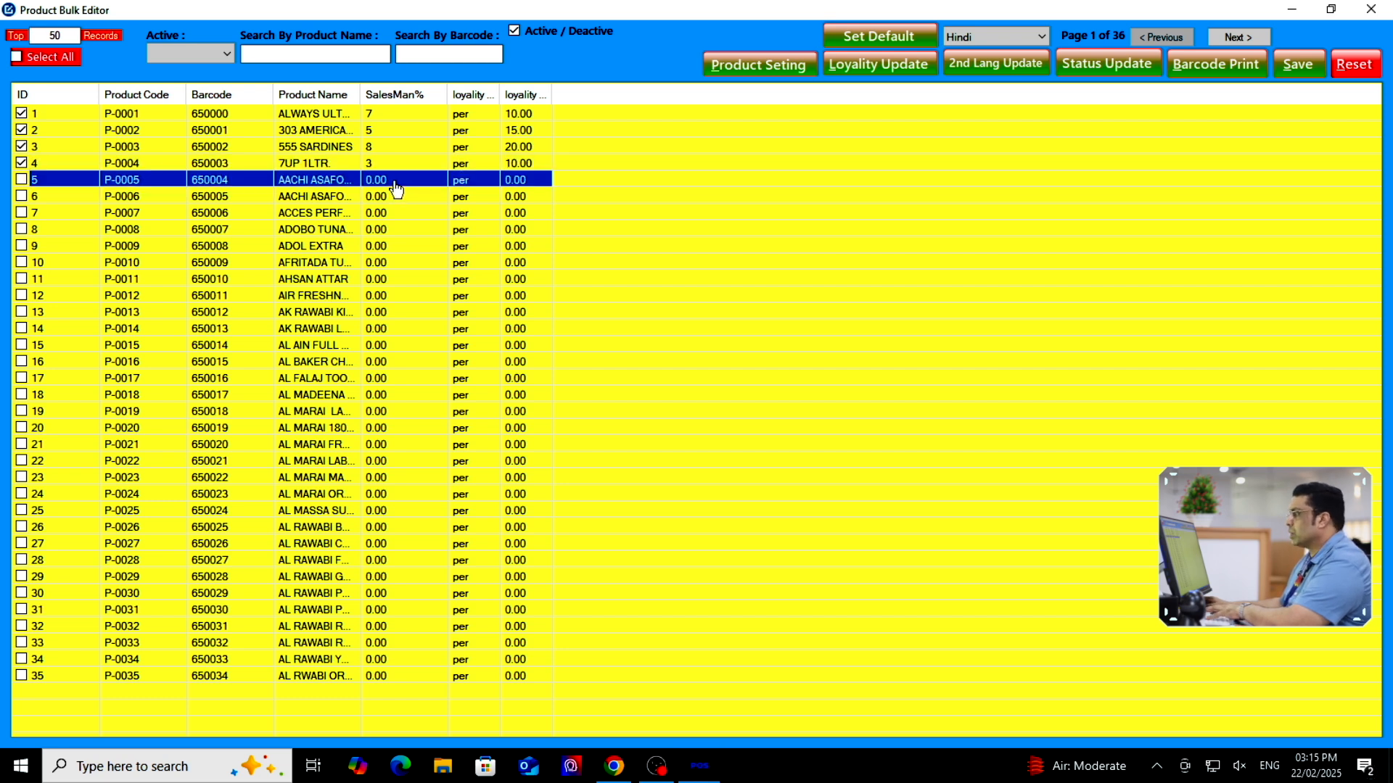
left_click(395, 199)
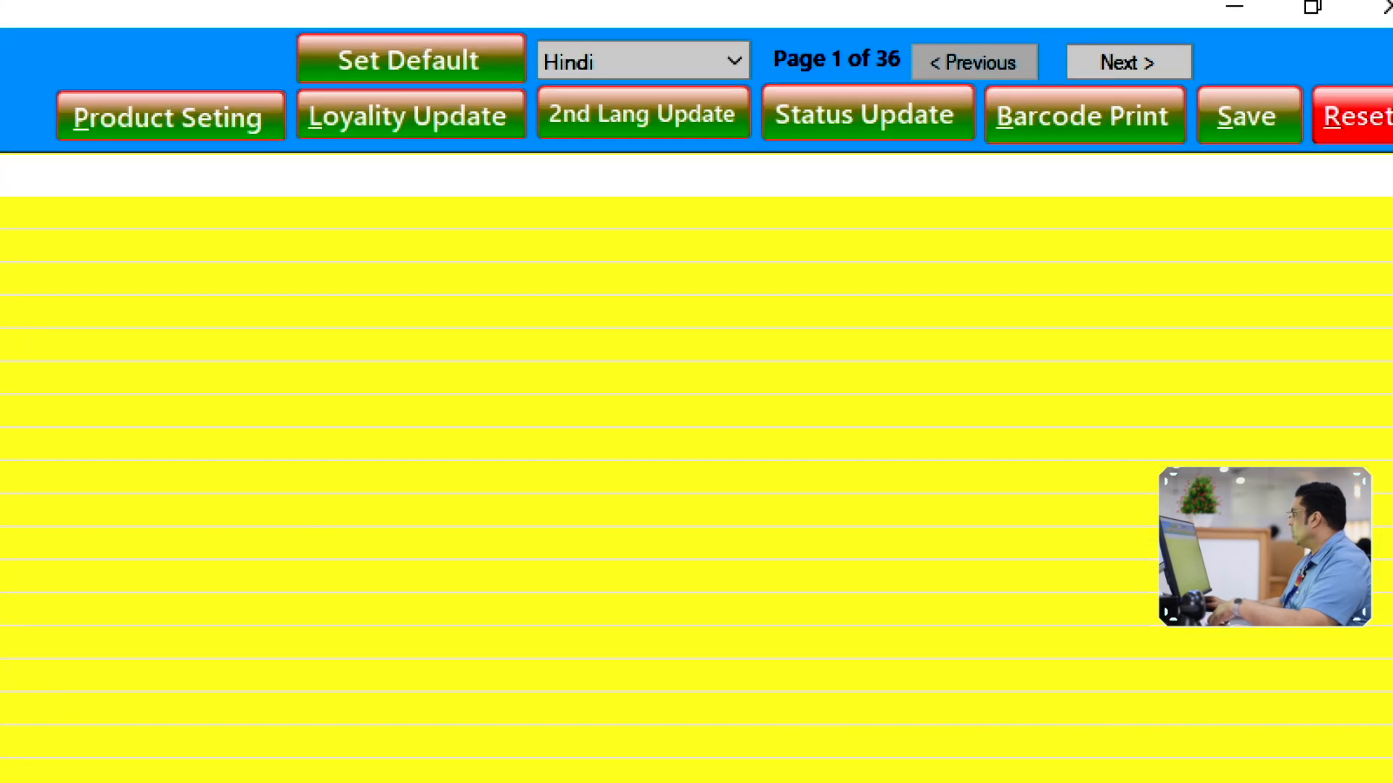
Save and confirm the commission updates, then close the Product Bulk Editor
left_click(1246, 116)
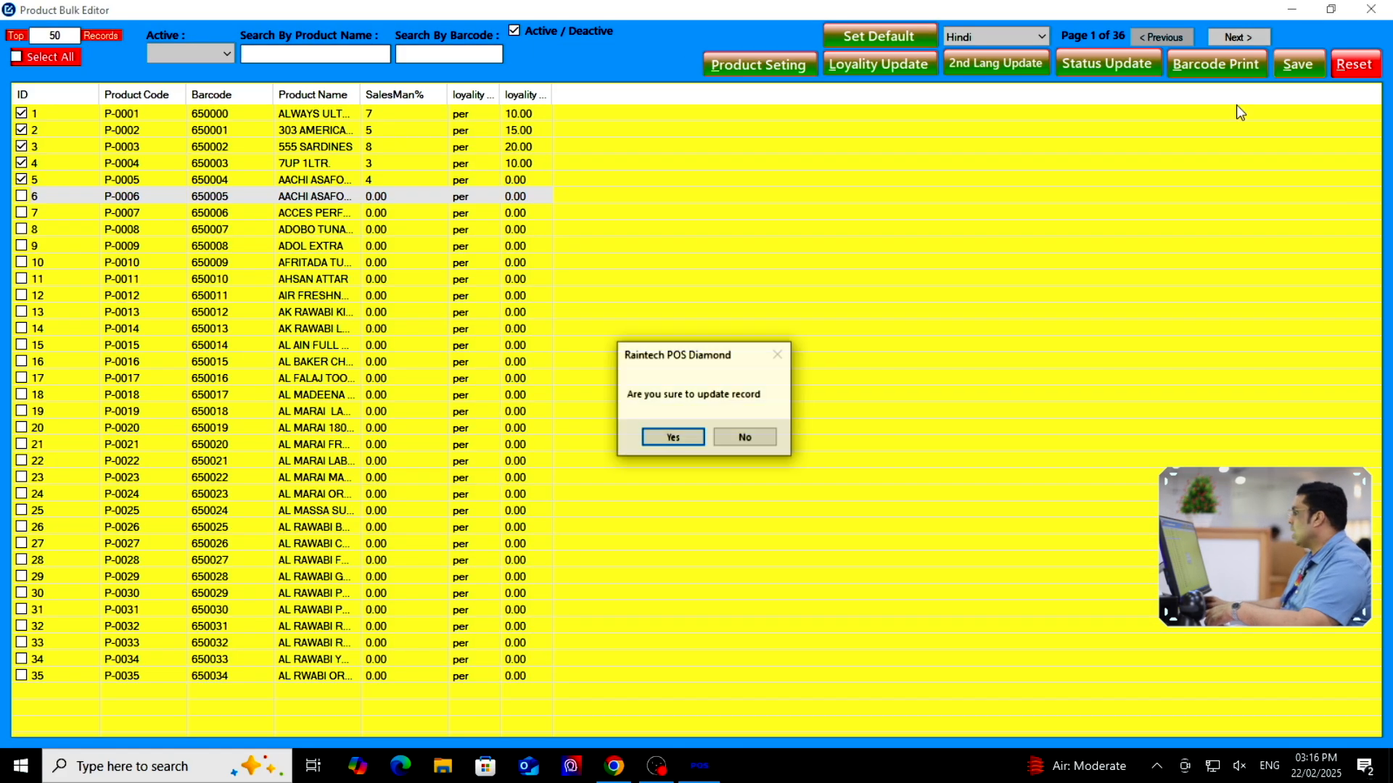
left_click(693, 435)
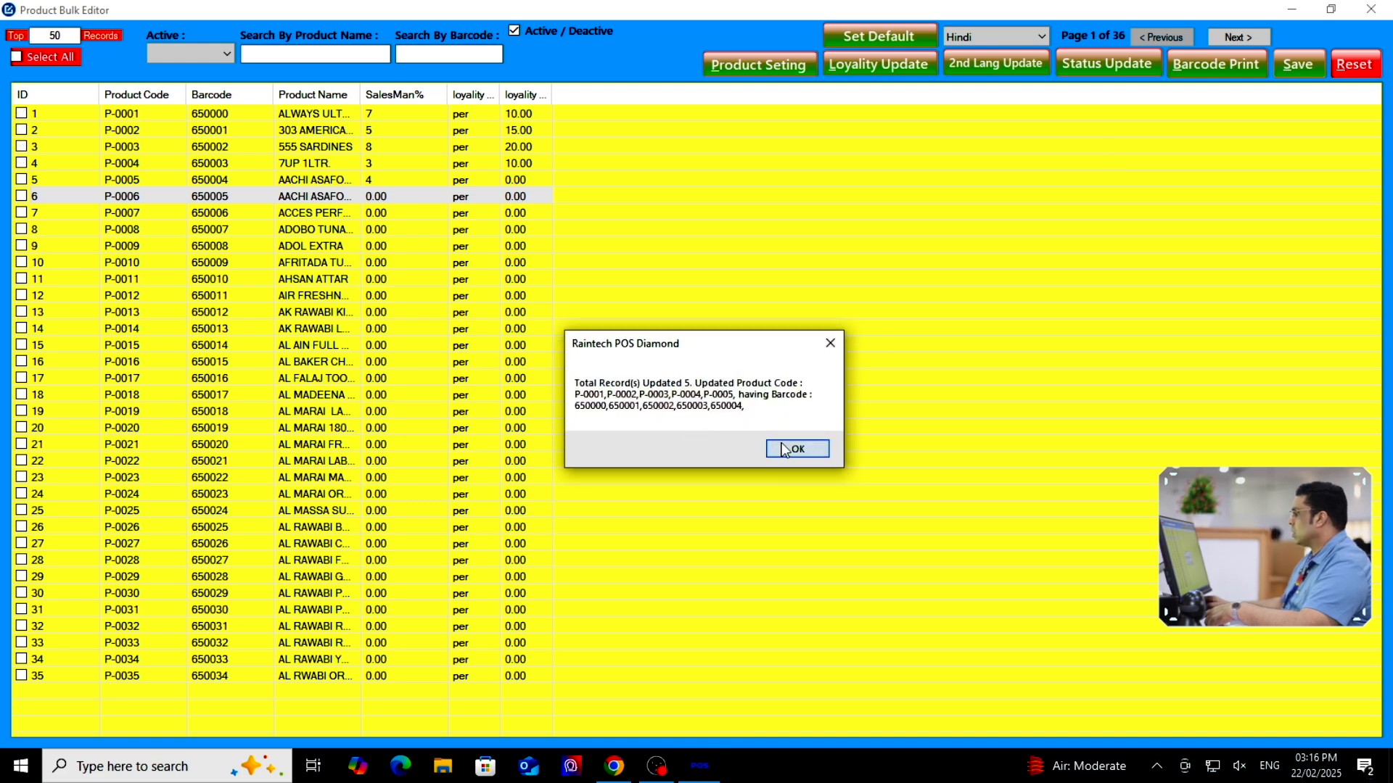
left_click(795, 450)
left_click(1371, 9)
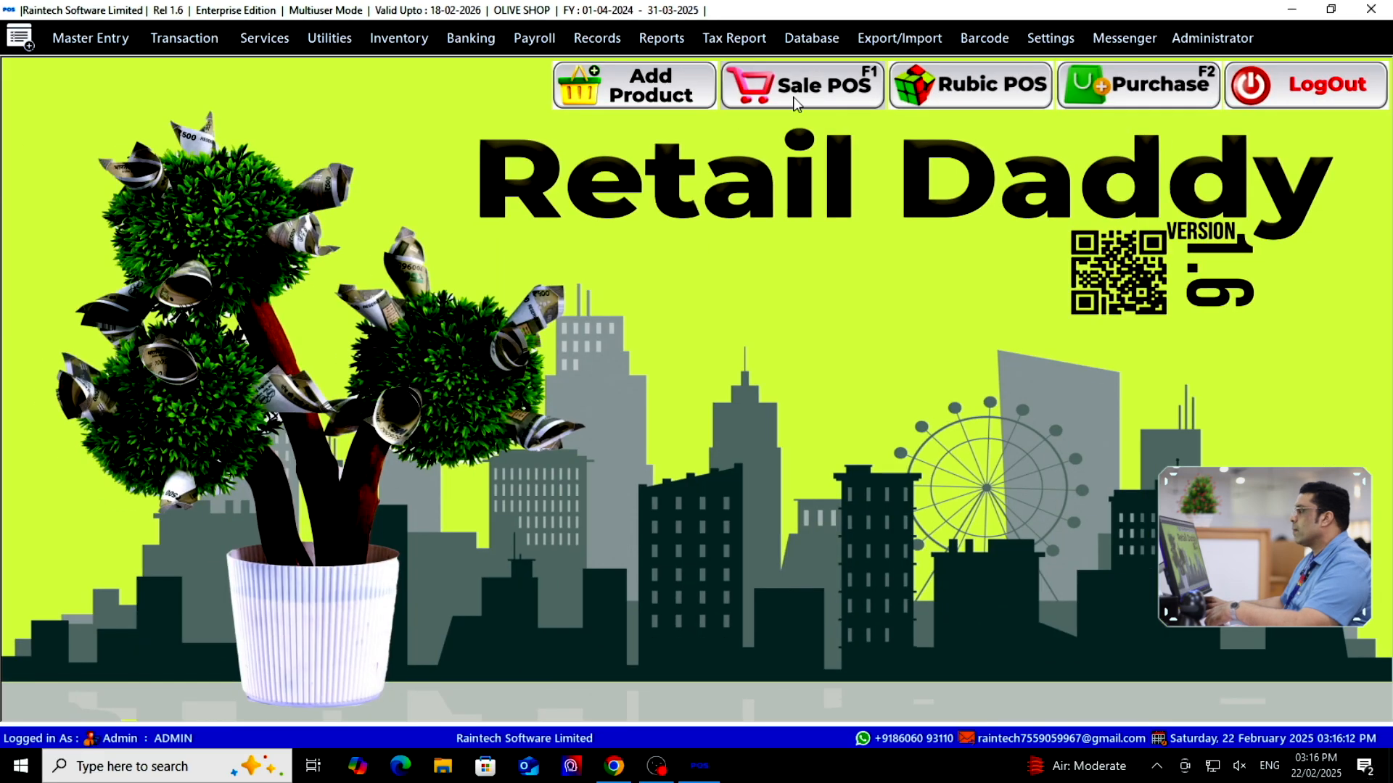
In Sale POS, choose a salesman and add products 650001 and 650002 to the bill
left_click(797, 105)
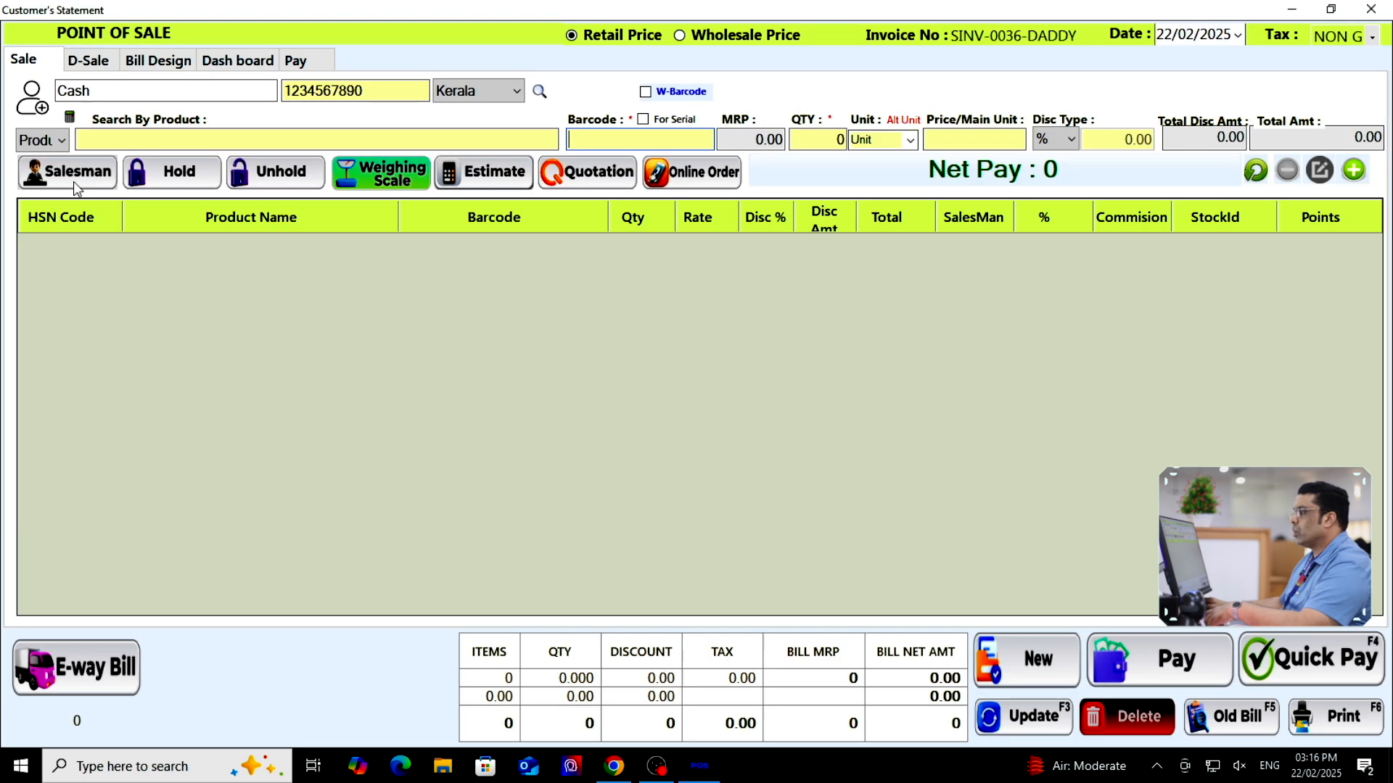
left_click(146, 127)
double_click(305, 325)
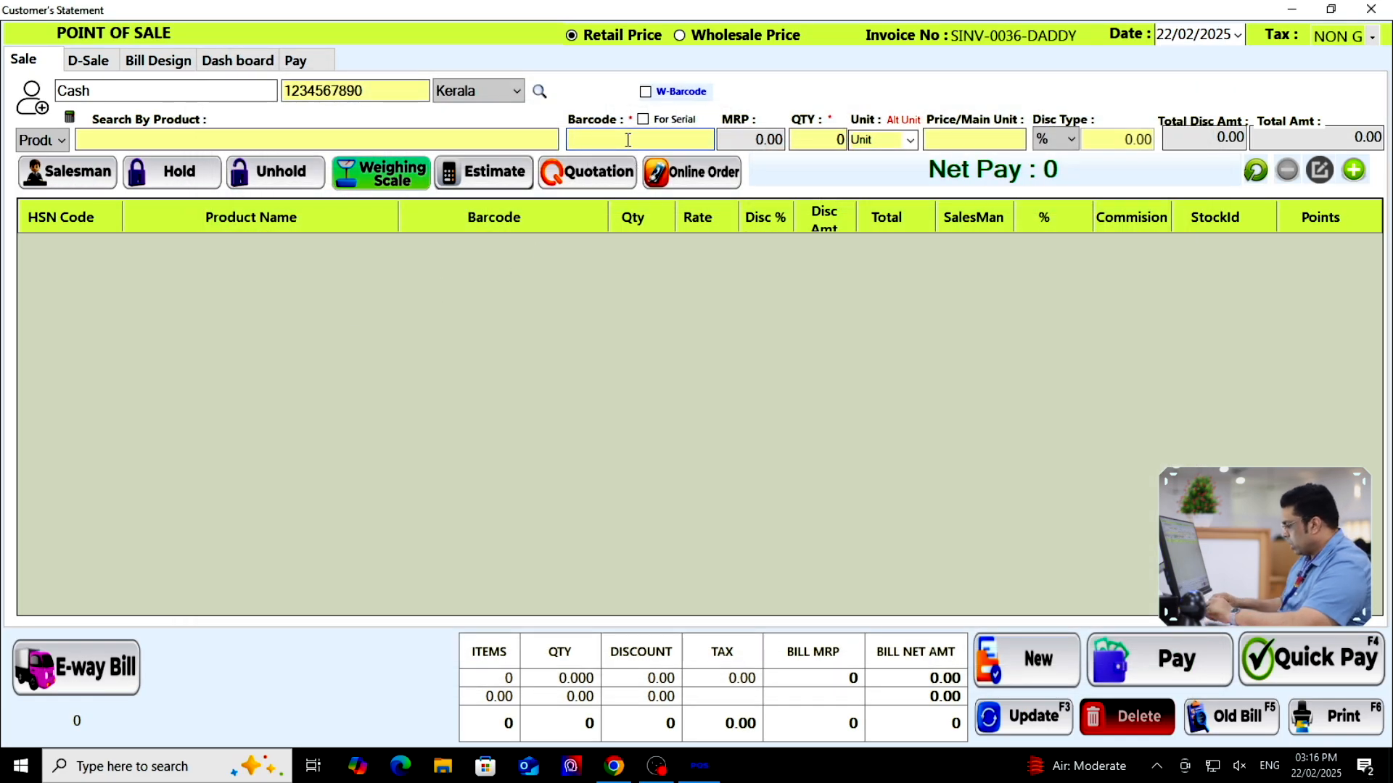
type("650001")
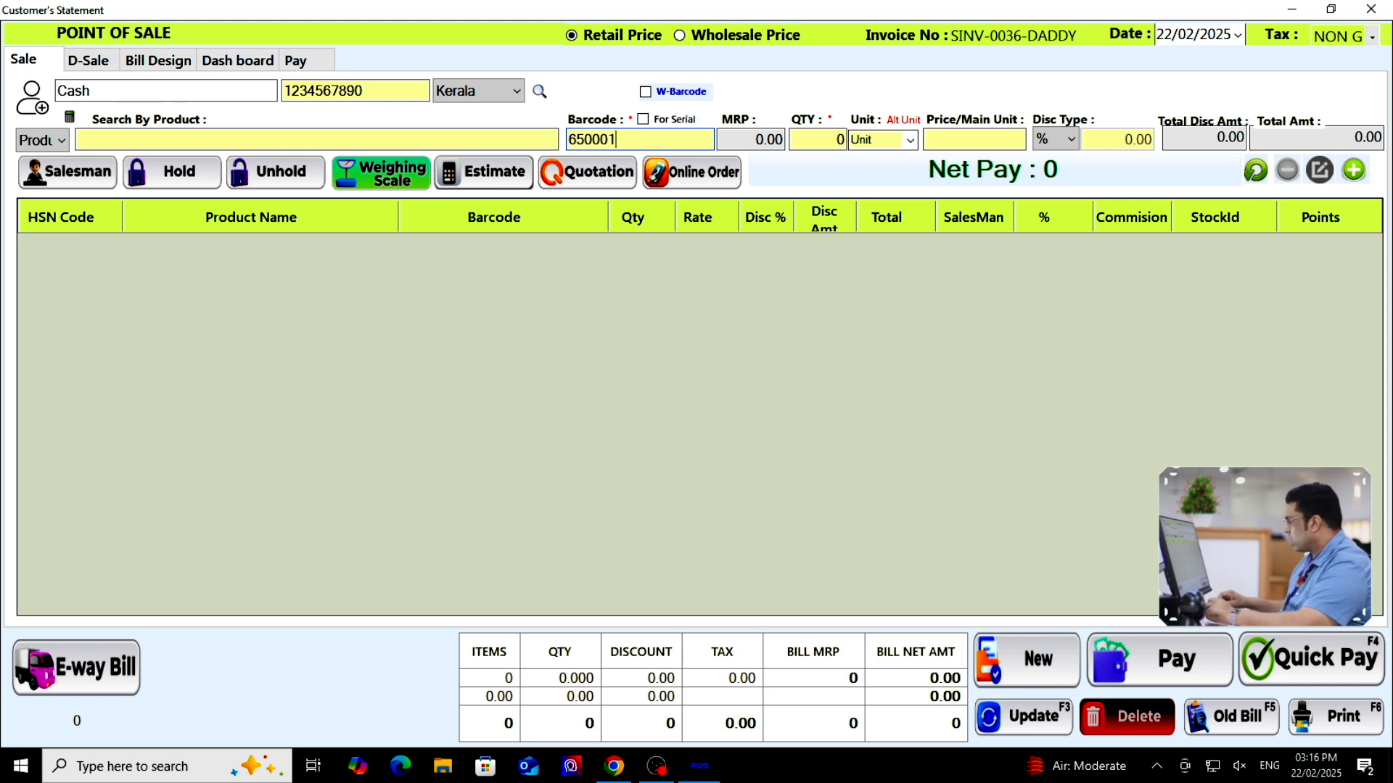
key("Return")
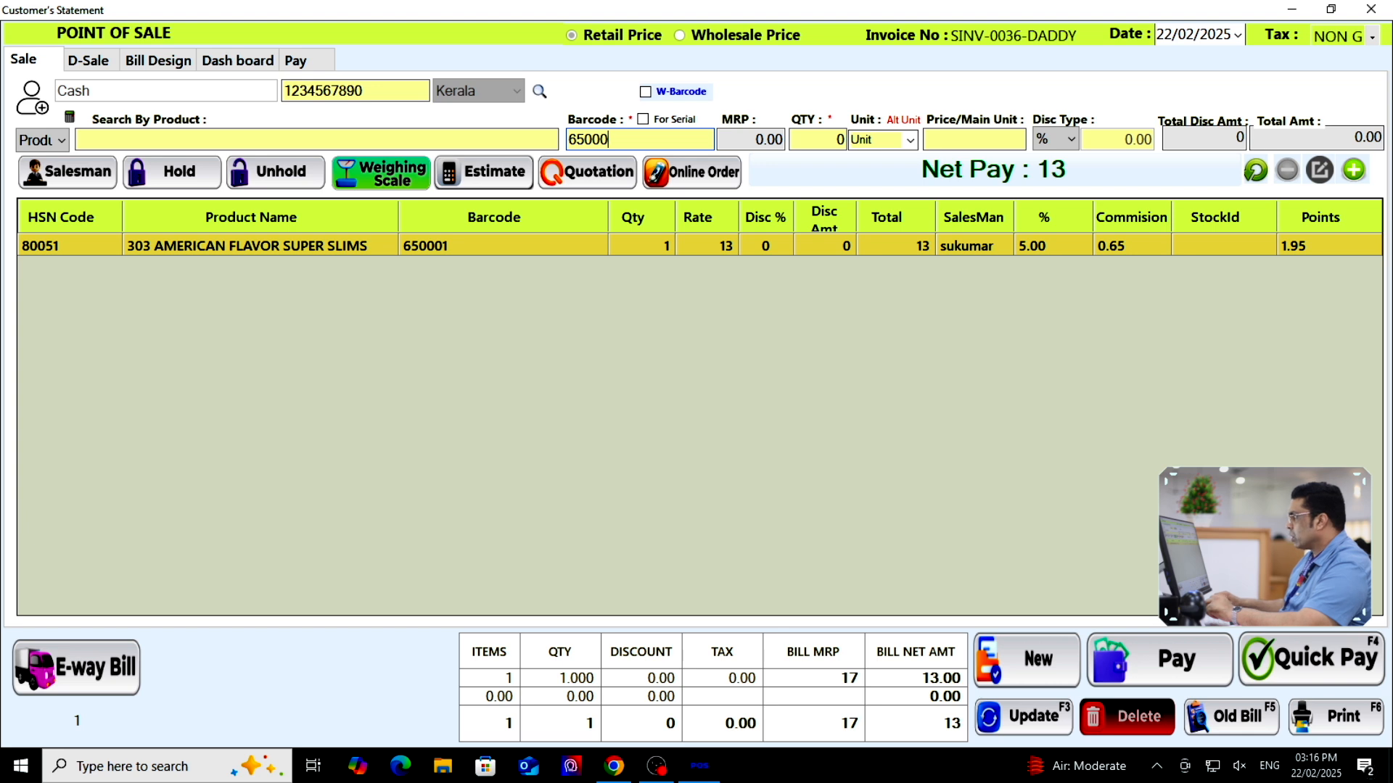
key("Return")
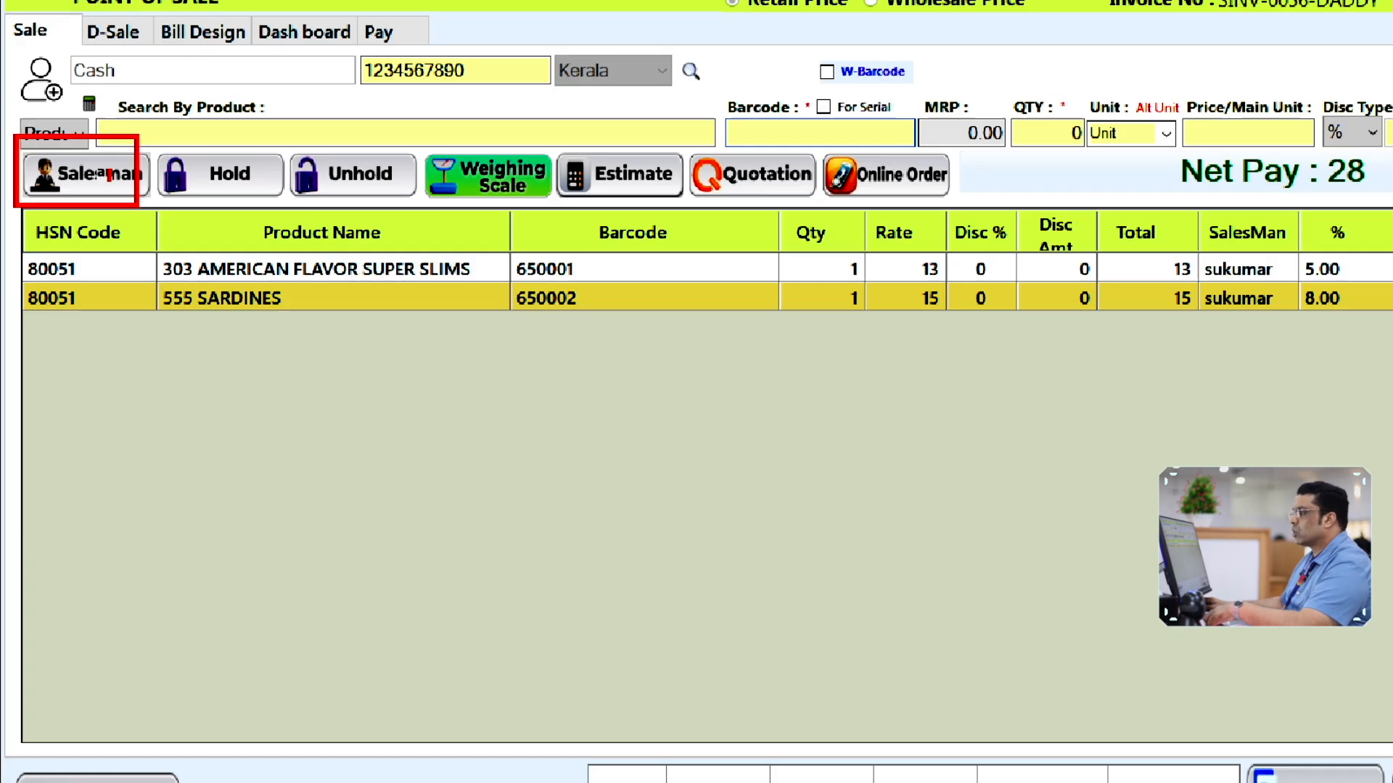
Assign other salesmen and add products 650003 and 650004 to the bill
left_click(75, 177)
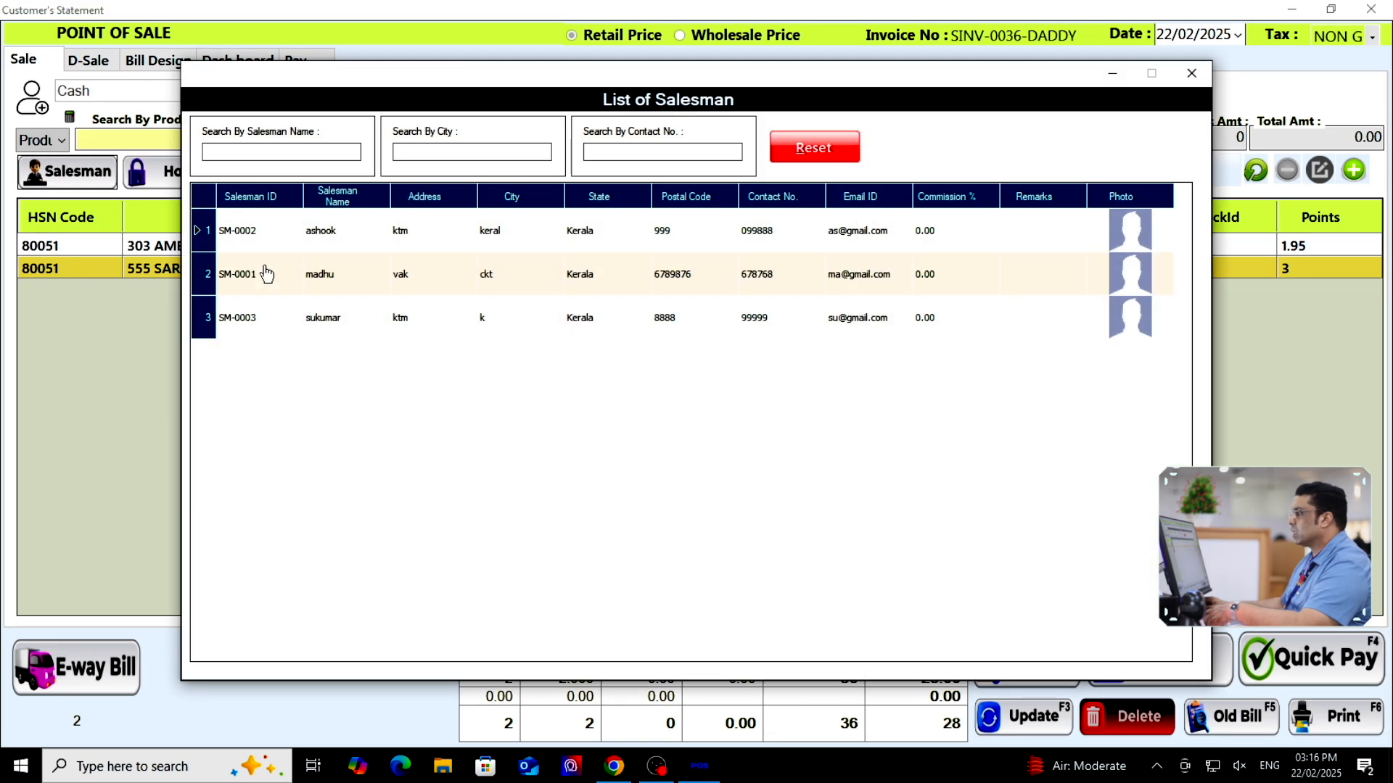
left_click(331, 287)
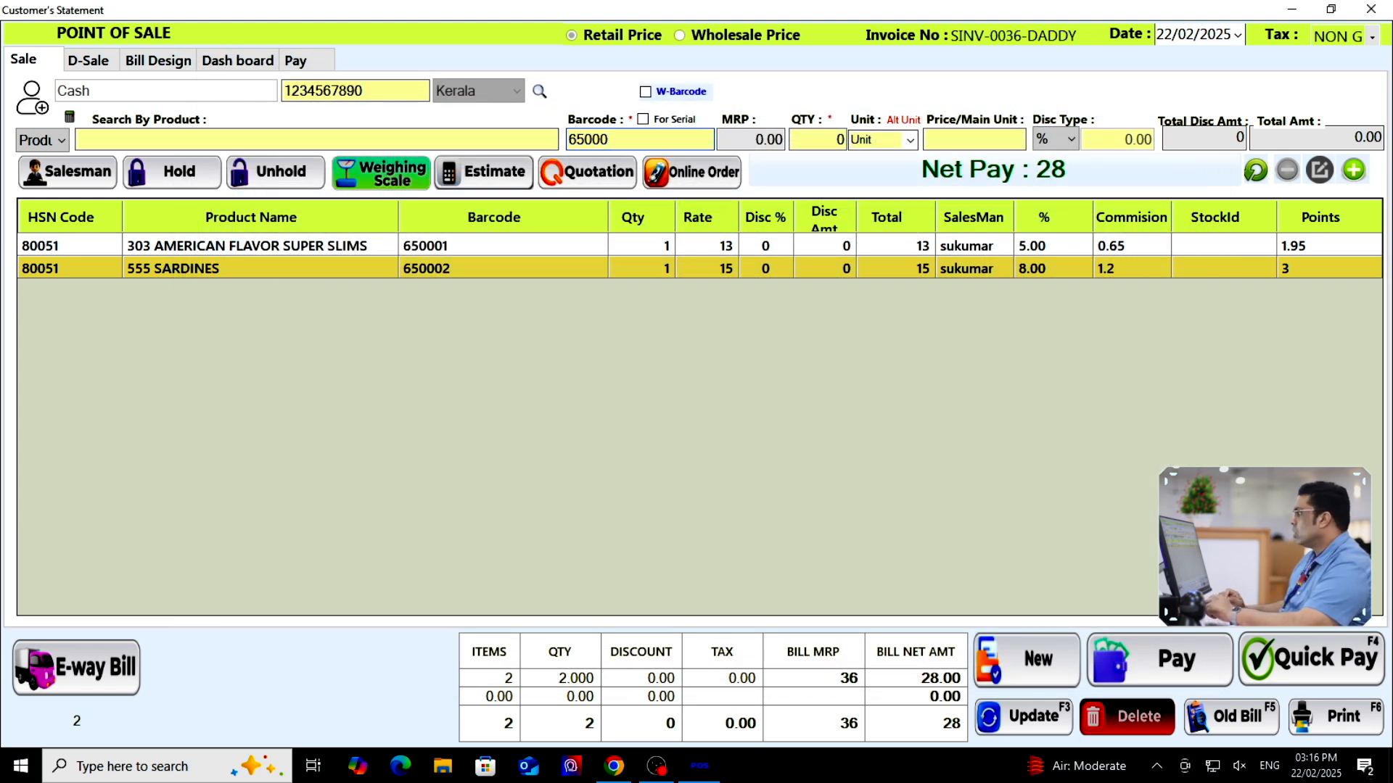
key("Return")
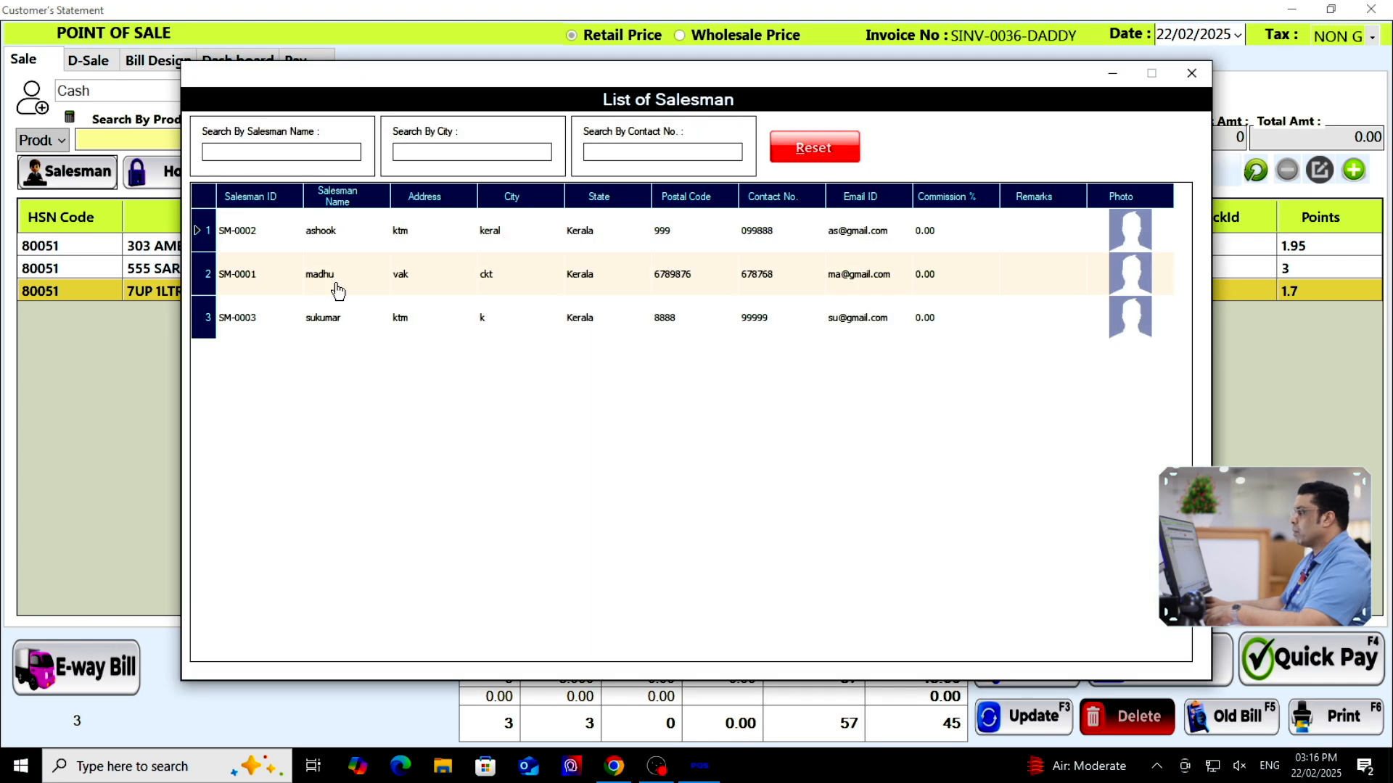
double_click(328, 279)
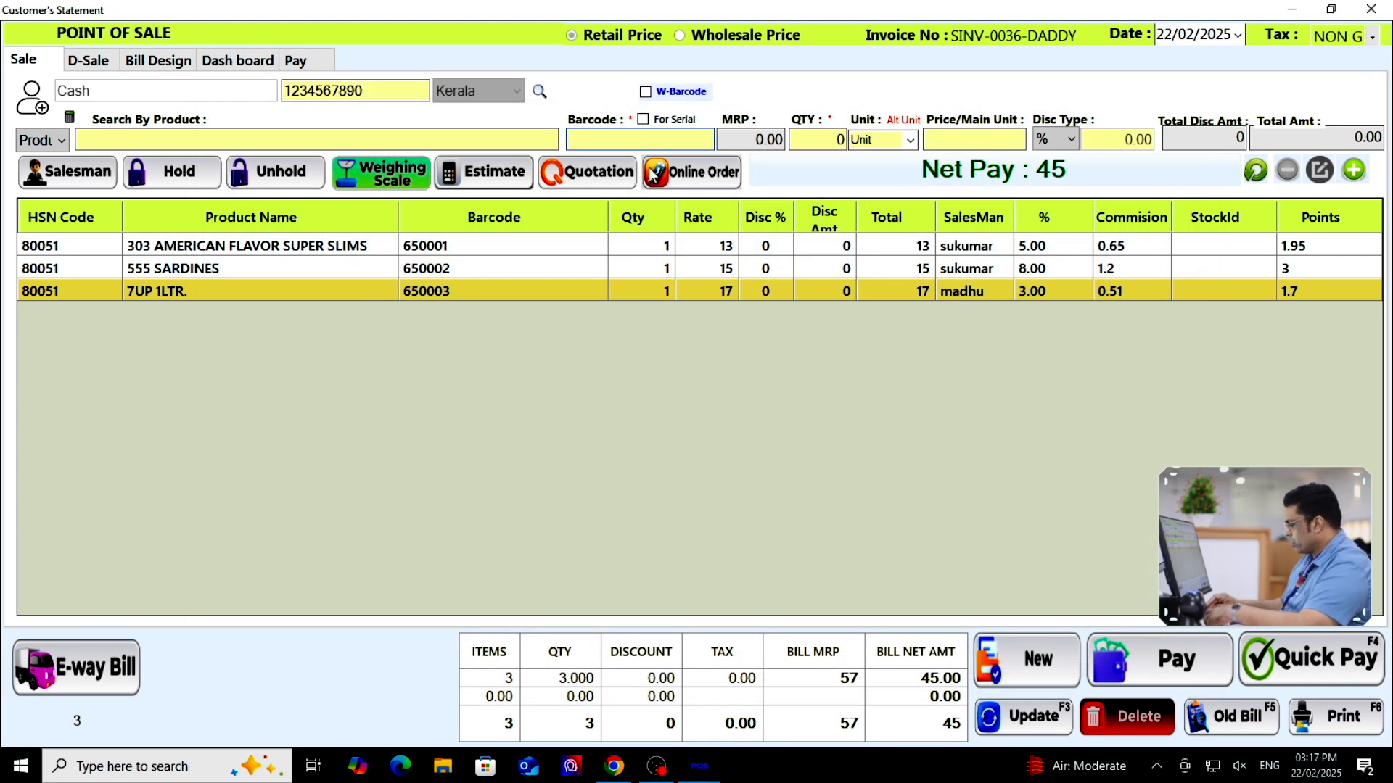
type("0004")
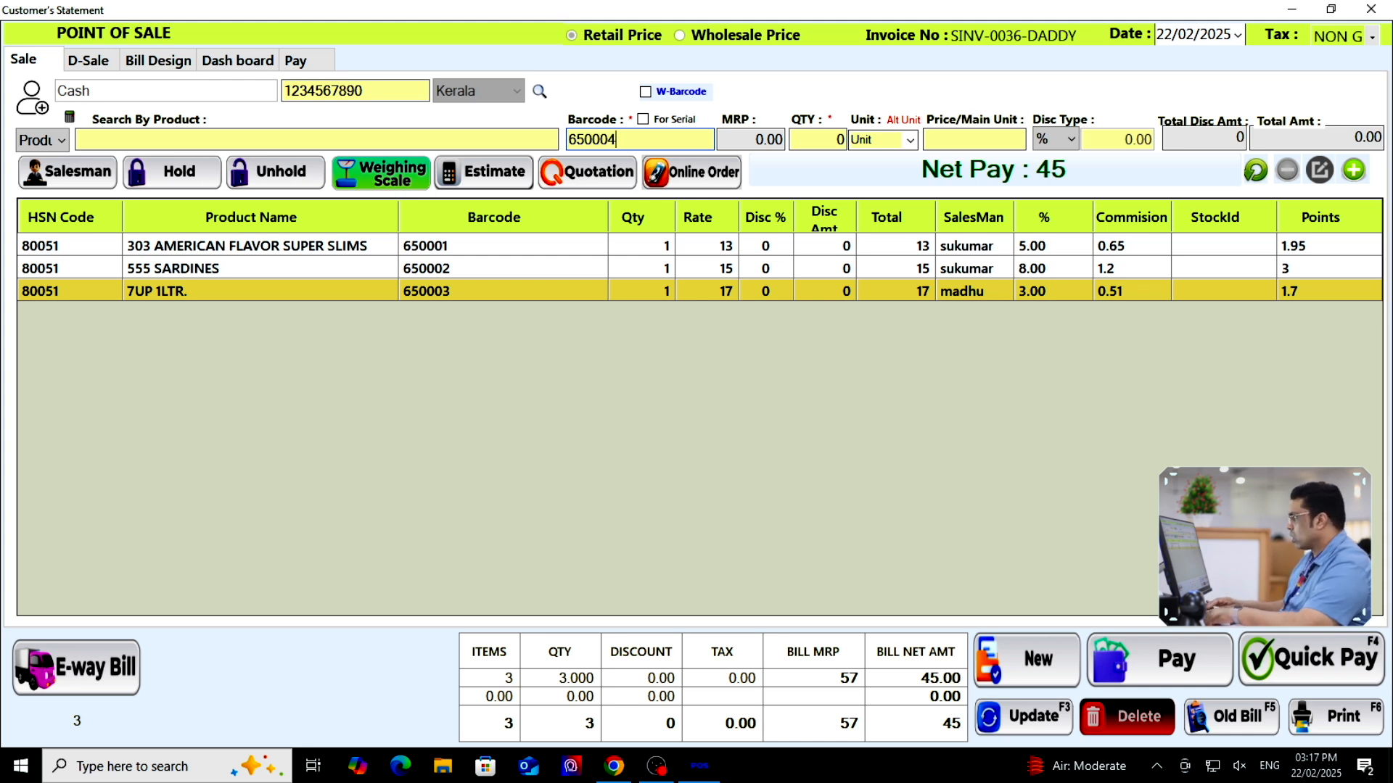
key("Return")
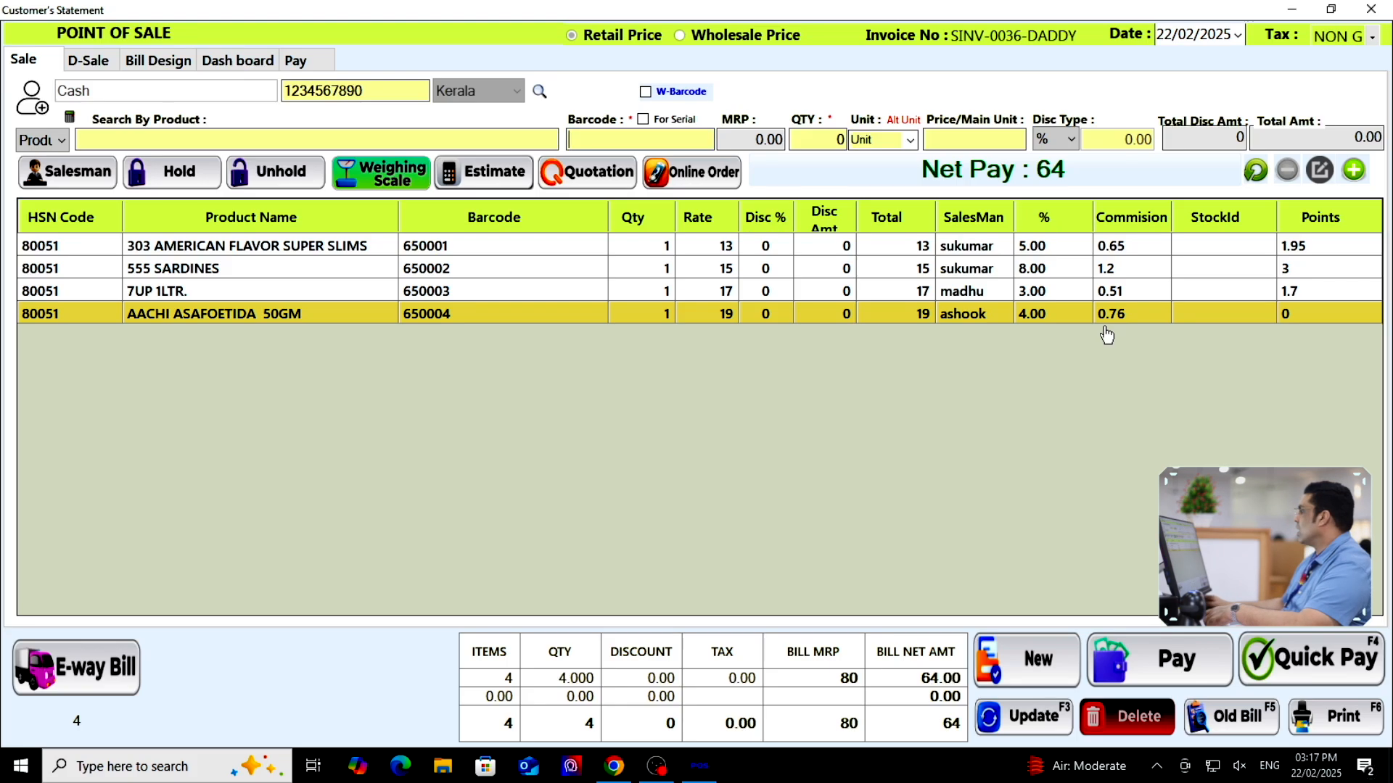
Settle the 64 bill with Quick Pay and close the preview and POS
left_click(1312, 669)
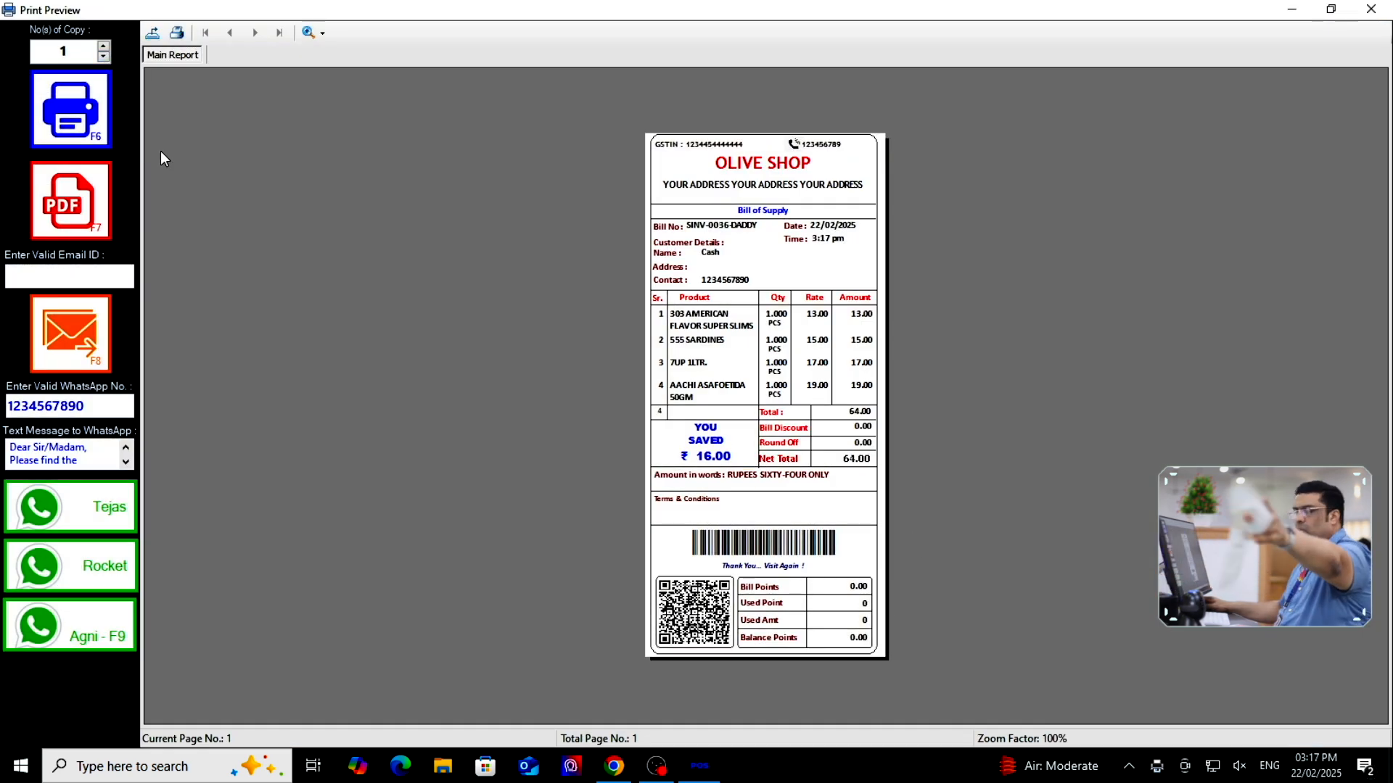
left_click(1370, 9)
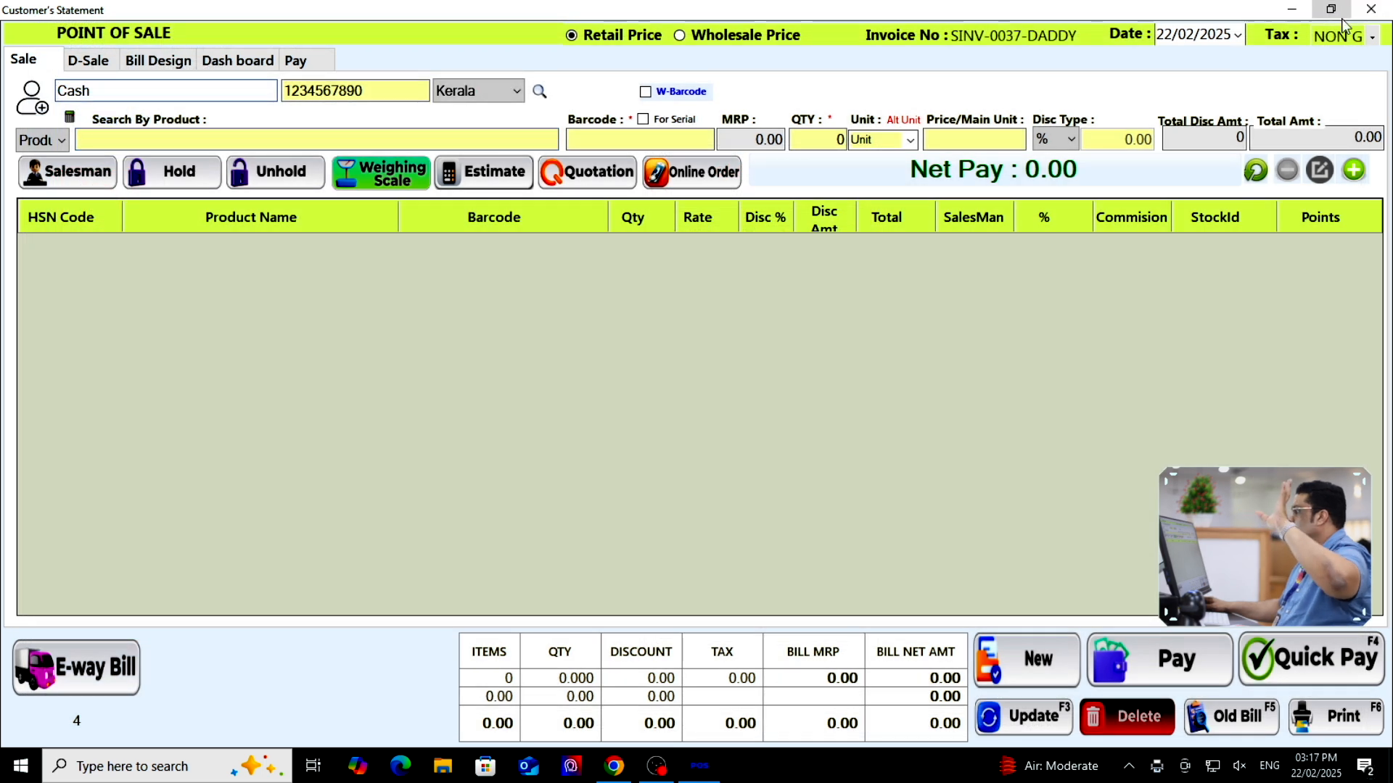
left_click(1368, 10)
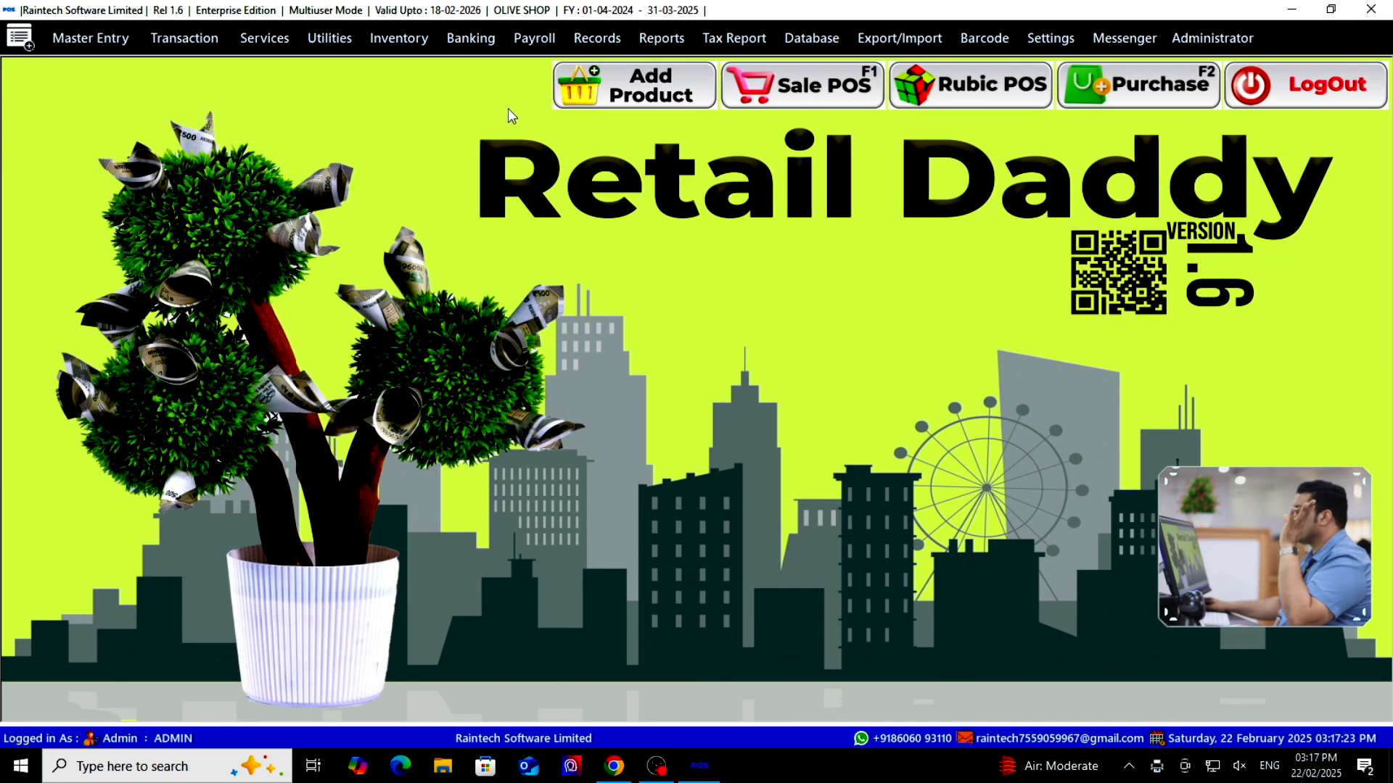
In Inventory > Sales Man Payment, choose the salesman and save a payment of 1
left_click(392, 39)
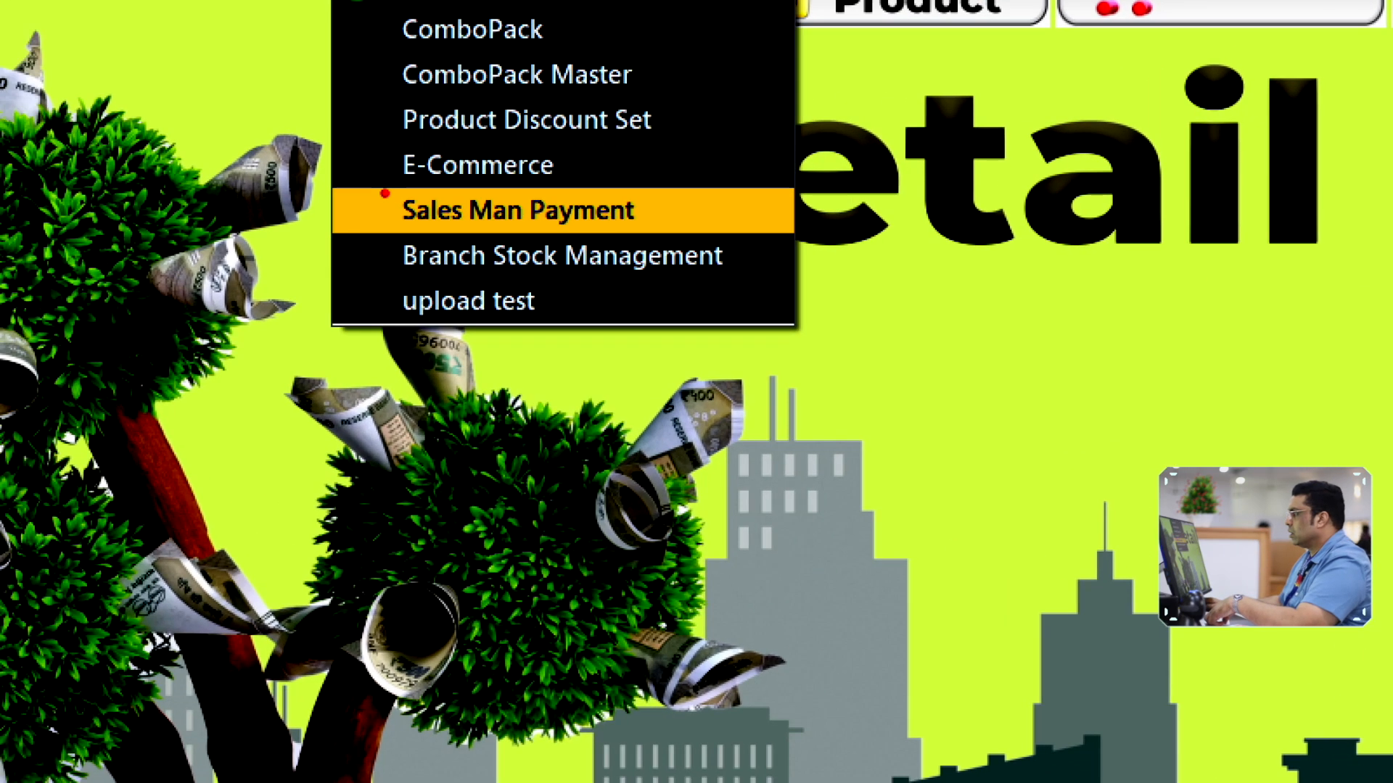
left_click(462, 199)
left_click(398, 38)
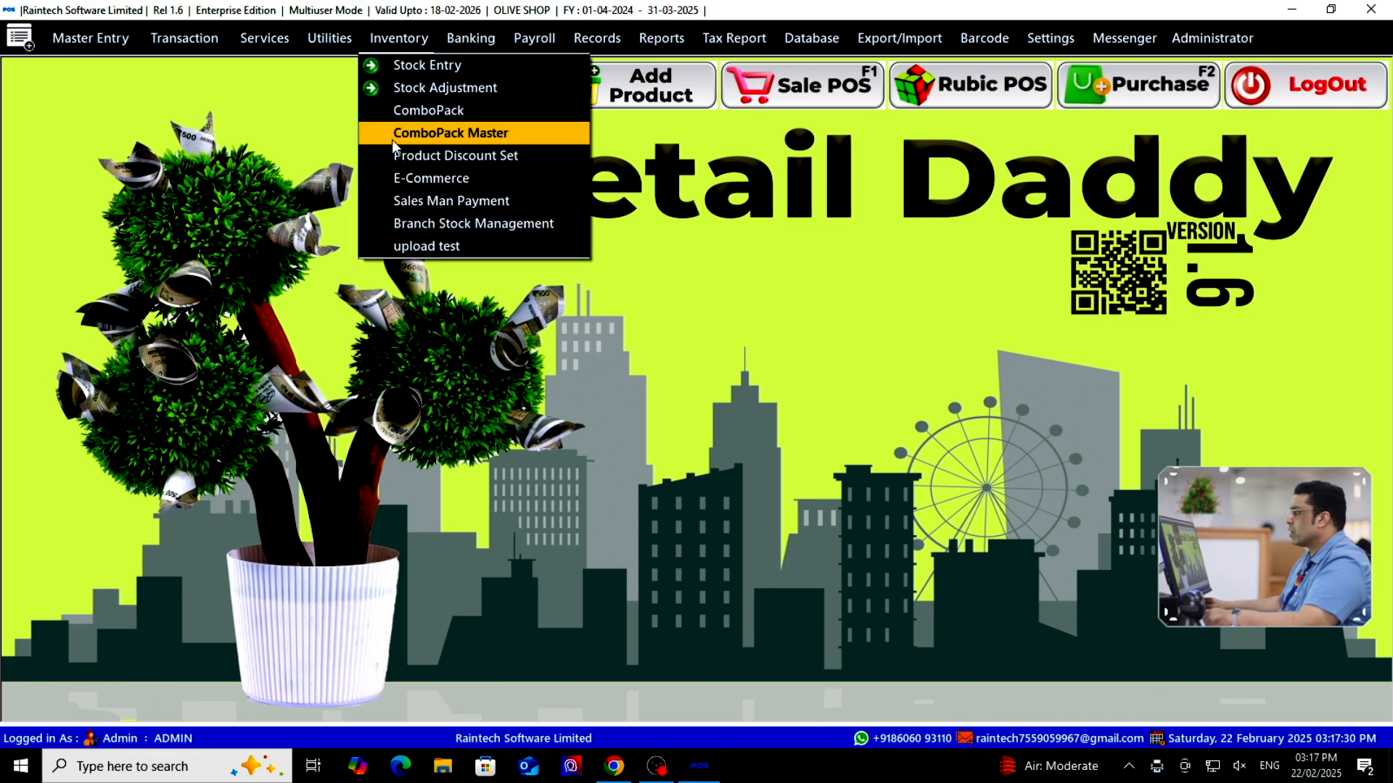
left_click(427, 198)
left_click(261, 130)
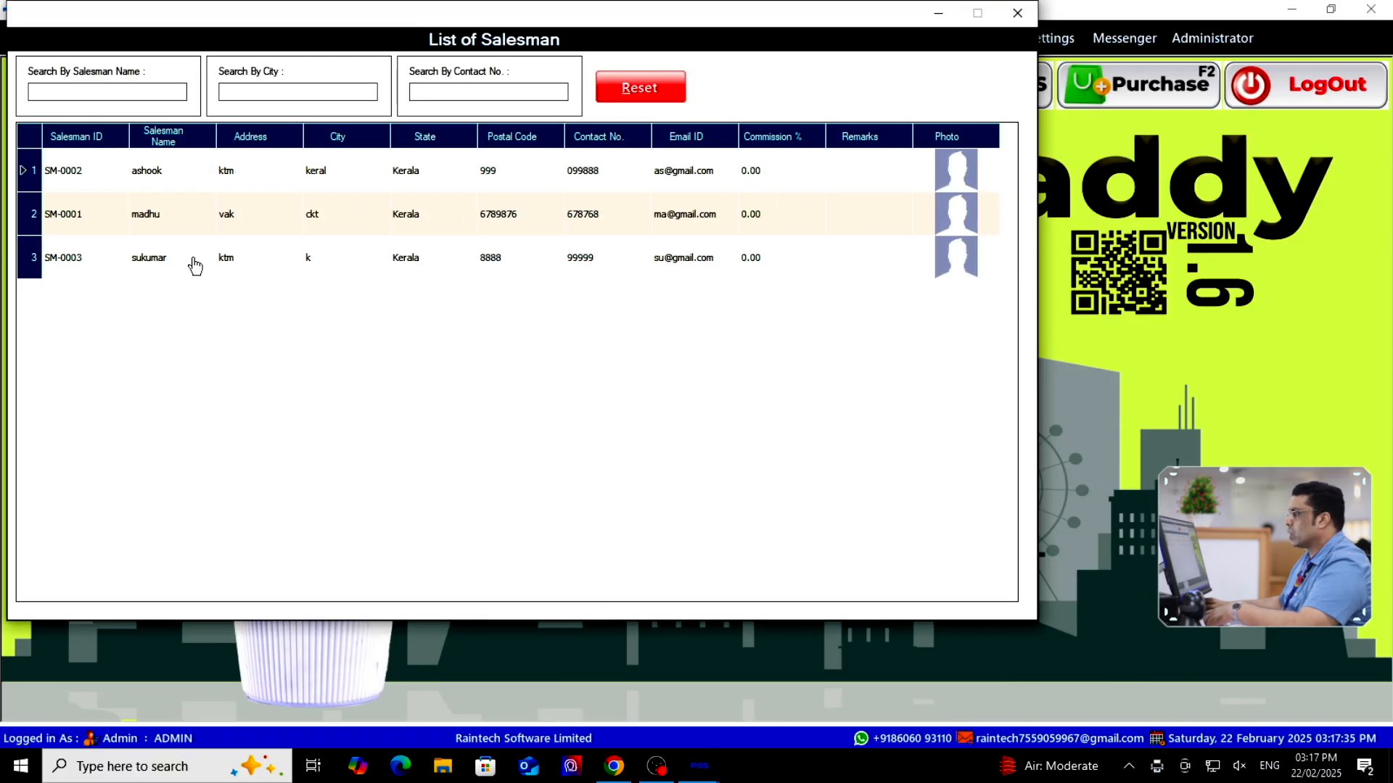
double_click(190, 261)
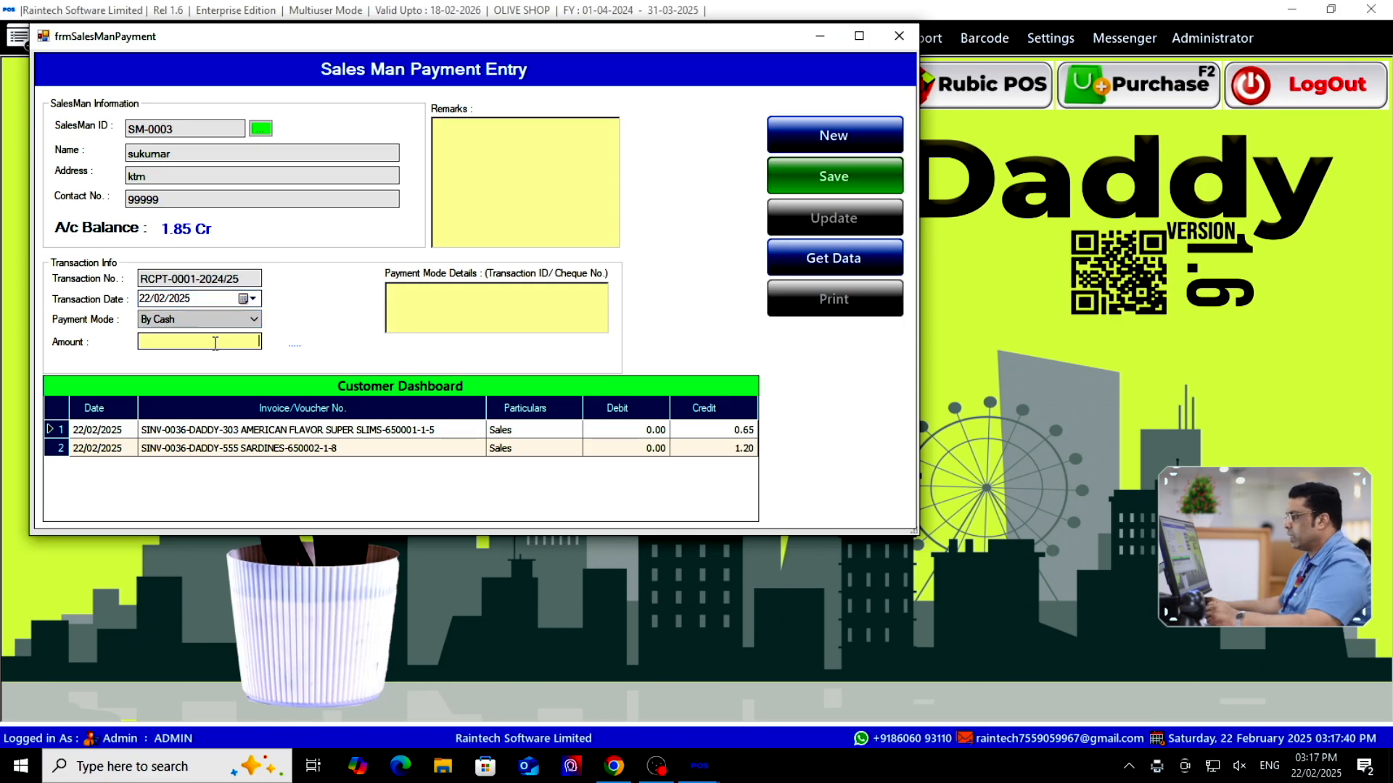
type("1")
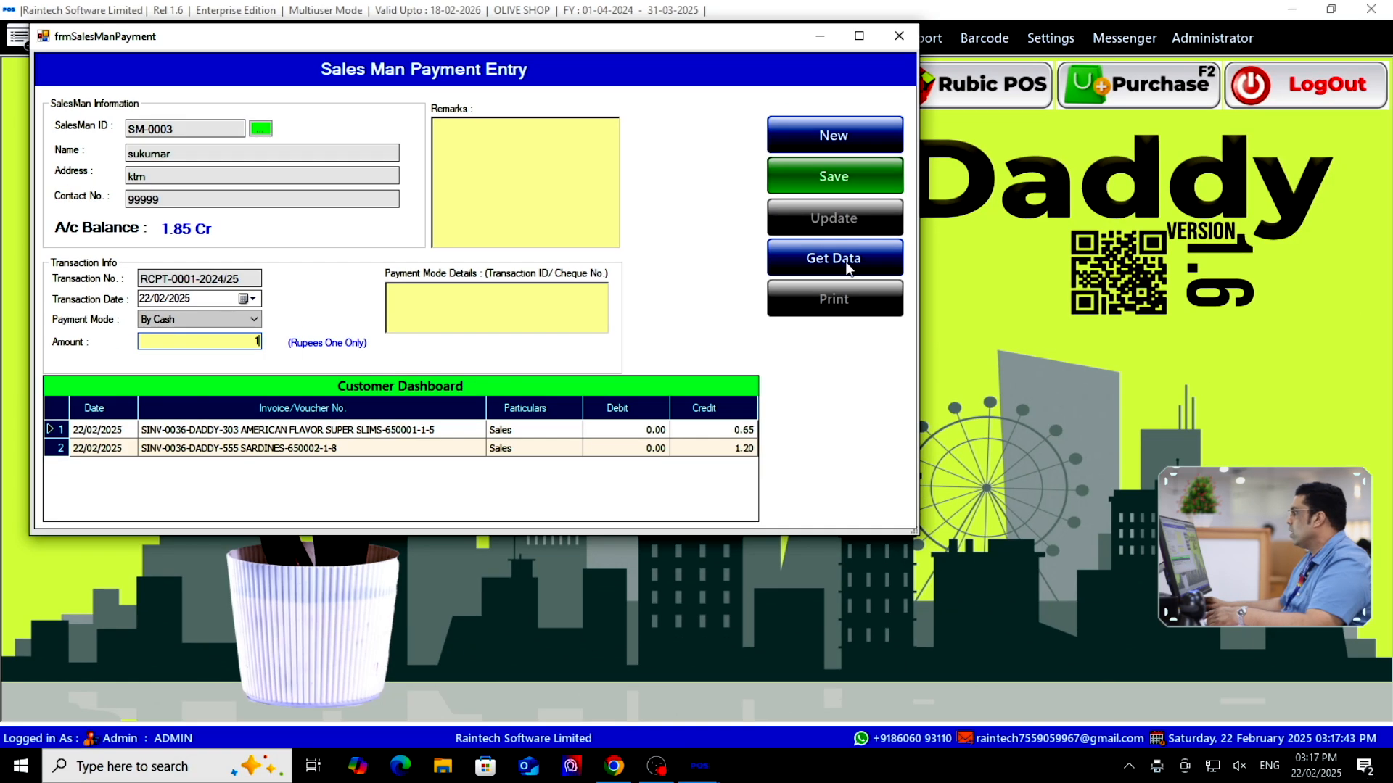
left_click(834, 177)
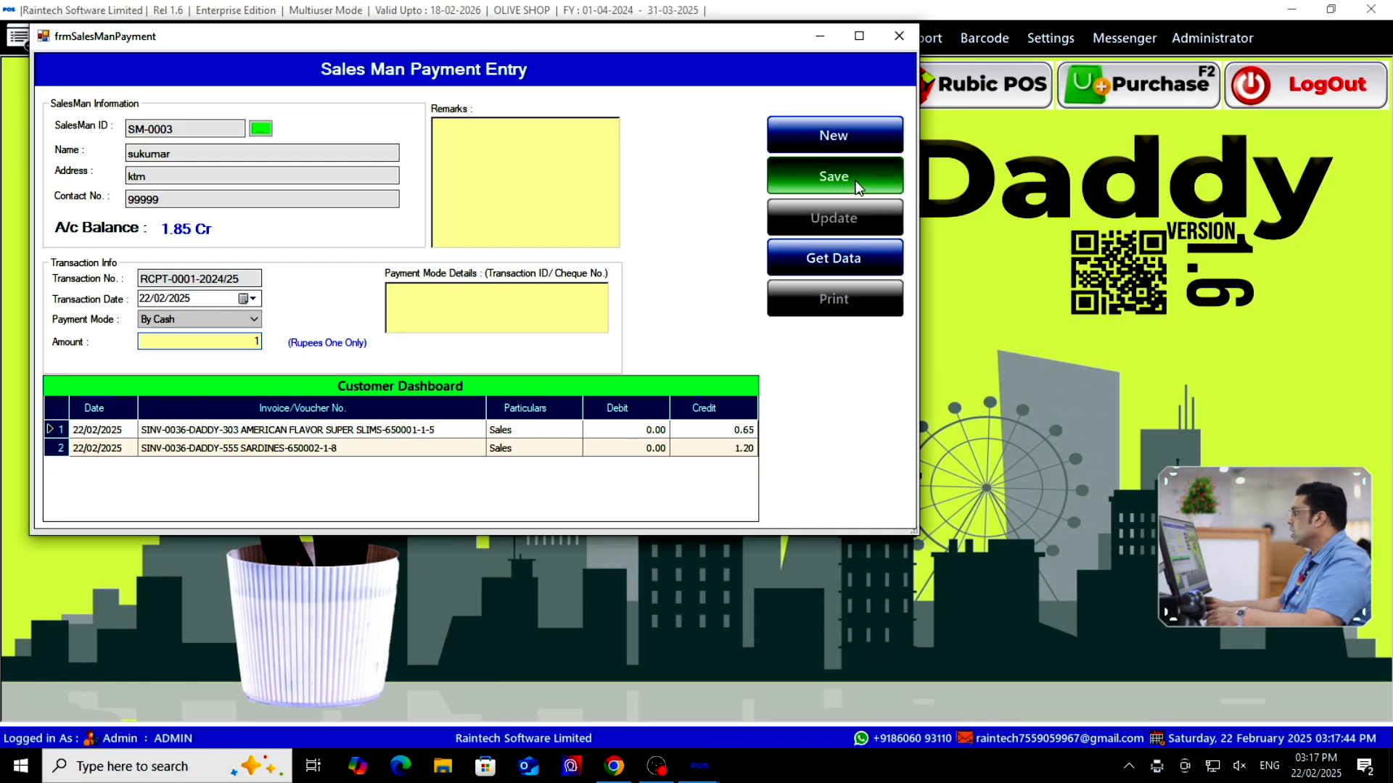
View receipt RCPT-0001-2024/25, then reload the salesman to confirm the 0.85 Cr balance
left_click(700, 446)
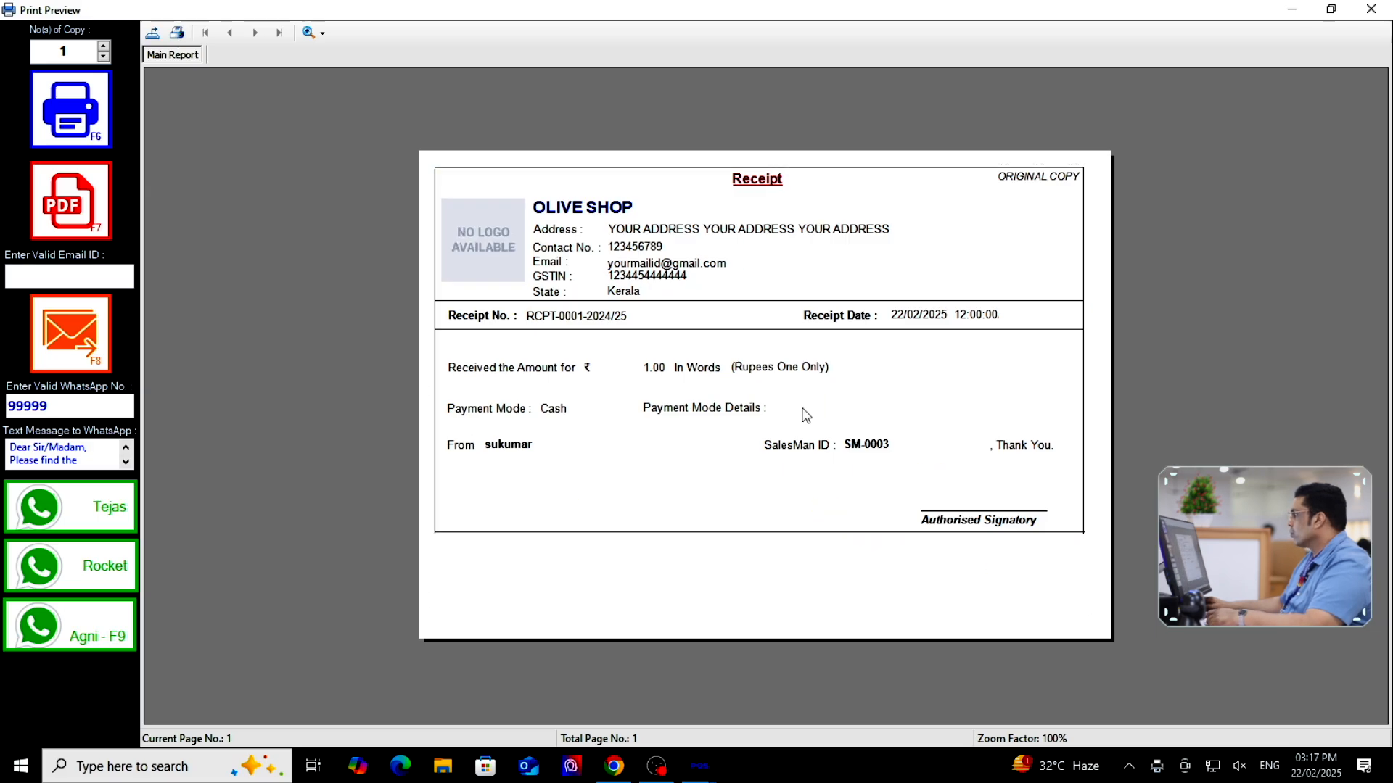
left_click(1370, 9)
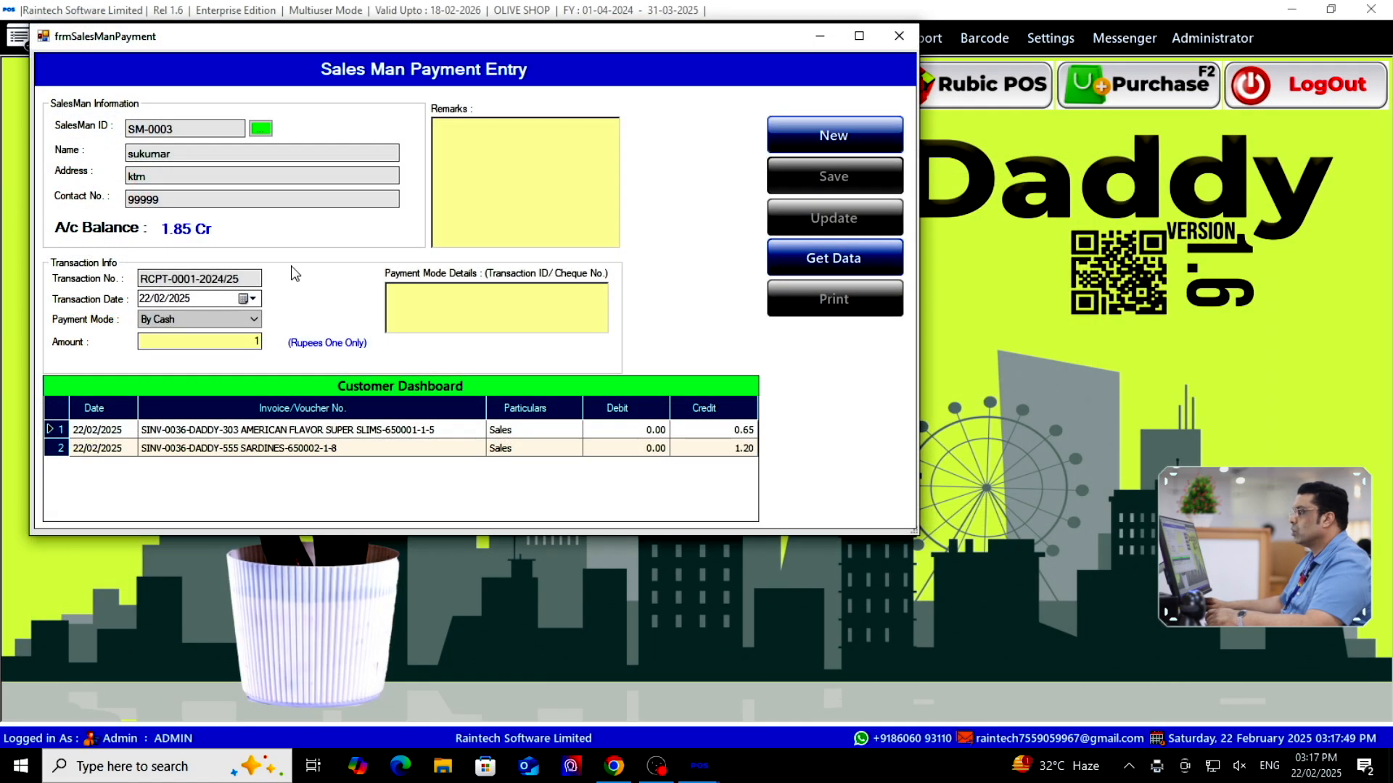
left_click(260, 126)
double_click(164, 260)
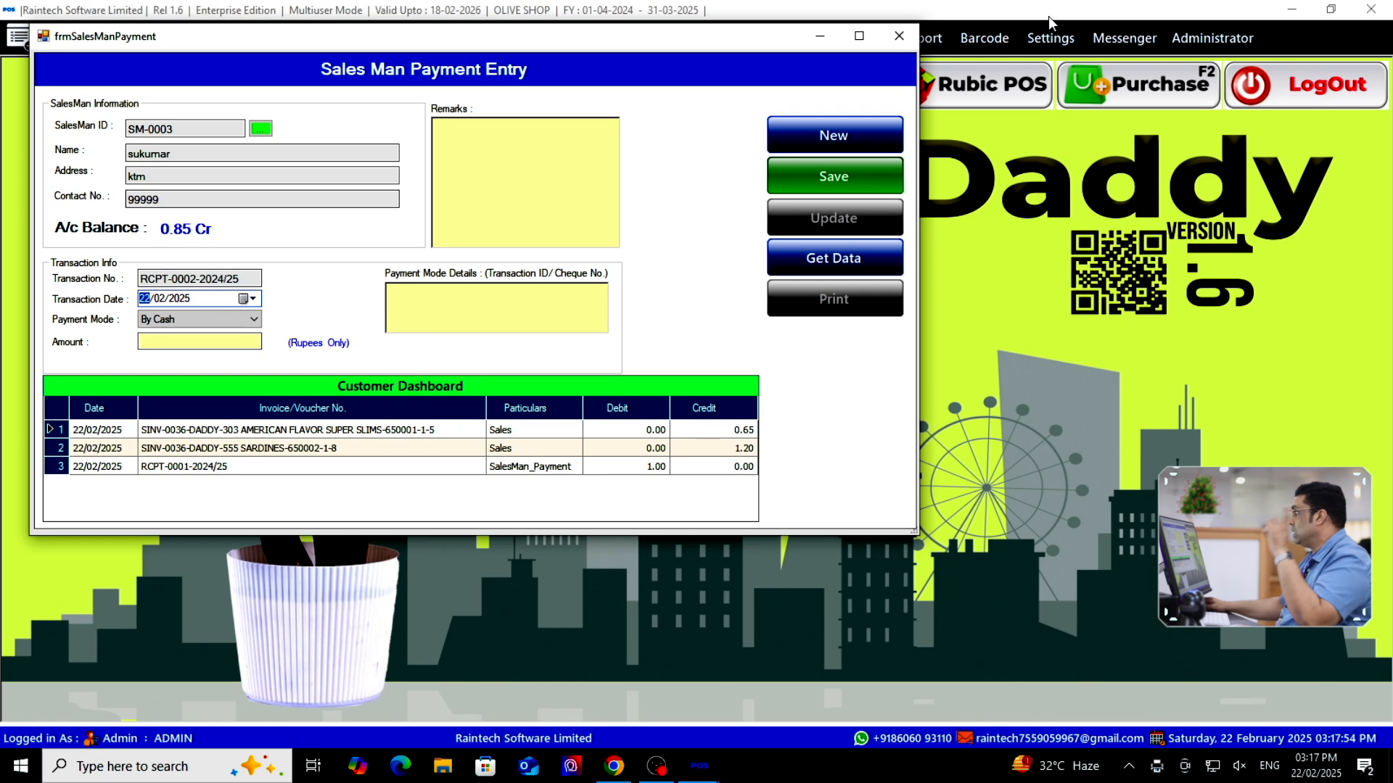
Generate the Salesman Ledger report for SM-0003 from Reports > Ledger
left_click(898, 35)
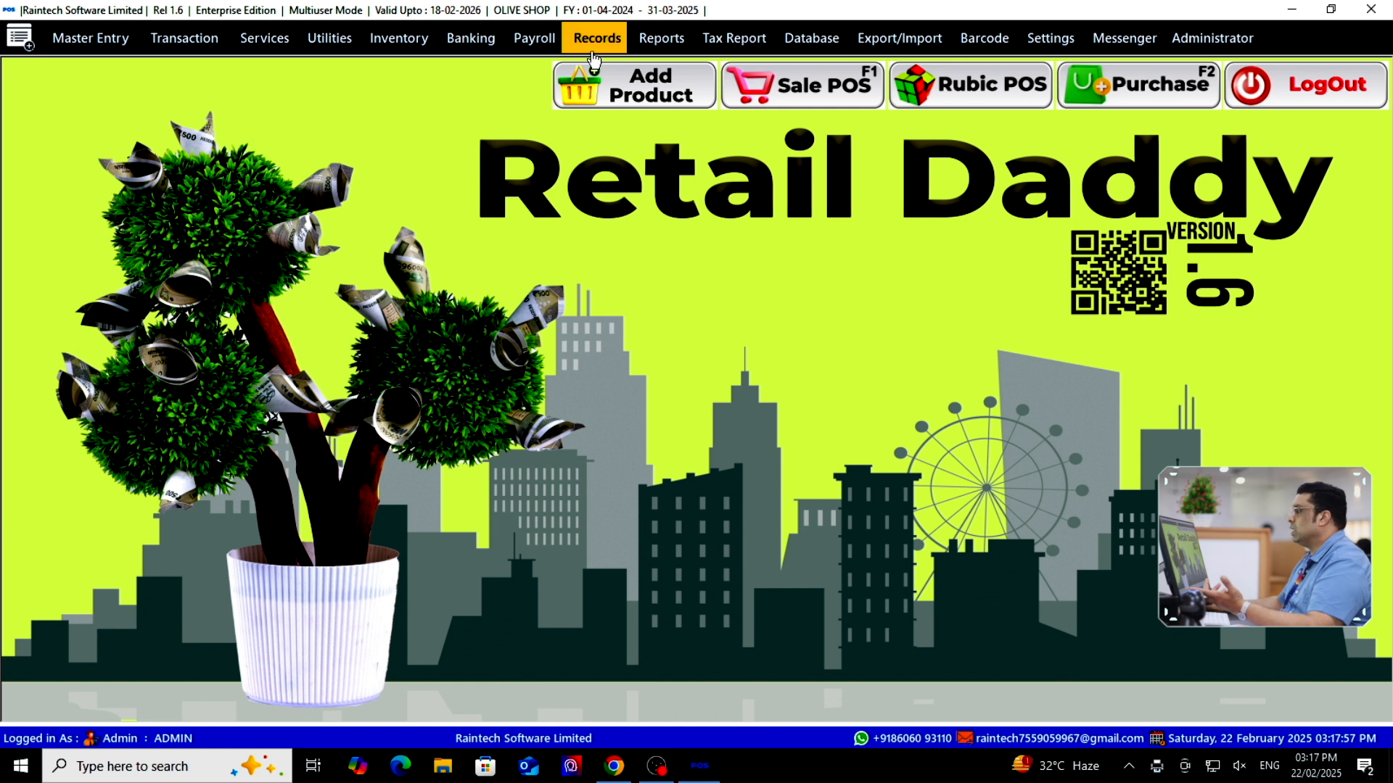
left_click(660, 38)
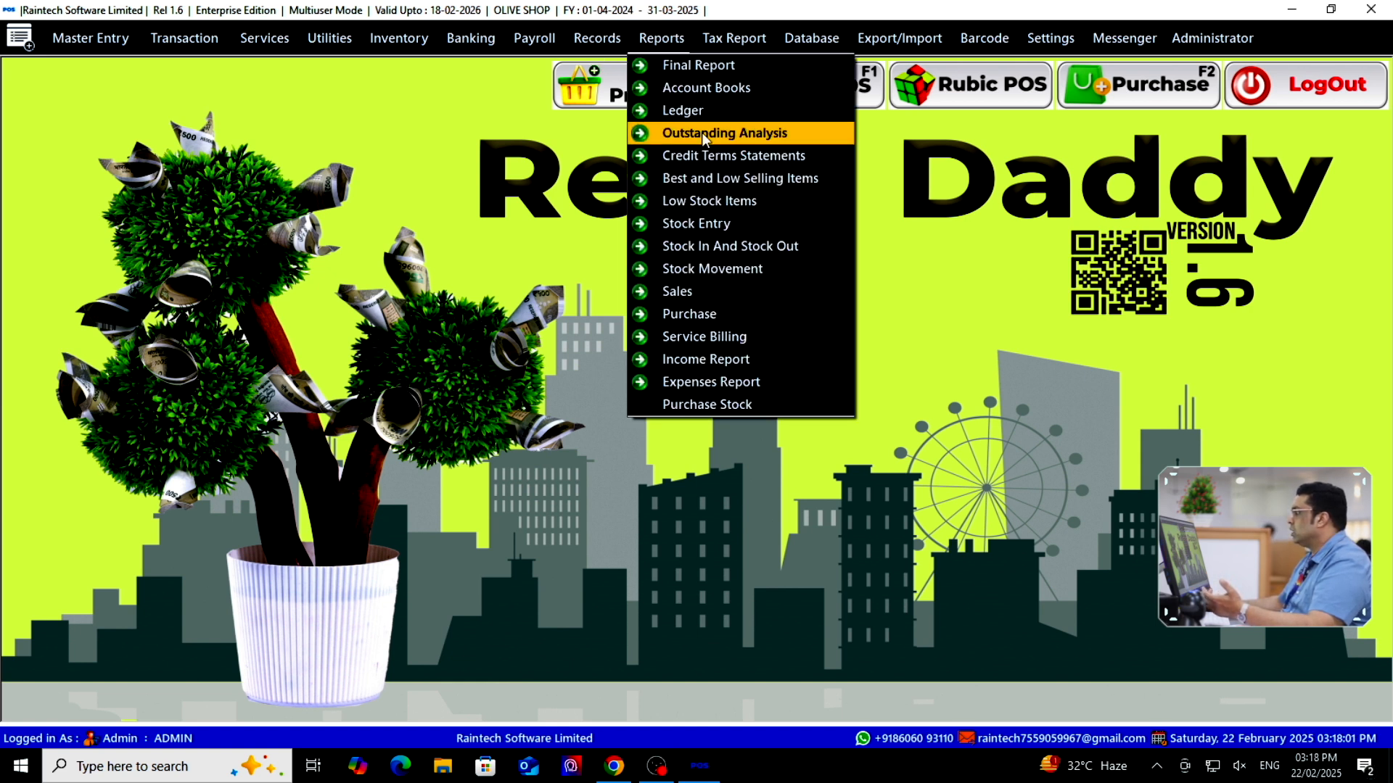
mouse_move(702, 111)
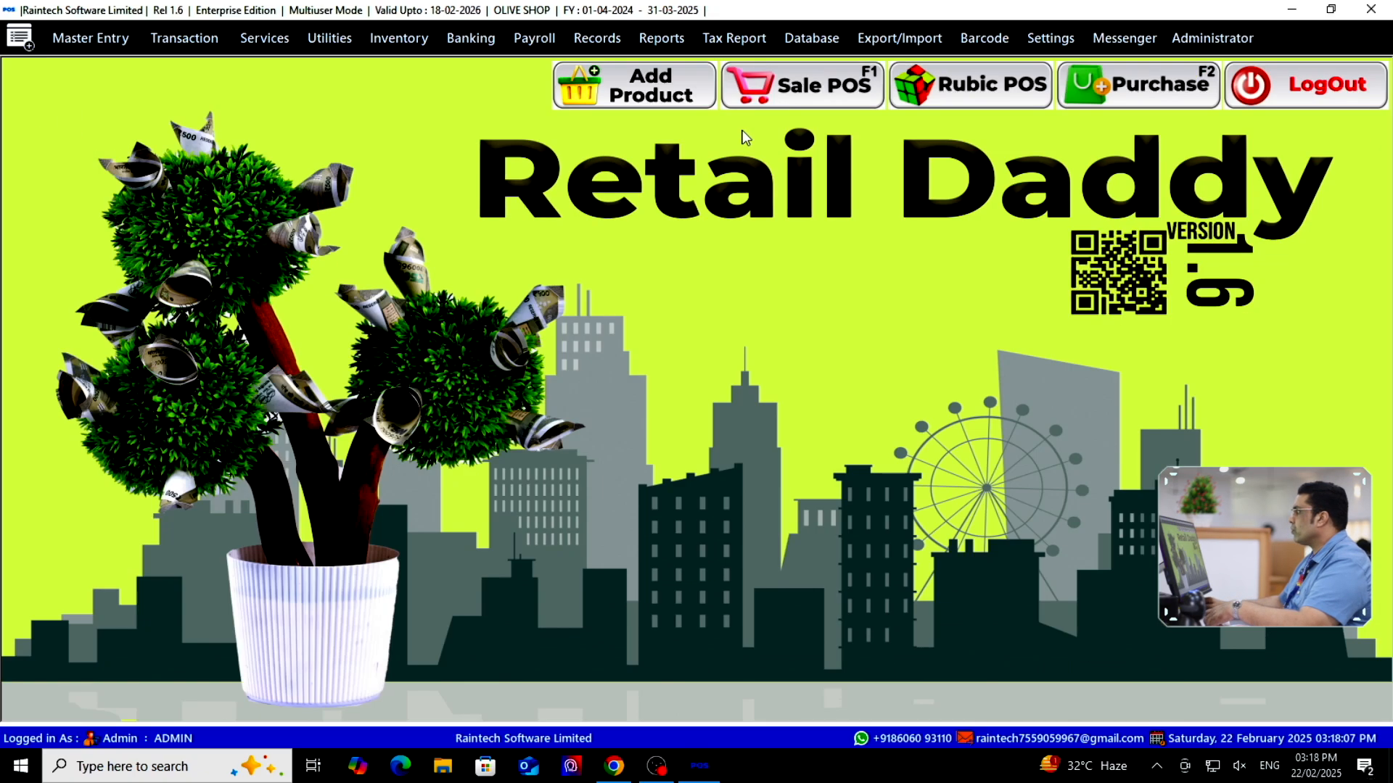
left_click(658, 42)
mouse_move(681, 103)
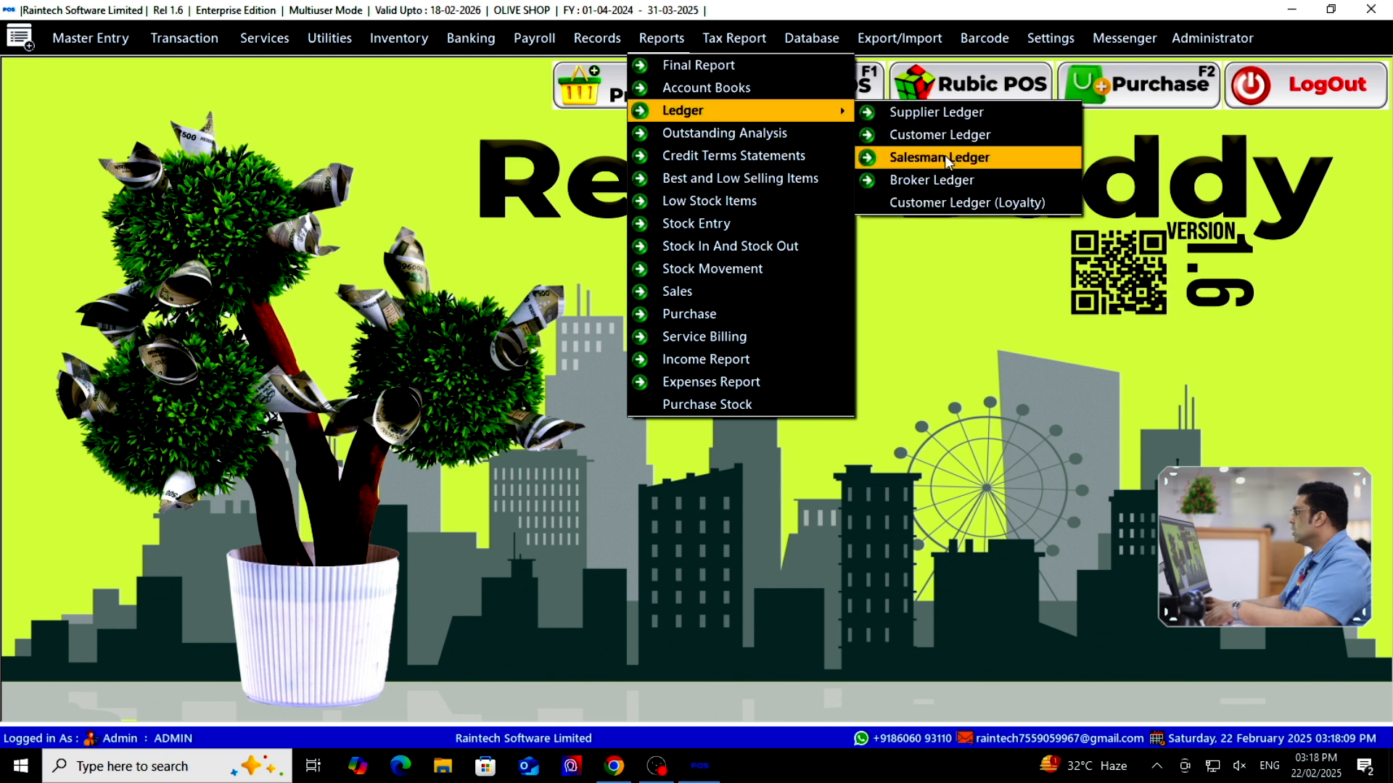
left_click(944, 155)
left_click(307, 190)
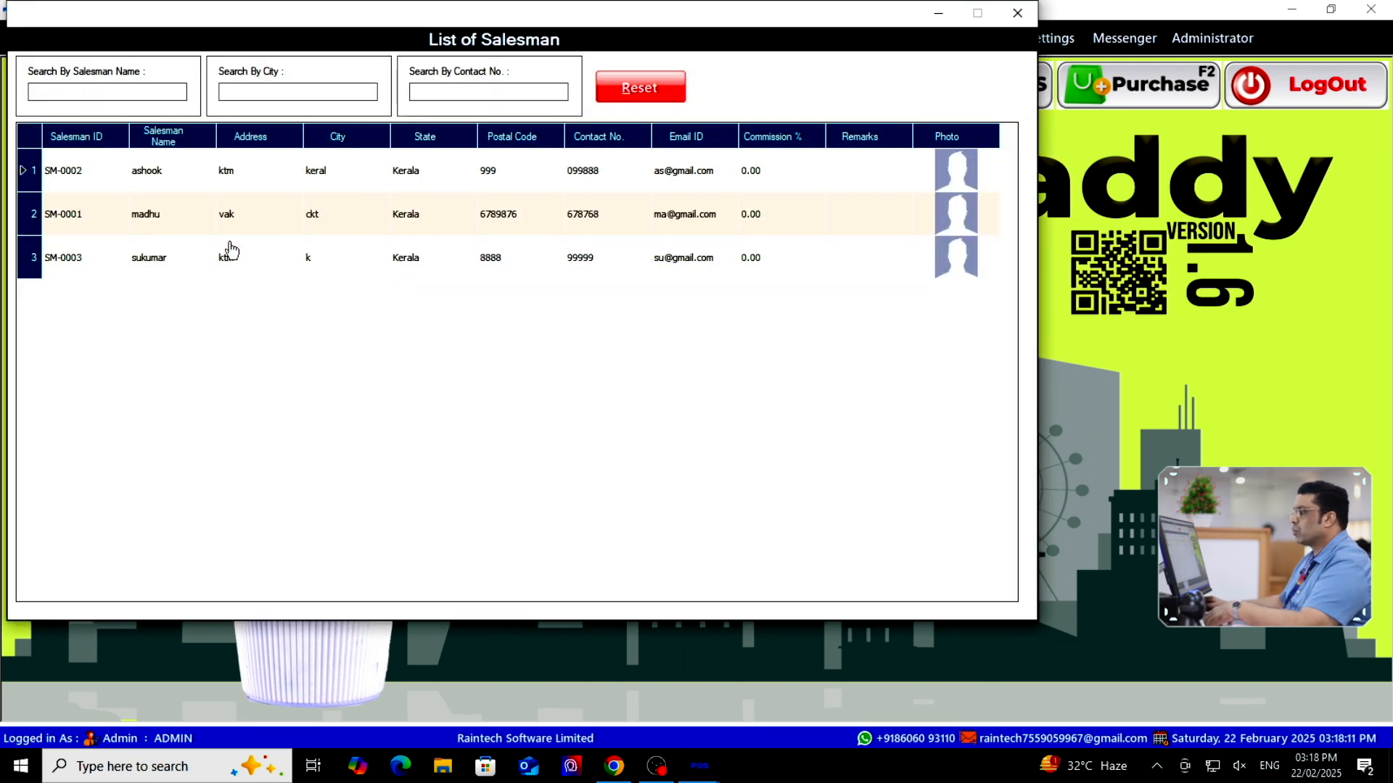
double_click(222, 254)
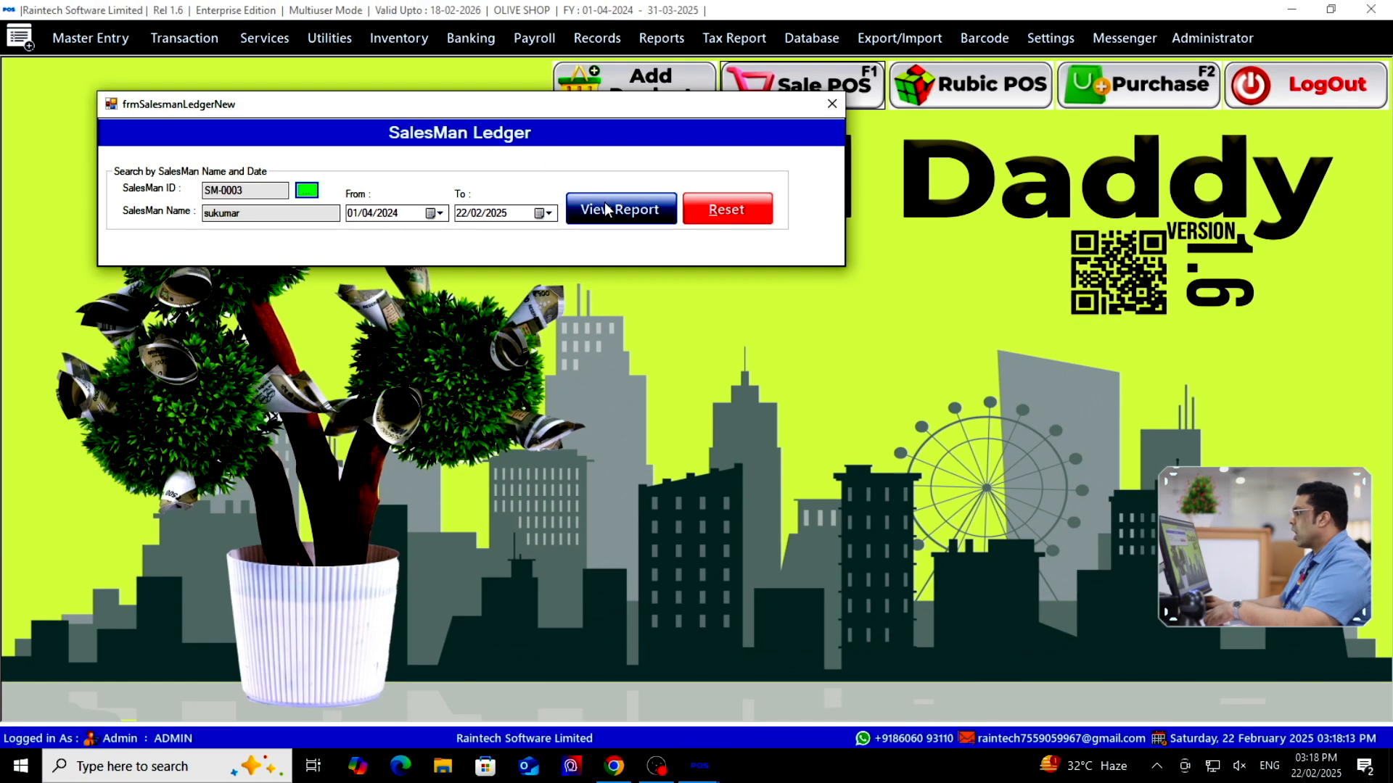
left_click(620, 218)
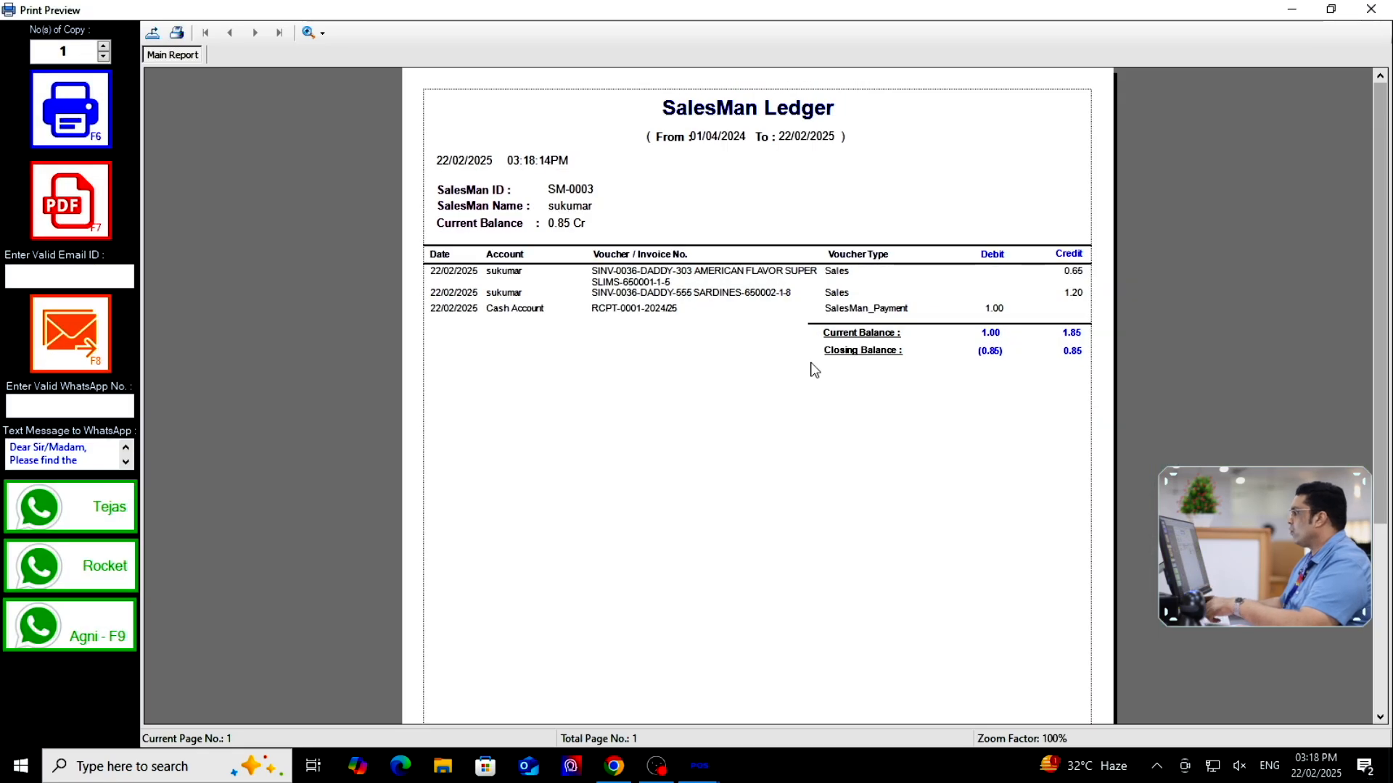
Zoom the ledger preview to 150%, review the 0.85 closing balance, and close it
left_click(319, 42)
left_click(357, 154)
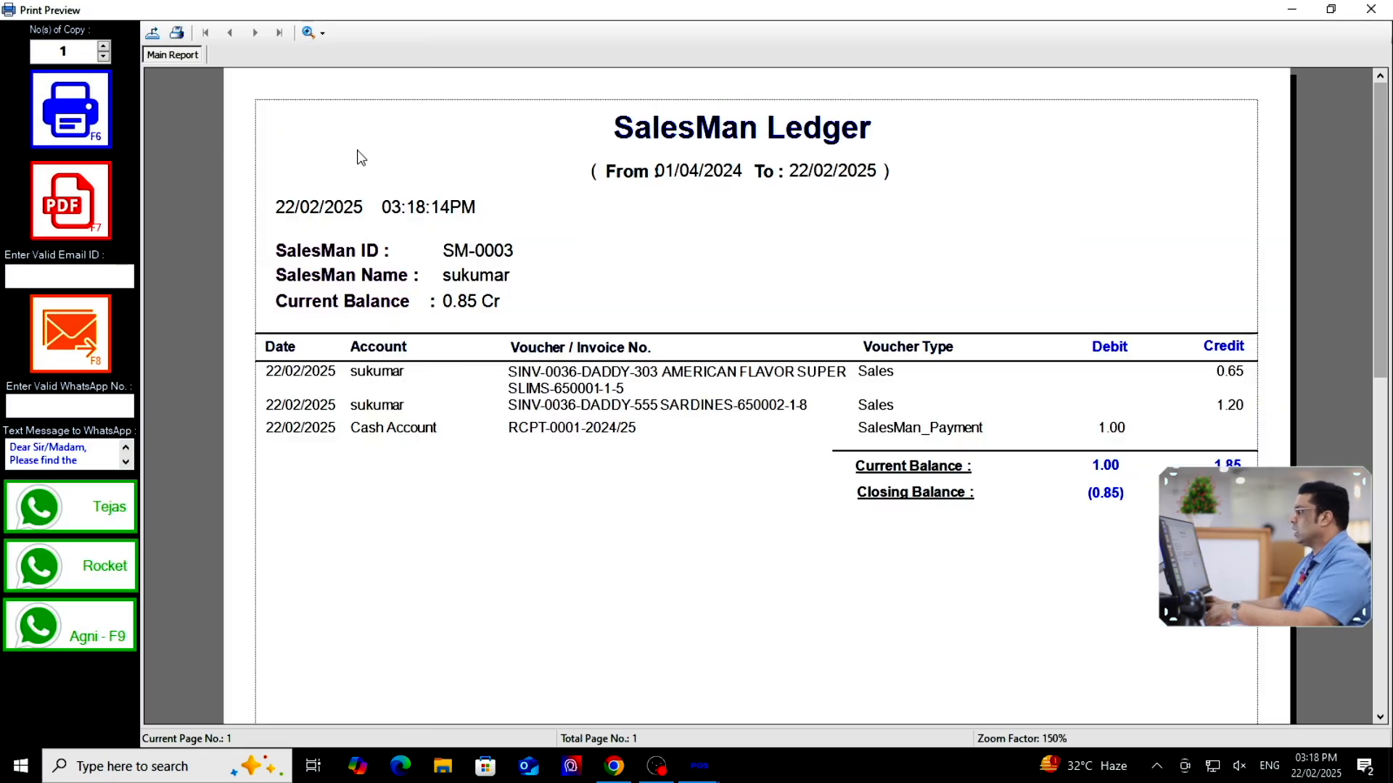
scroll(901, 319, "down", 1)
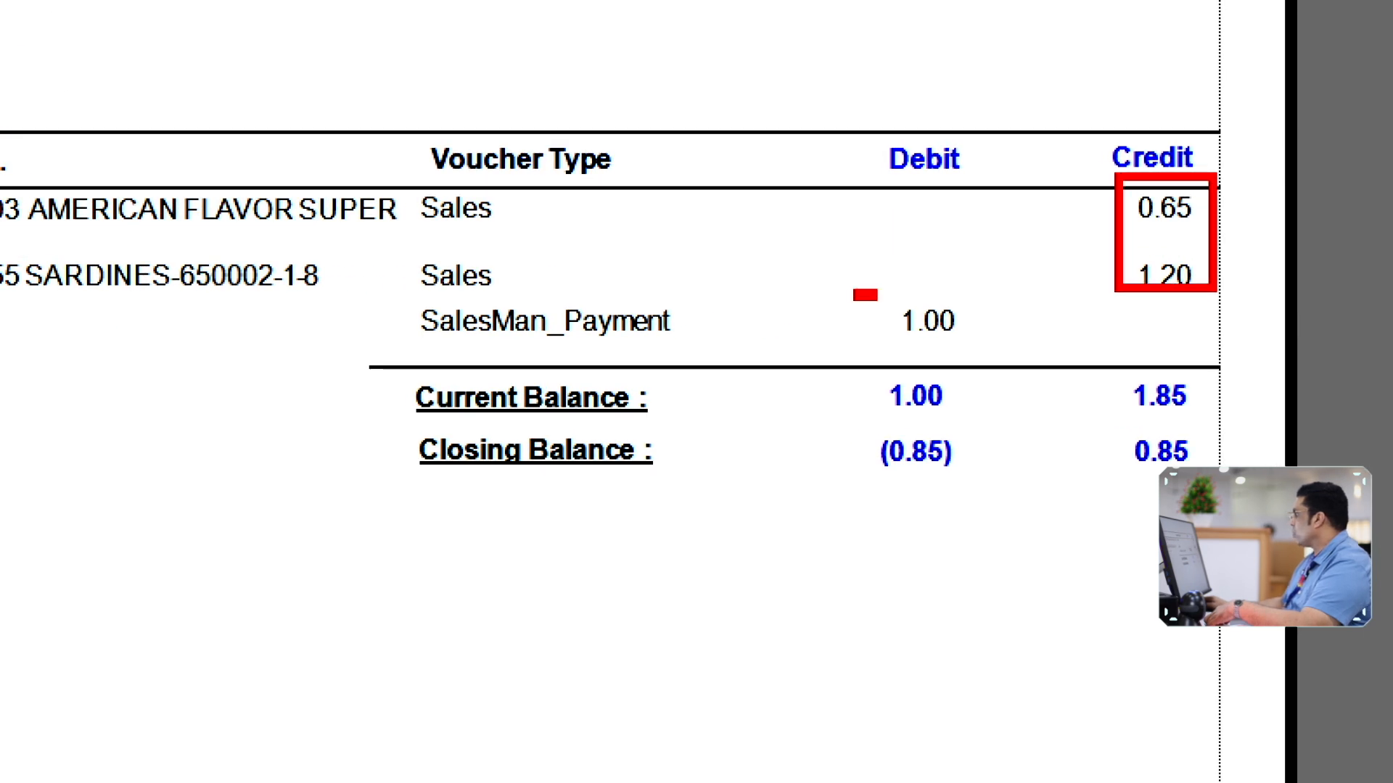
left_click_drag(860, 420, 1001, 500)
key("Escape")
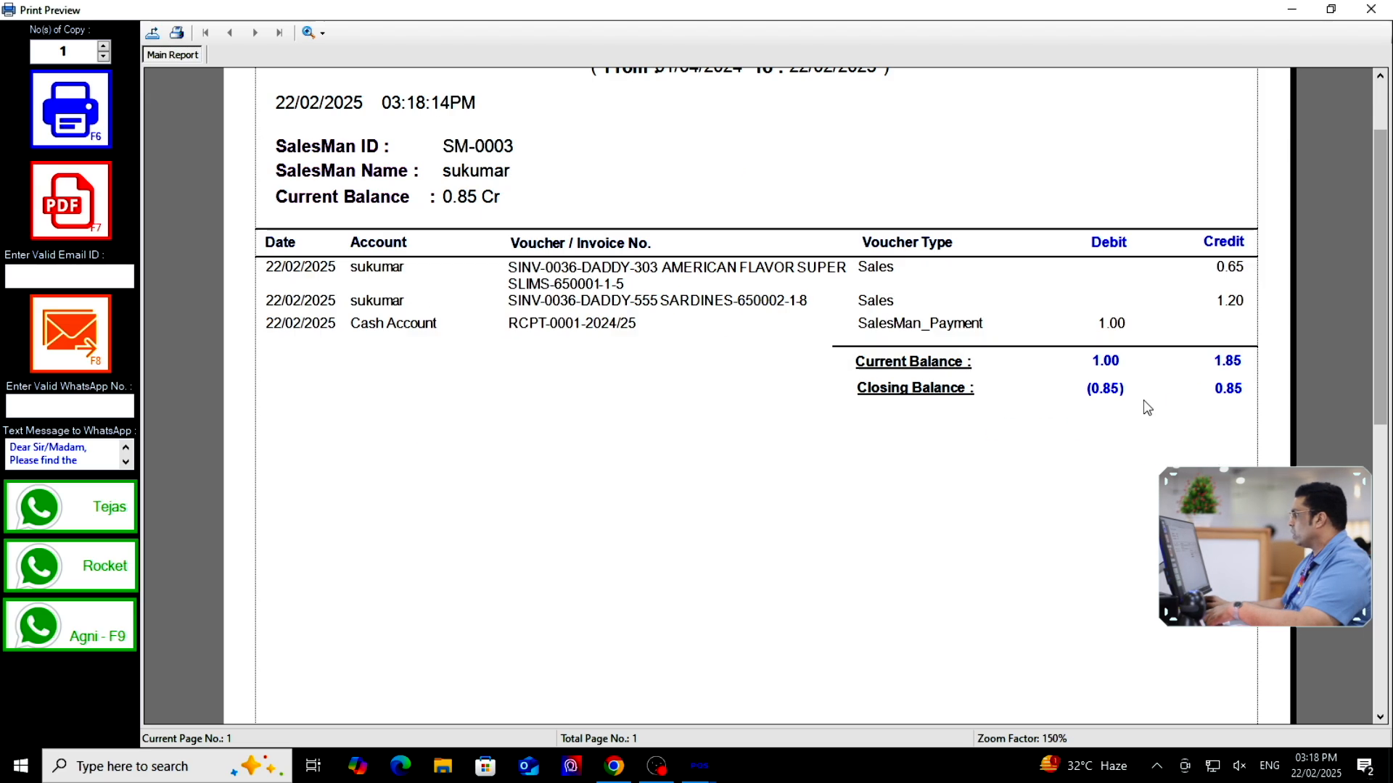
left_click(1375, 8)
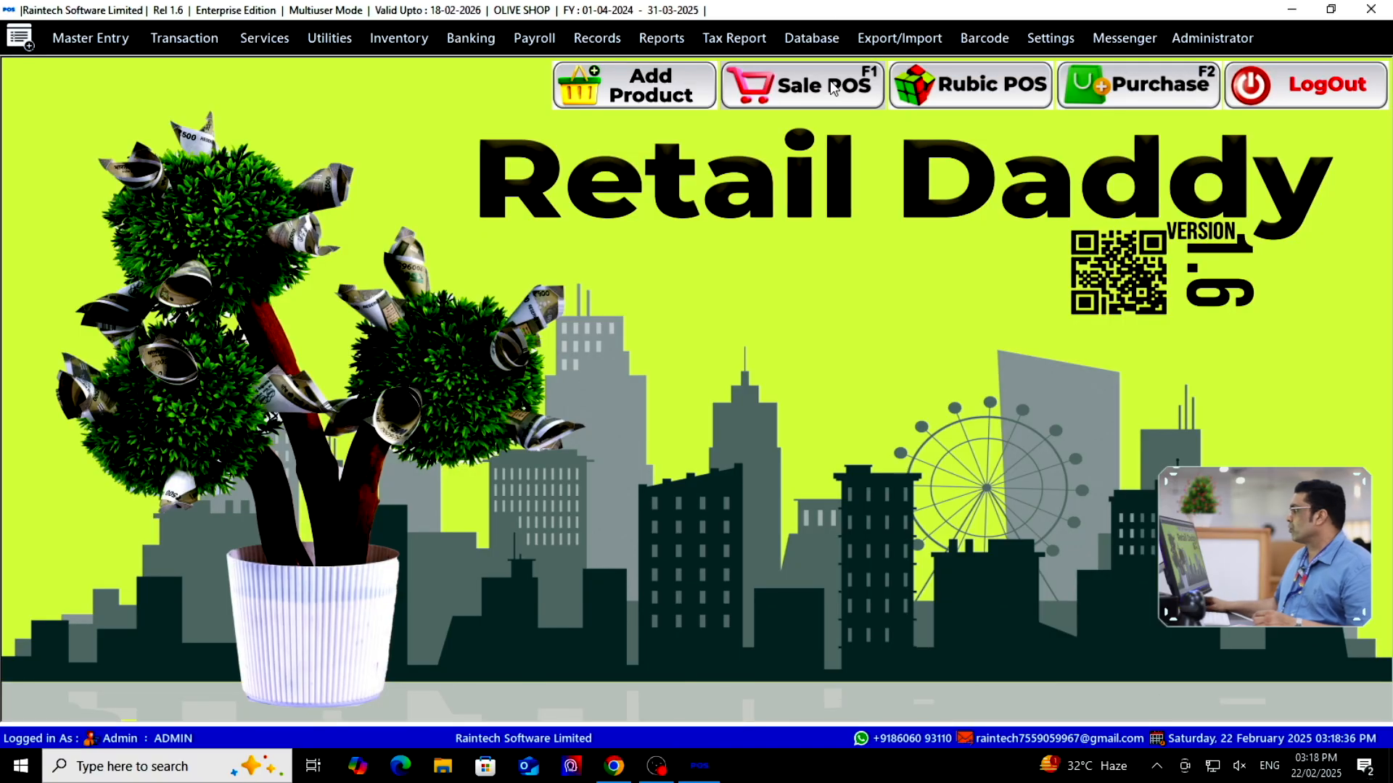
left_click(833, 87)
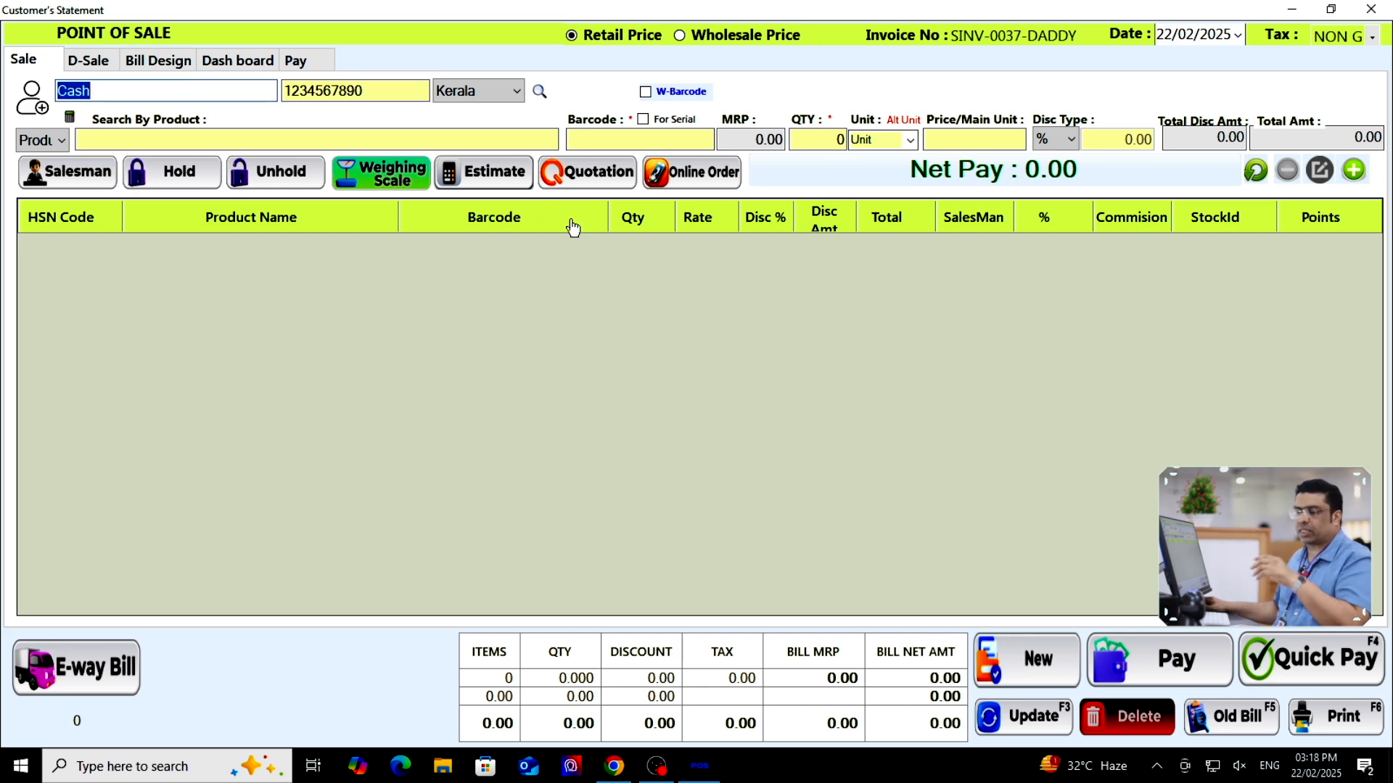
Switch to the Rubic POS touch screen and browse the BAKERY and VEGETABLES categories
key("Escape")
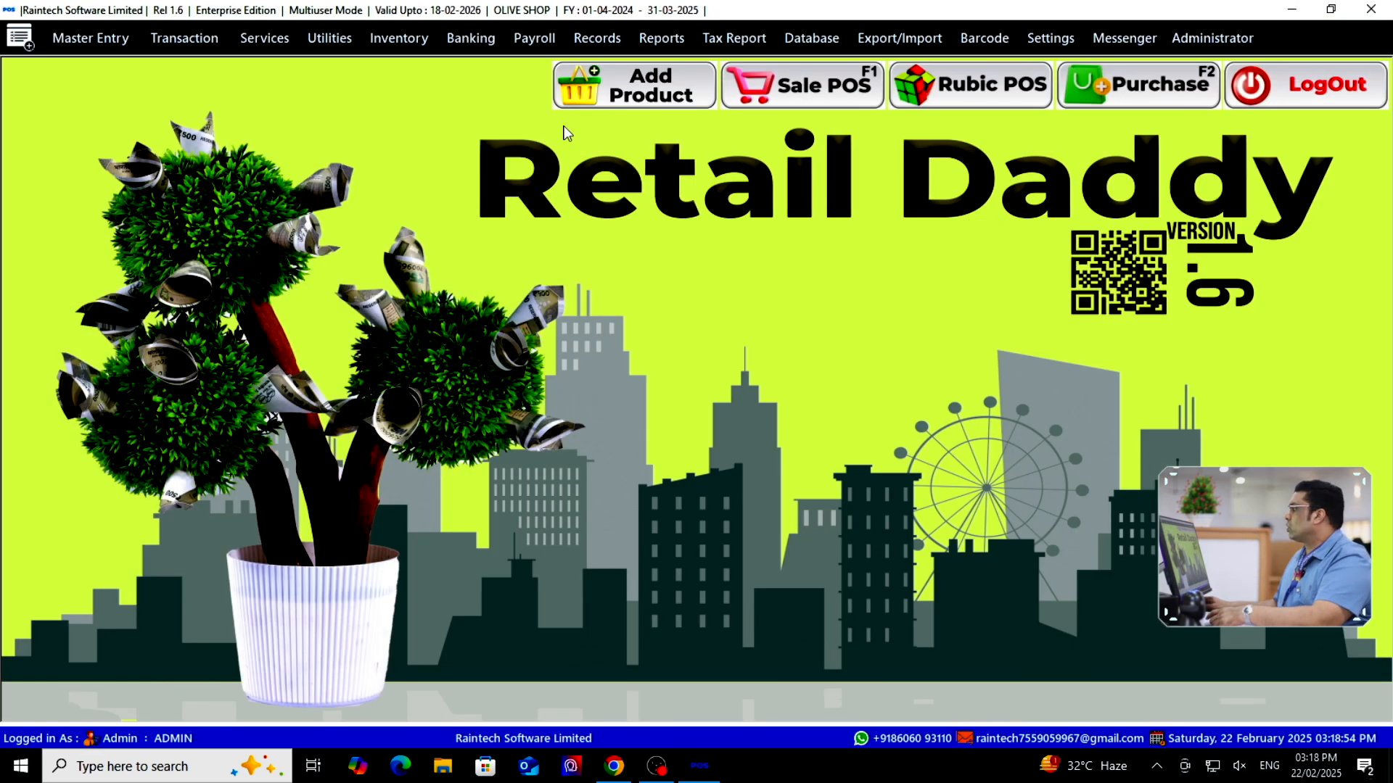
left_click(962, 105)
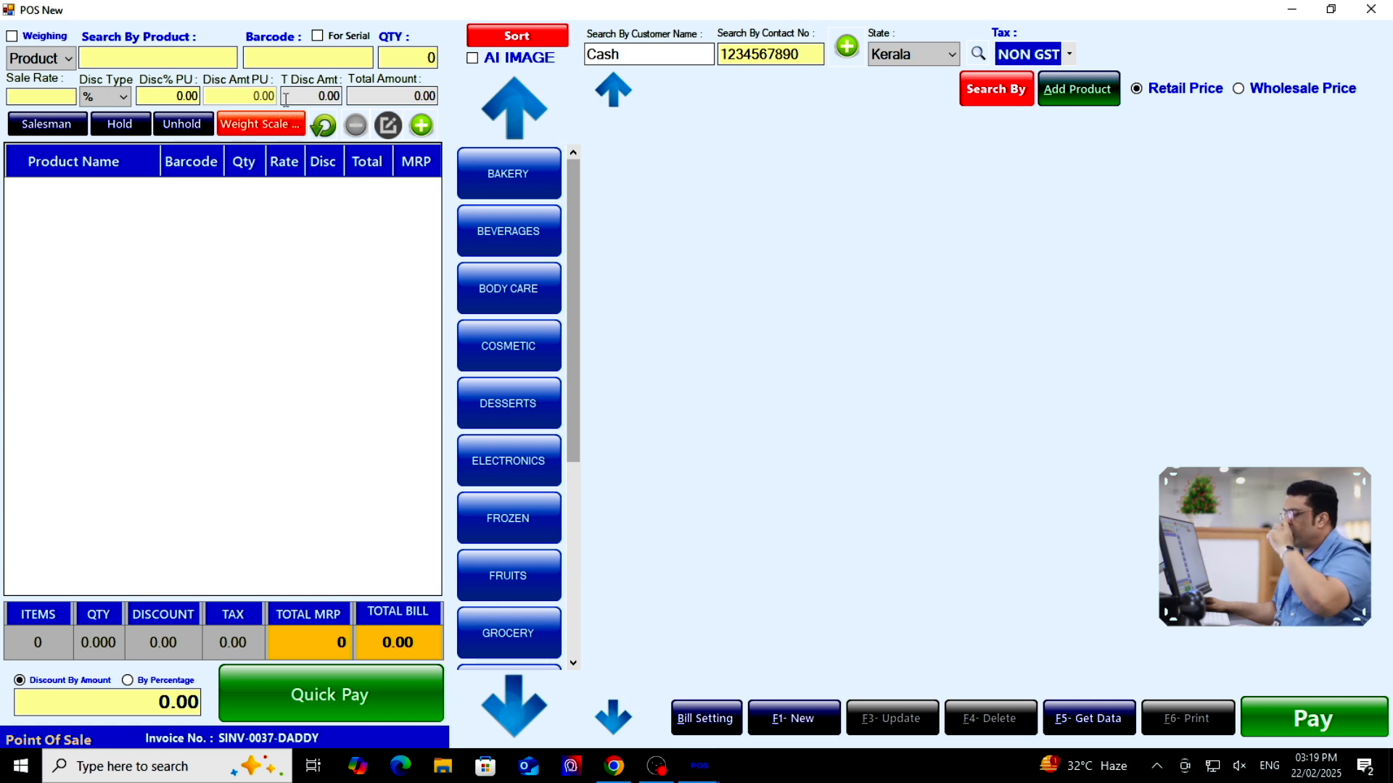
left_click(499, 192)
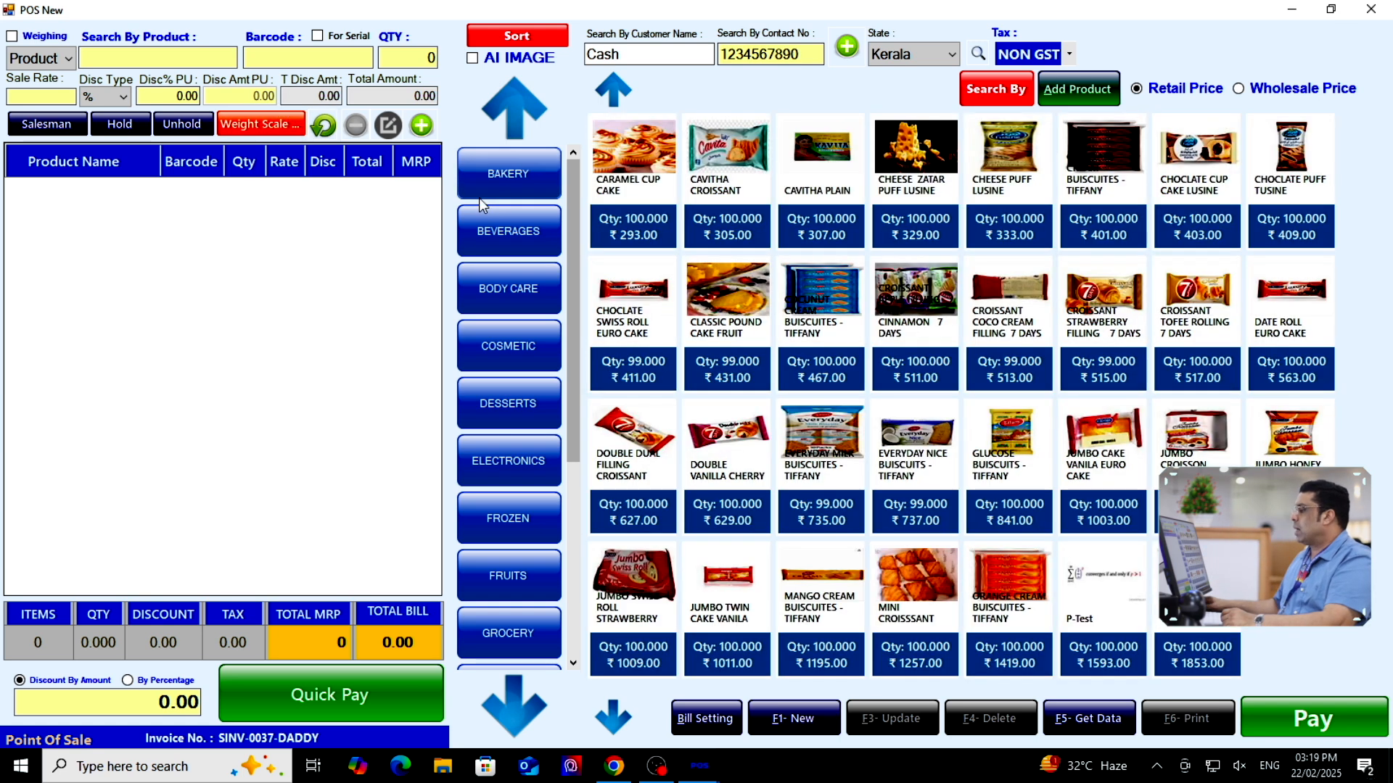
scroll(515, 595, "down", 5)
left_click(514, 590)
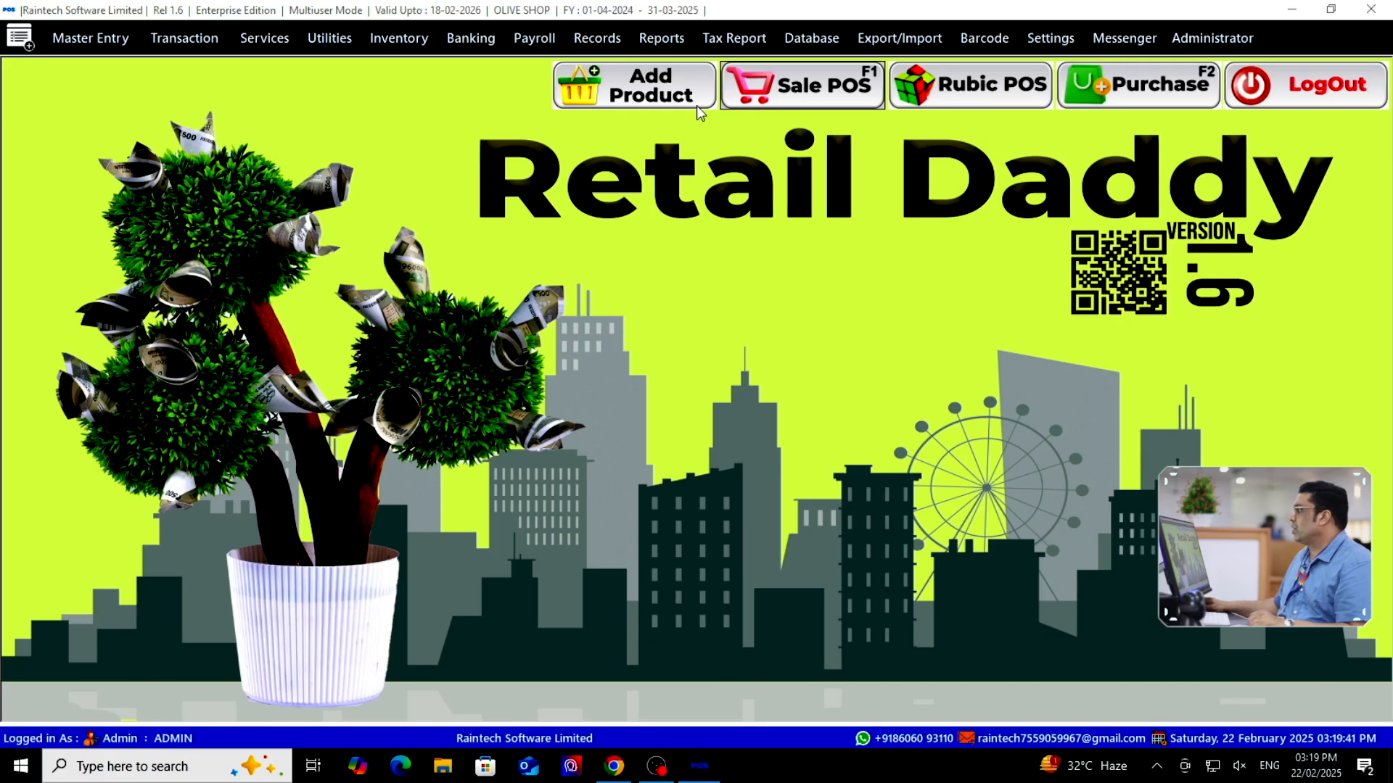
Open the product list and start a new blank product row
left_click(809, 84)
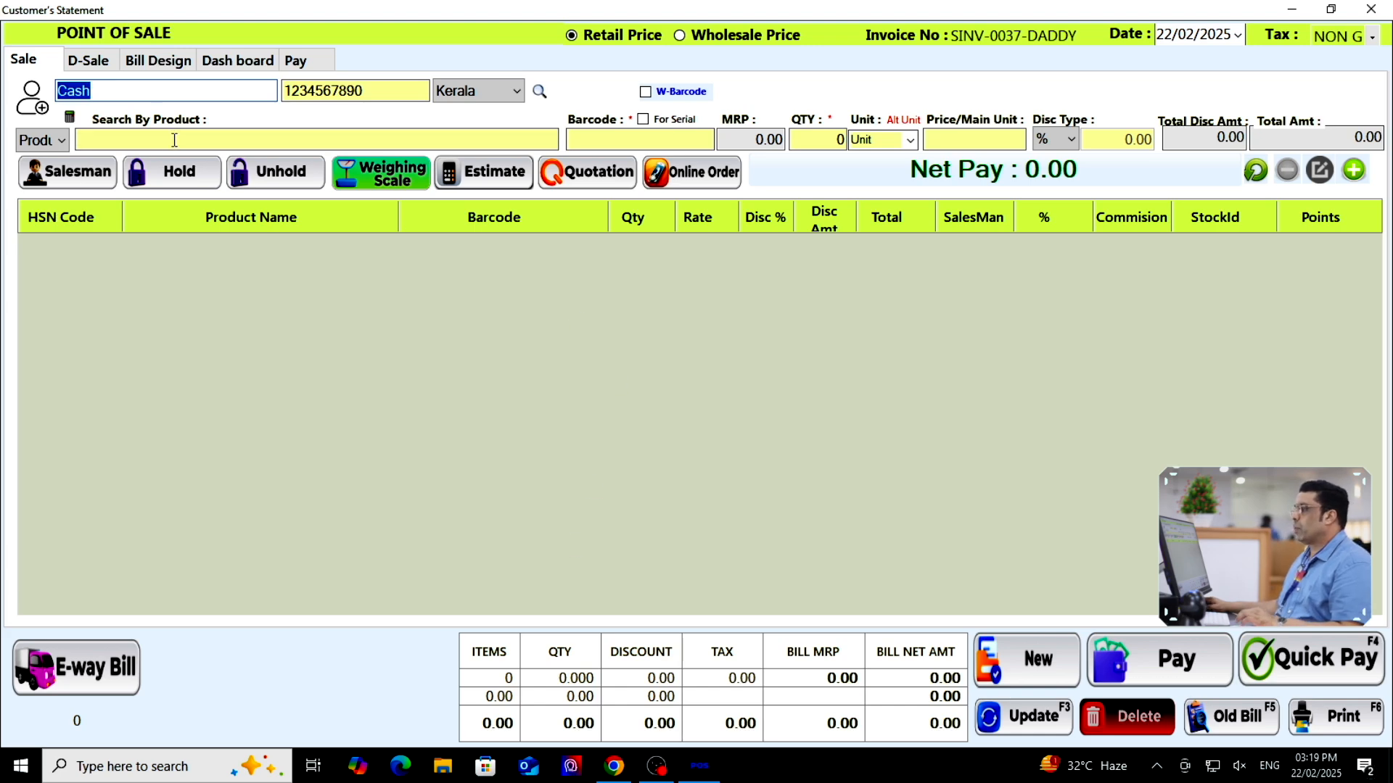
left_click(1371, 9)
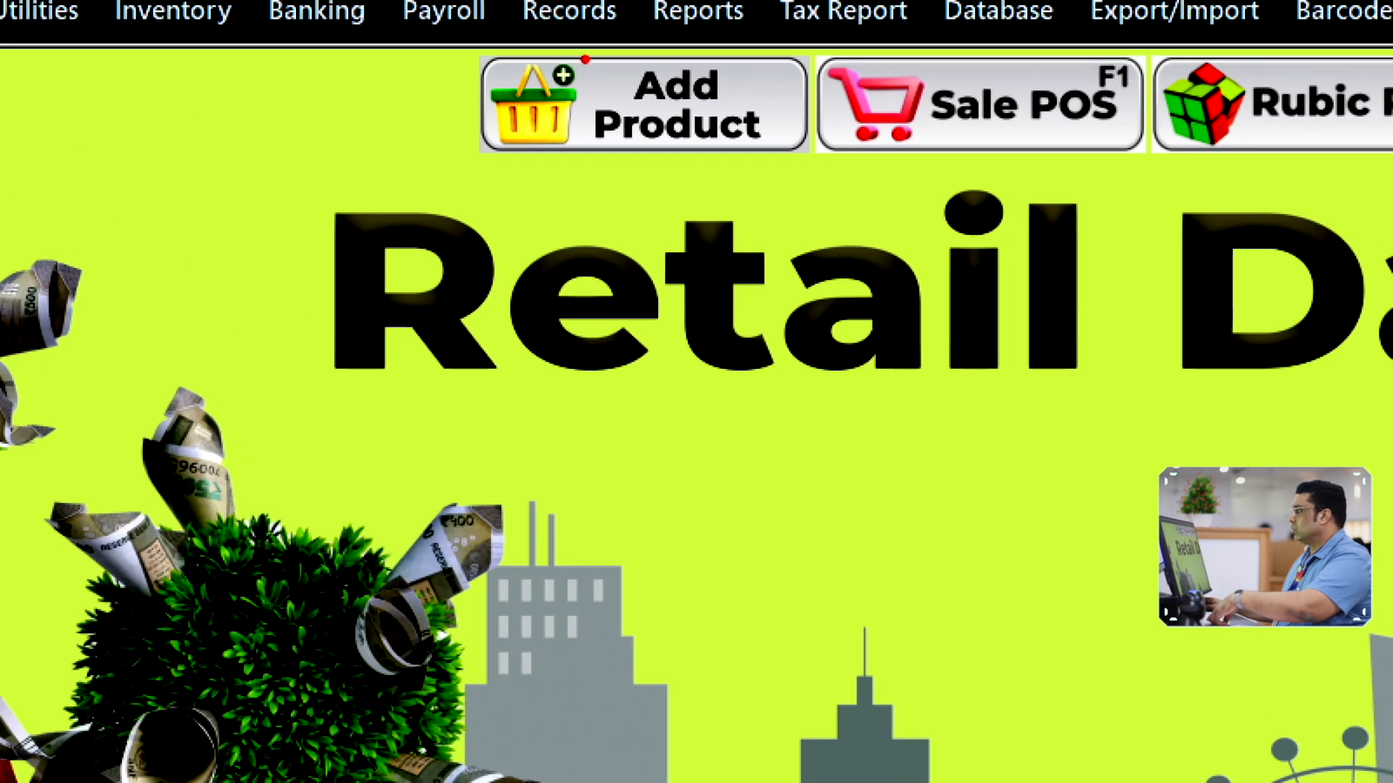
left_click(625, 95)
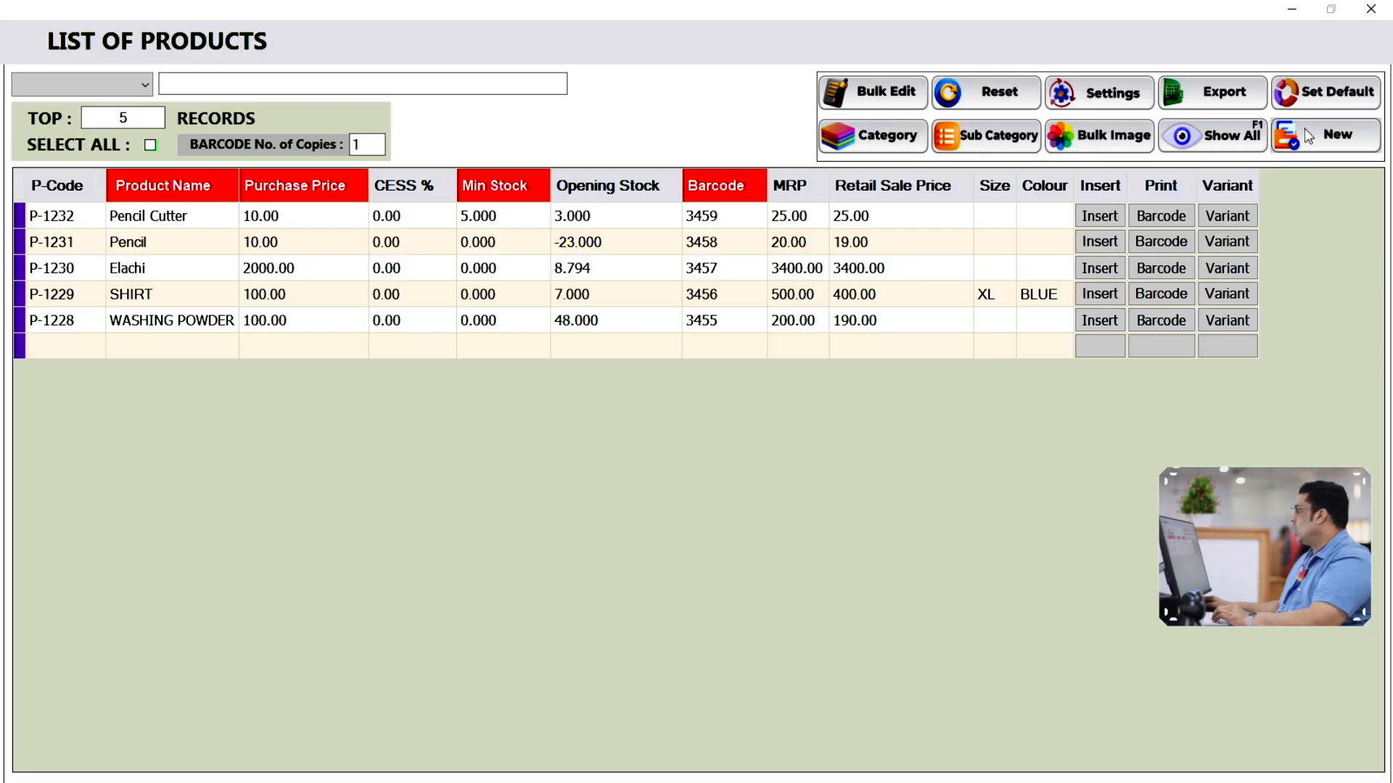
left_click(1298, 135)
Save product Kurtha: purchase price 100, opening stock 10, MRP 300, sale price 300
type("Kurtha")
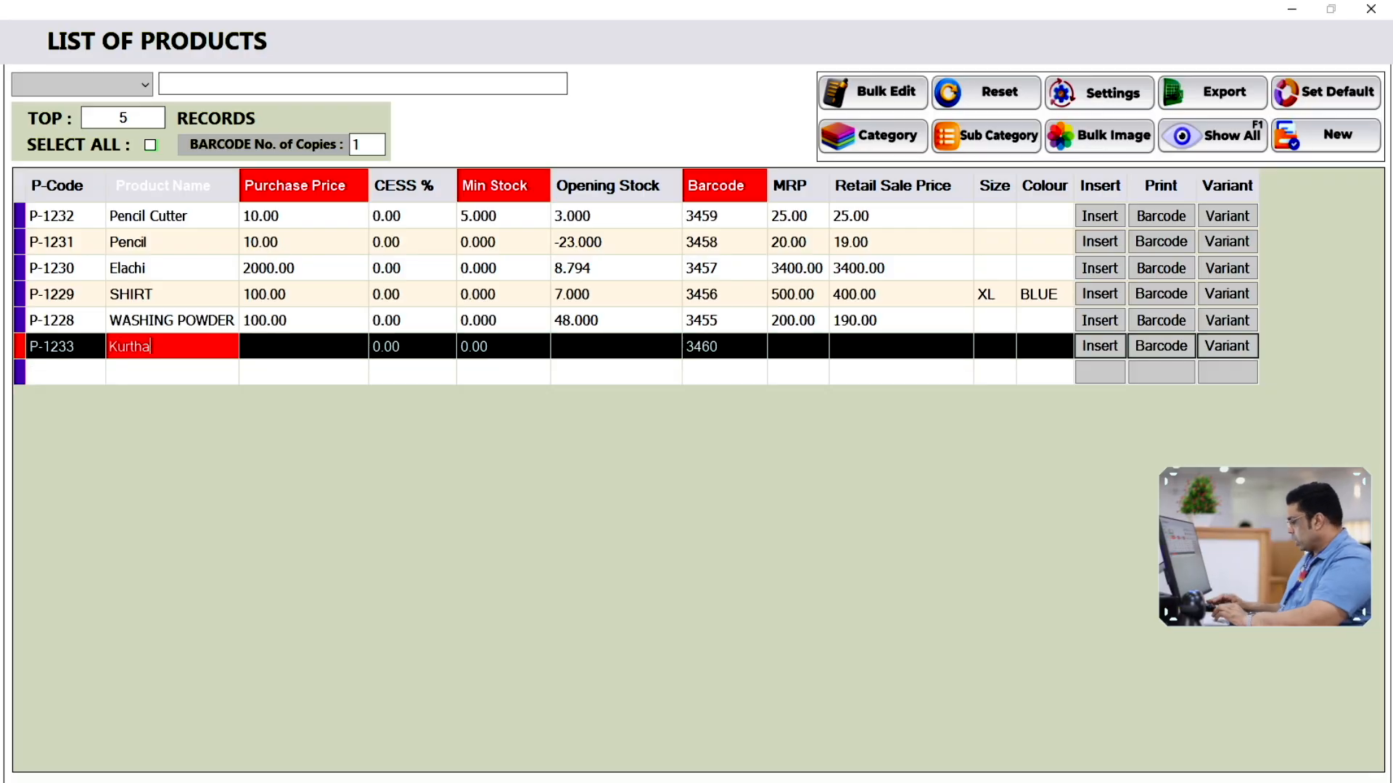
key("Tab")
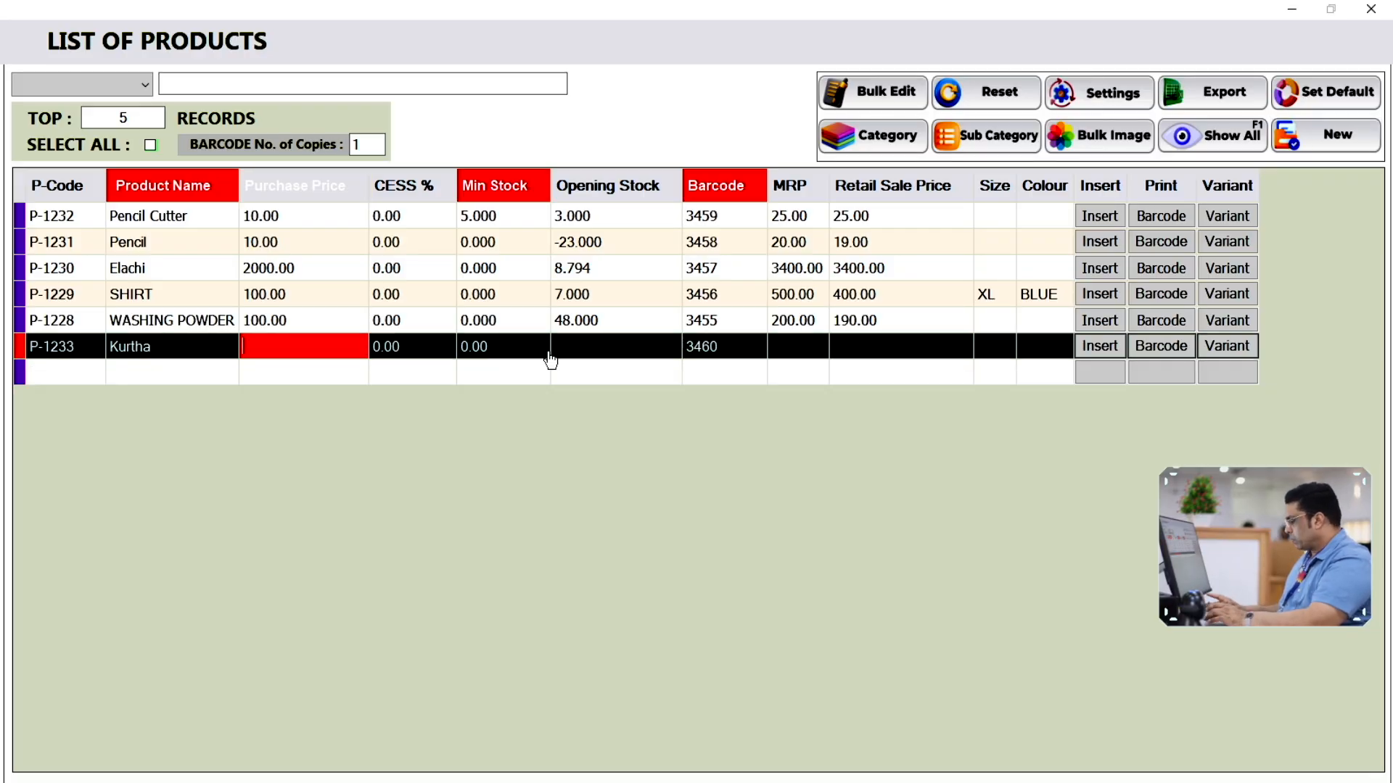
key("Tab")
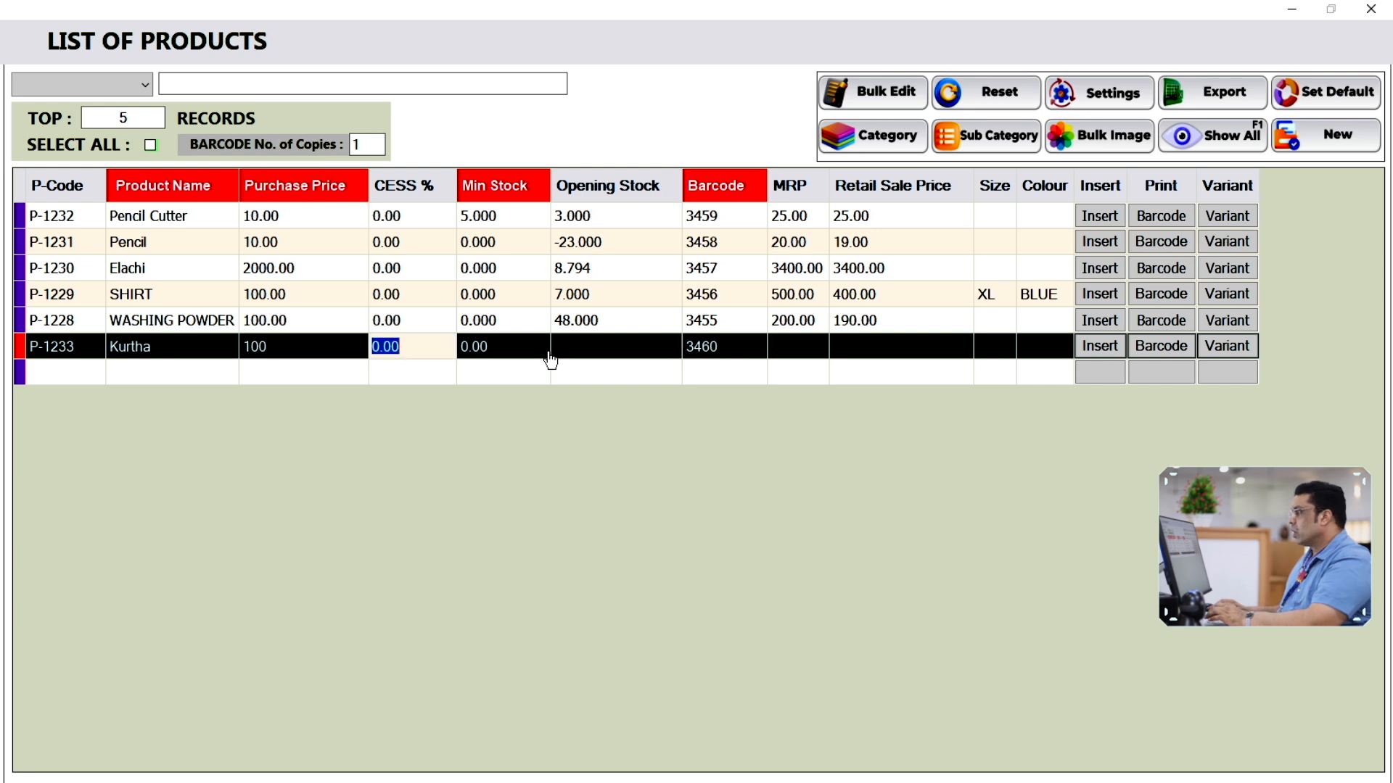
key("Tab")
key("Tab")
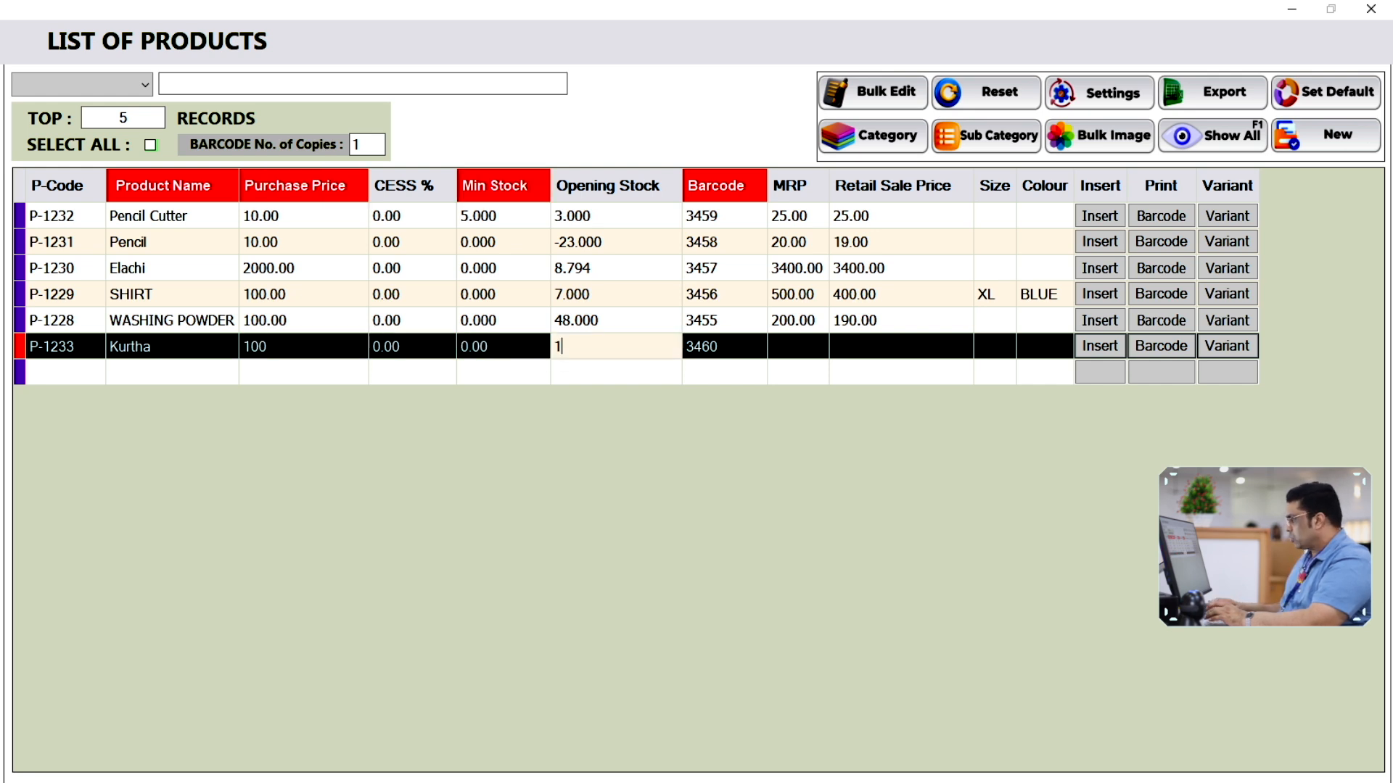
key("Tab")
key("Tab")
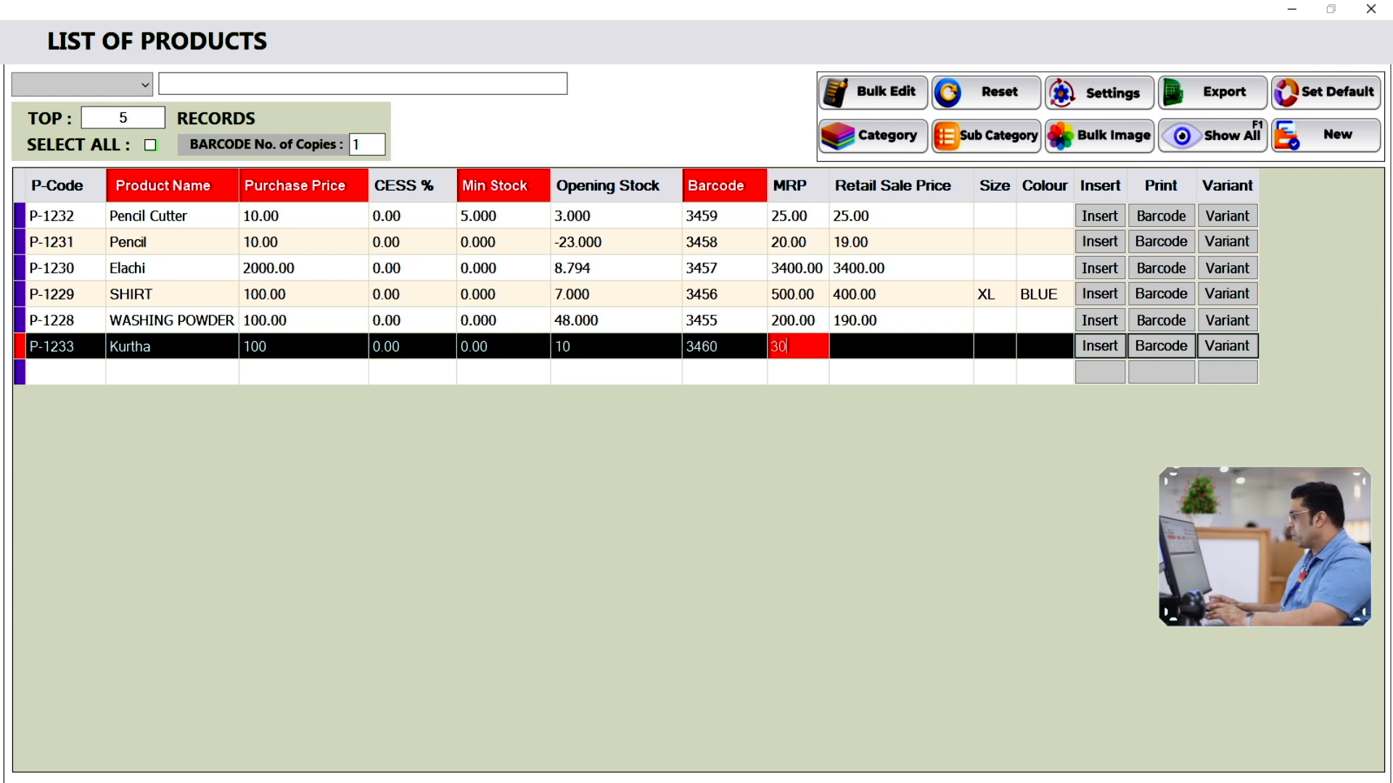
key("Tab")
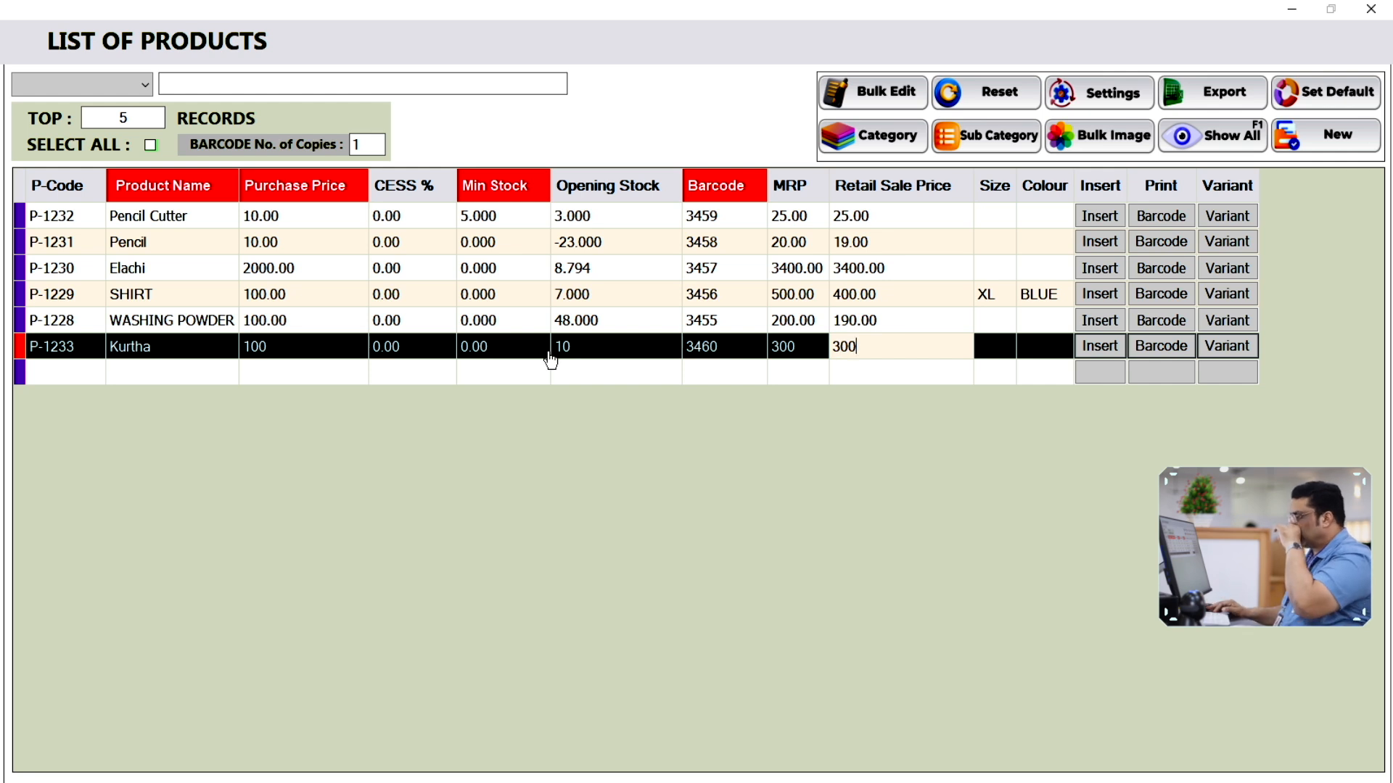
key("Tab")
key("Tab")
key("Tab")
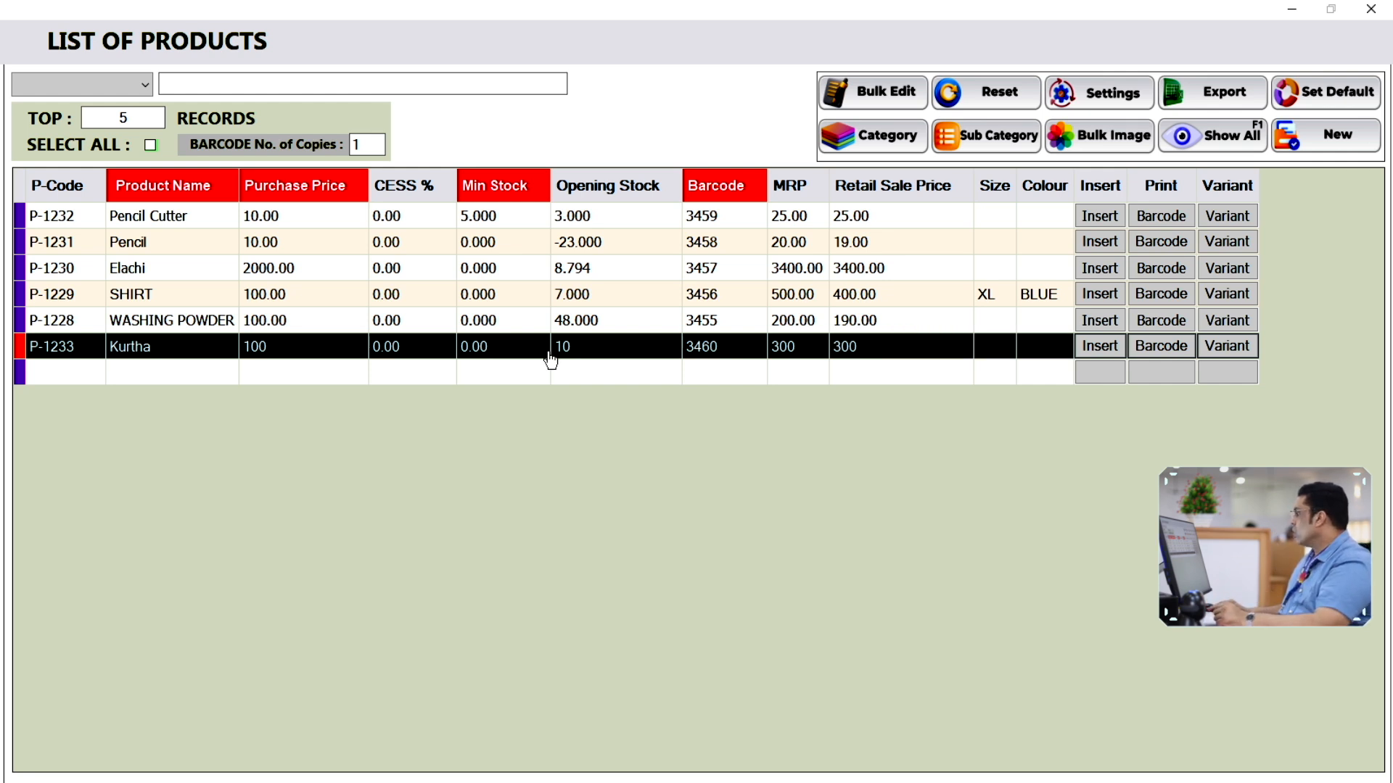
key("Return")
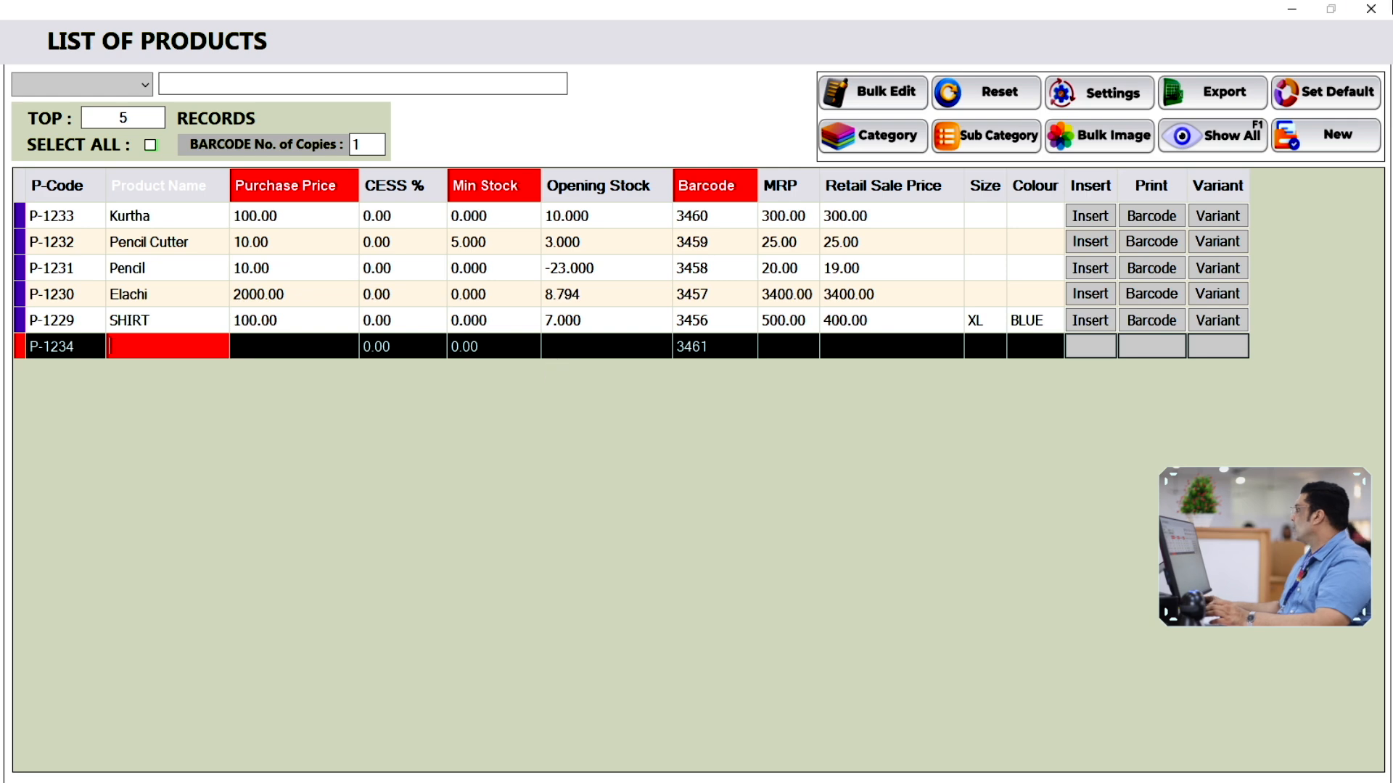
left_click(1371, 8)
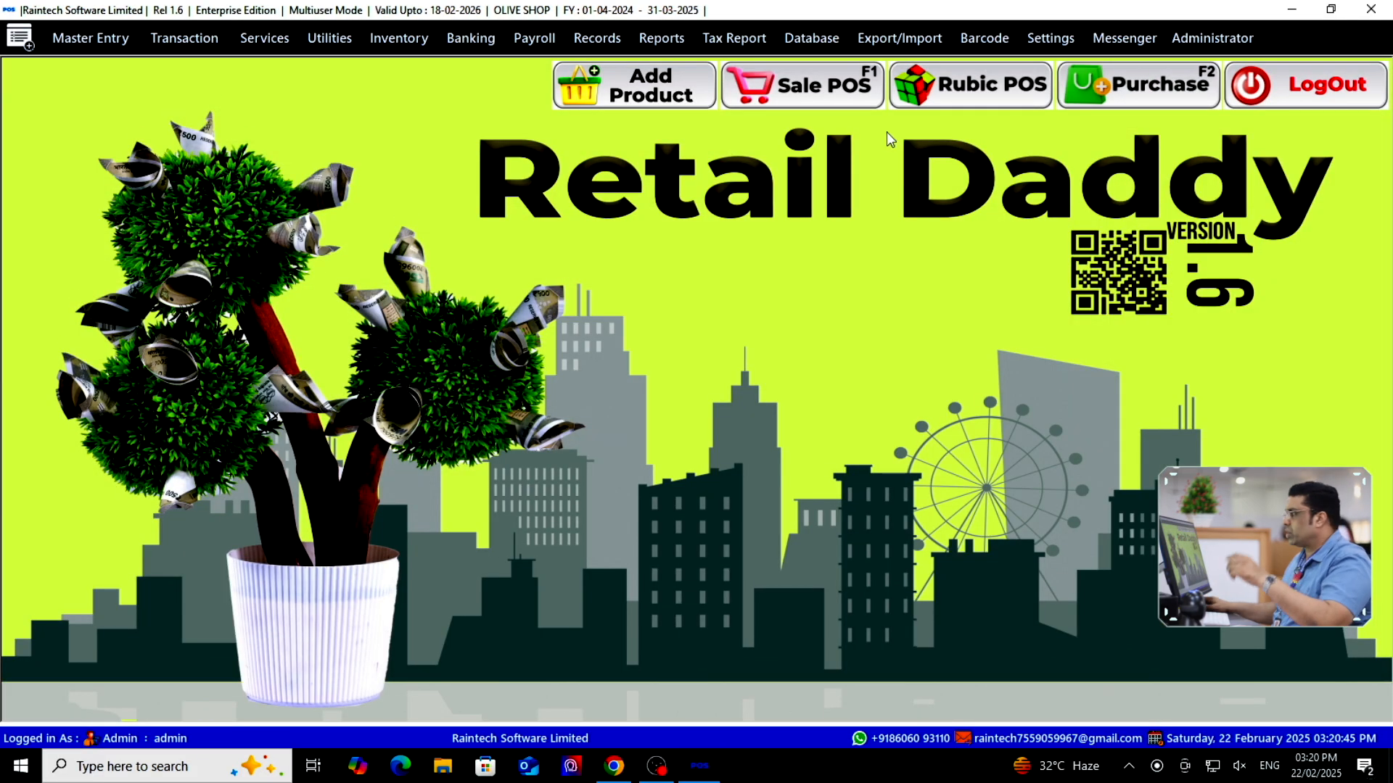
Add one Kurtha at 300.00 to a new Sale POS bill, giving a 300.00 net total
left_click(775, 96)
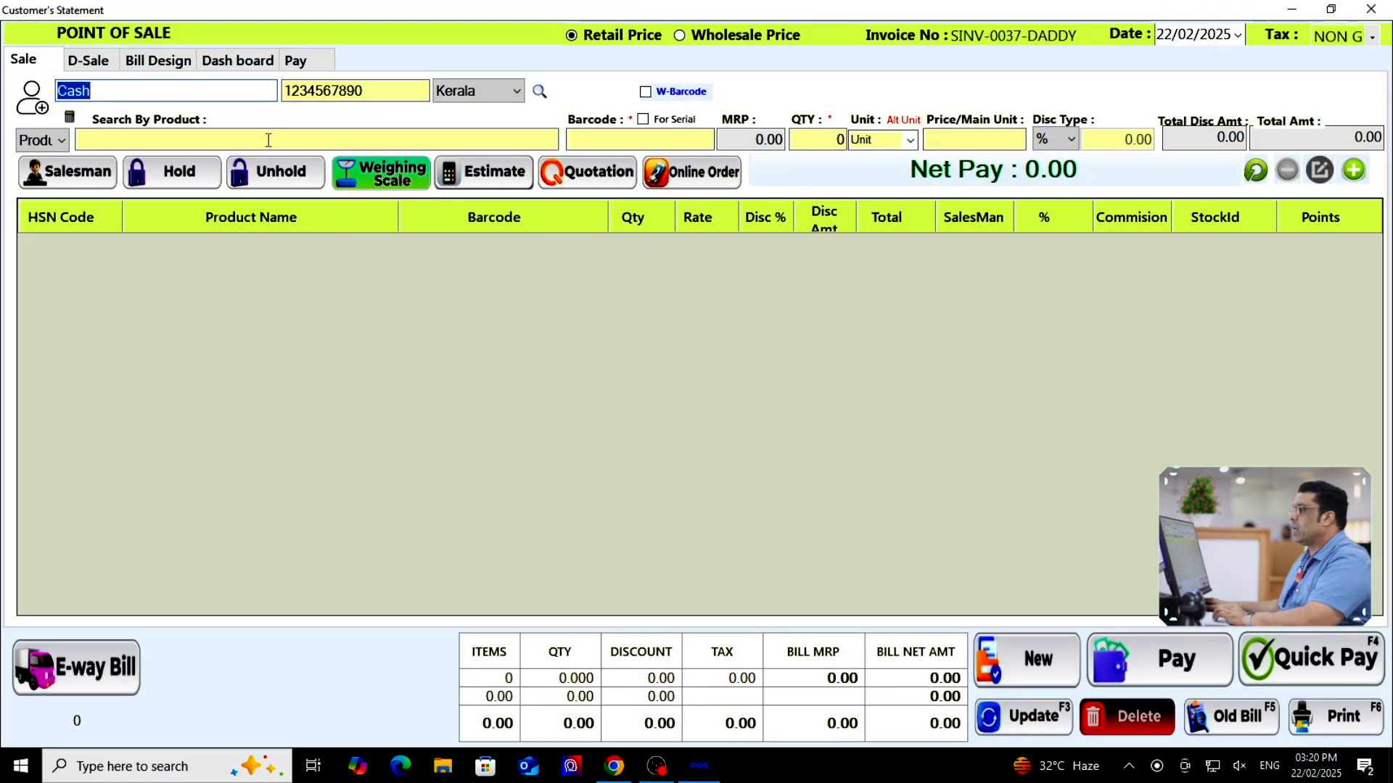
type("kurt")
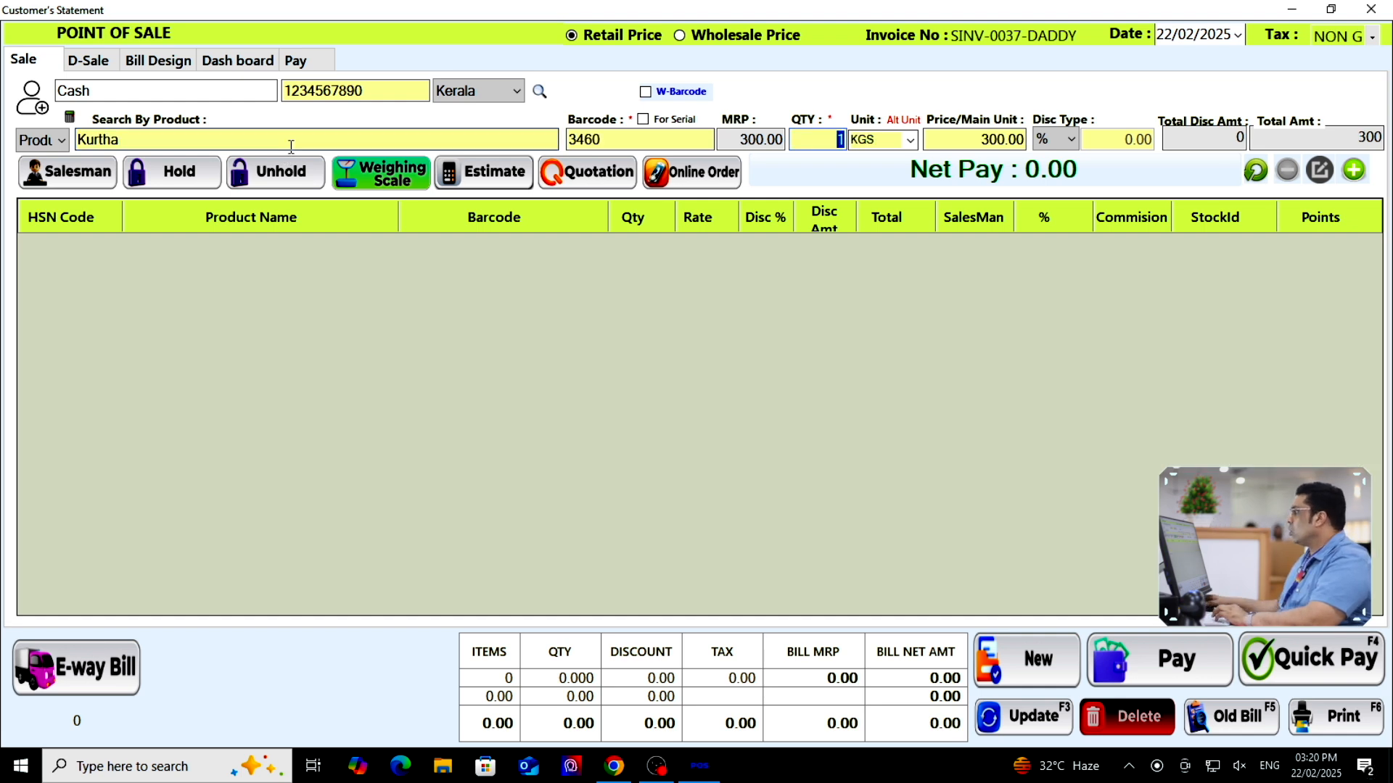
left_click(1025, 138)
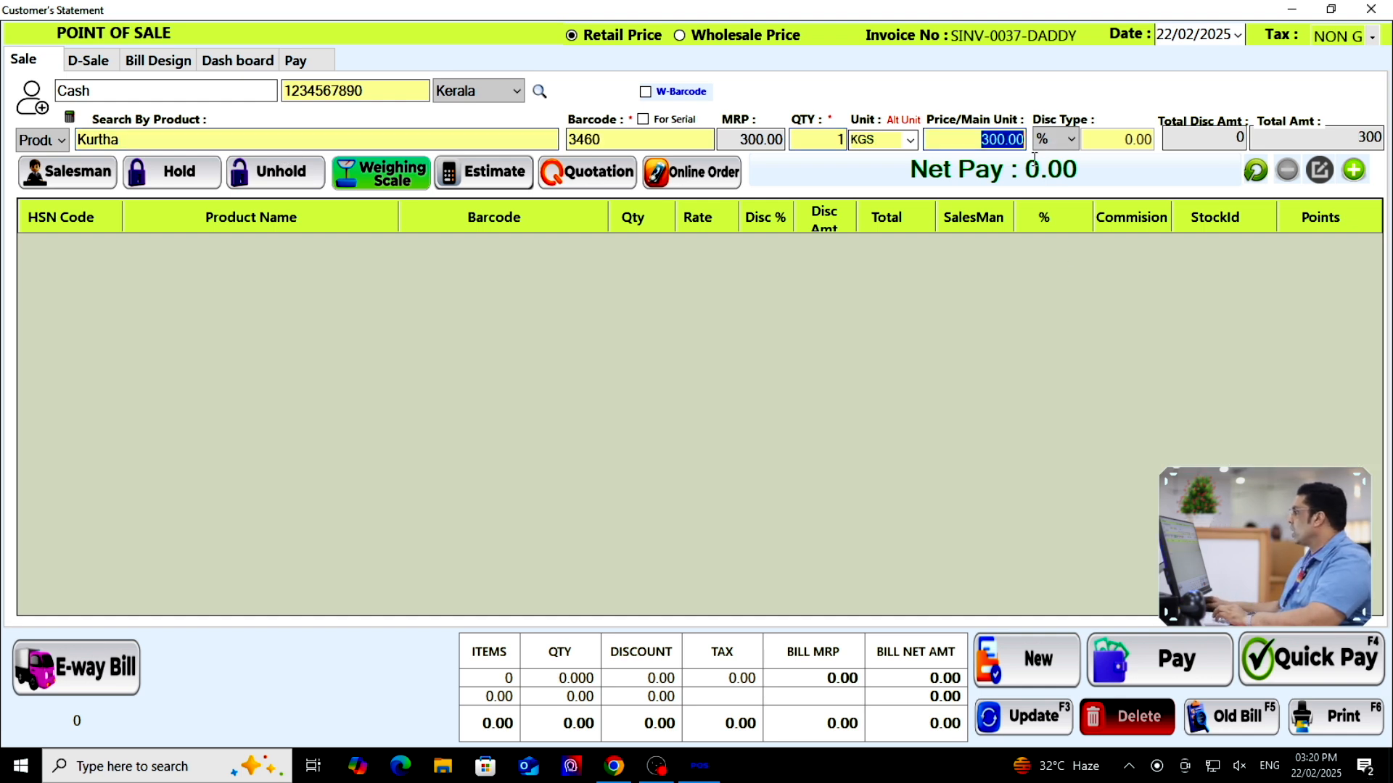
left_click(1354, 170)
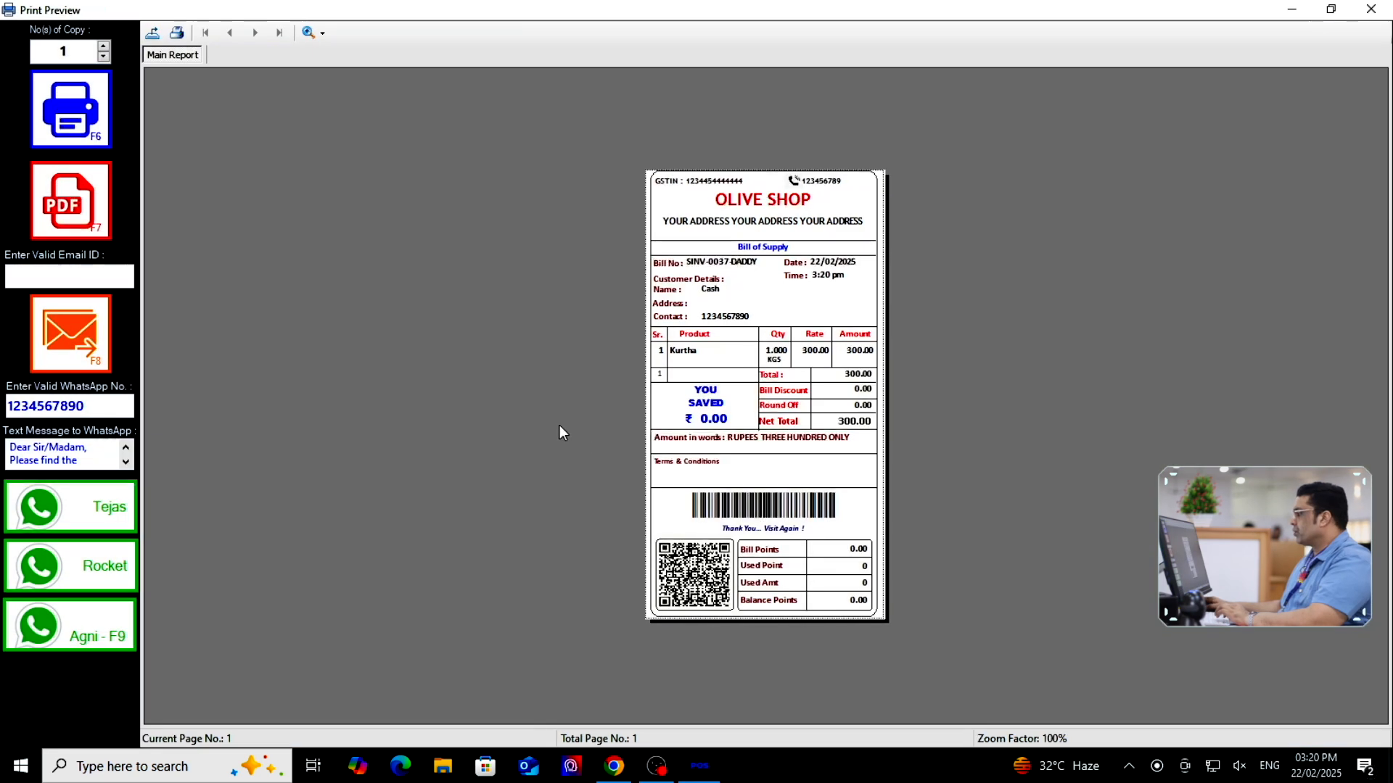
Zoom the SINV-0037 bill preview to 200%, check its 300.00 net total, and close it
left_click(319, 33)
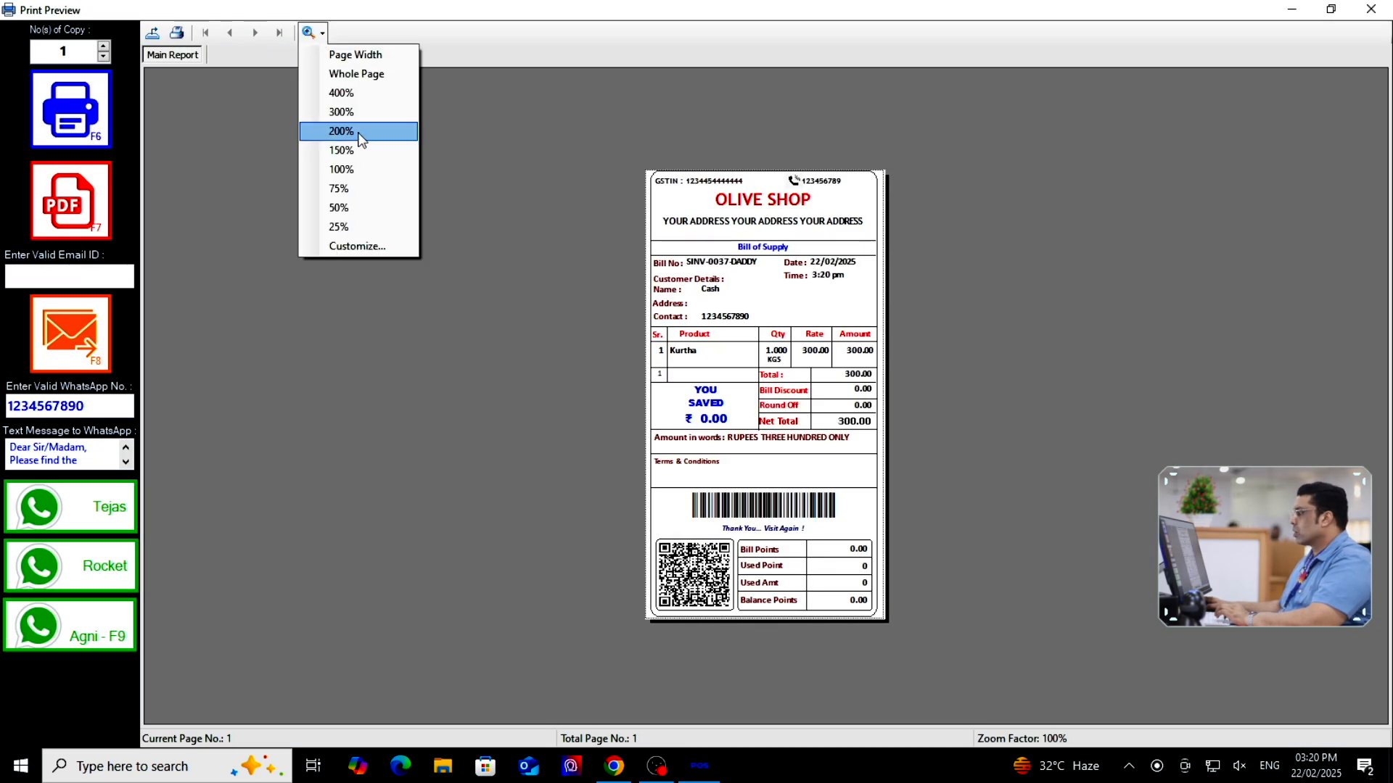
left_click(357, 133)
left_click(941, 575)
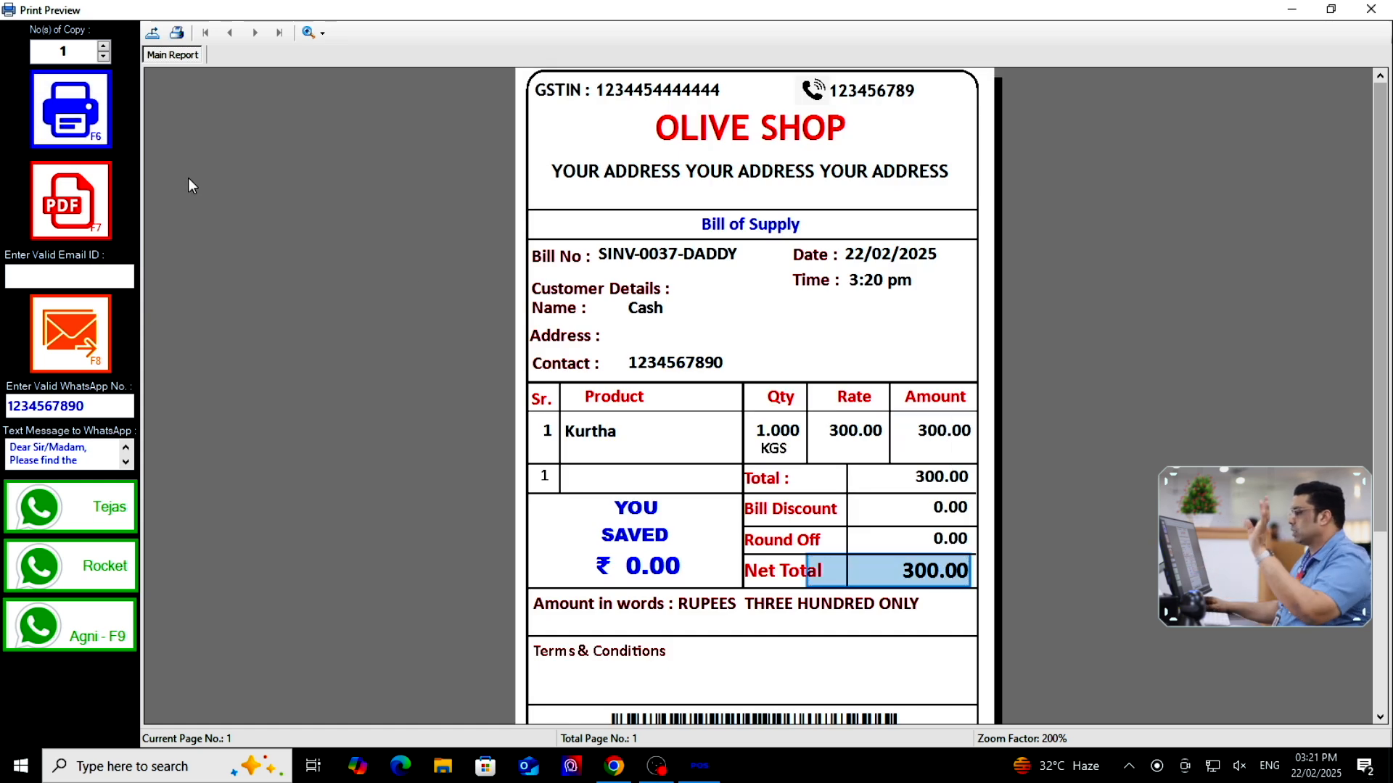
left_click(1371, 9)
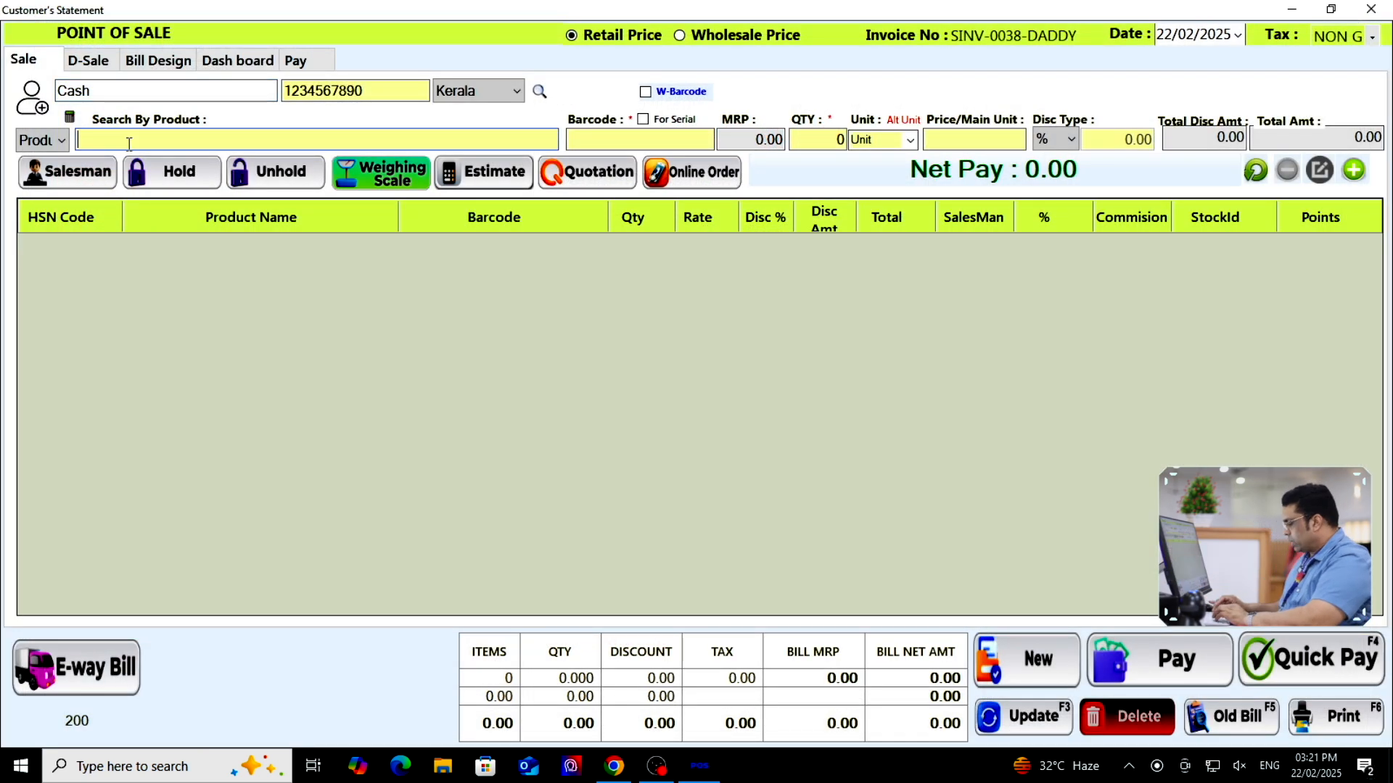
Add one Kurtha to the new bill at an edited price of 150
type("kurth")
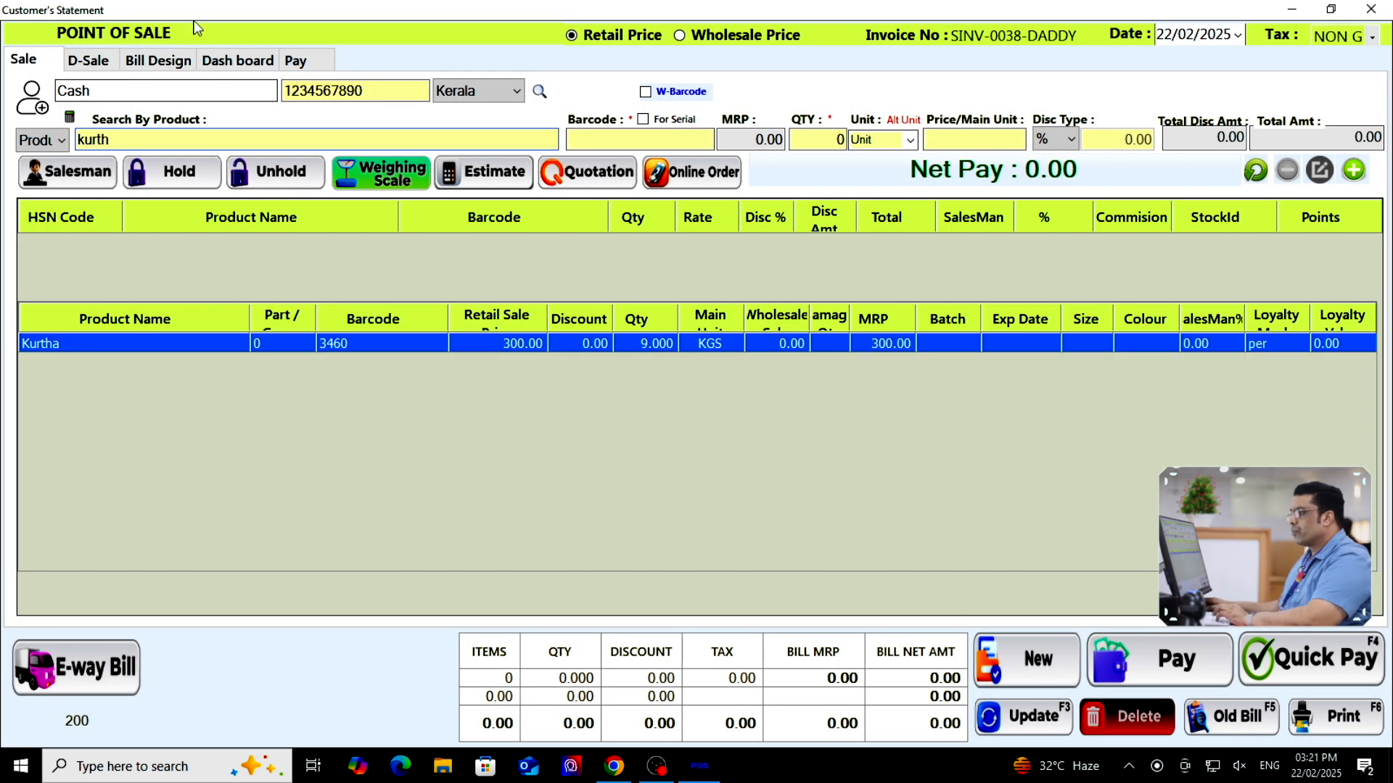
left_click(254, 344)
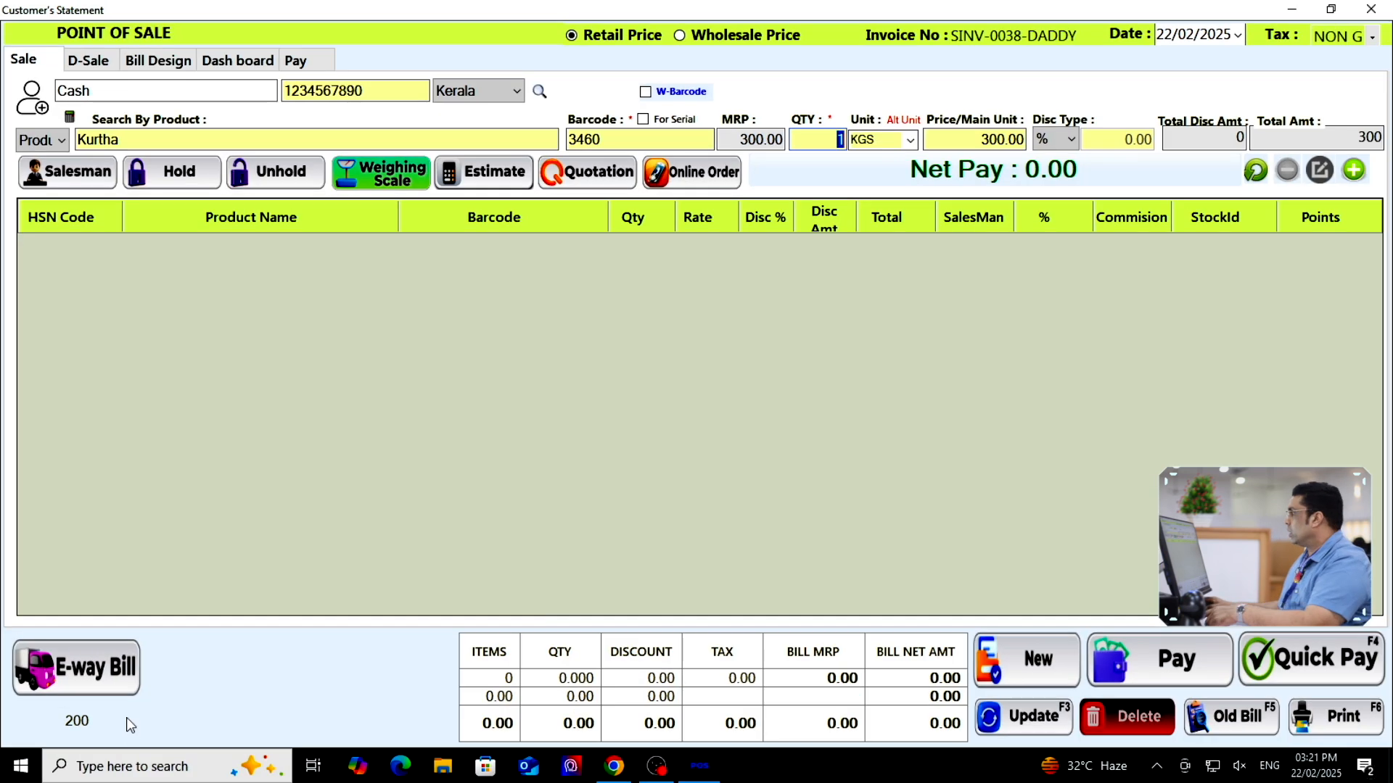
left_click_drag(946, 142, 1057, 176)
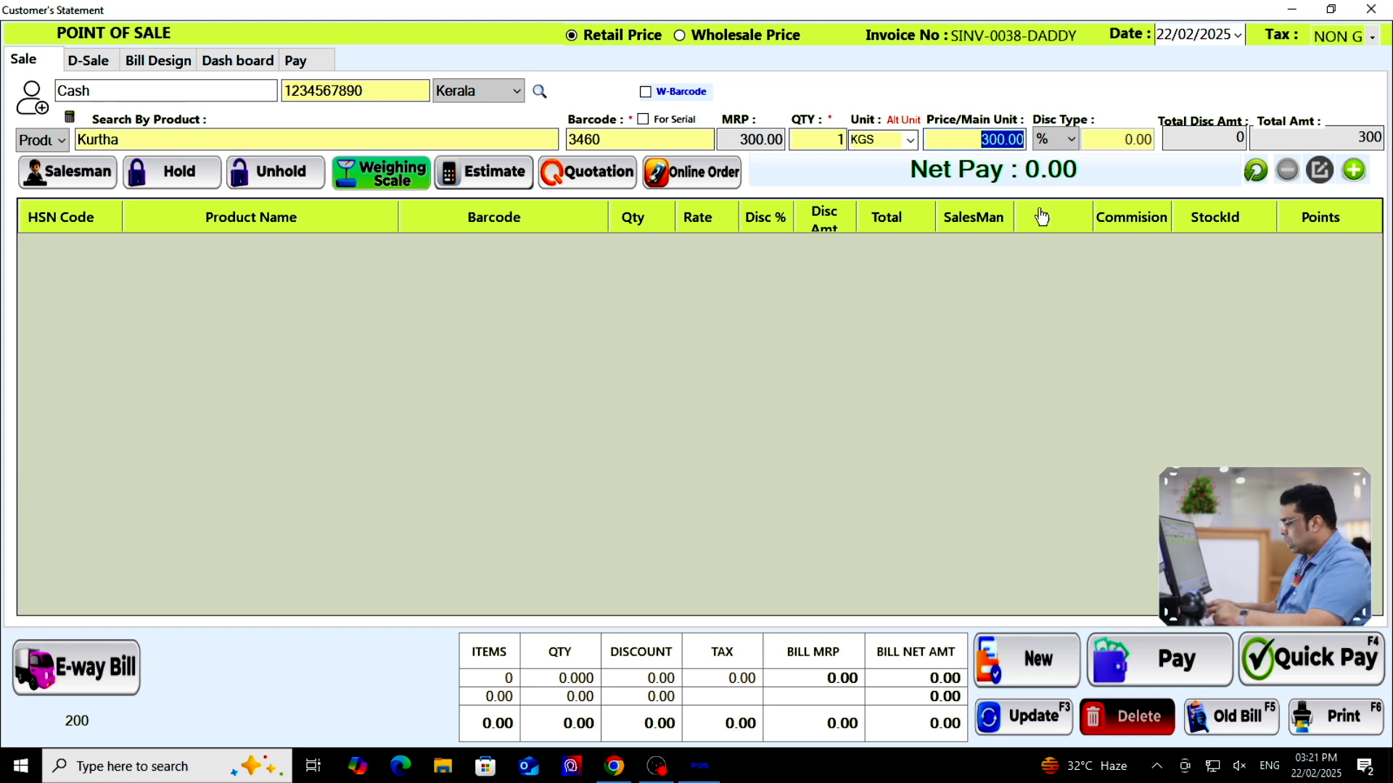
type("2")
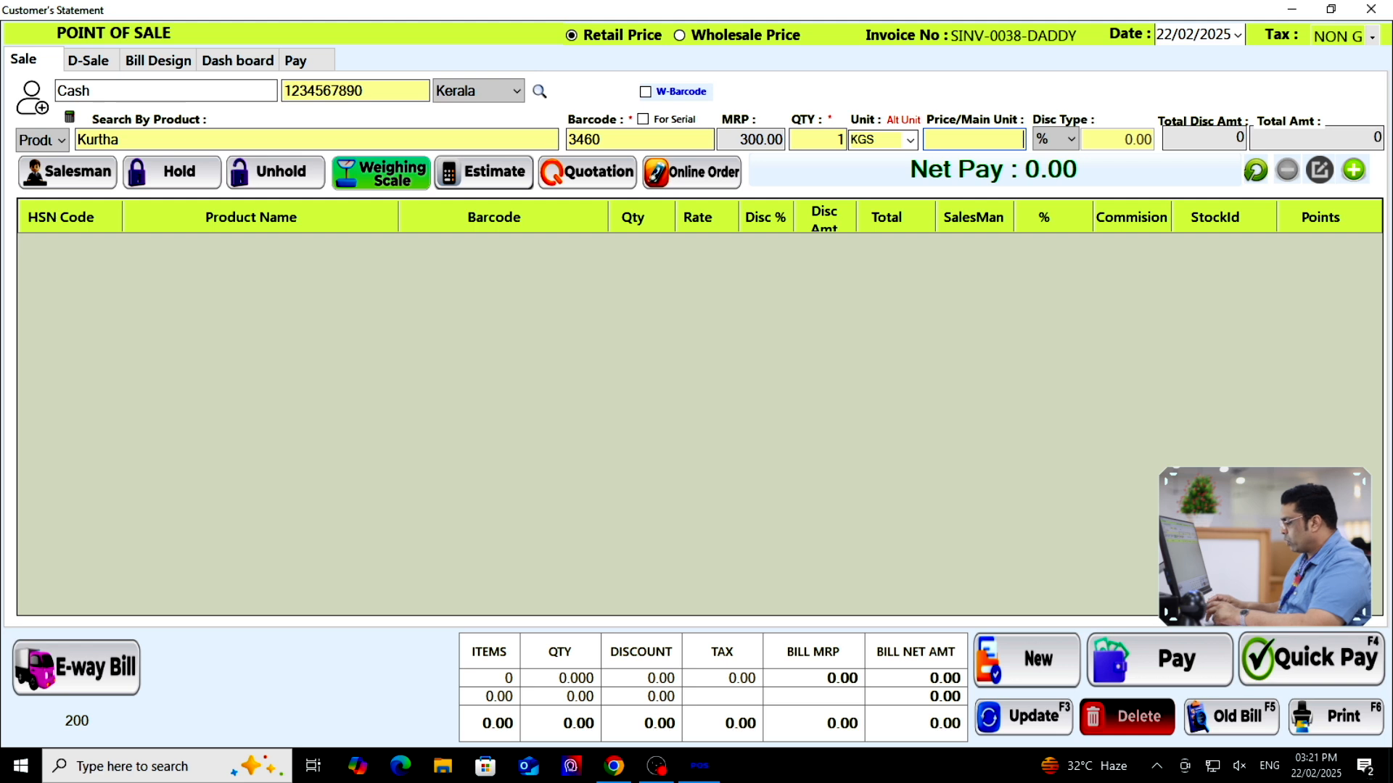
type("0")
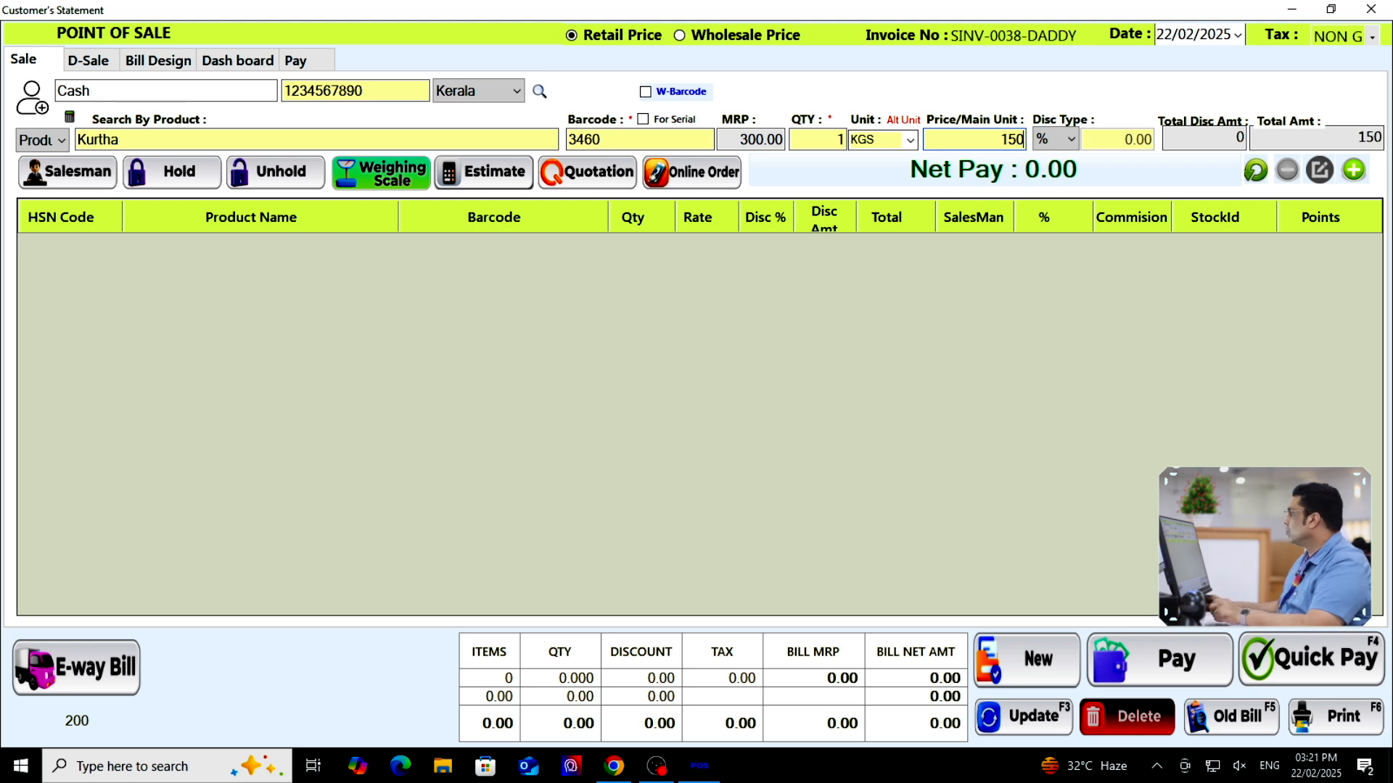
left_click(1354, 170)
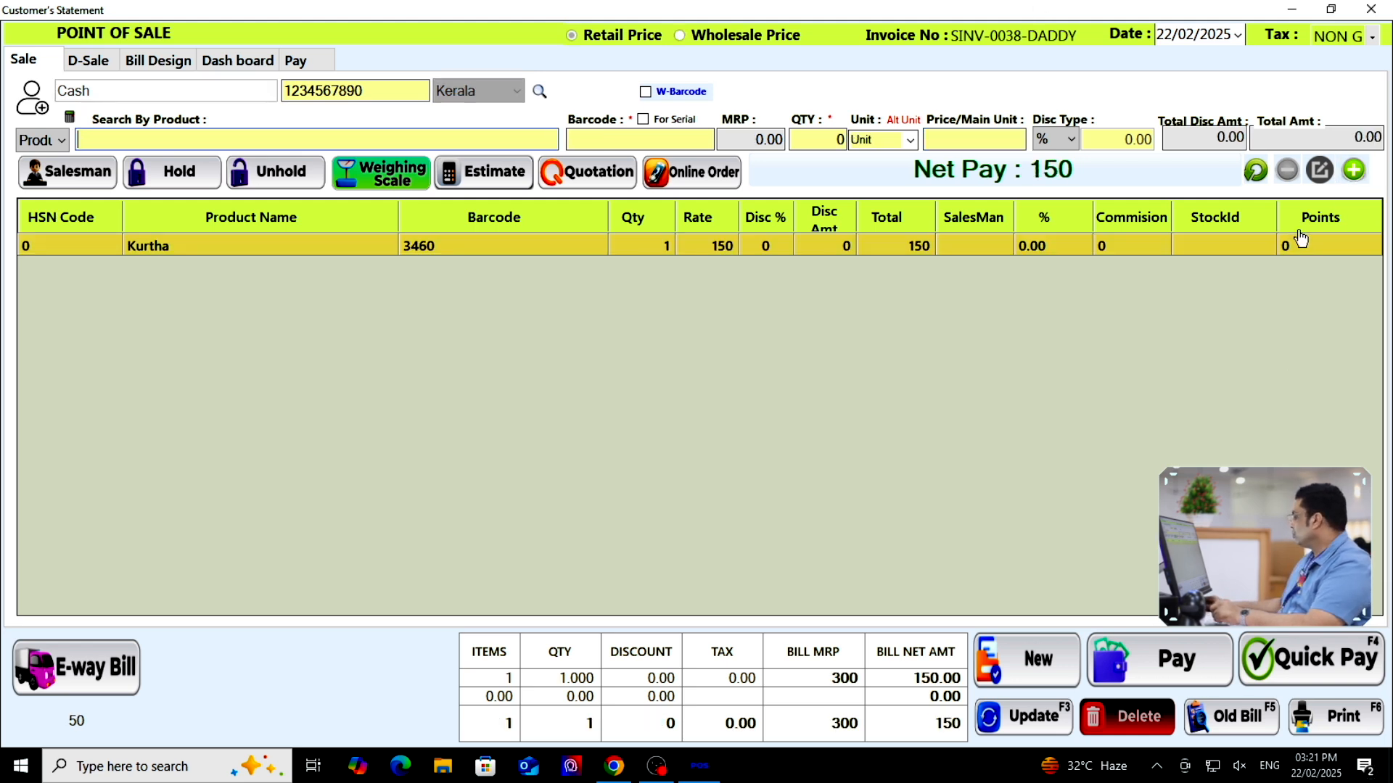
Quick-pay the bill and review its print preview at 300% before closing it
left_click(1320, 677)
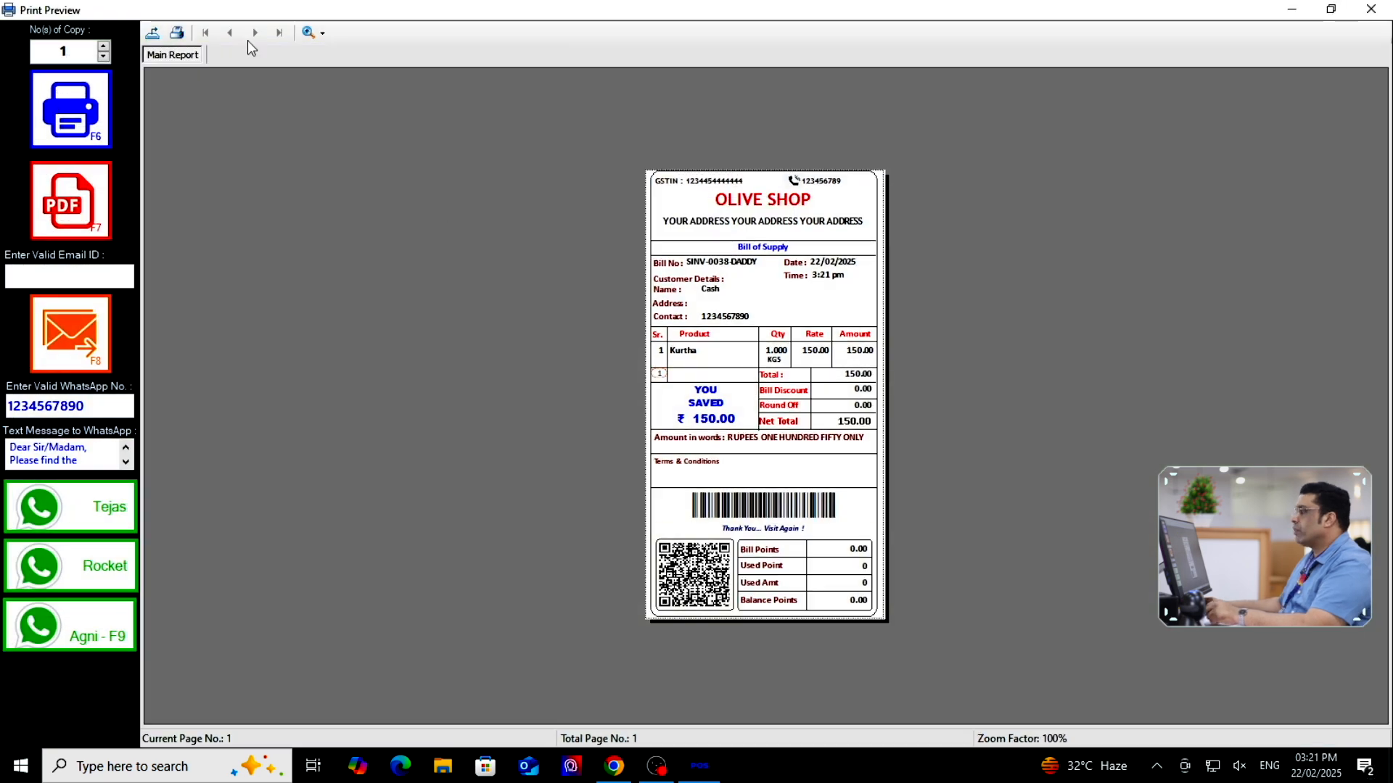
left_click(303, 37)
left_click(349, 117)
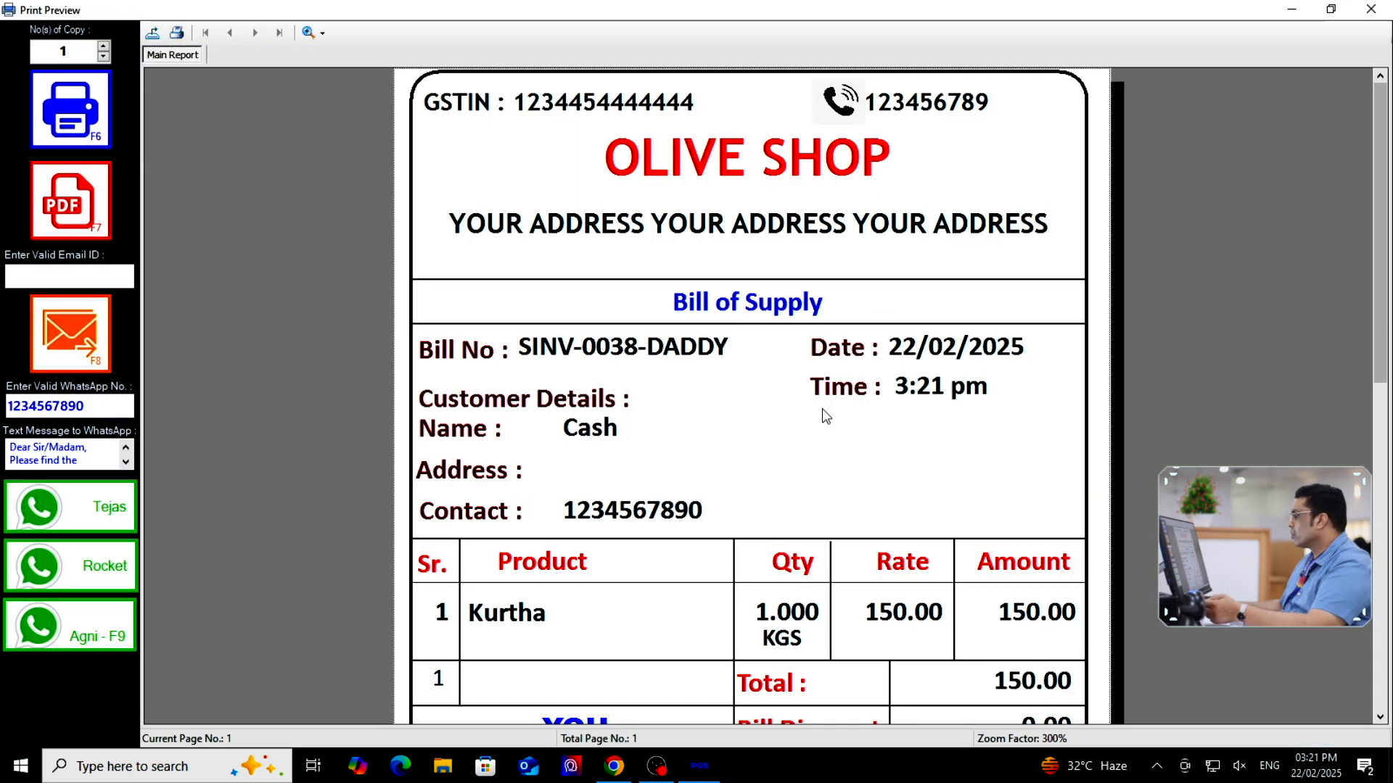
scroll(827, 428, "down", 3)
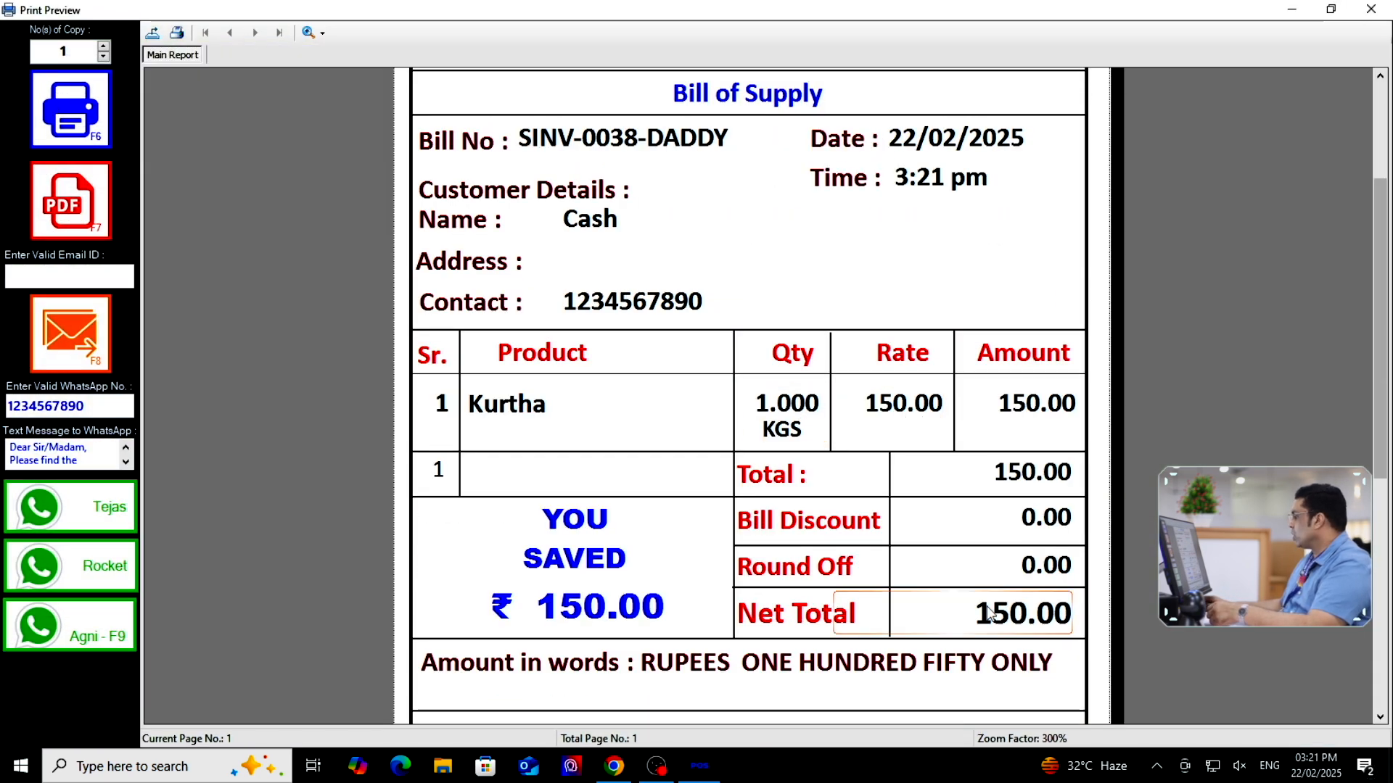
key("Escape")
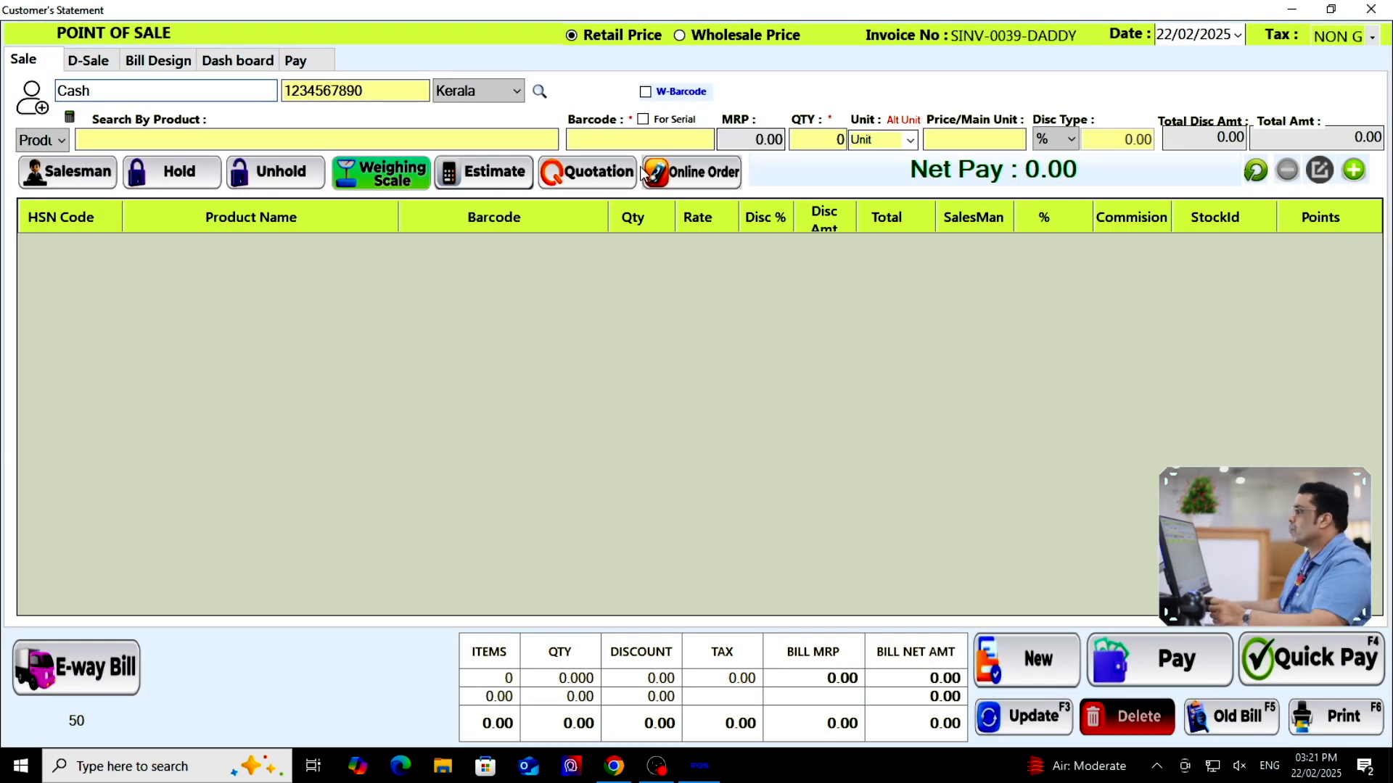
Add one Kurtha at 300 to the invoice, then close the Point of Sale window
type("kurth")
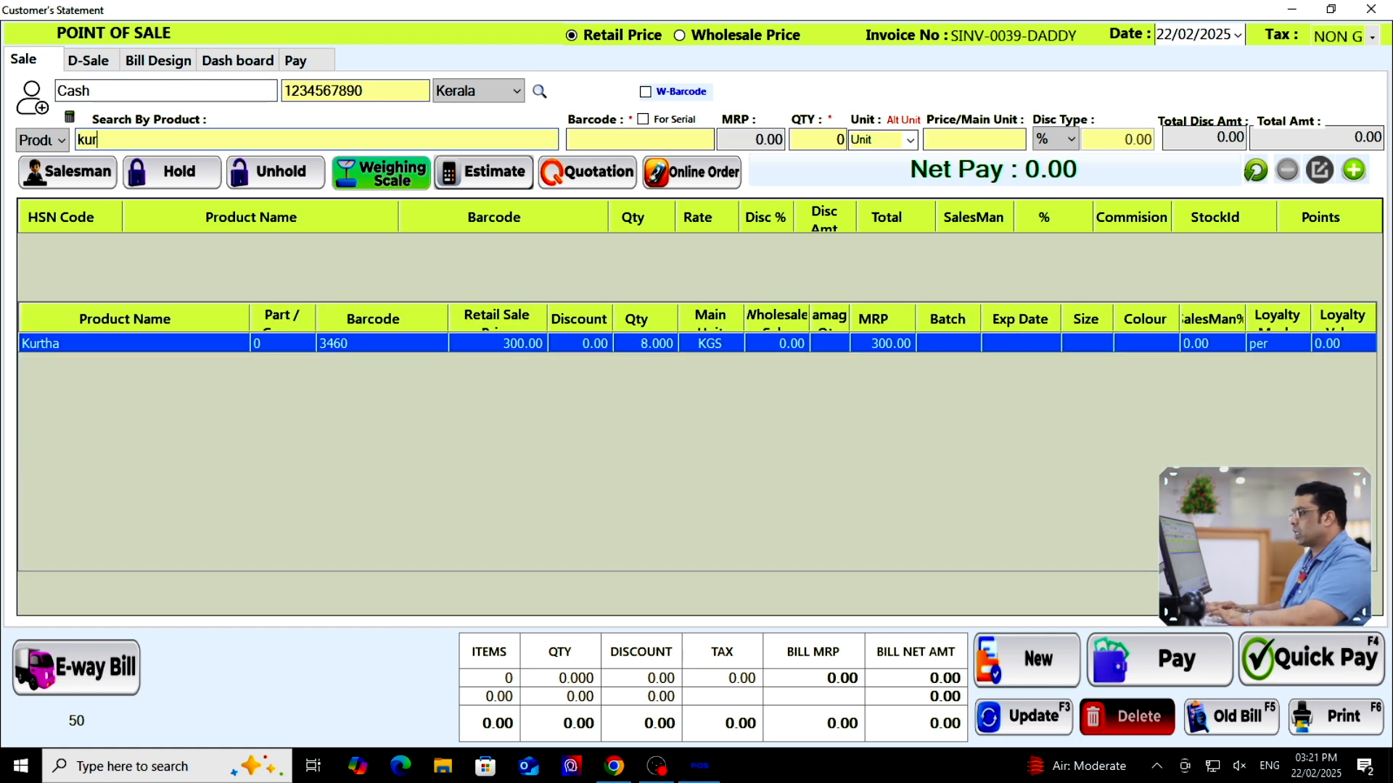
left_click(625, 350)
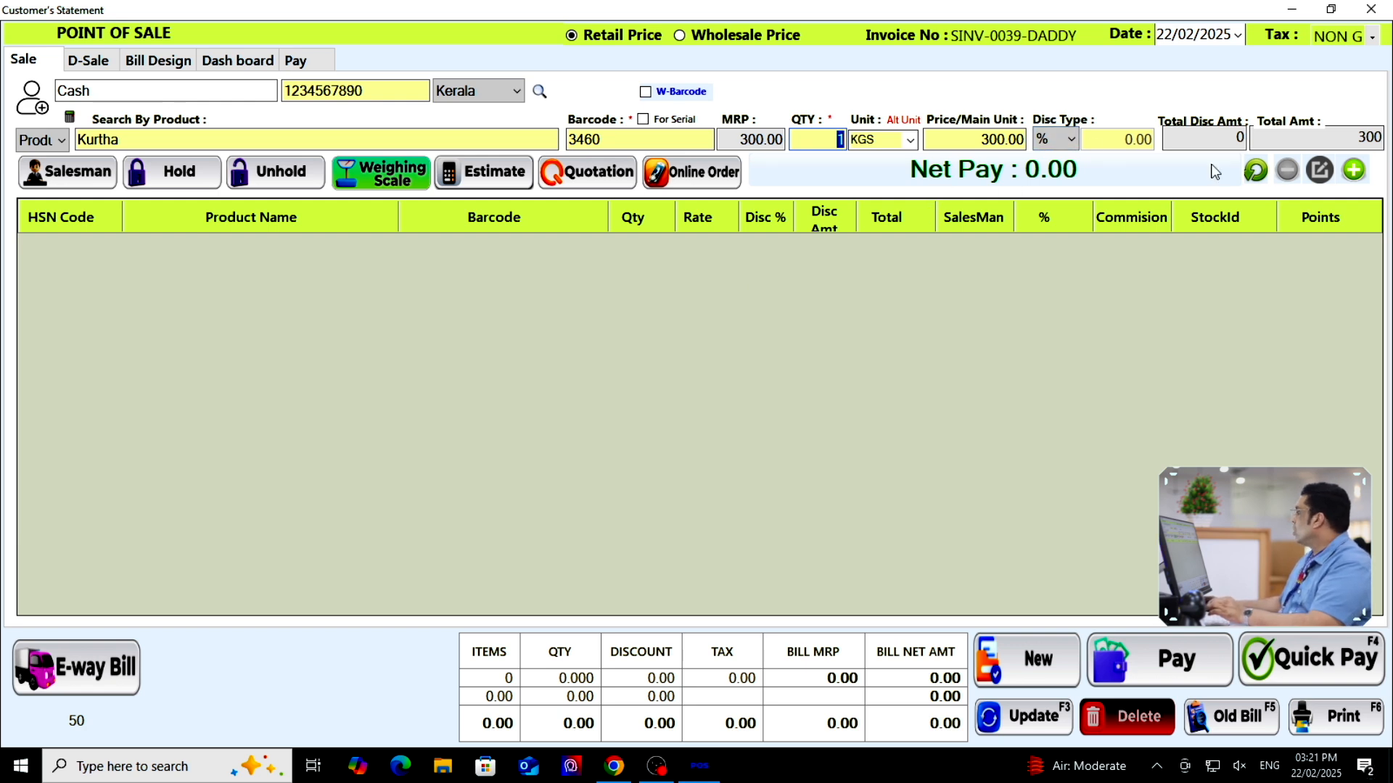
left_click(1354, 170)
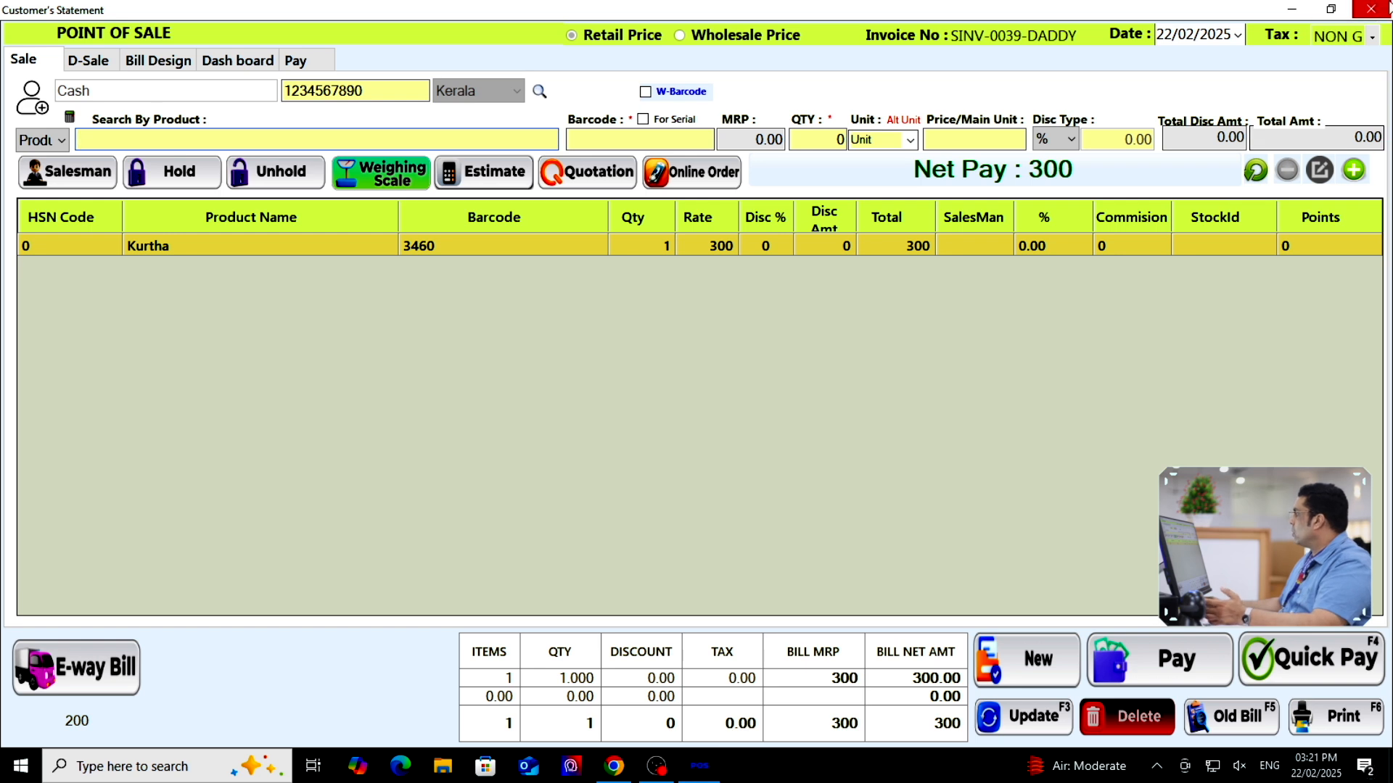
left_click(1371, 9)
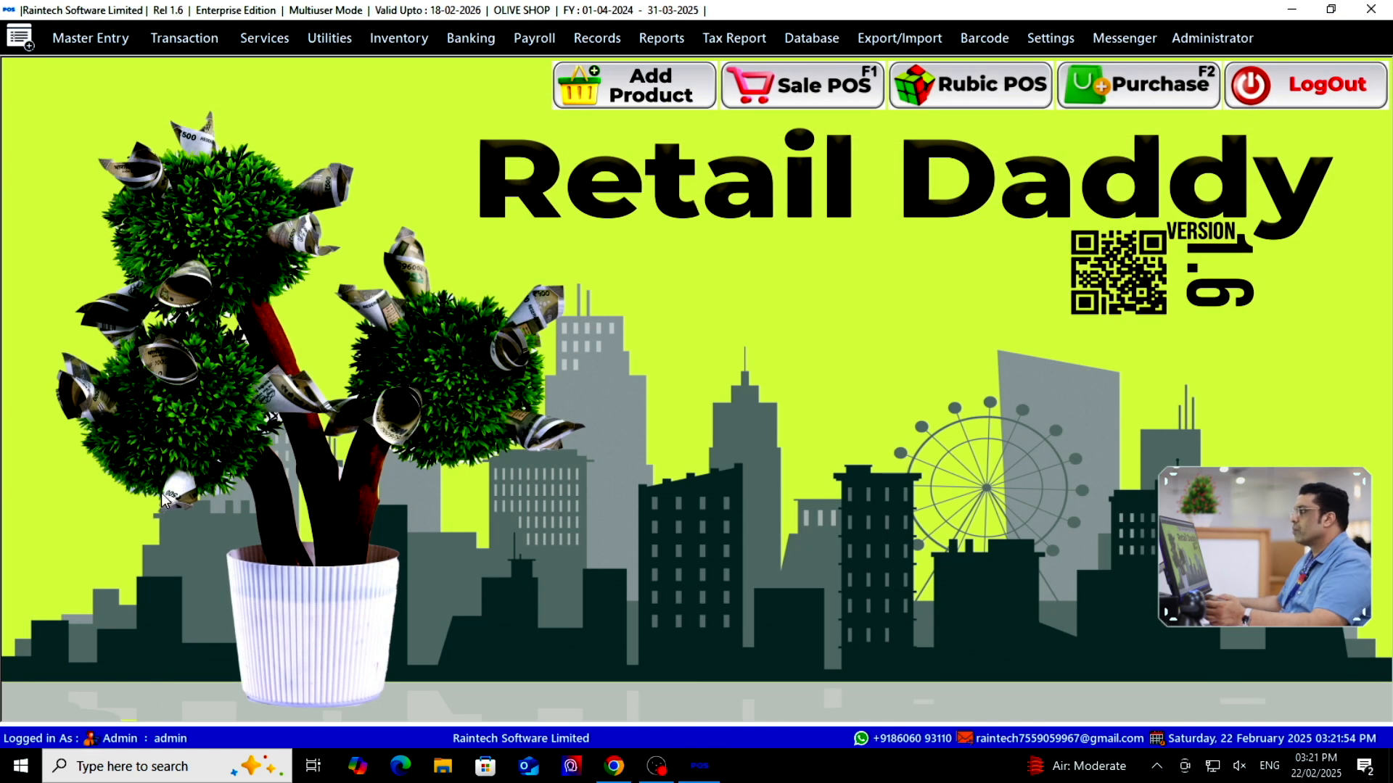
Enable the UpdateButtonColumn in the product list's column settings and reopen the list
left_click(618, 102)
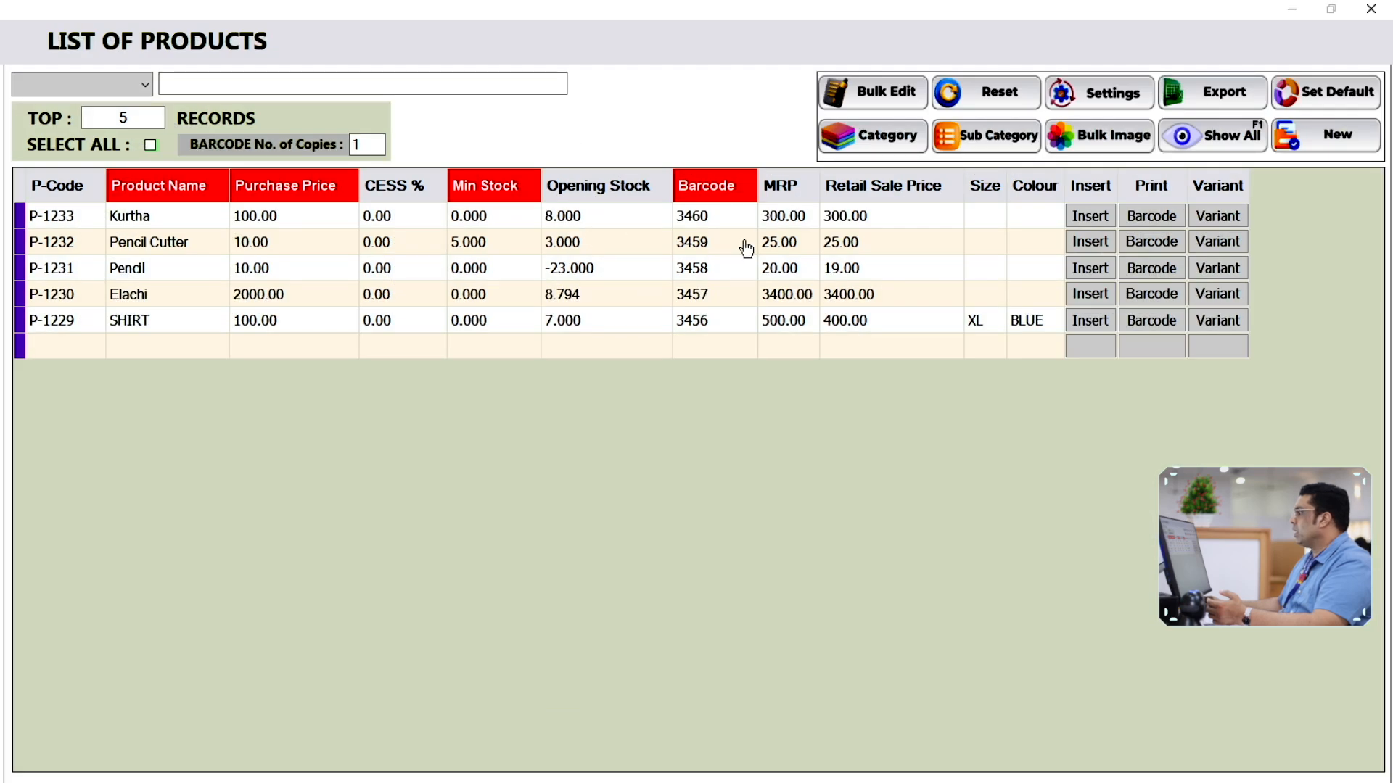
left_click(1117, 92)
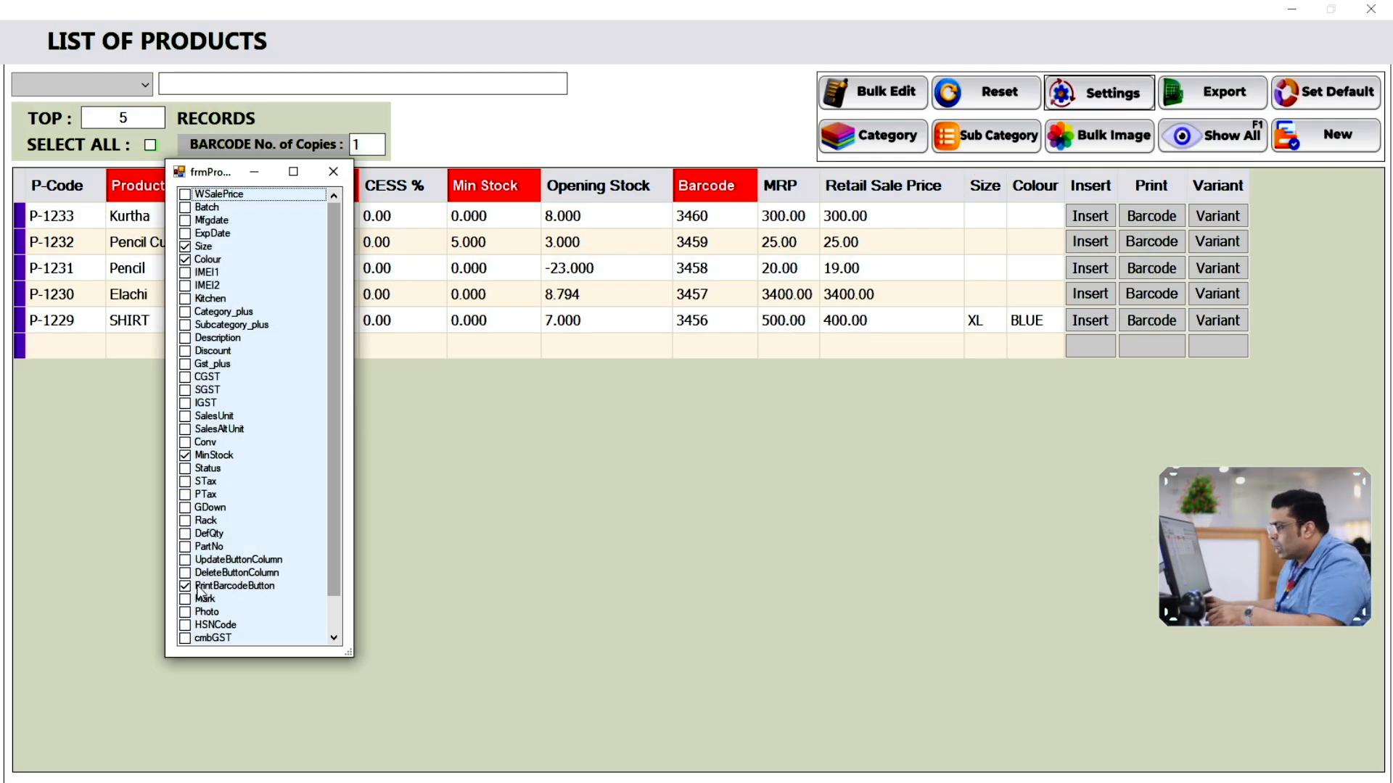
left_click(185, 562)
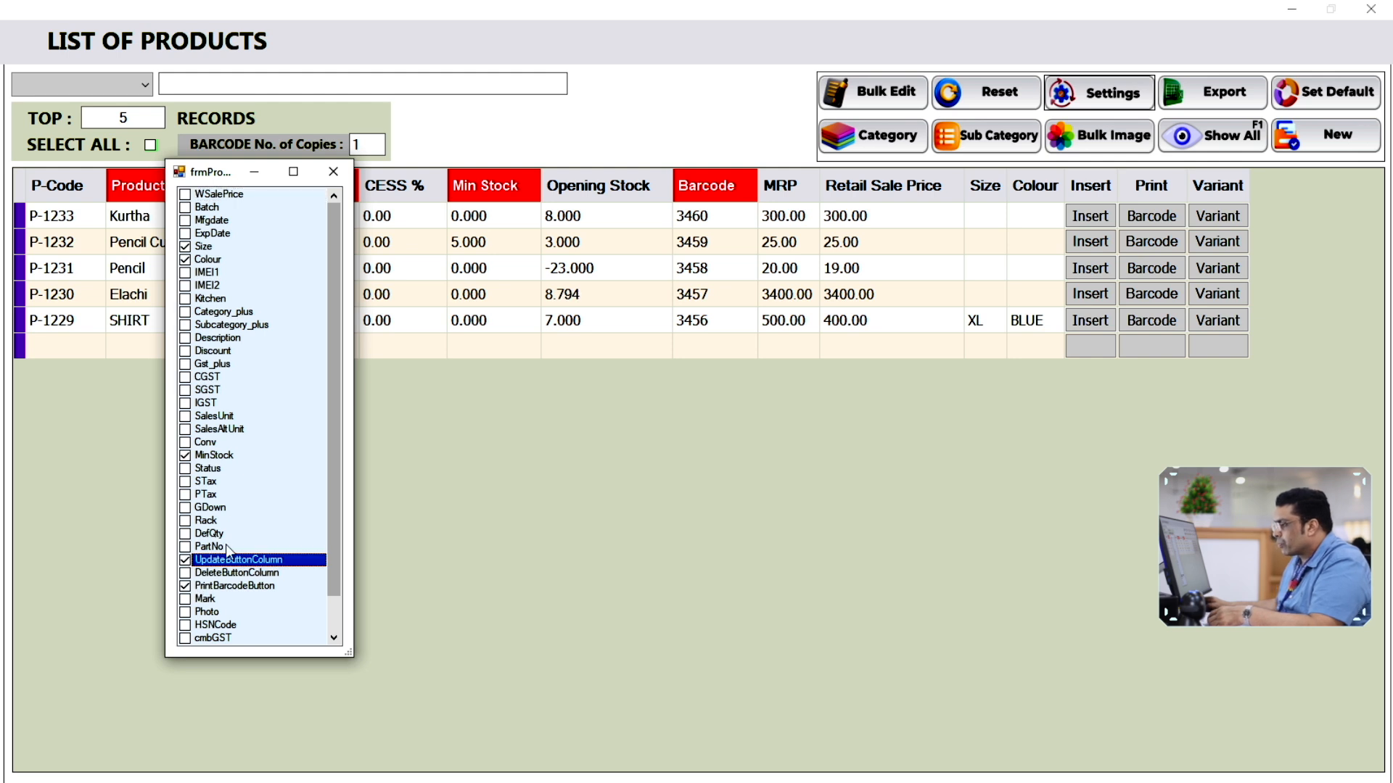
left_click(333, 171)
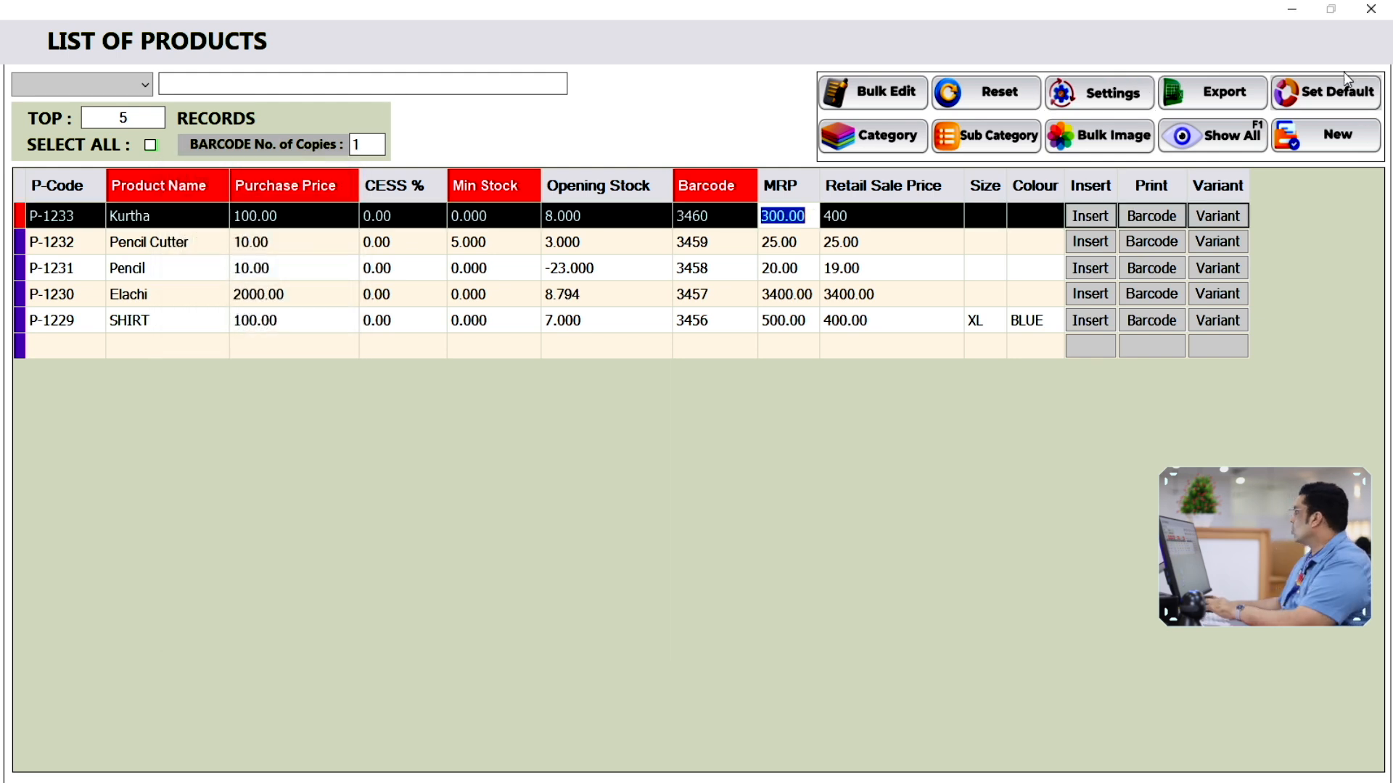
left_click(1371, 10)
left_click(634, 94)
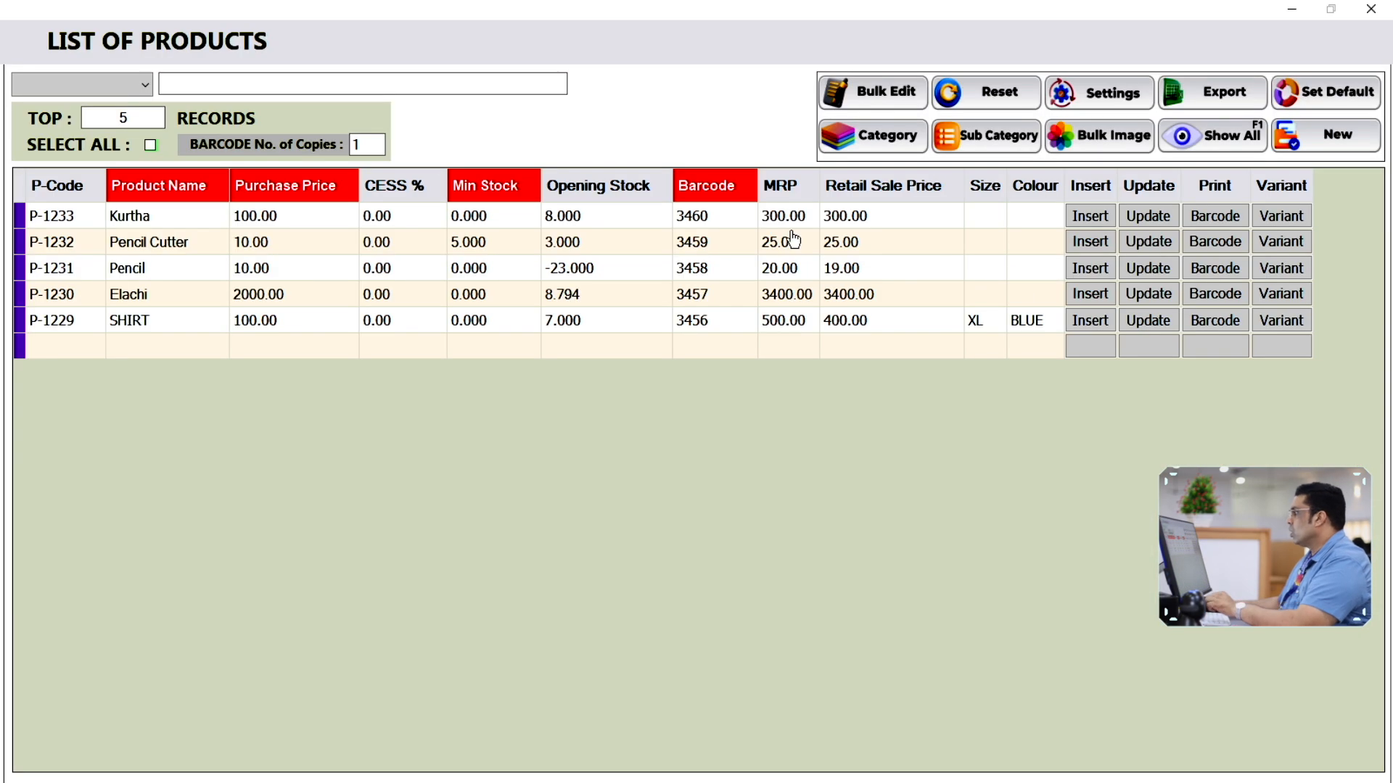
Change Kurtha's MRP and retail sale price to 400 and update the record
left_click(443, 231)
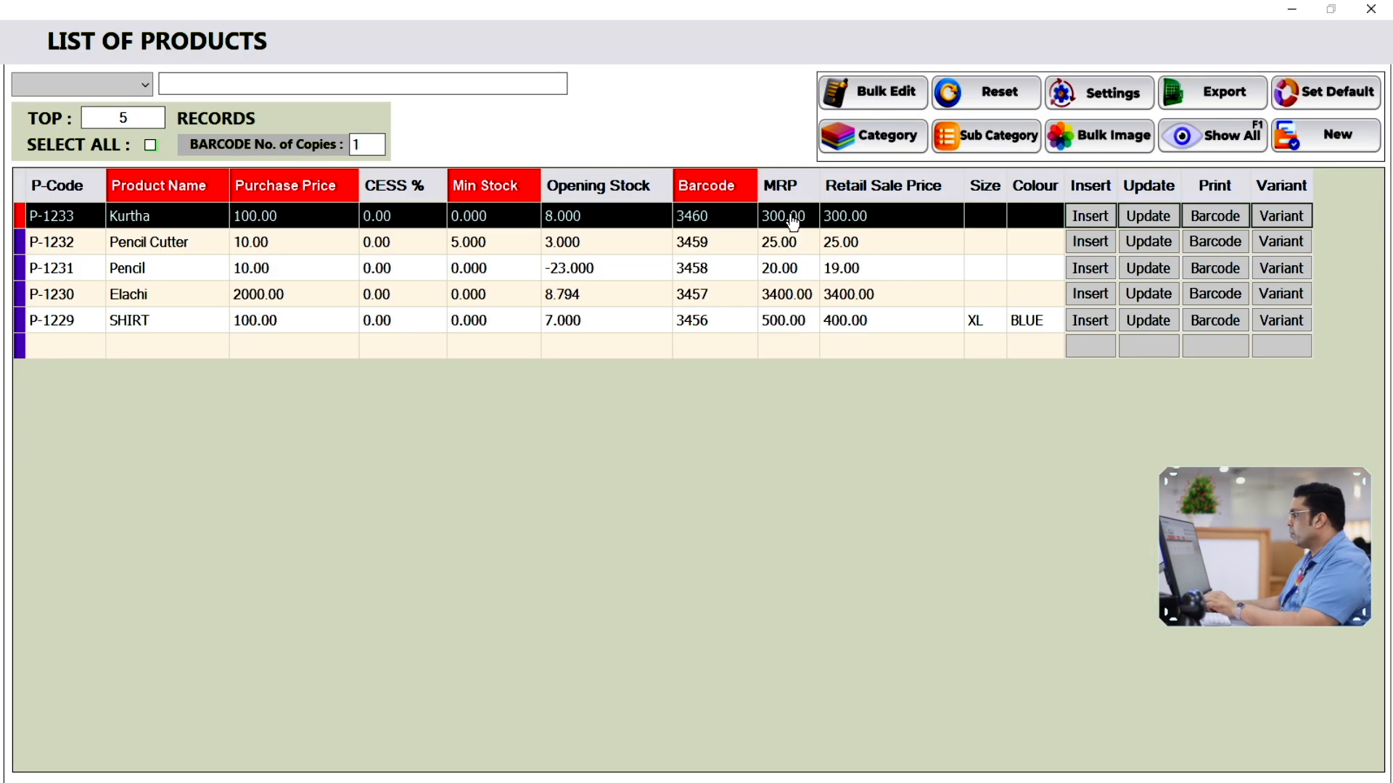
left_click(796, 227)
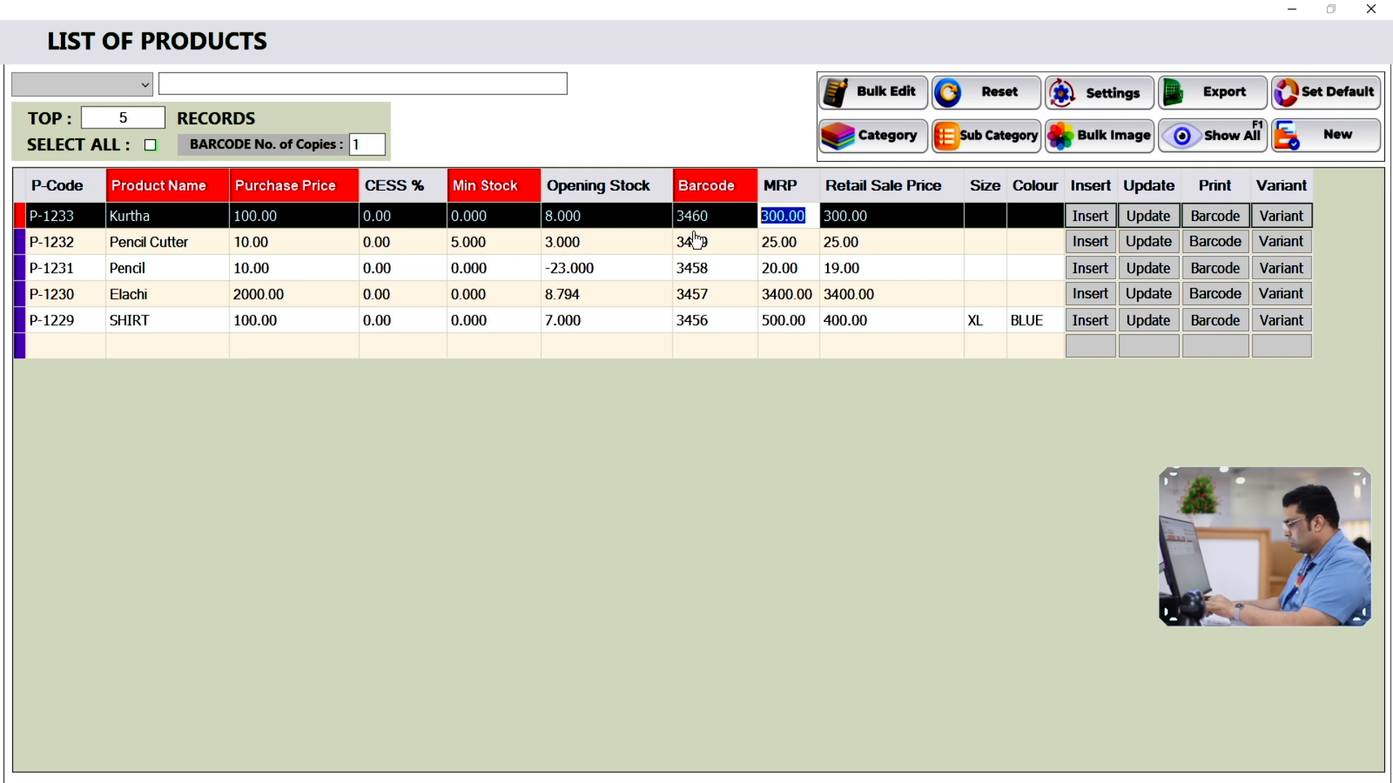
type("400")
key("Return")
type("400")
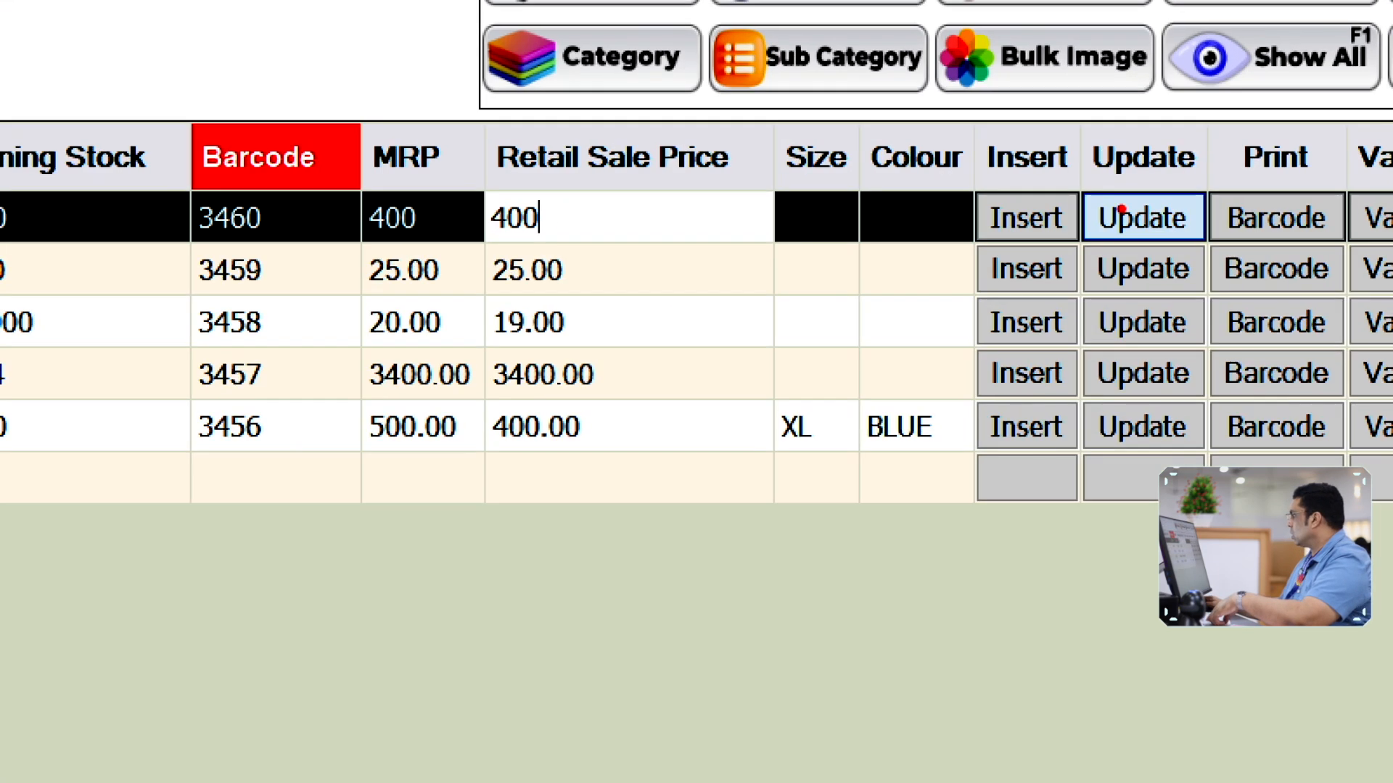
left_click(1155, 219)
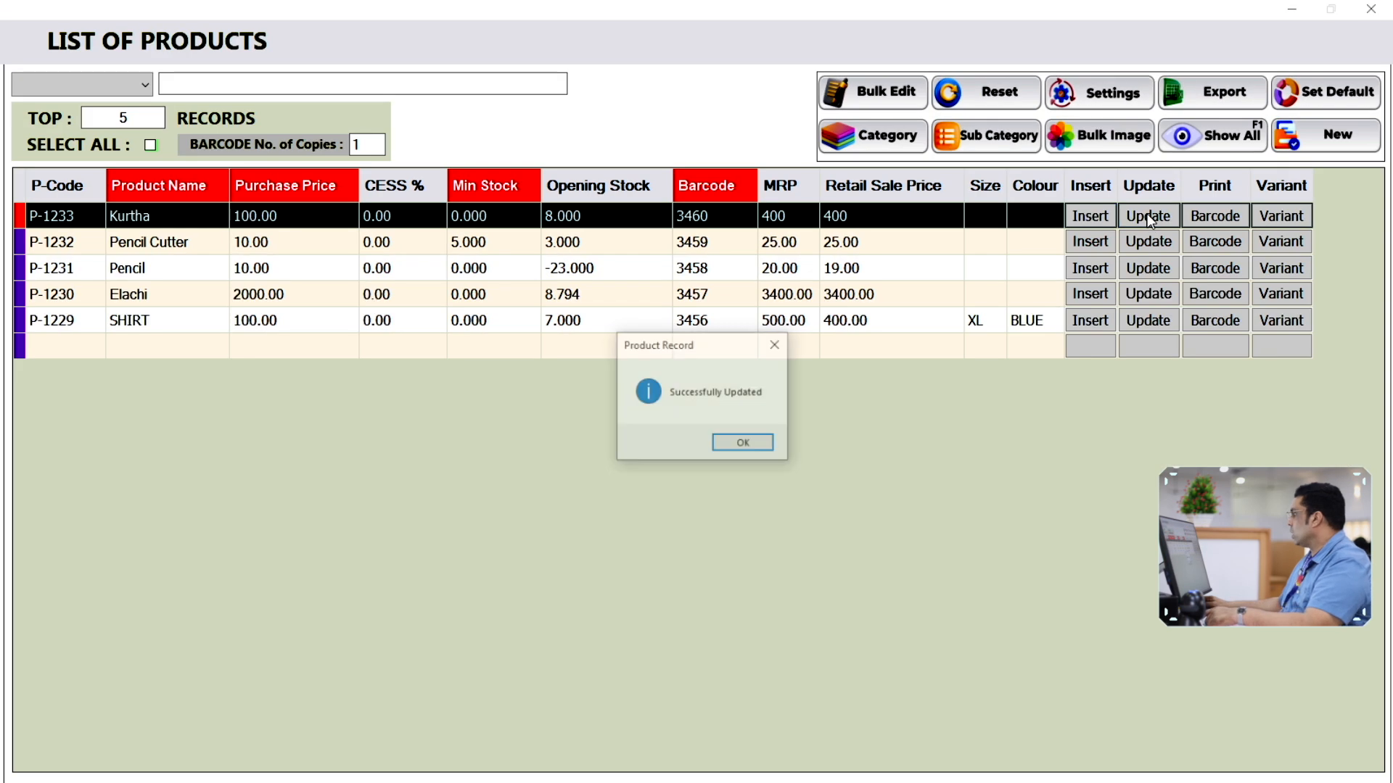
left_click(743, 443)
left_click(1371, 9)
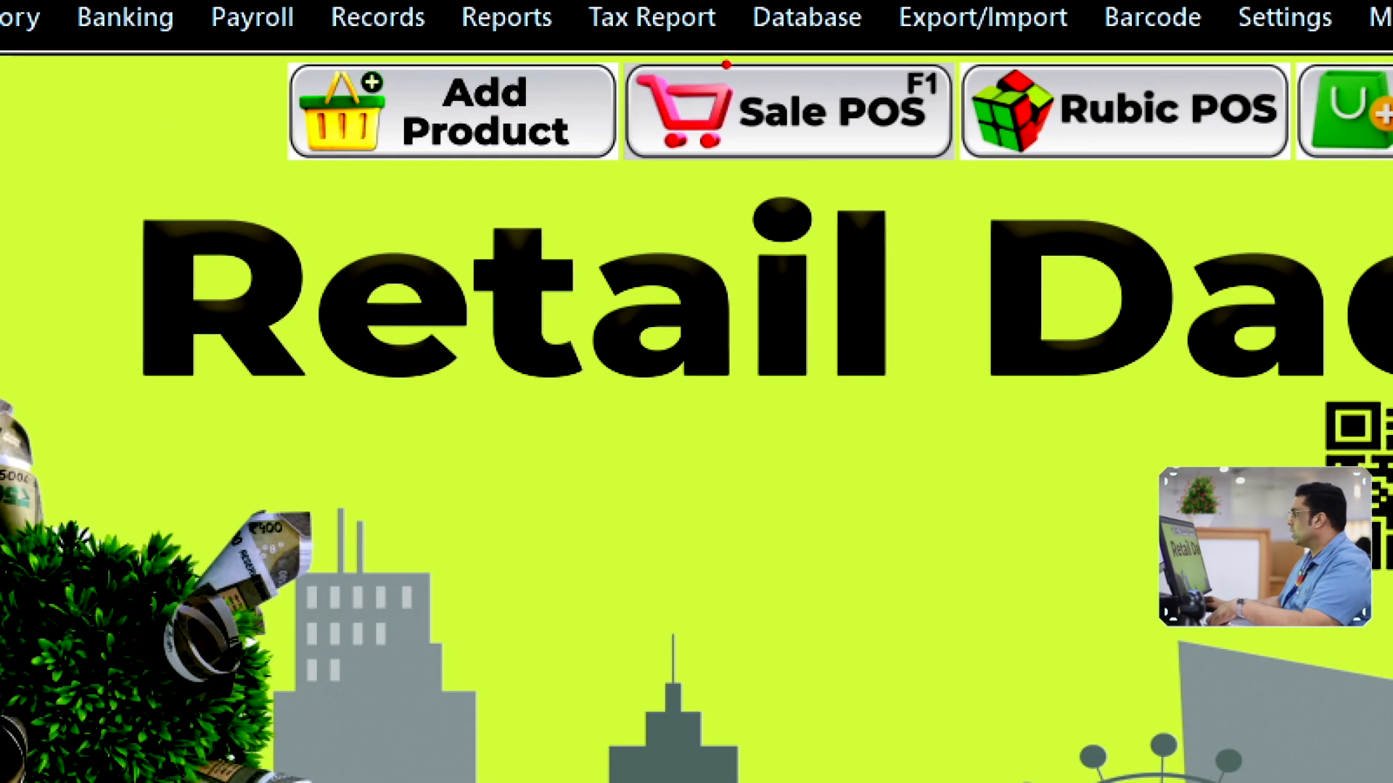
Bill one Kurtha at 400 in Sale POS and complete it with Quick Pay
left_click(778, 114)
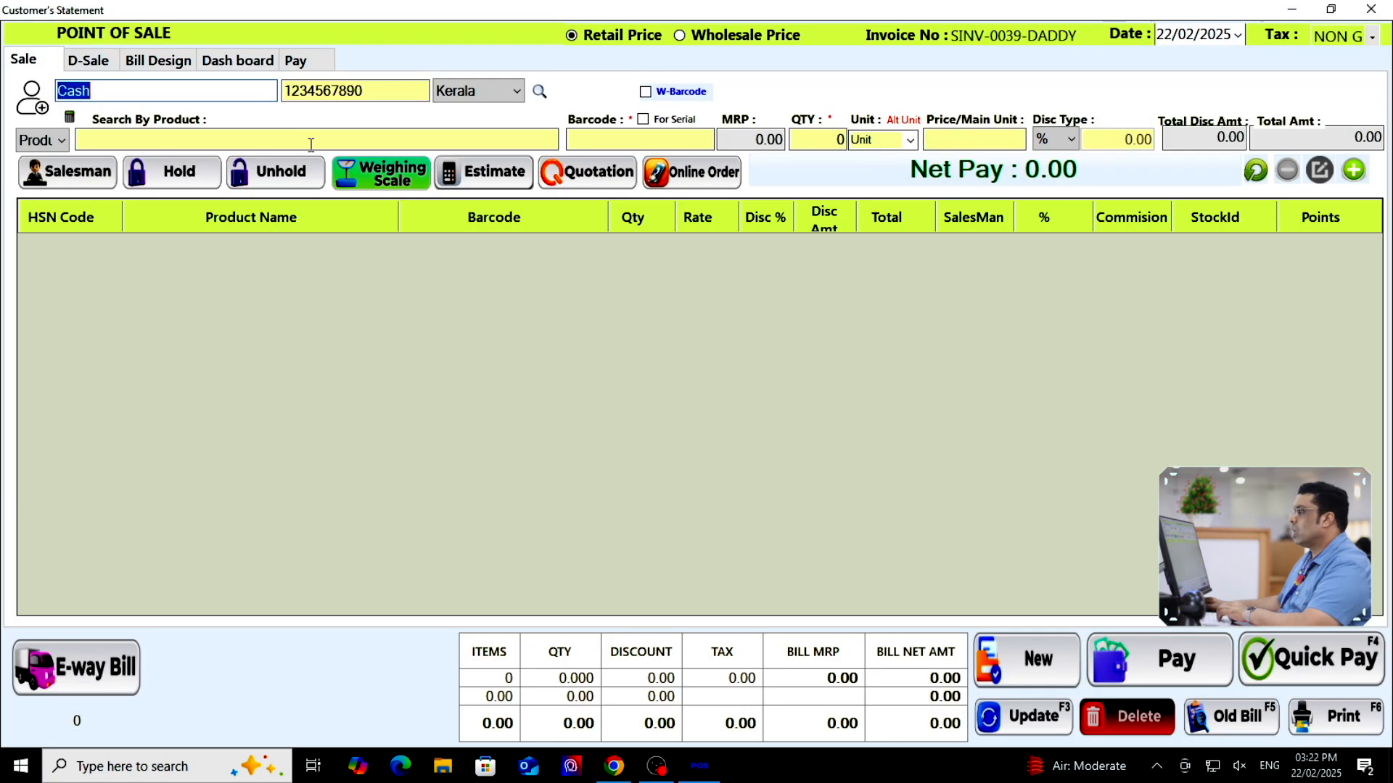
left_click(311, 144)
type("kur")
left_click(554, 346)
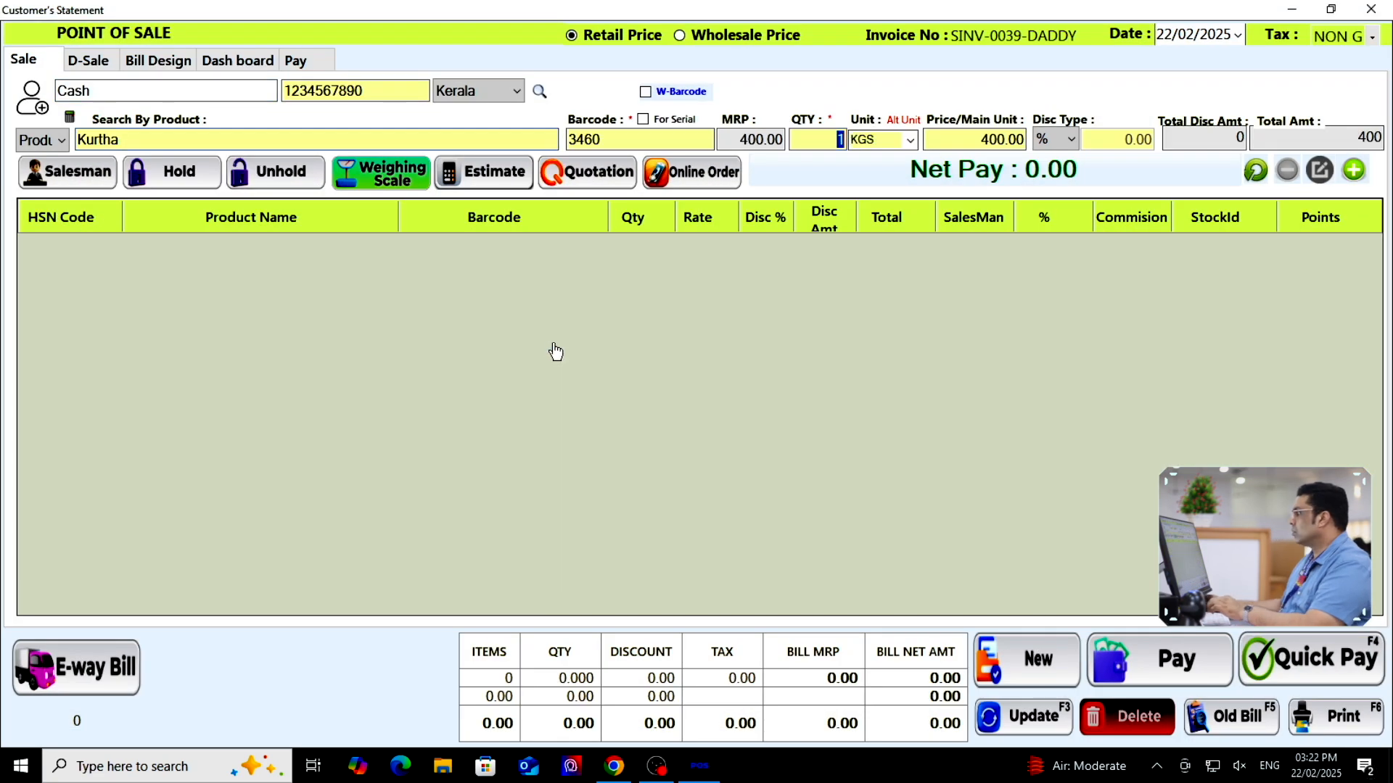
left_click(1354, 170)
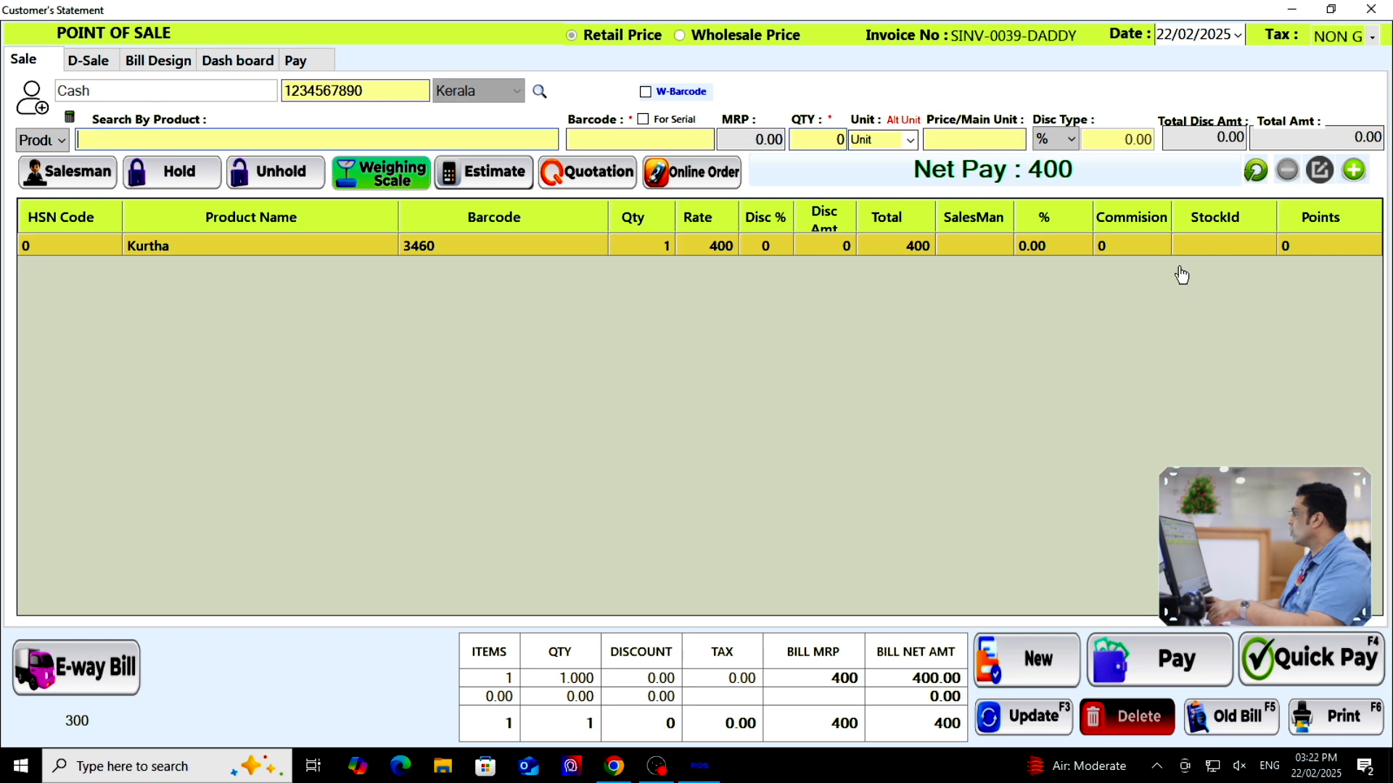
left_click(1304, 660)
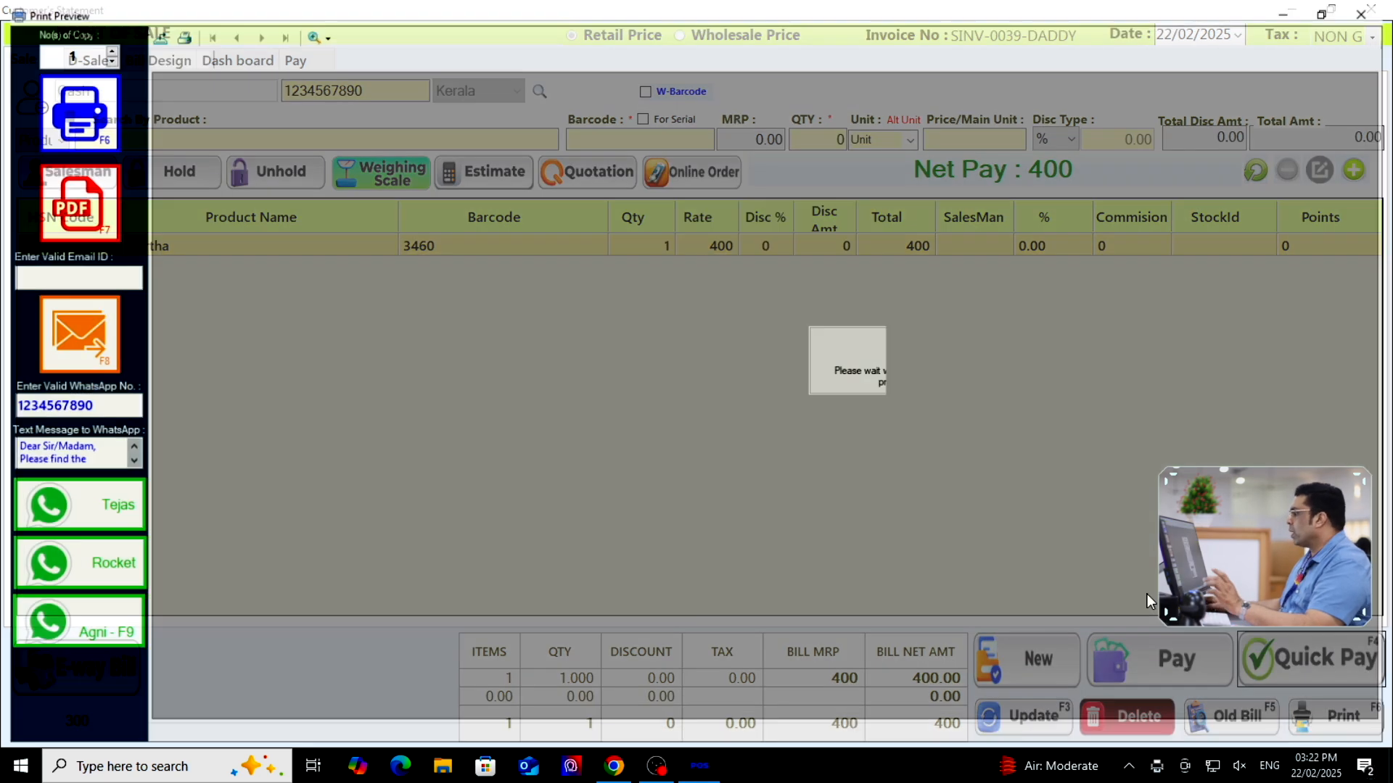
Review the receipt preview at 300% zoom, then close it
left_click(319, 32)
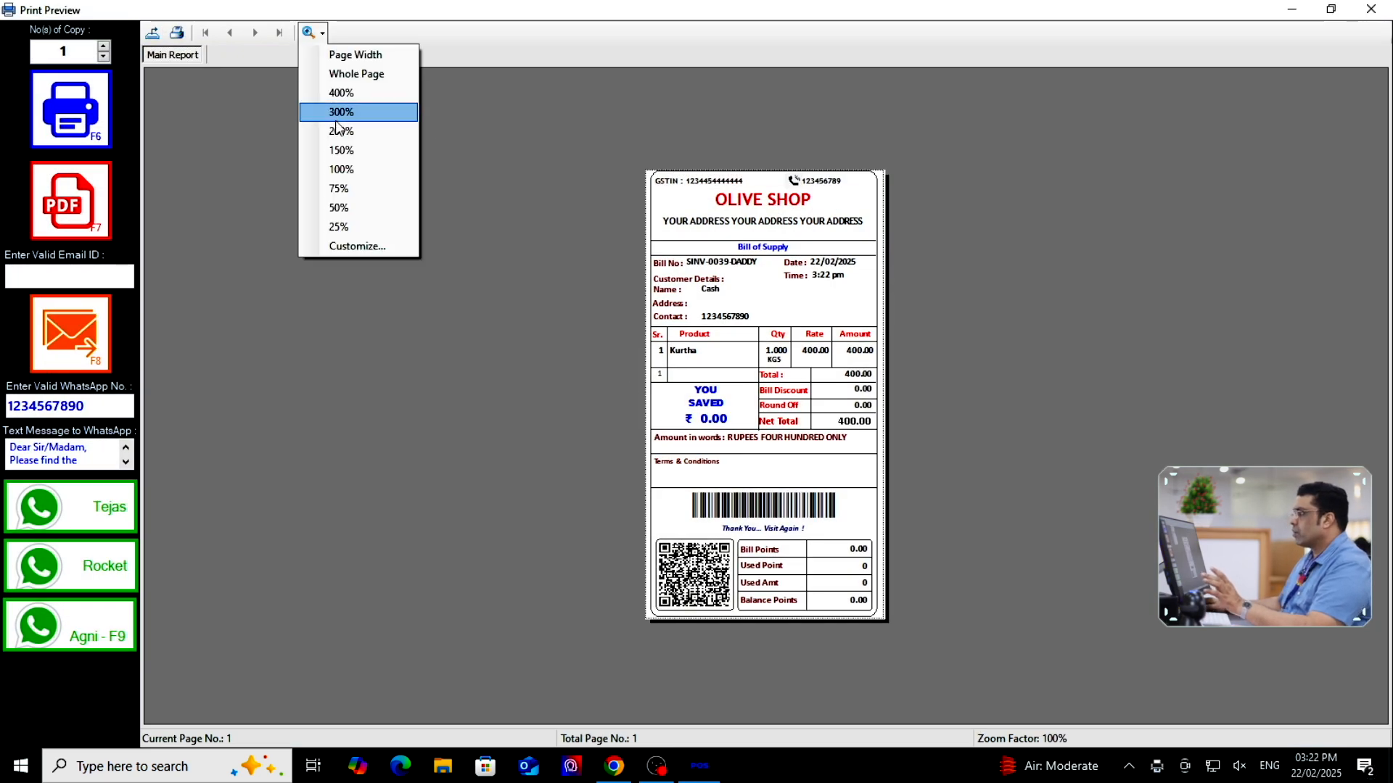
left_click(340, 112)
scroll(786, 389, "down", 2)
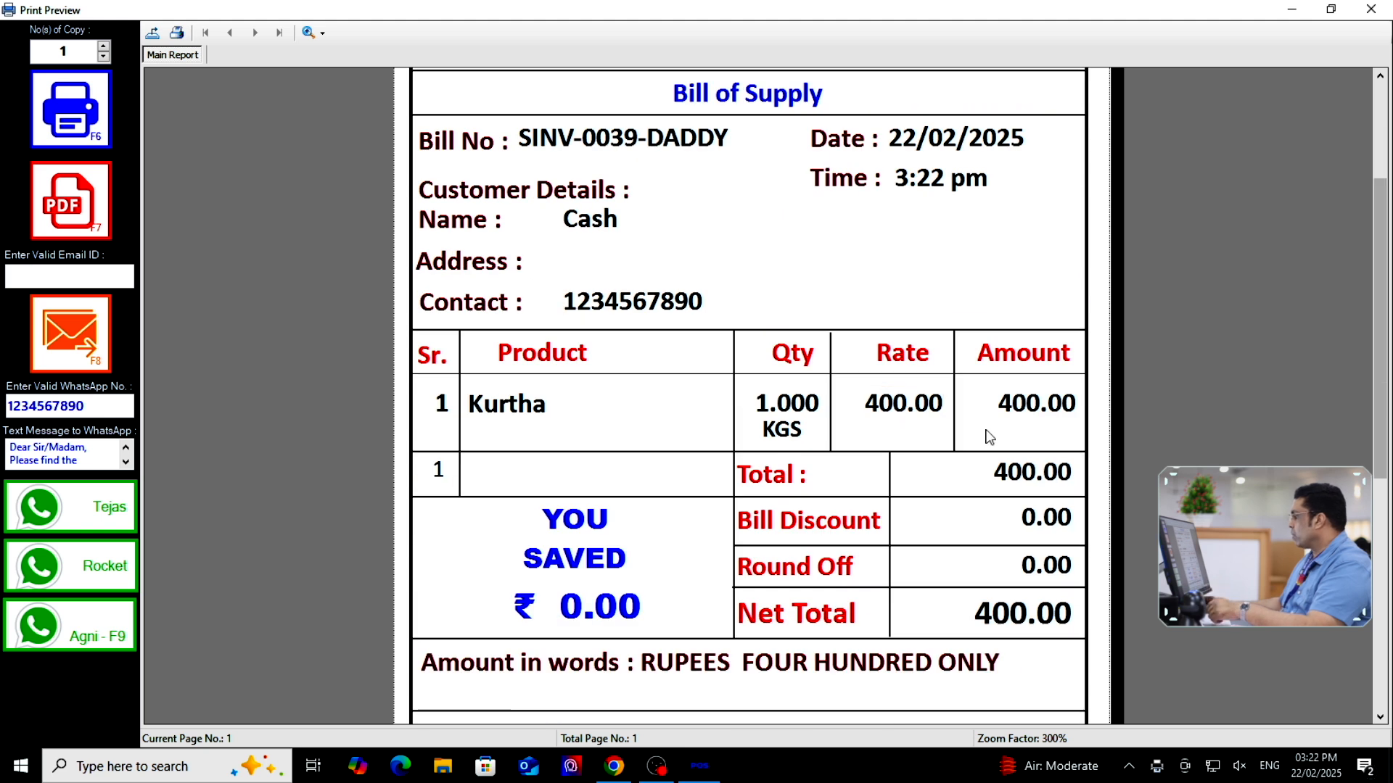
scroll(989, 435, "down", 5)
scroll(1191, 248, "up", 5)
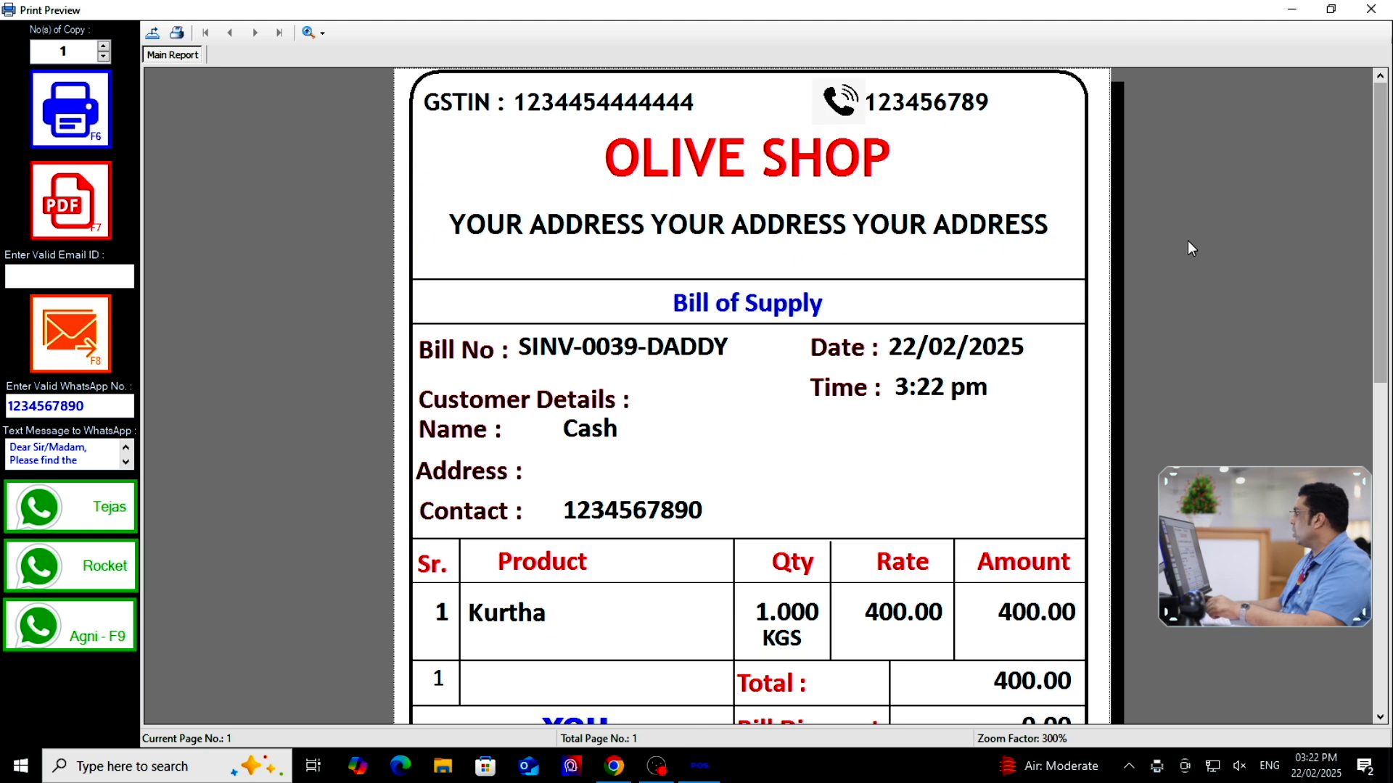
left_click(1371, 9)
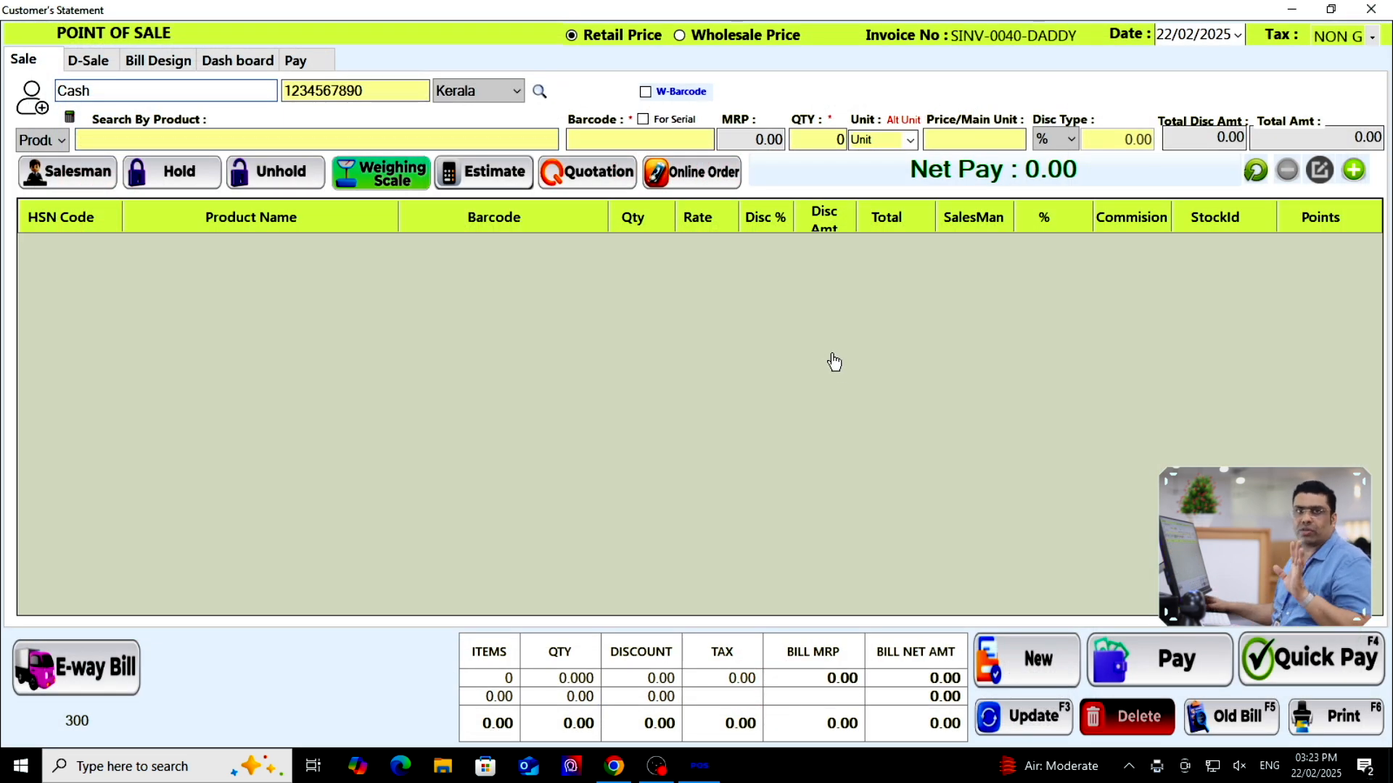
Close the POS and open the supplier list for a new purchase invoice
left_click(1371, 9)
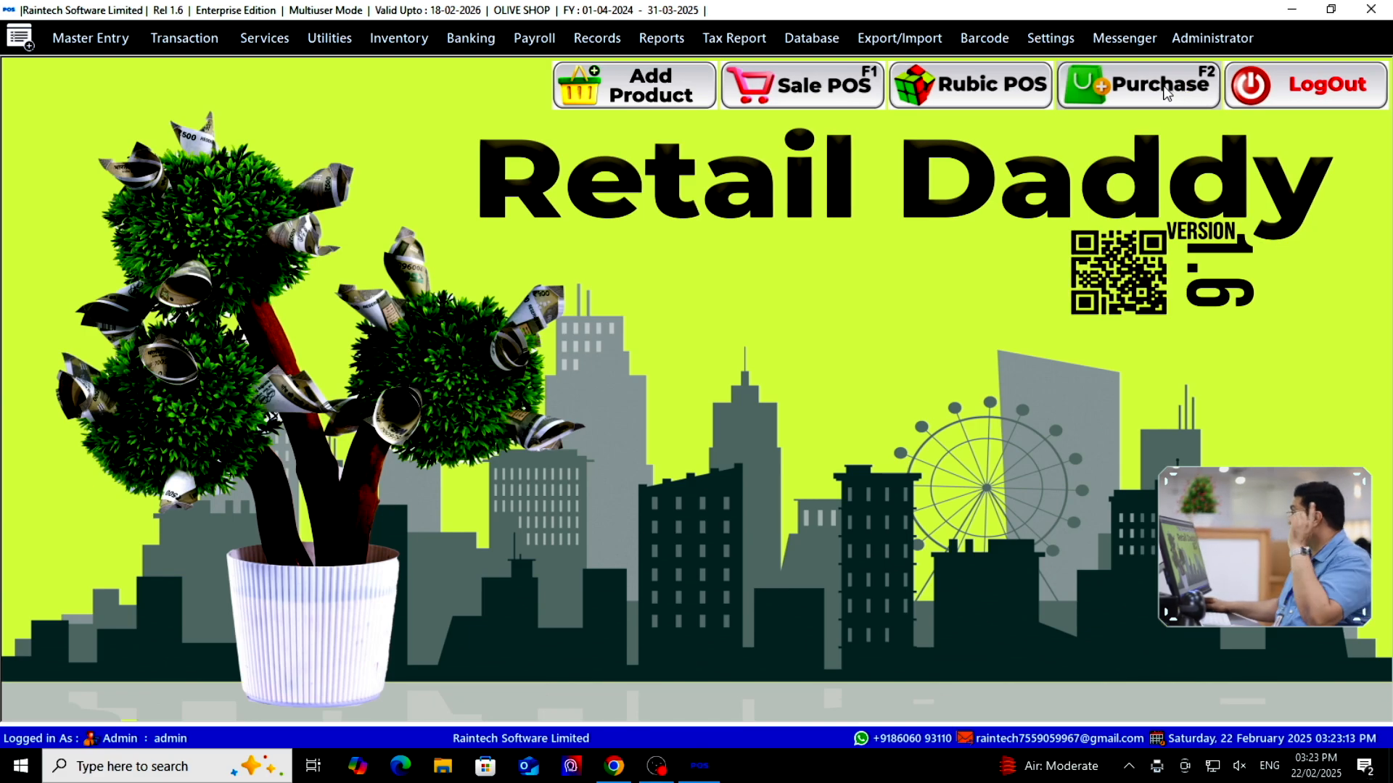
left_click(1166, 91)
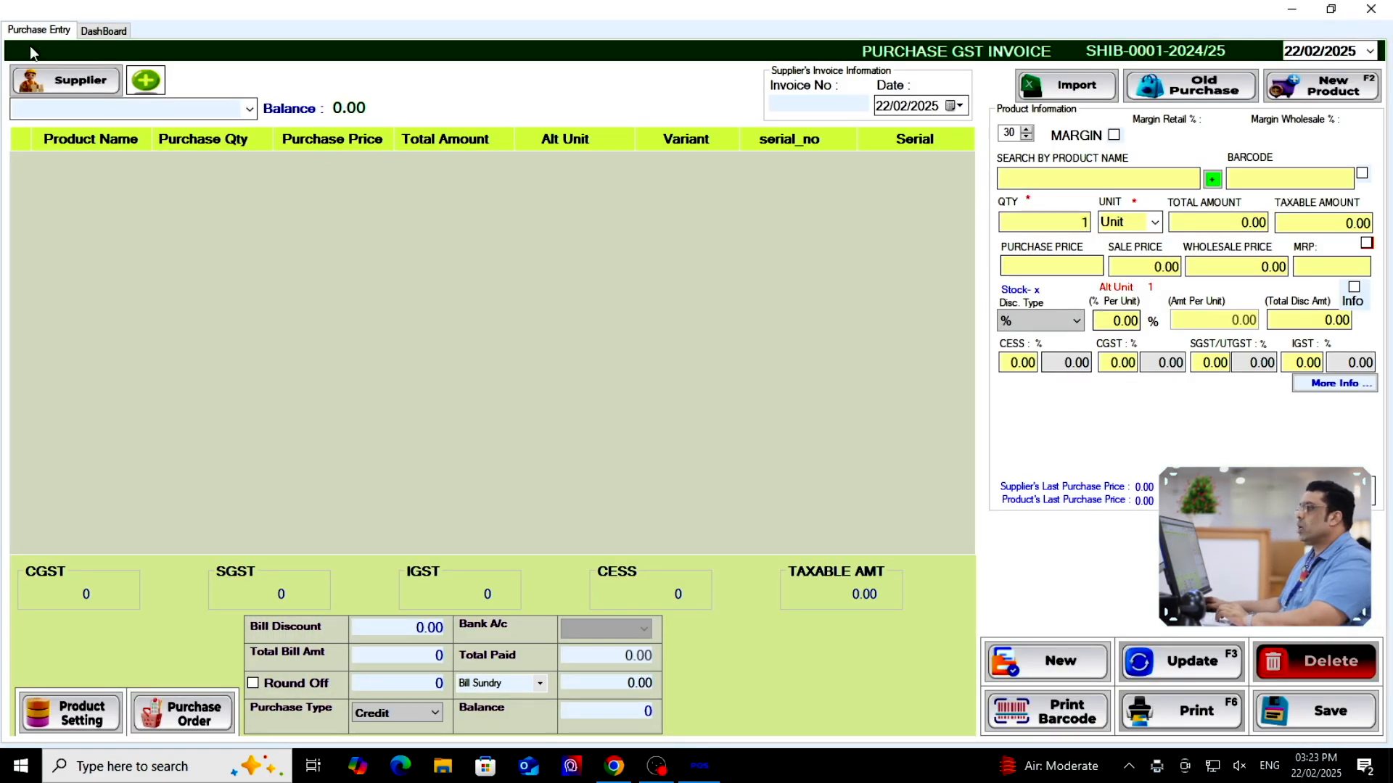
left_click(100, 85)
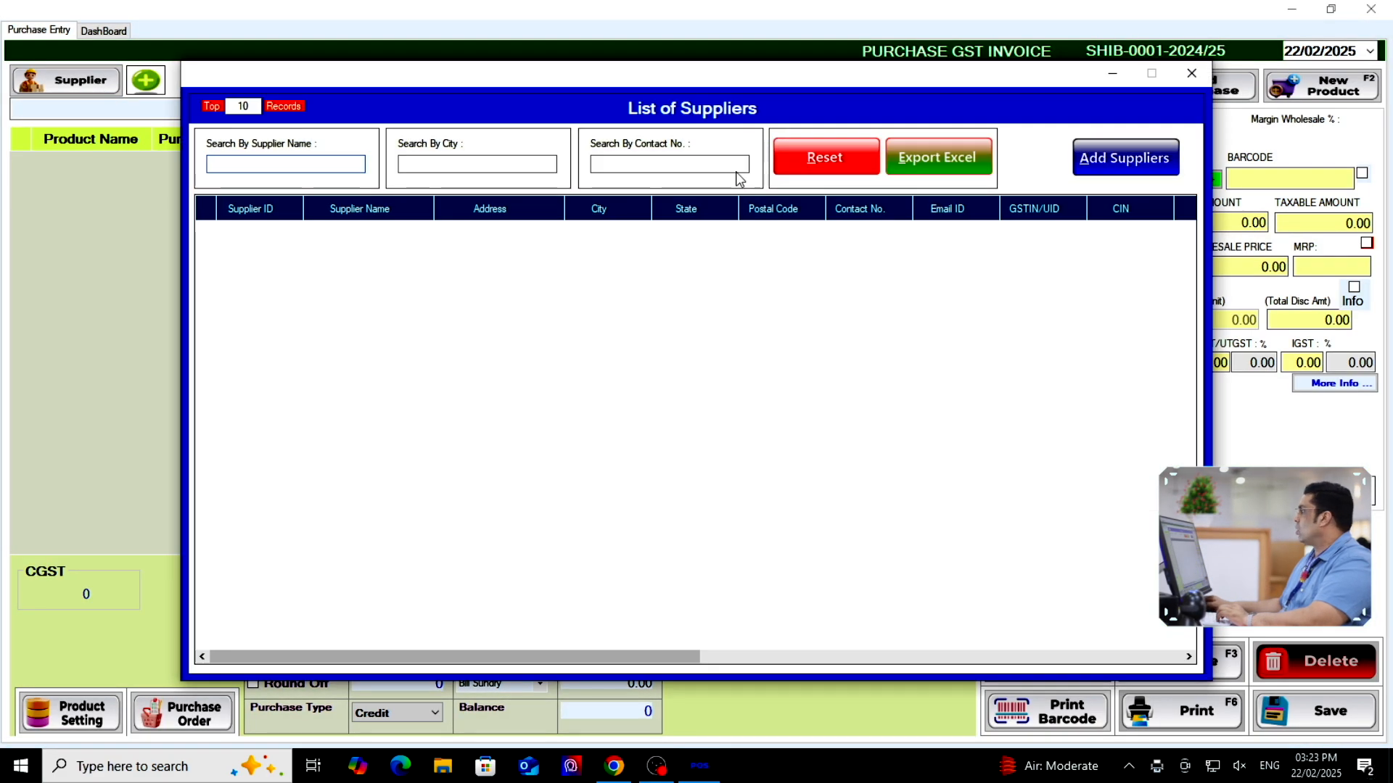
Register new supplier abc in Kerala, filling in its address, city and postal code
left_click(1125, 158)
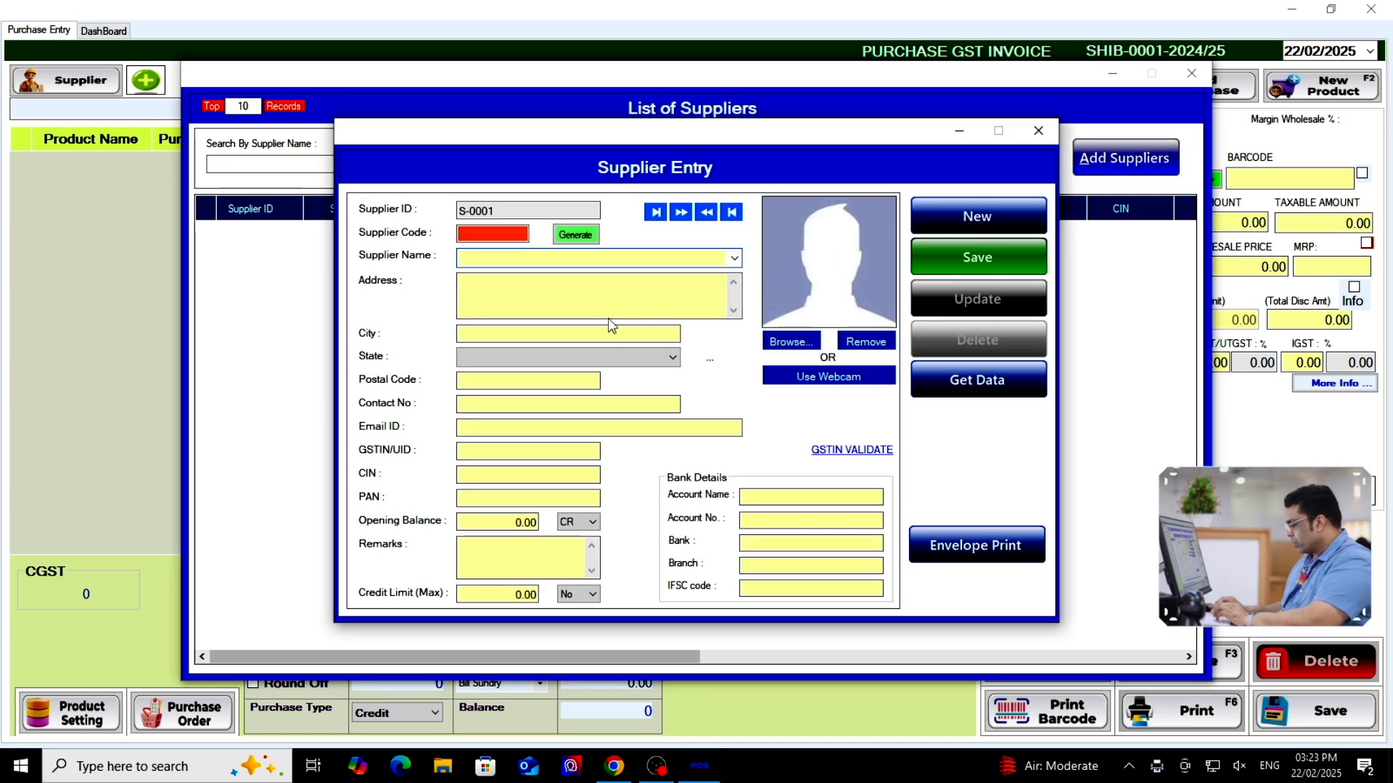
type("abc")
left_click(607, 318)
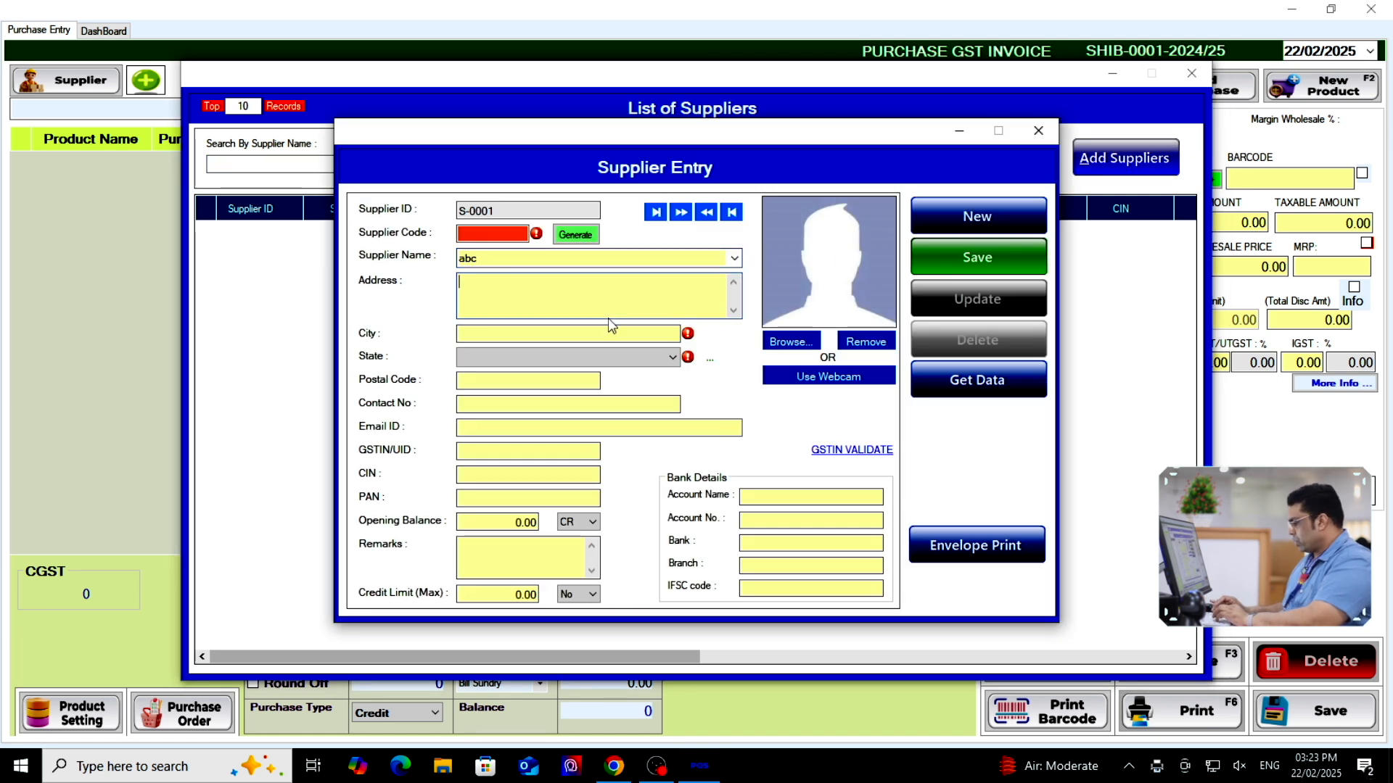
type("ktm")
key("Tab")
type("kk")
key("Tab")
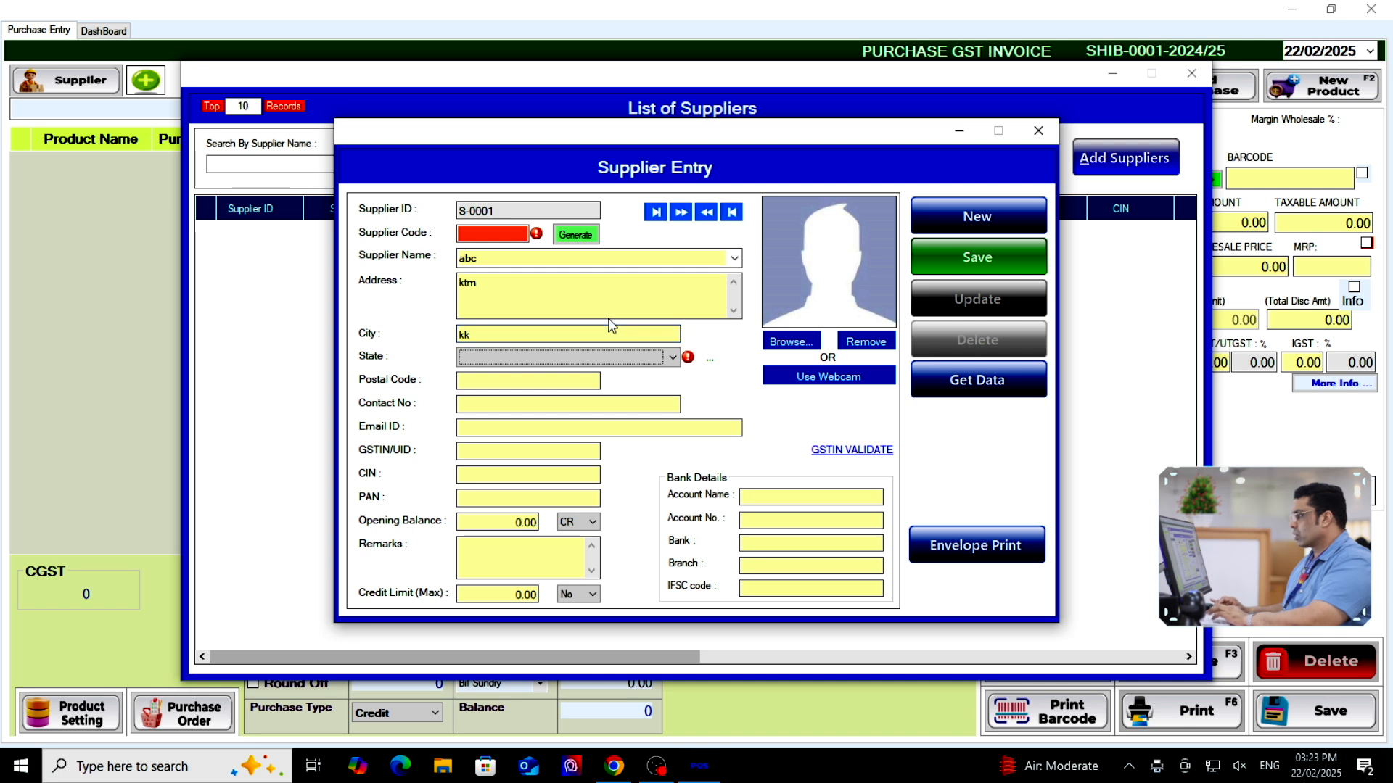
type("kerala")
key("Tab")
type("78888")
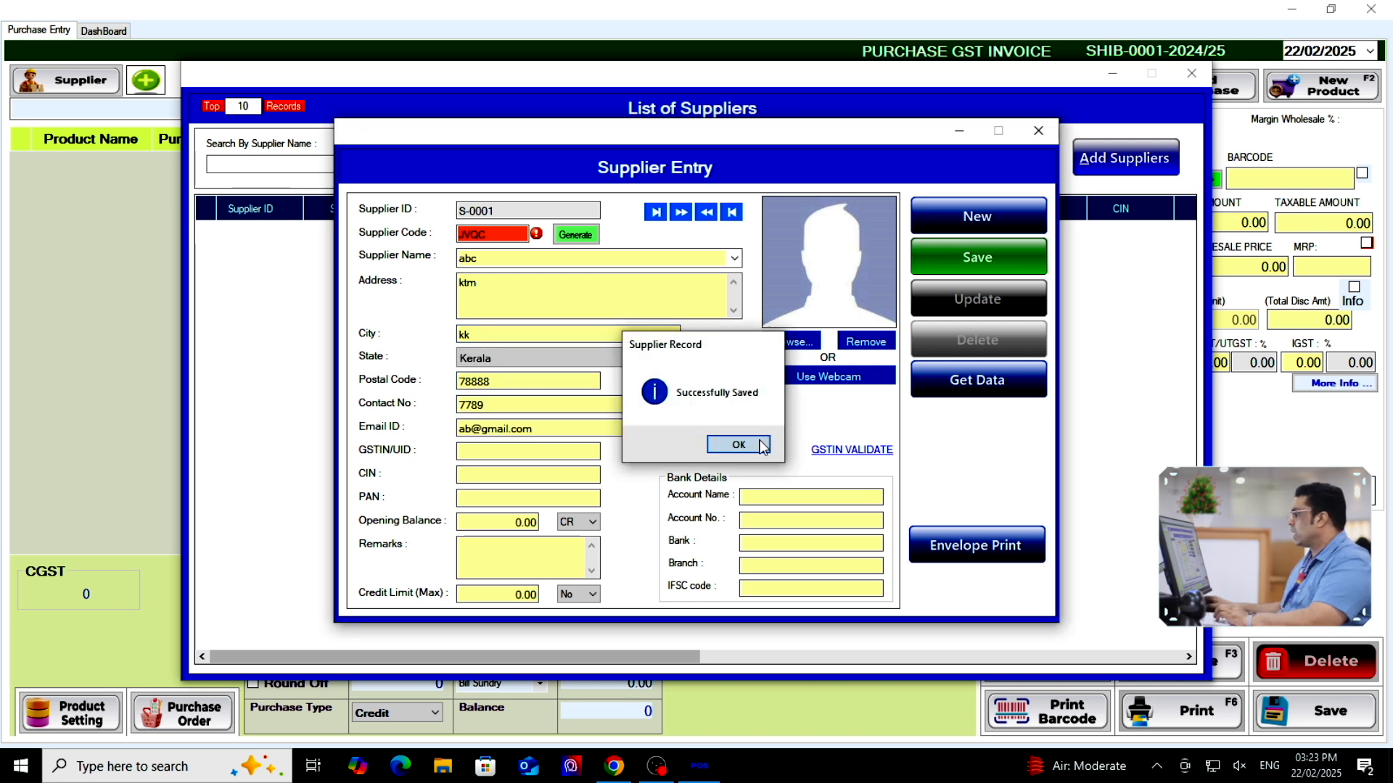
key("Return")
Choose supplier abc for the purchase invoice
left_click(1039, 131)
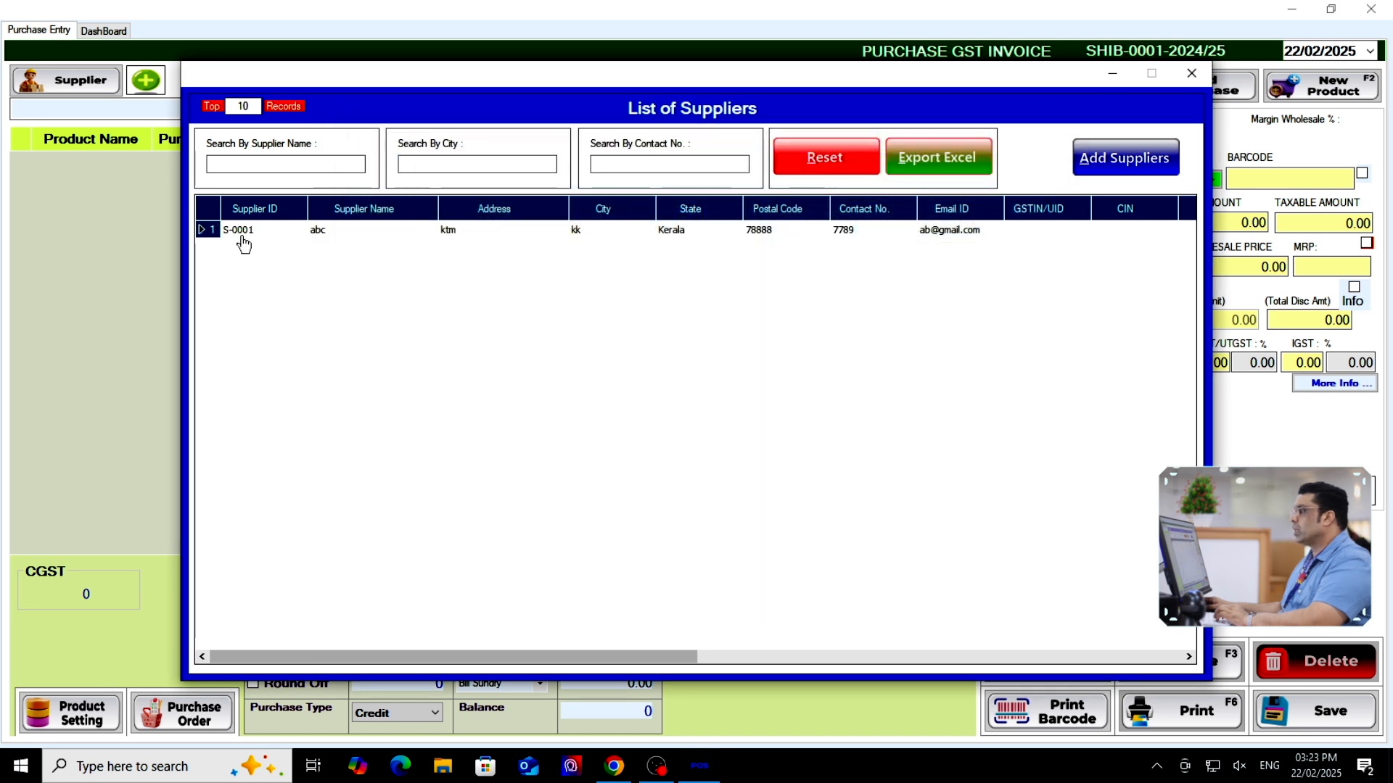
double_click(303, 236)
left_click(1101, 176)
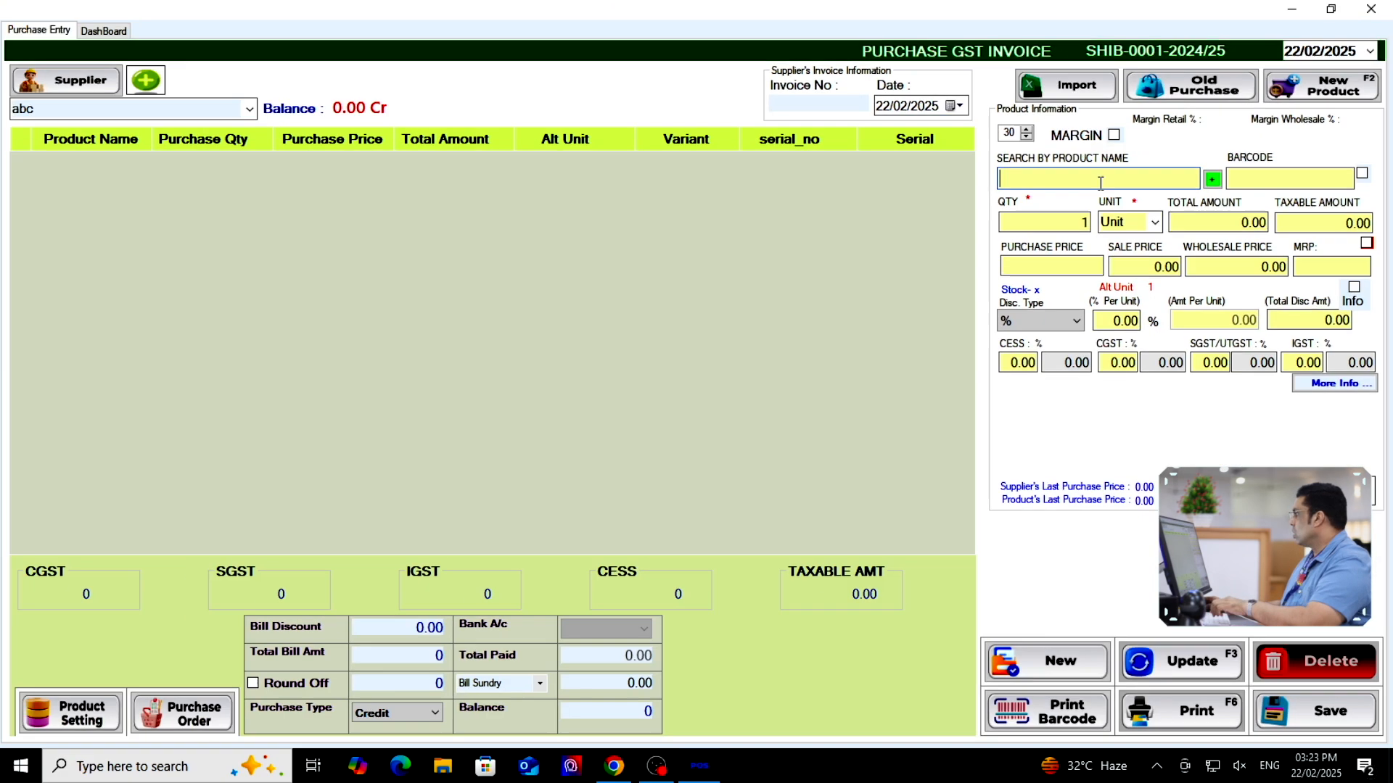
Add Kurtha to the purchase with quantity 20 at 100 each
type("kur")
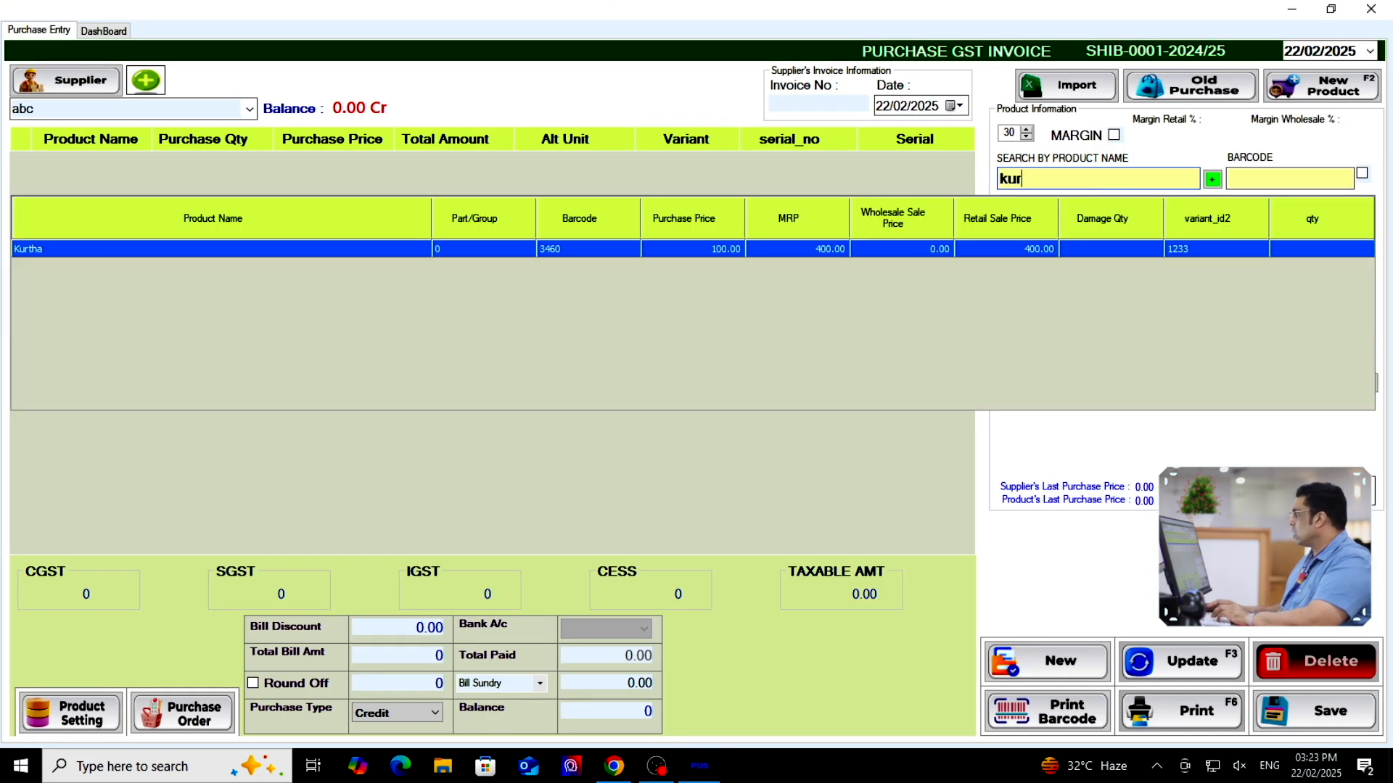
key("BackSpace")
type("r")
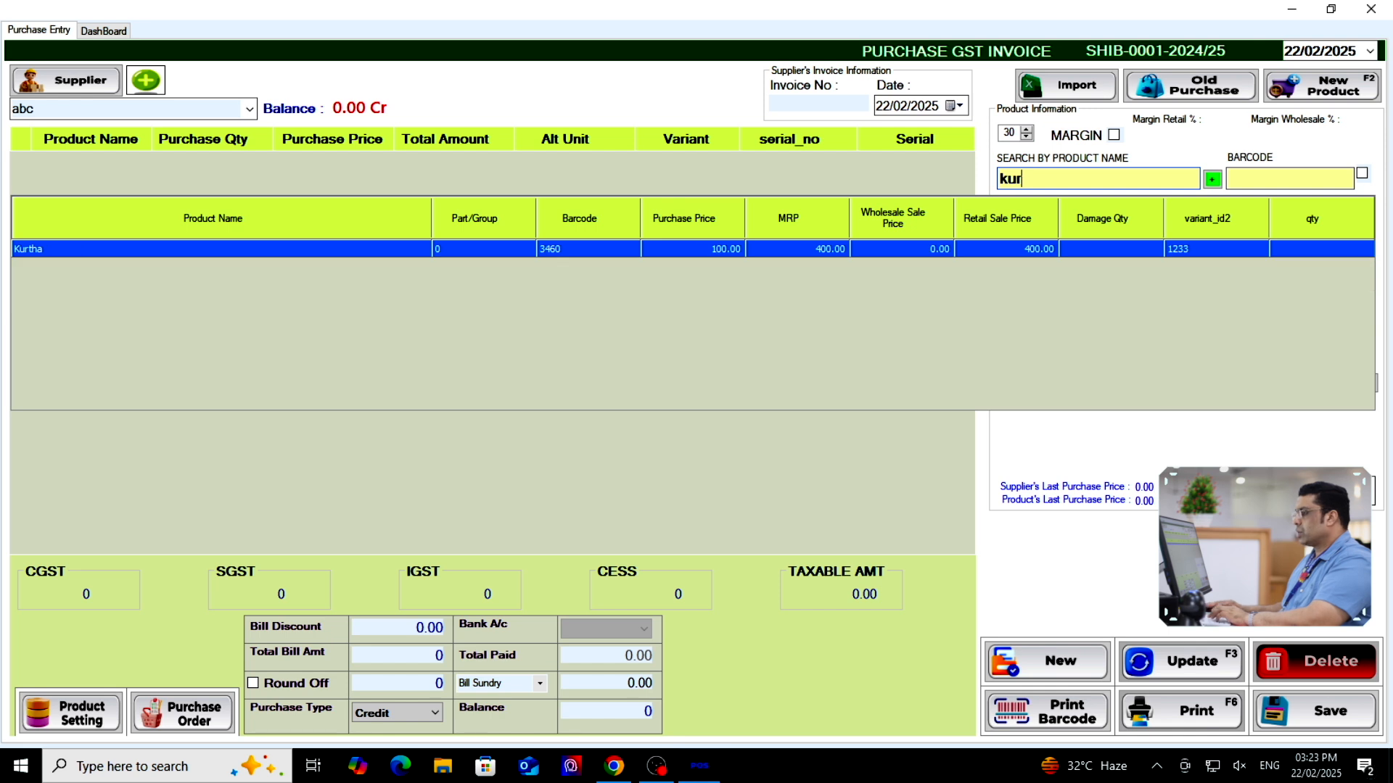
left_click(459, 250)
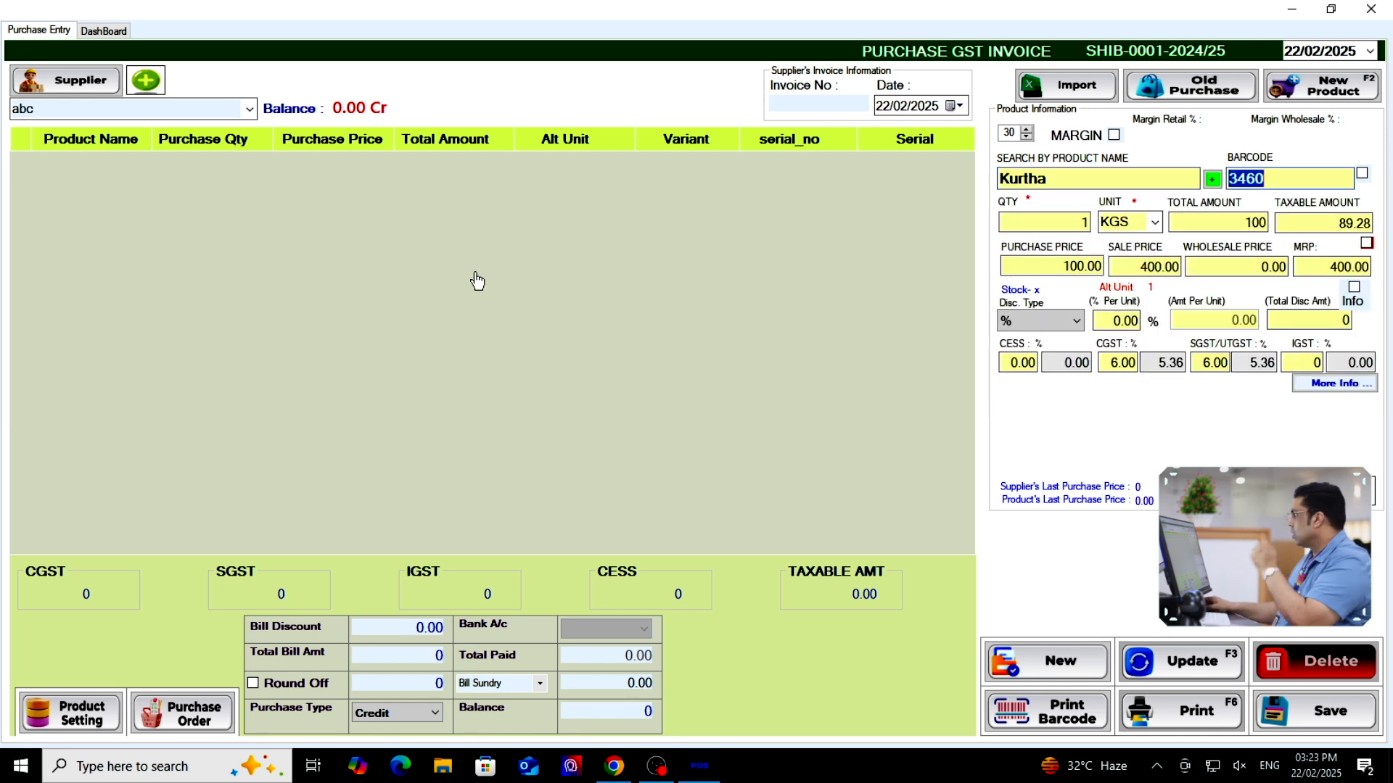
key("Return")
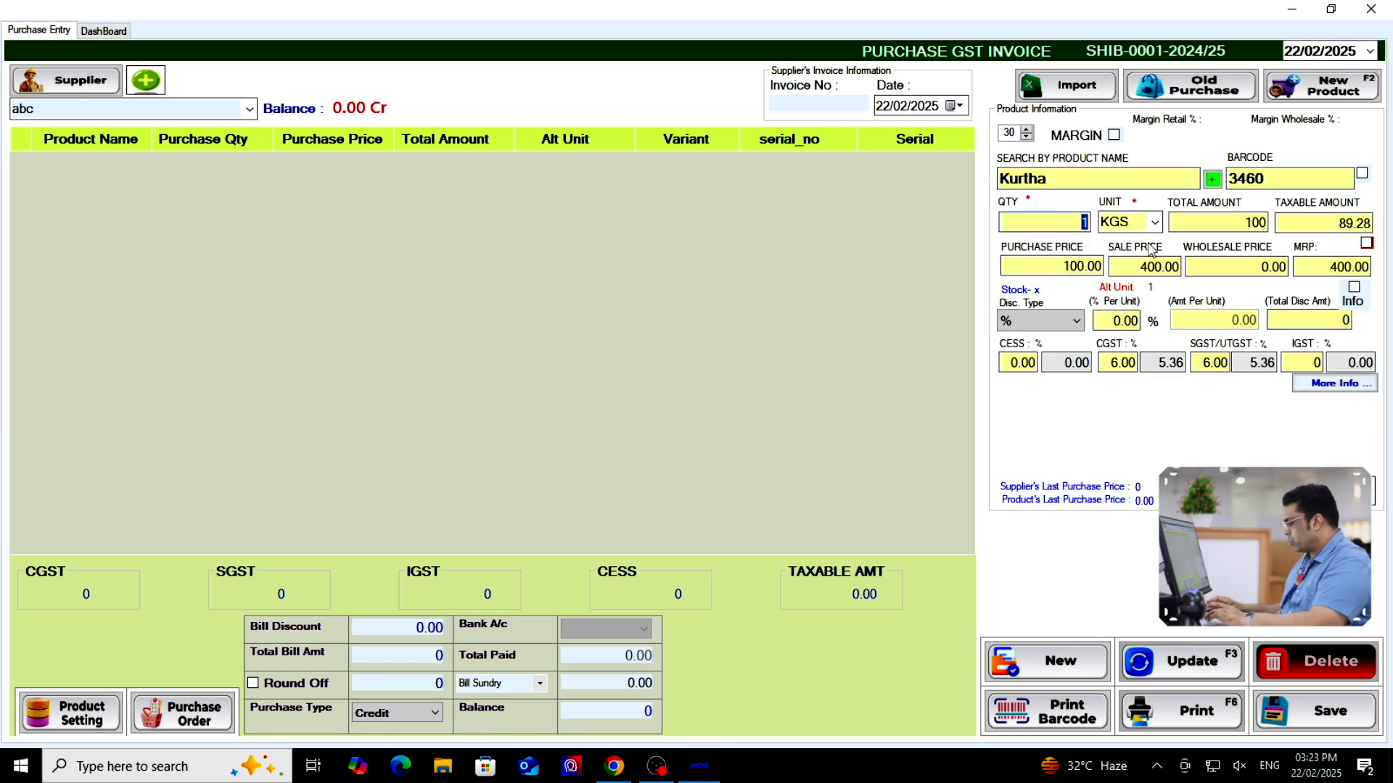
type("20")
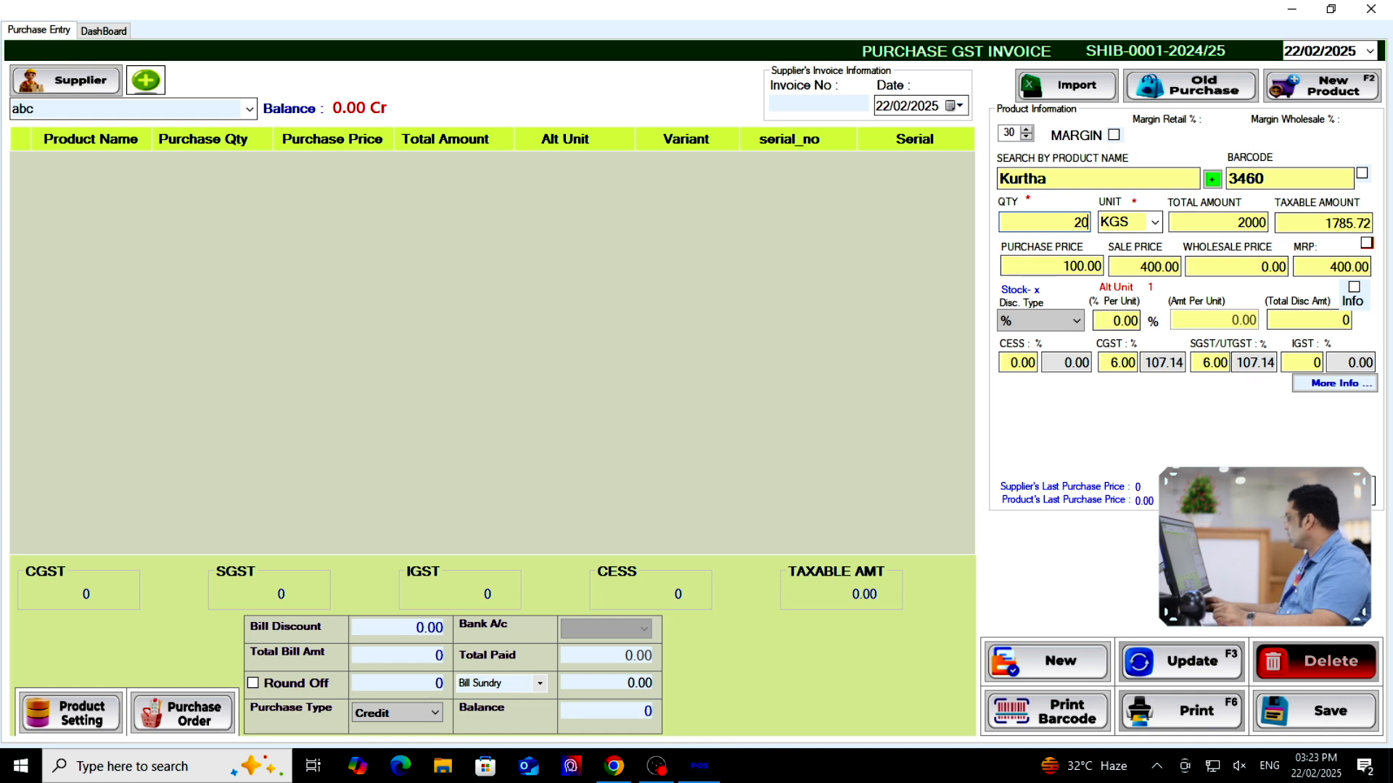
key("Return")
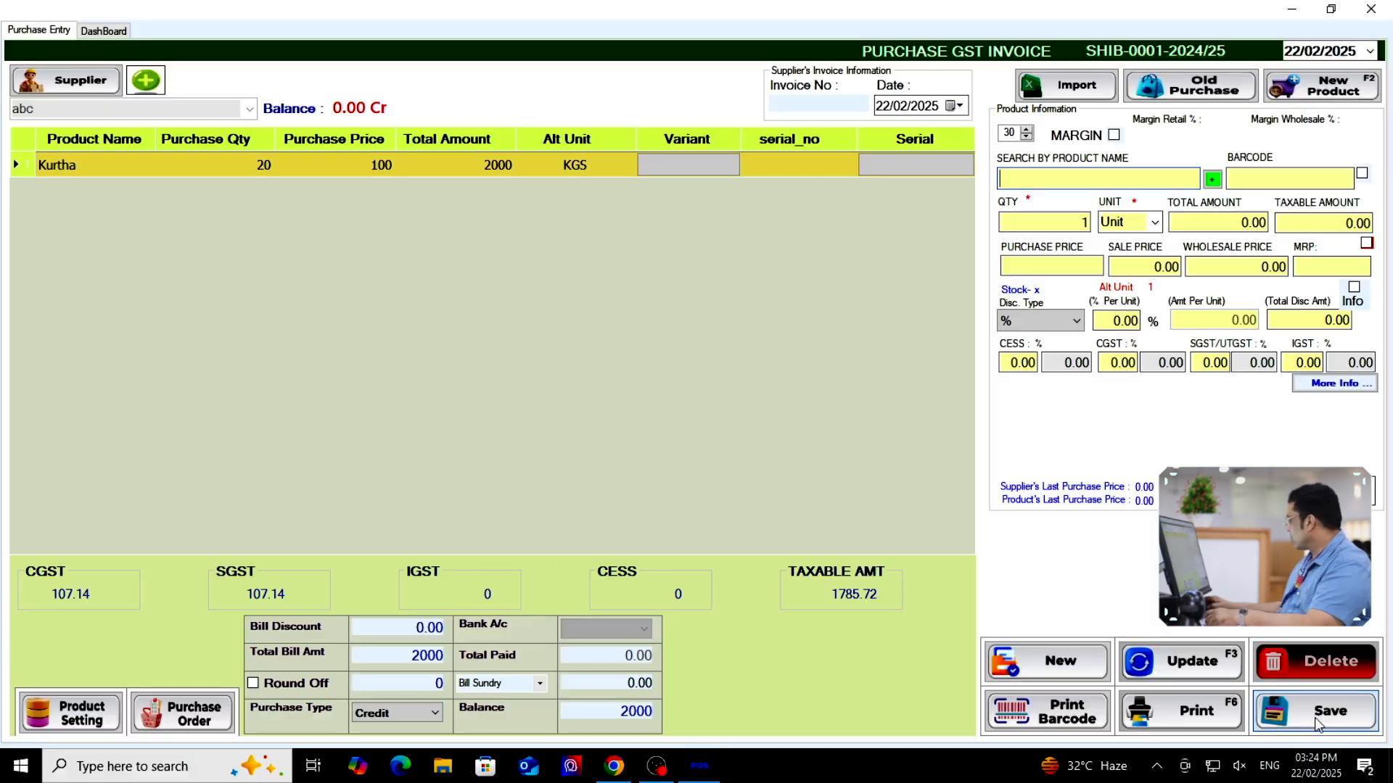
Save the 2000 purchase invoice and bring up barcode label printing
left_click(1332, 714)
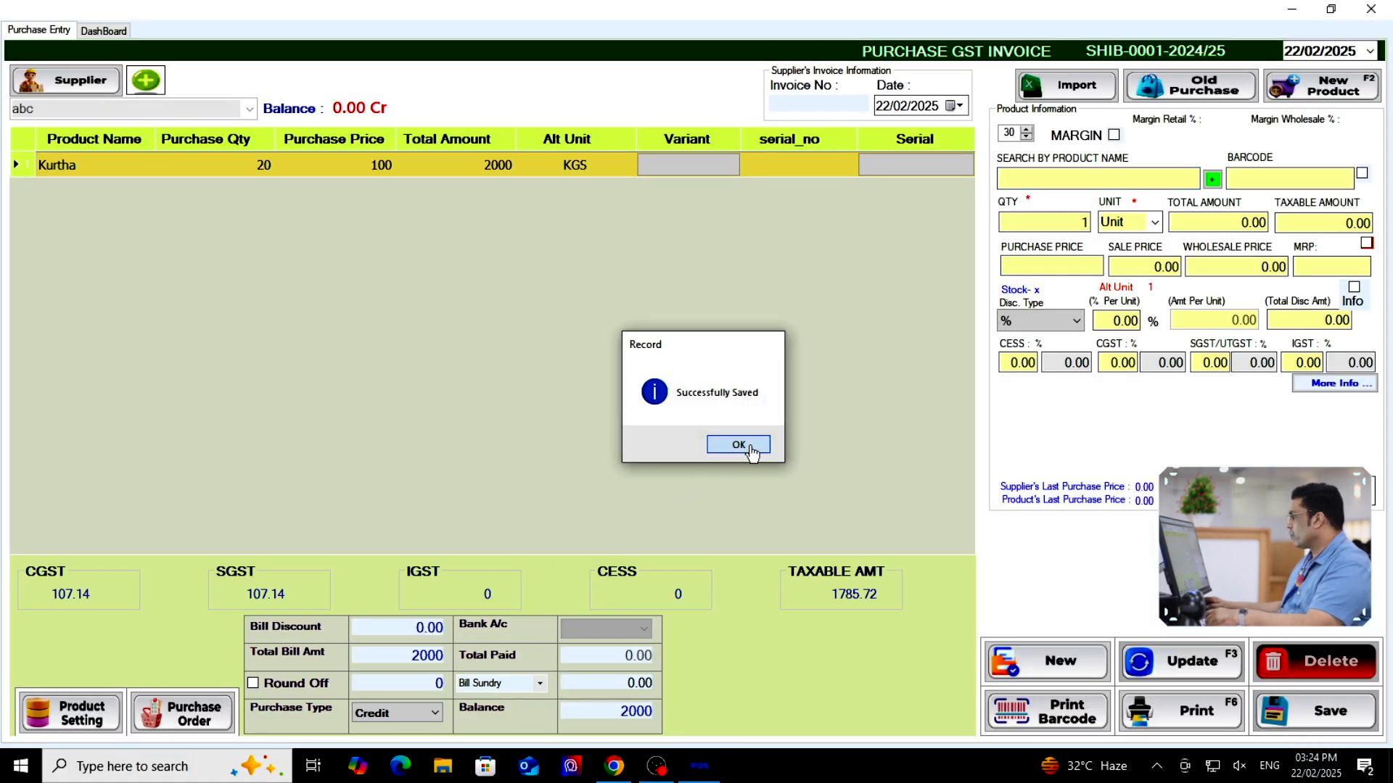
left_click(741, 444)
left_click(1062, 711)
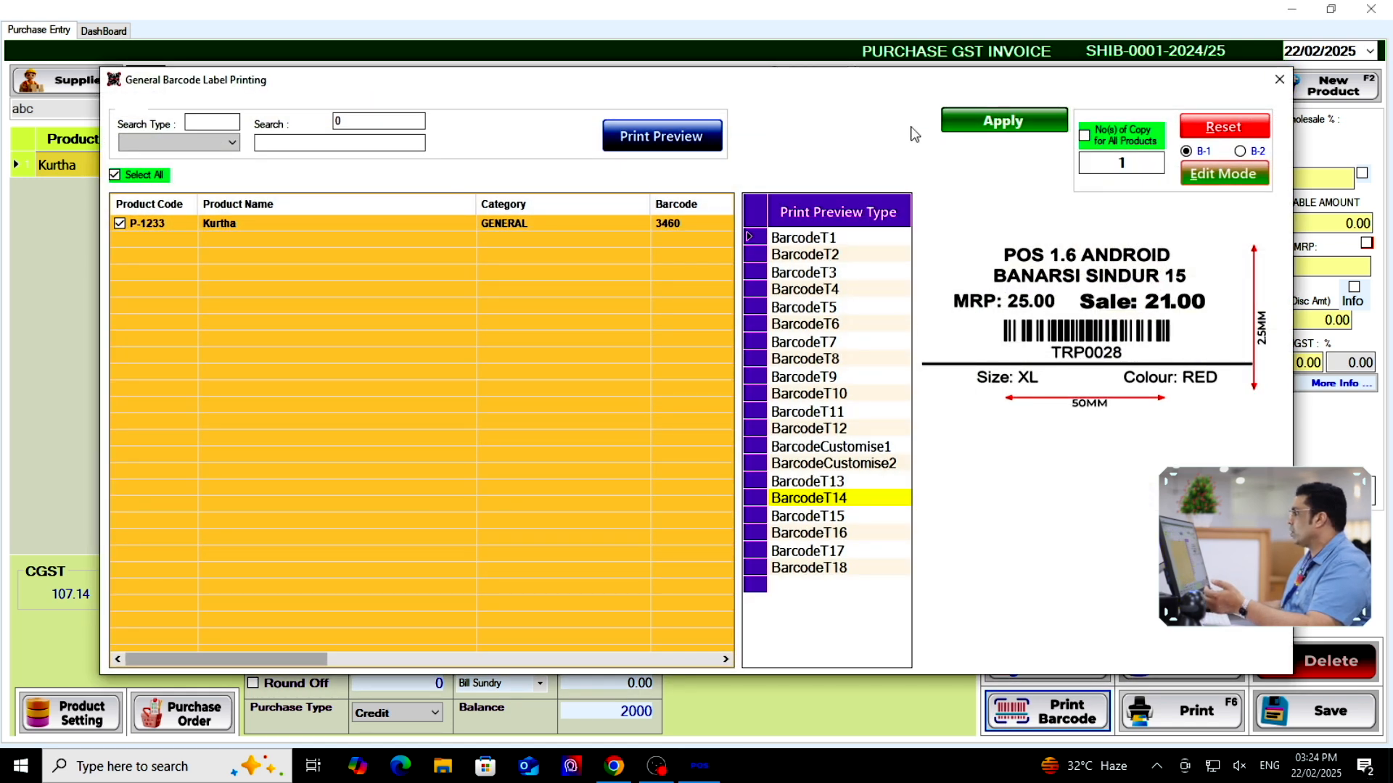
Preview the Kurtha barcode label, then close the label and purchase windows
left_click(655, 138)
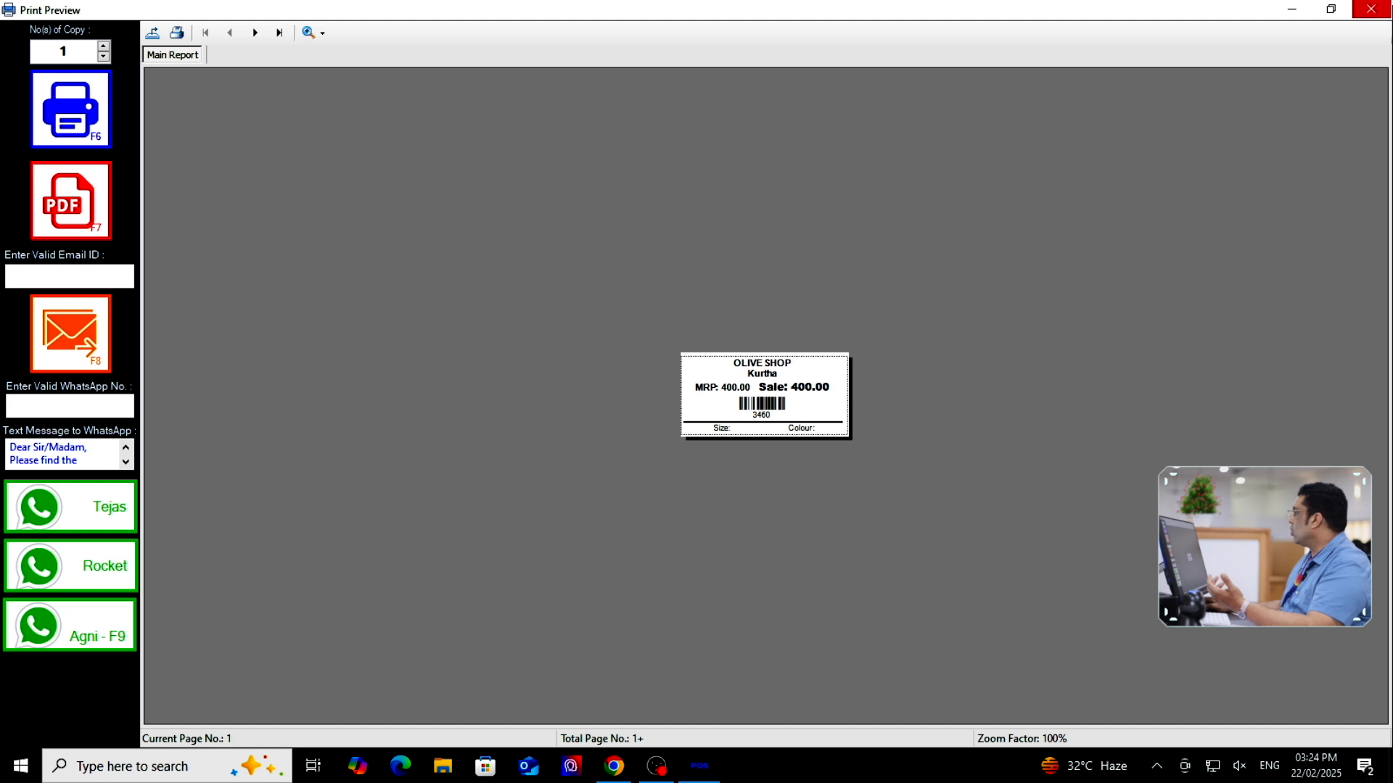
left_click(1371, 9)
left_click(1275, 87)
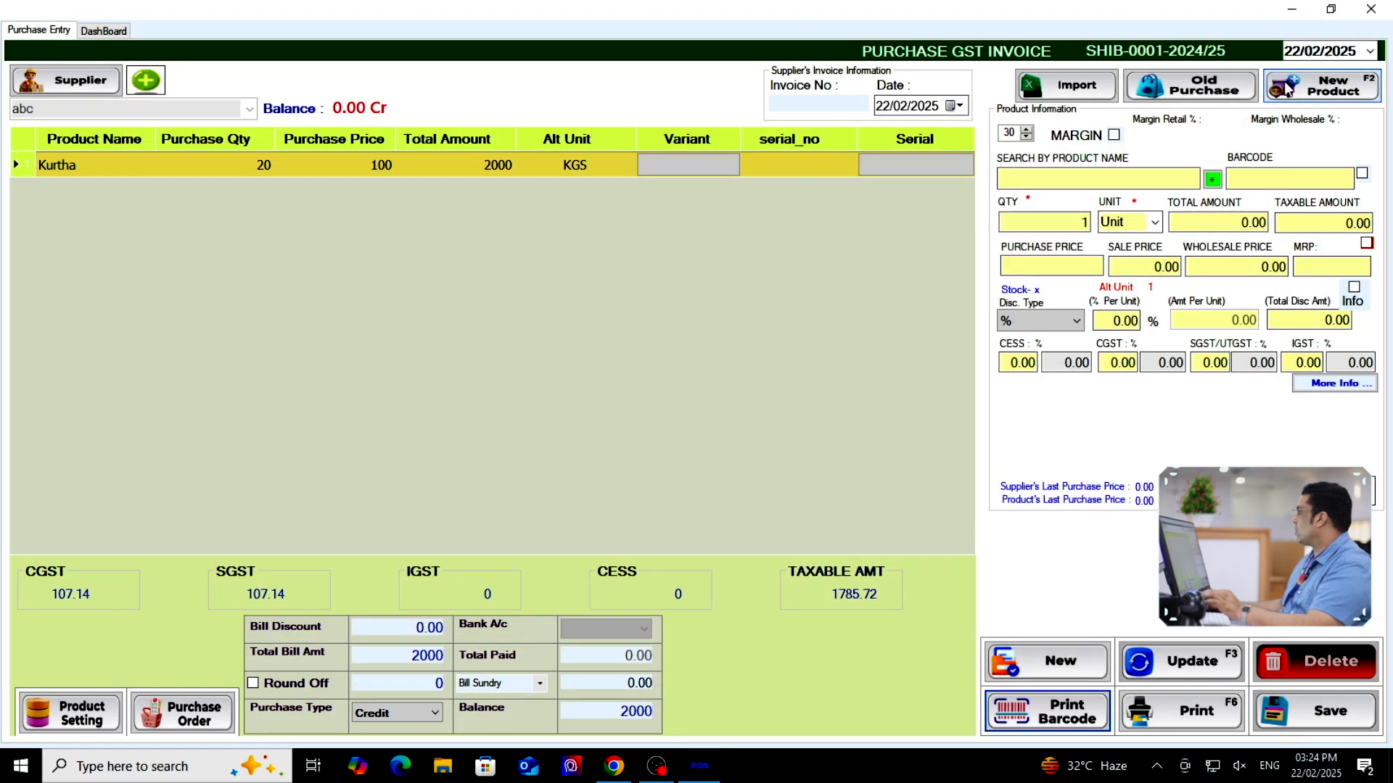
left_click(1371, 8)
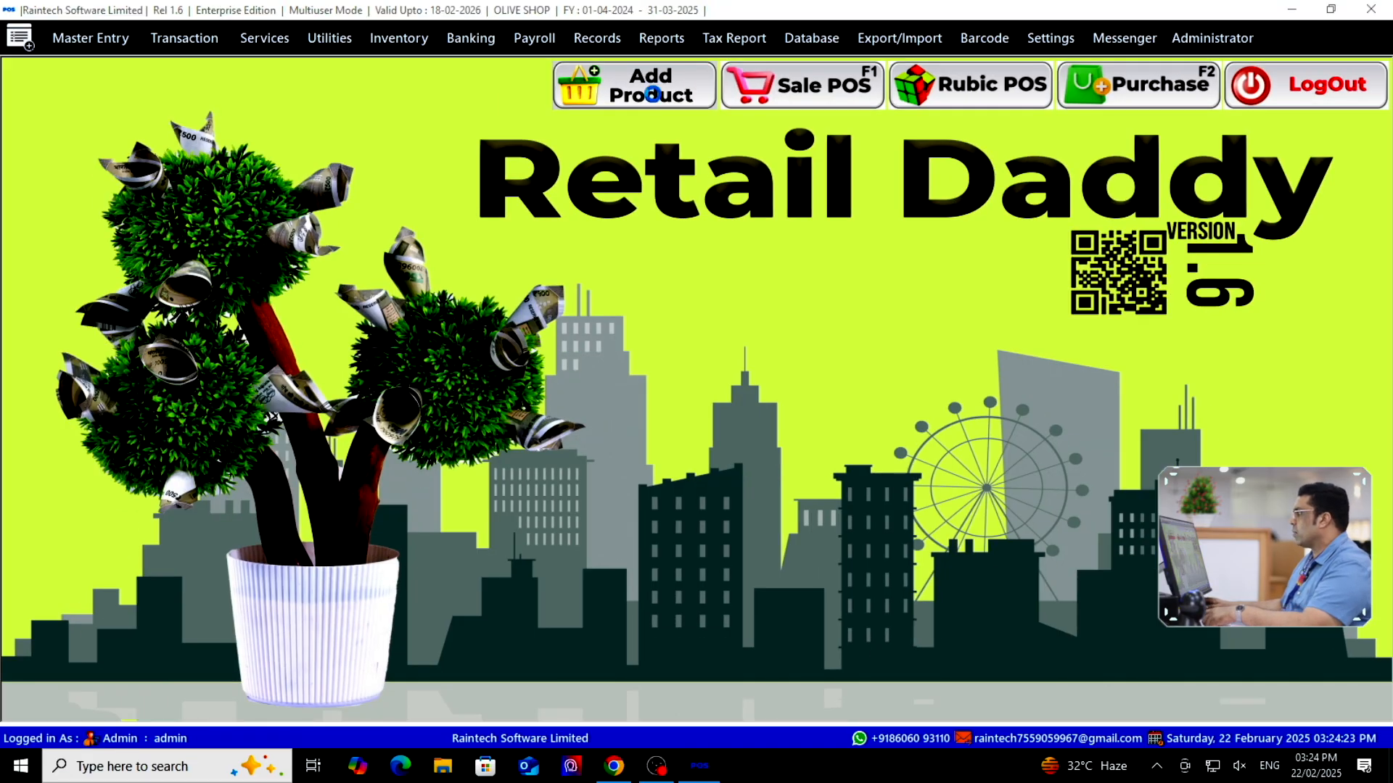
Check in the product list that Kurtha's stock is now 27
left_click(652, 94)
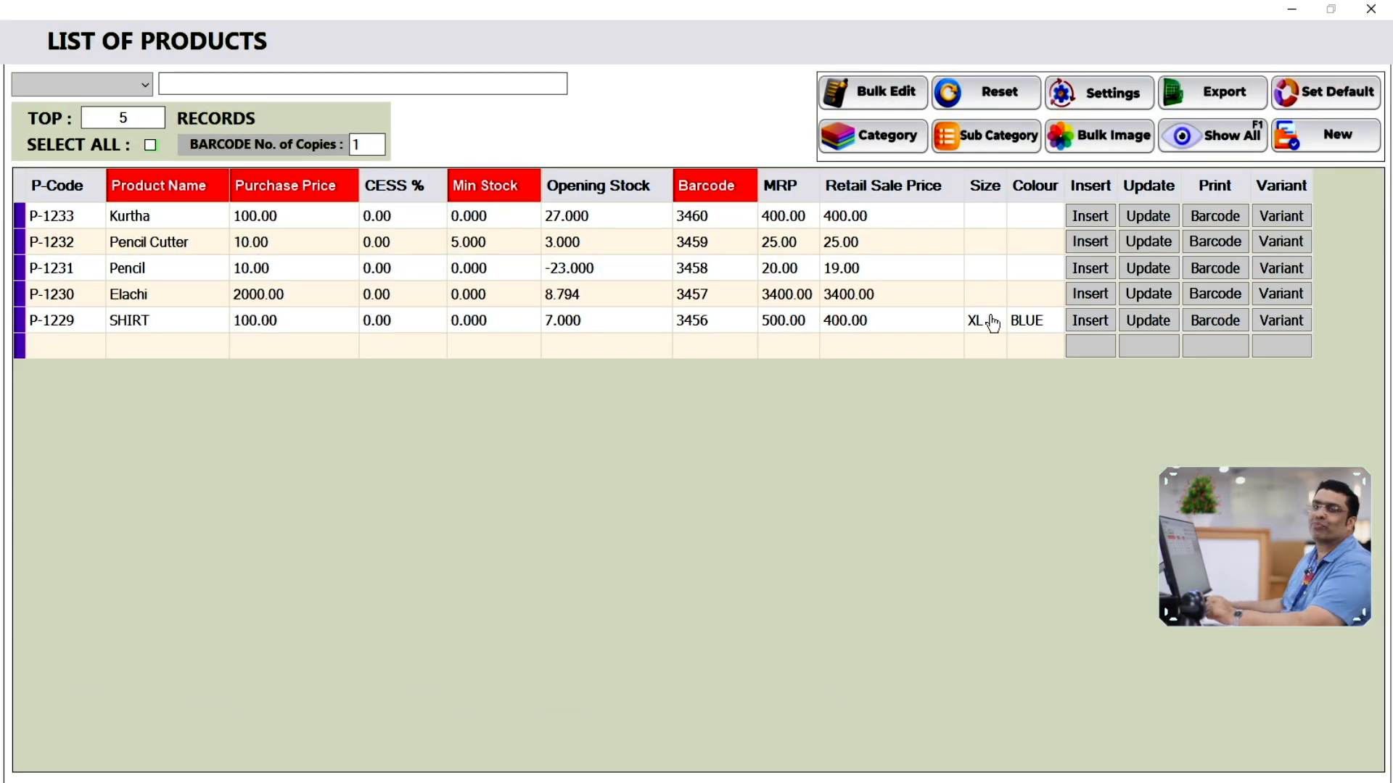
left_click(783, 220)
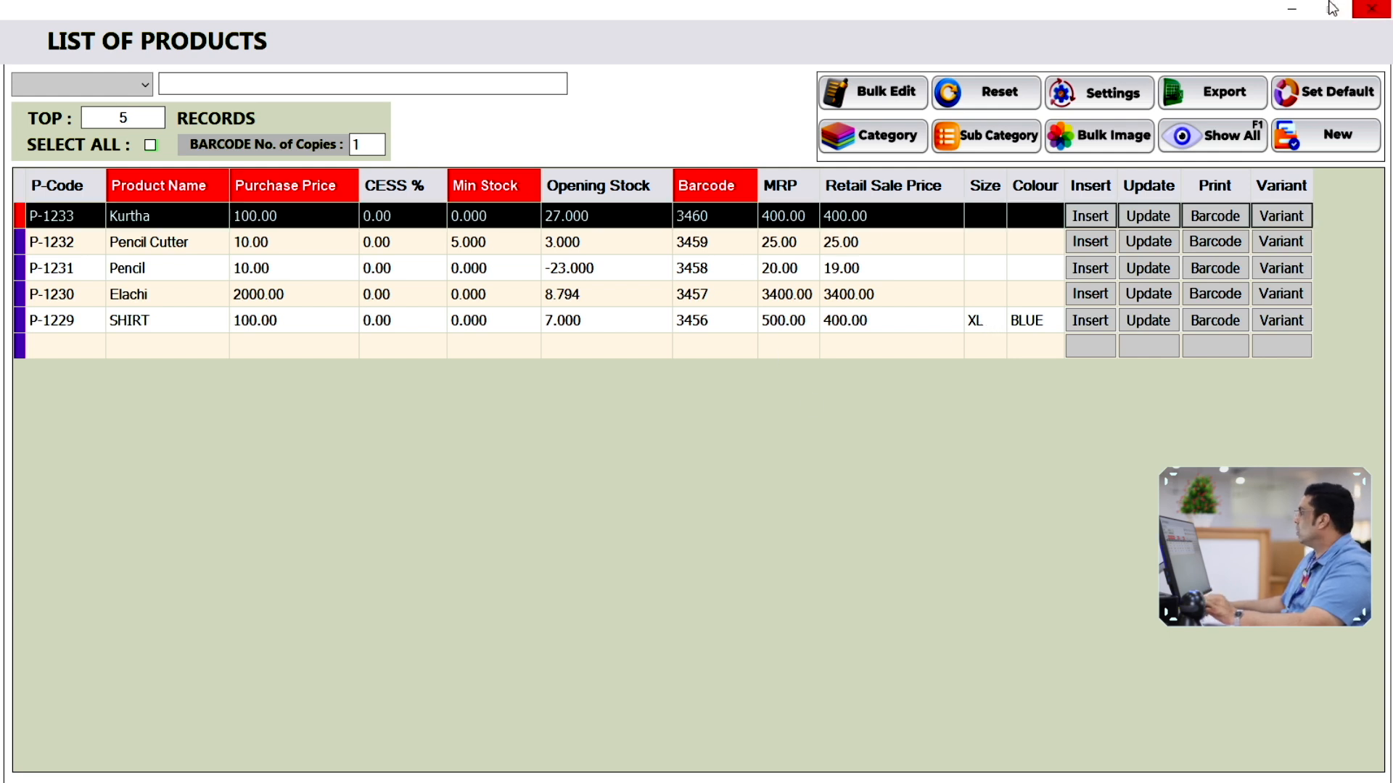
left_click(1371, 9)
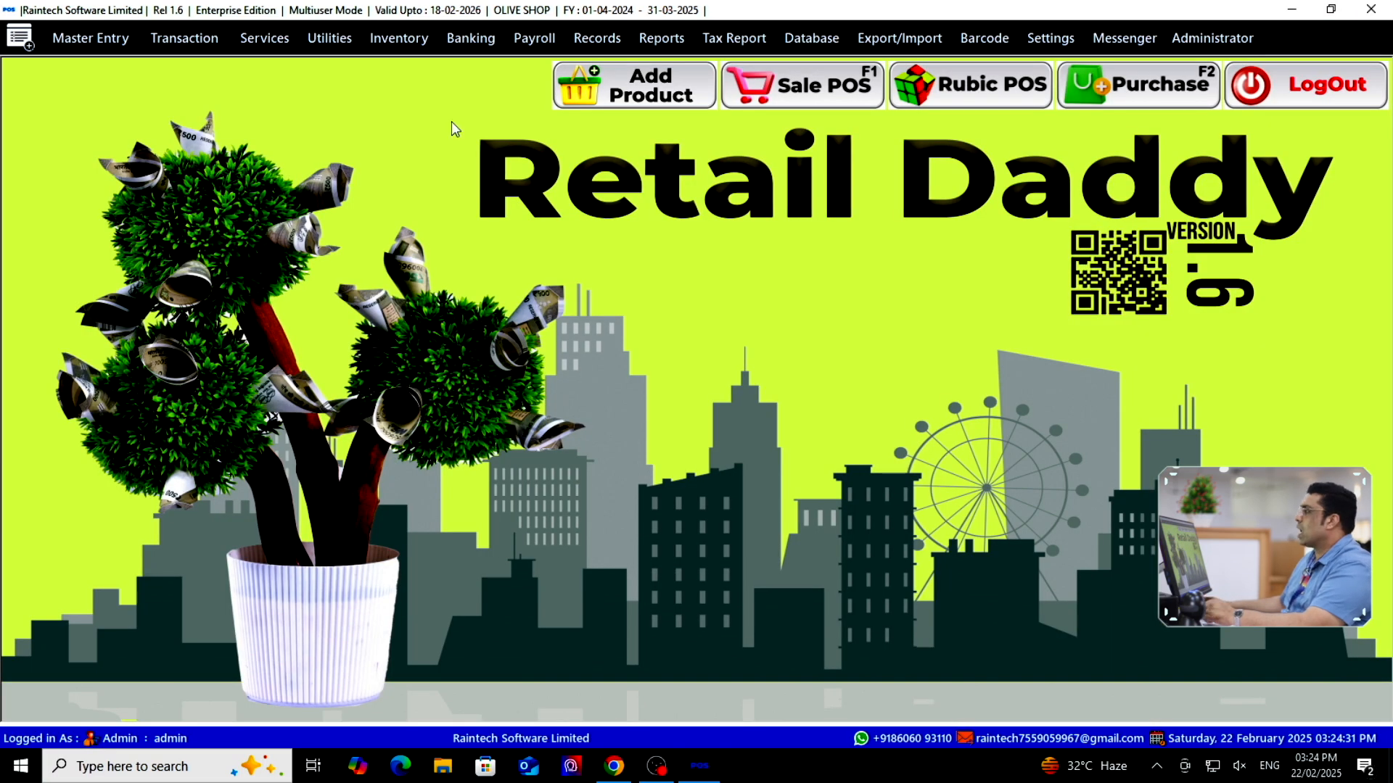
Briefly open Sale Price Edit, then check Kurtha's barcode 3460 in the product list
left_click(391, 45)
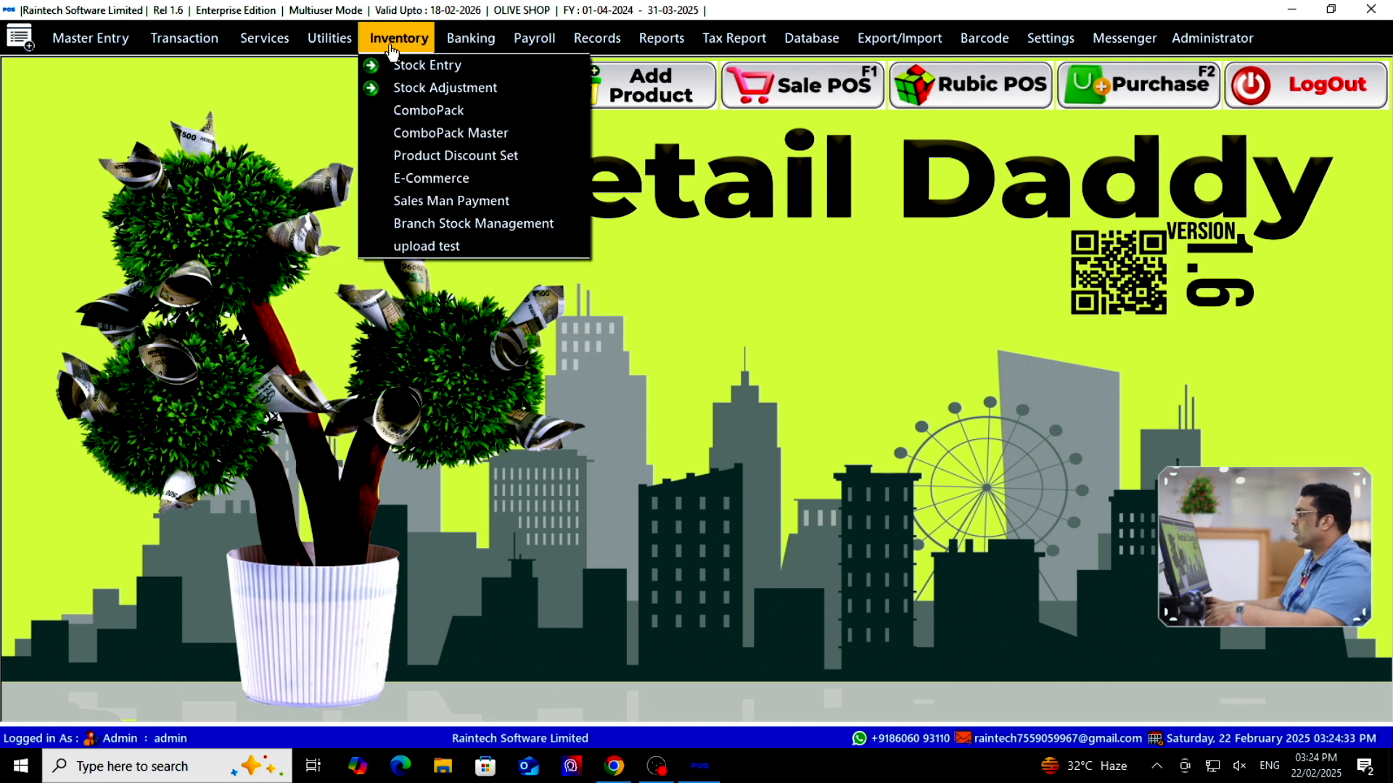
mouse_move(345, 48)
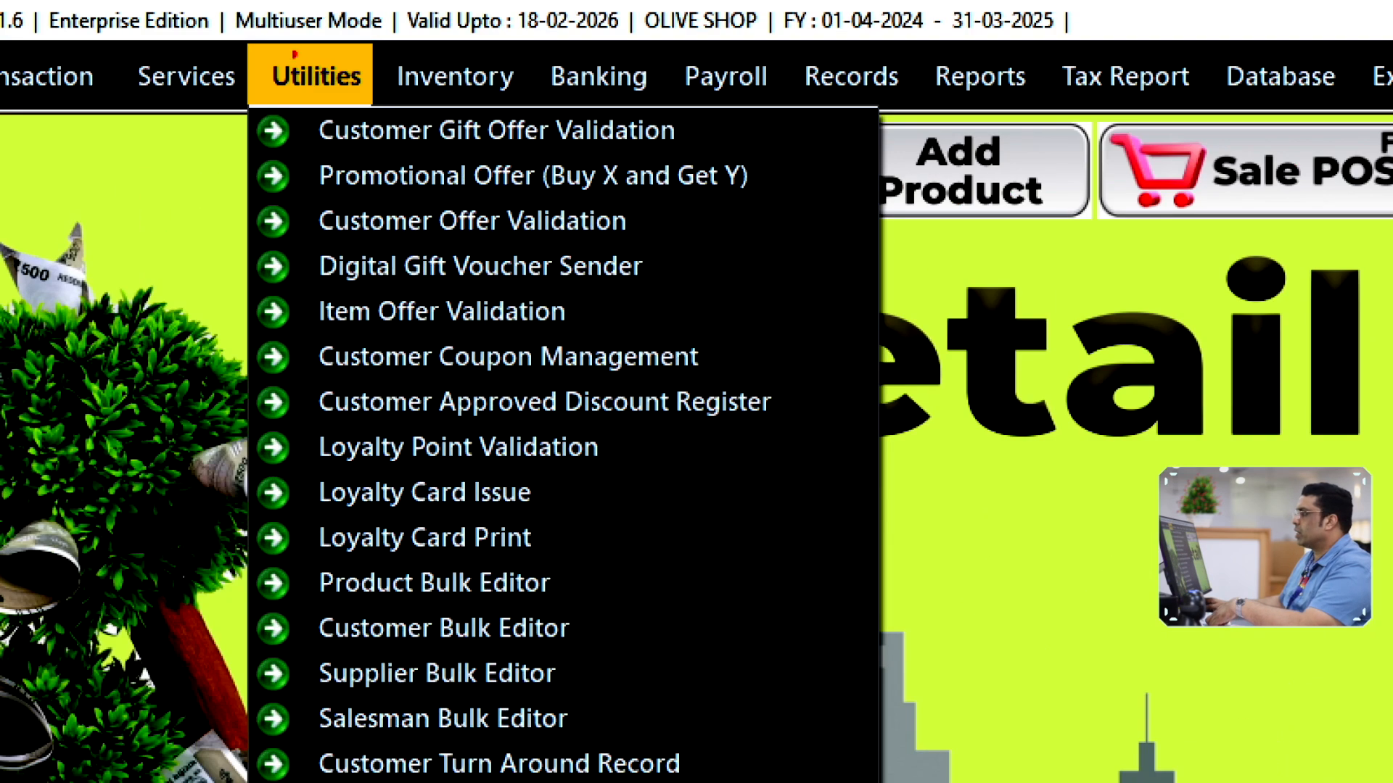
left_click(341, 48)
left_click(331, 48)
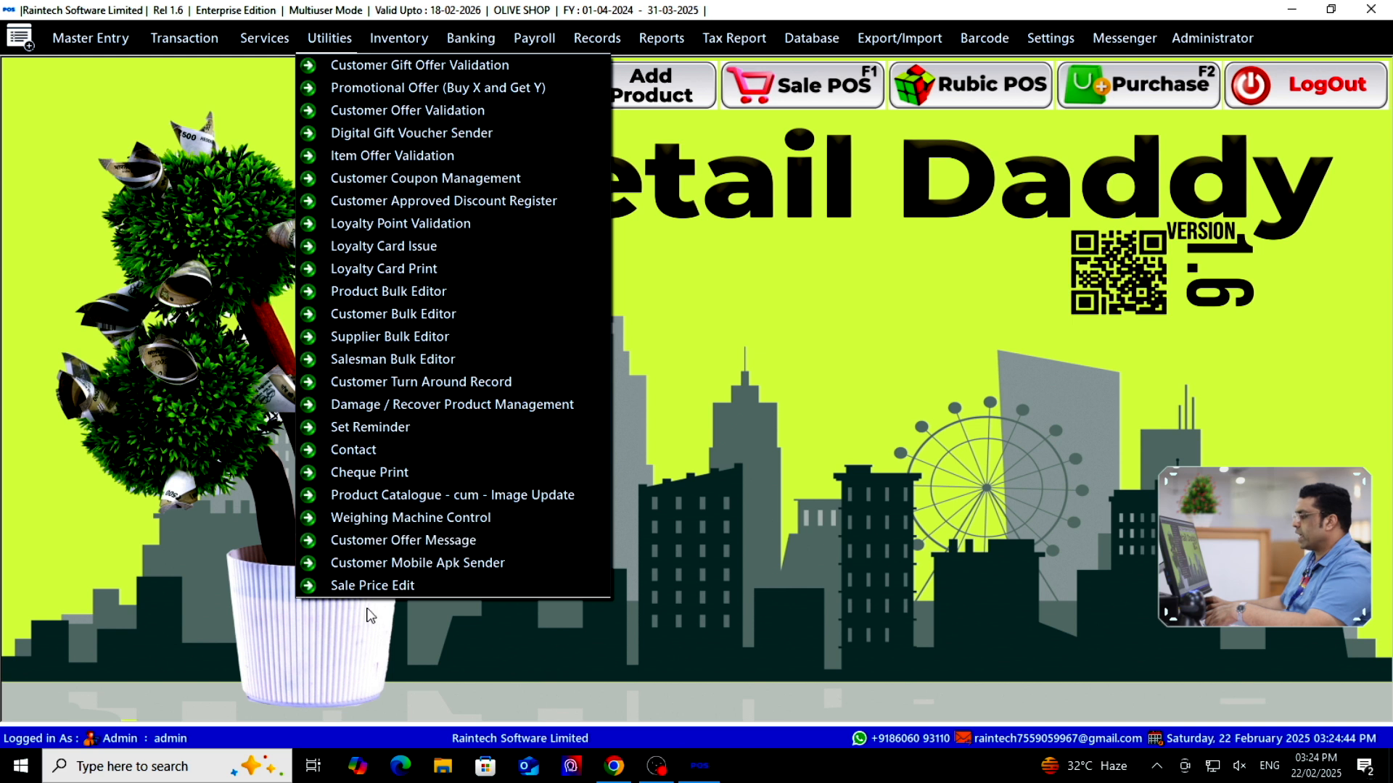
left_click(377, 586)
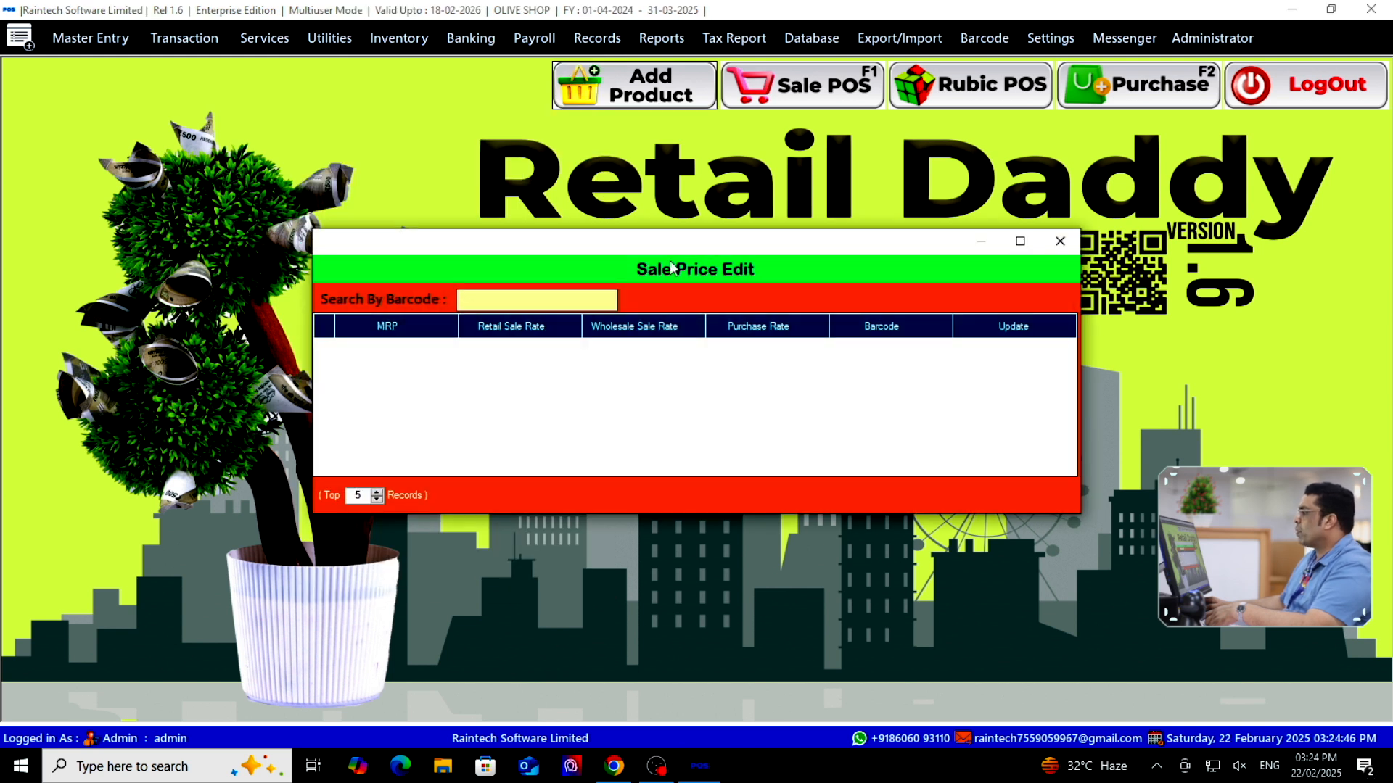
left_click(1060, 242)
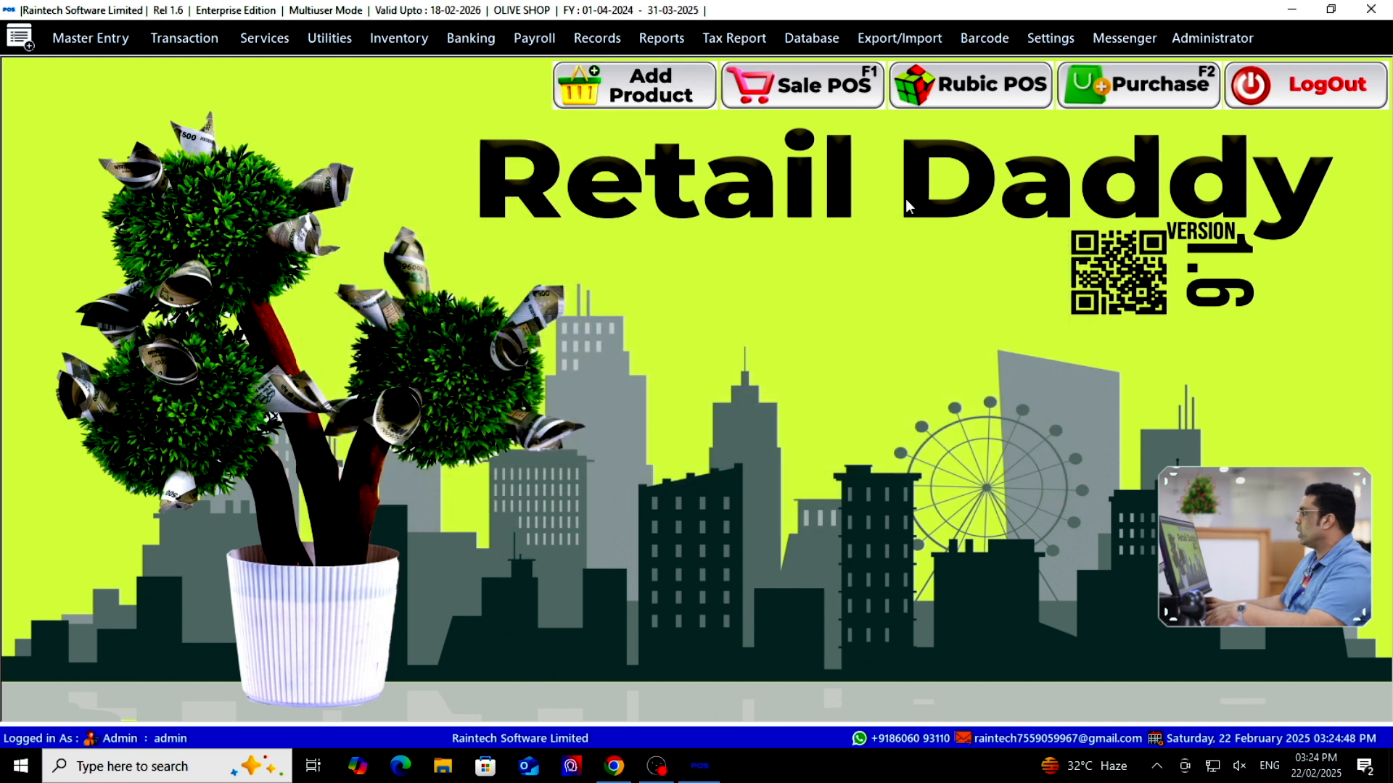
left_click(671, 100)
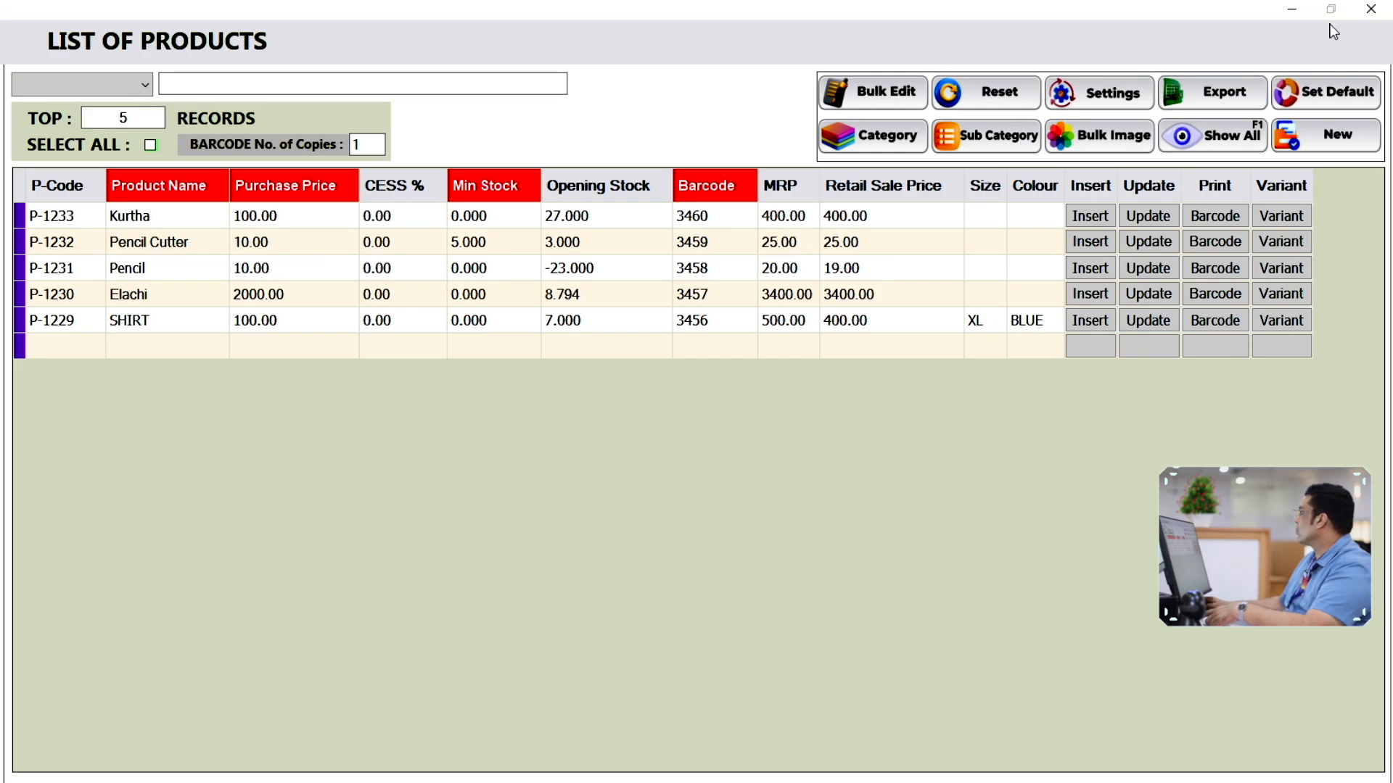
left_click(1371, 9)
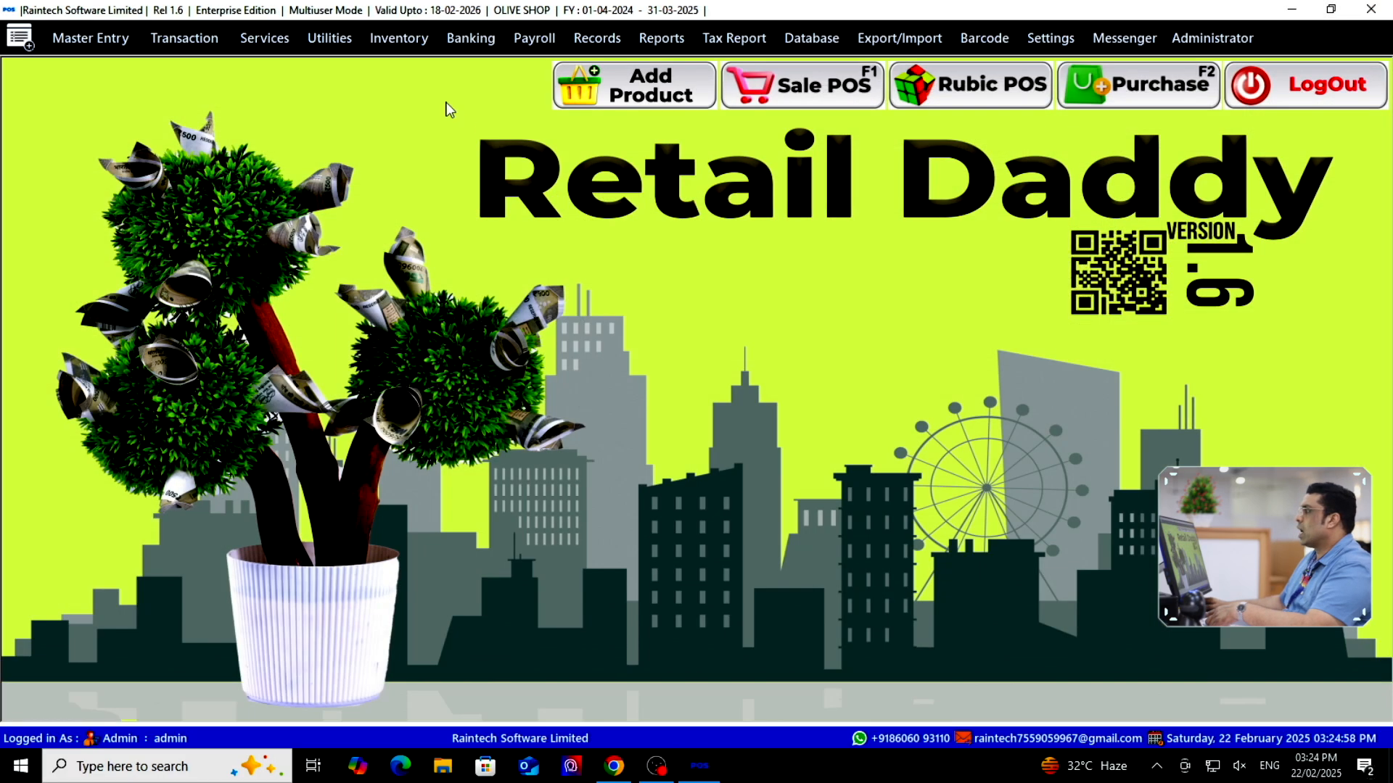
Open Utilities > Sale Price Edit with an empty barcode search
left_click(335, 36)
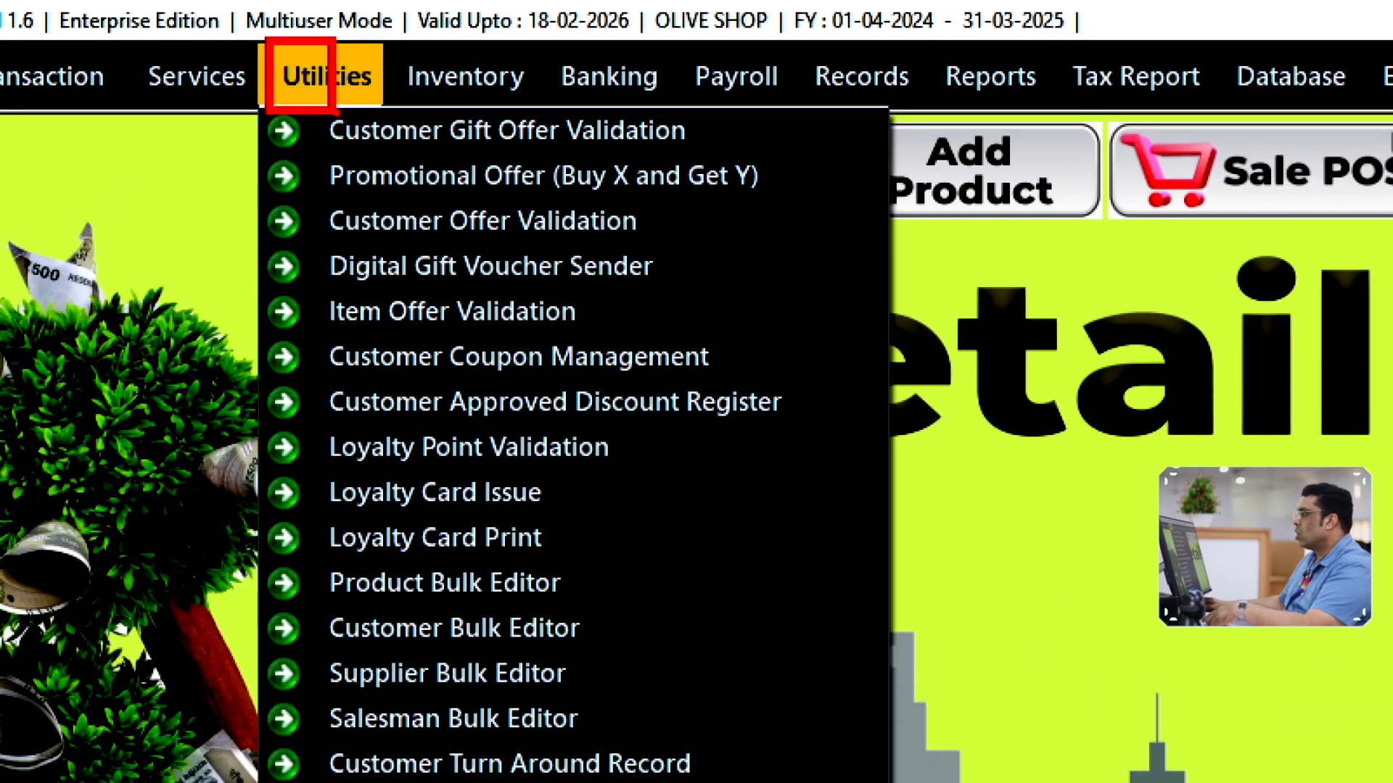
left_click(267, 7)
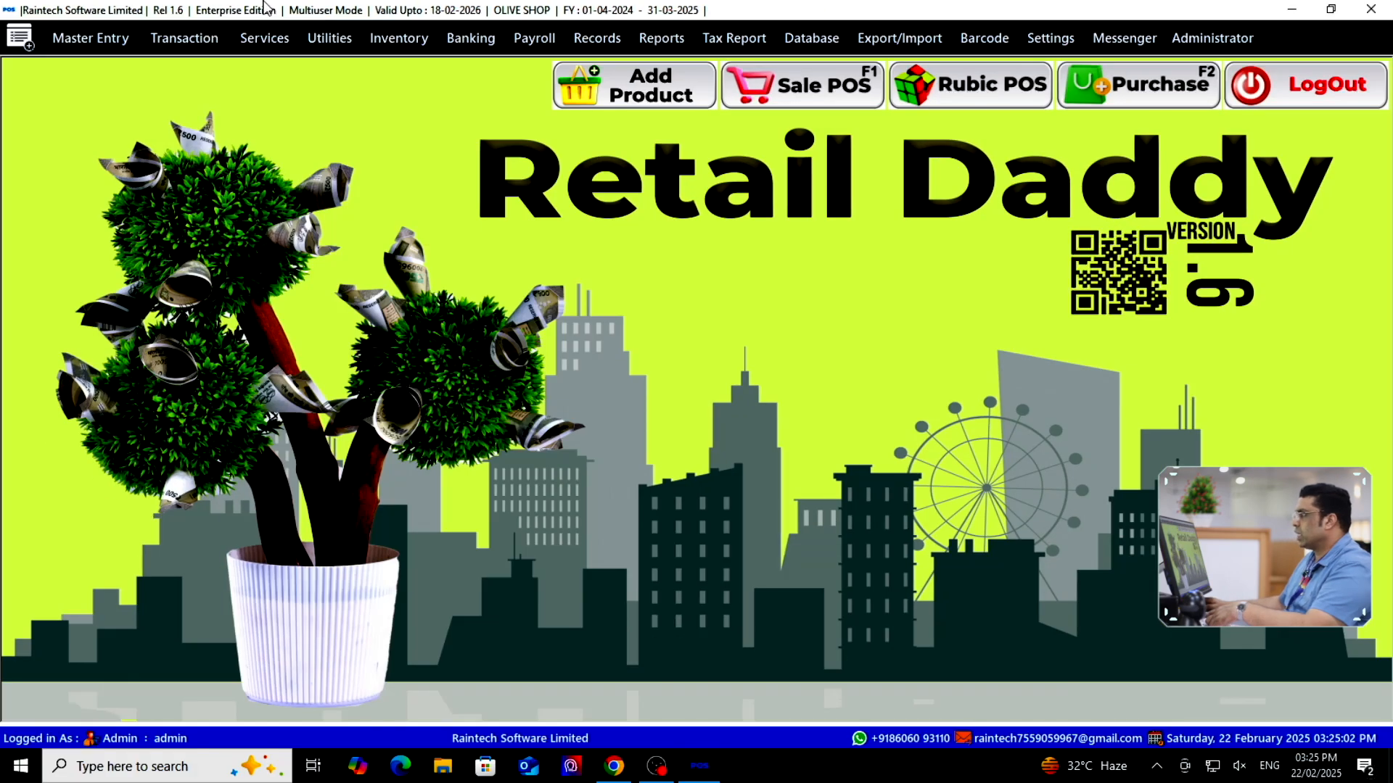
left_click(329, 37)
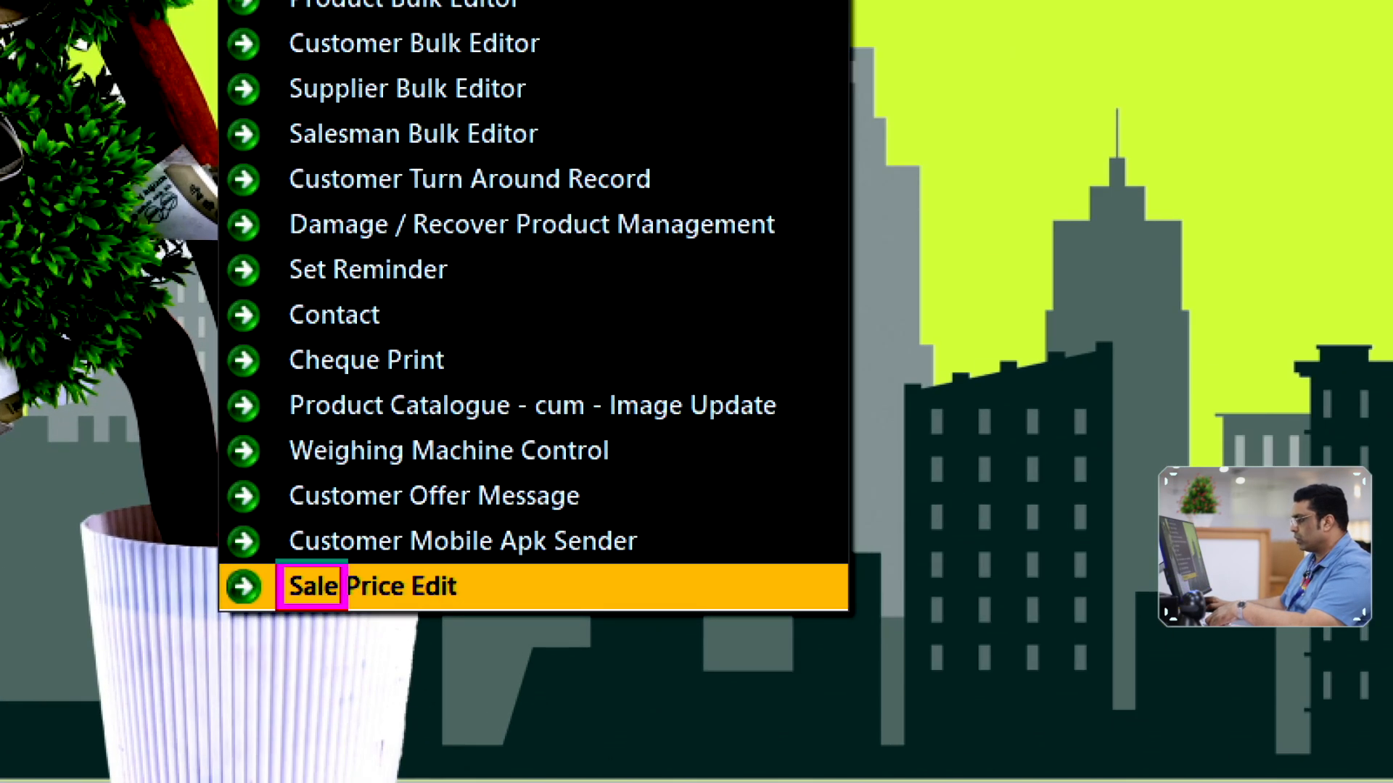
left_click(427, 585)
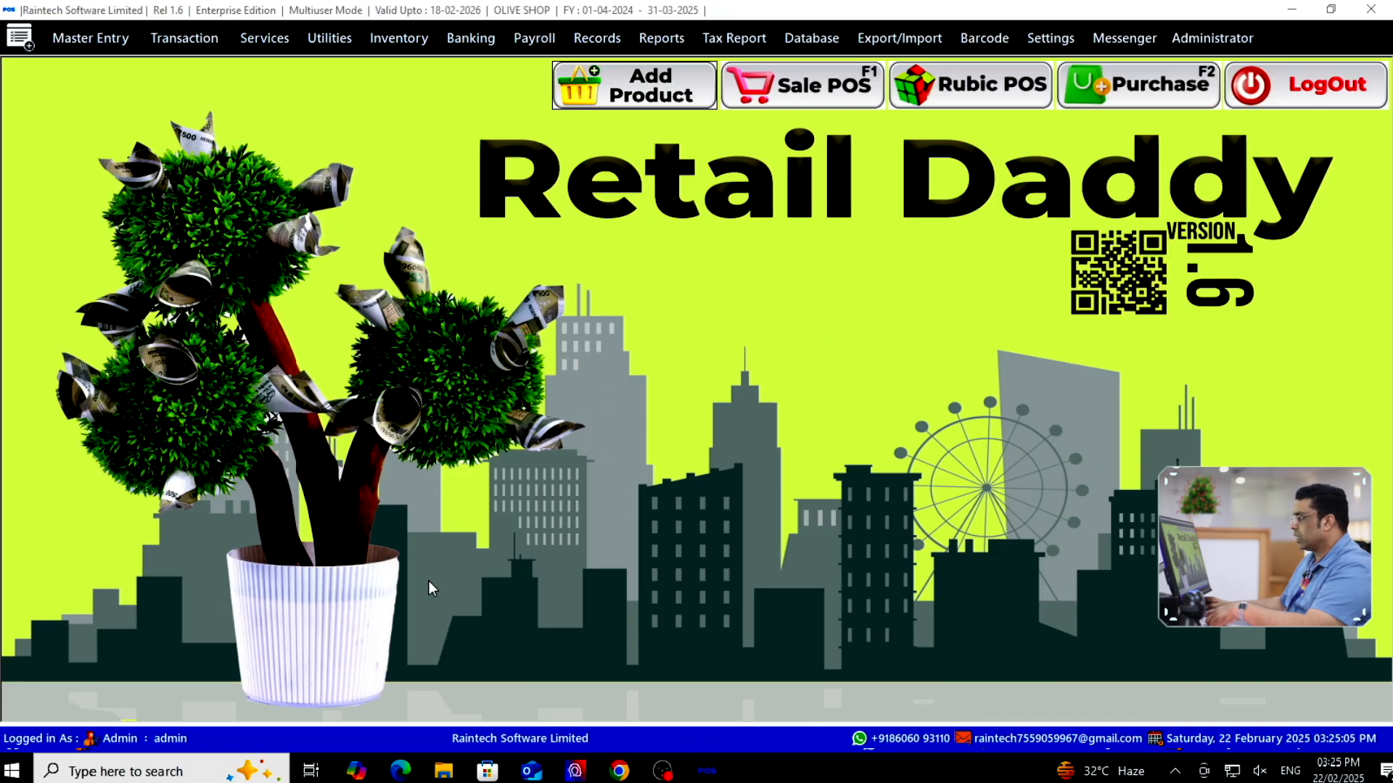
left_click(312, 40)
left_click(388, 587)
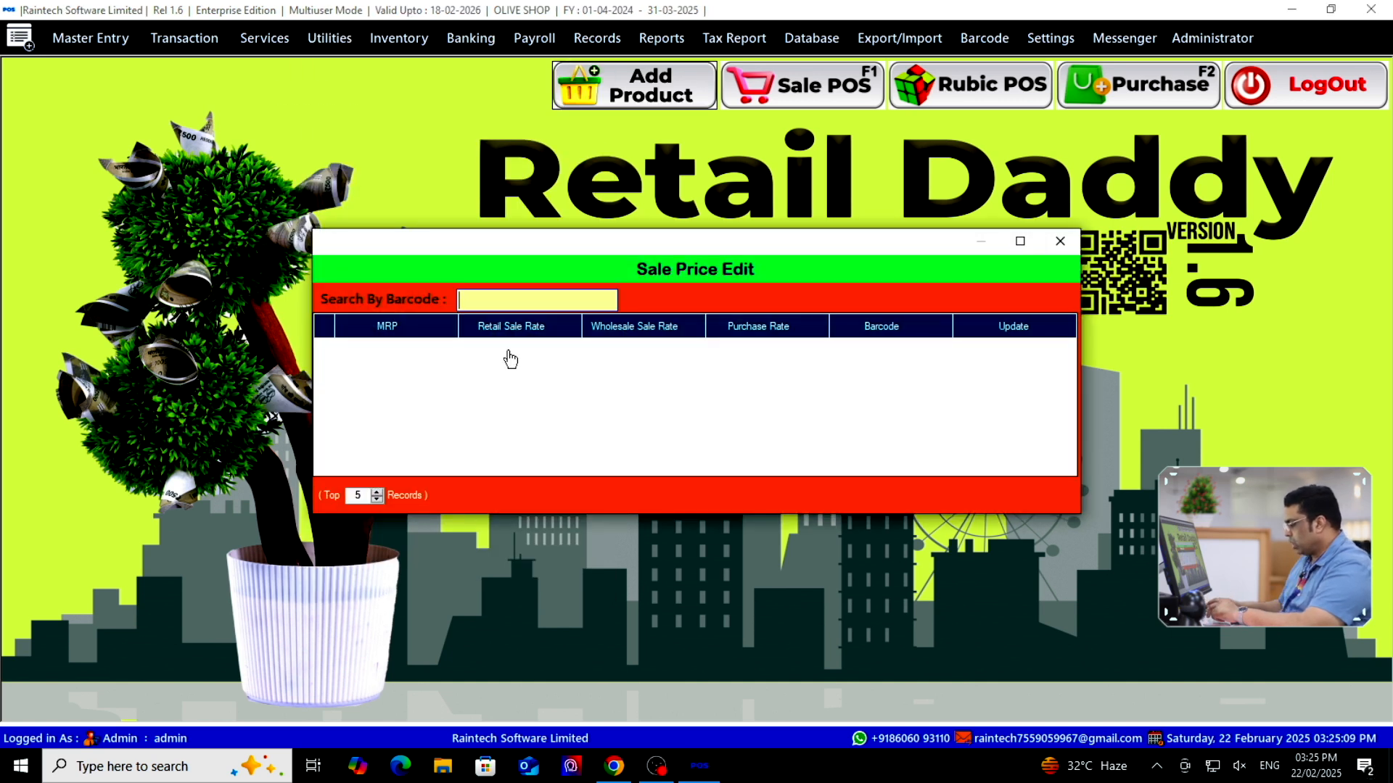
Look up barcode 3460 and save MRP 600.00 and retail sale rate 550.00
type("3")
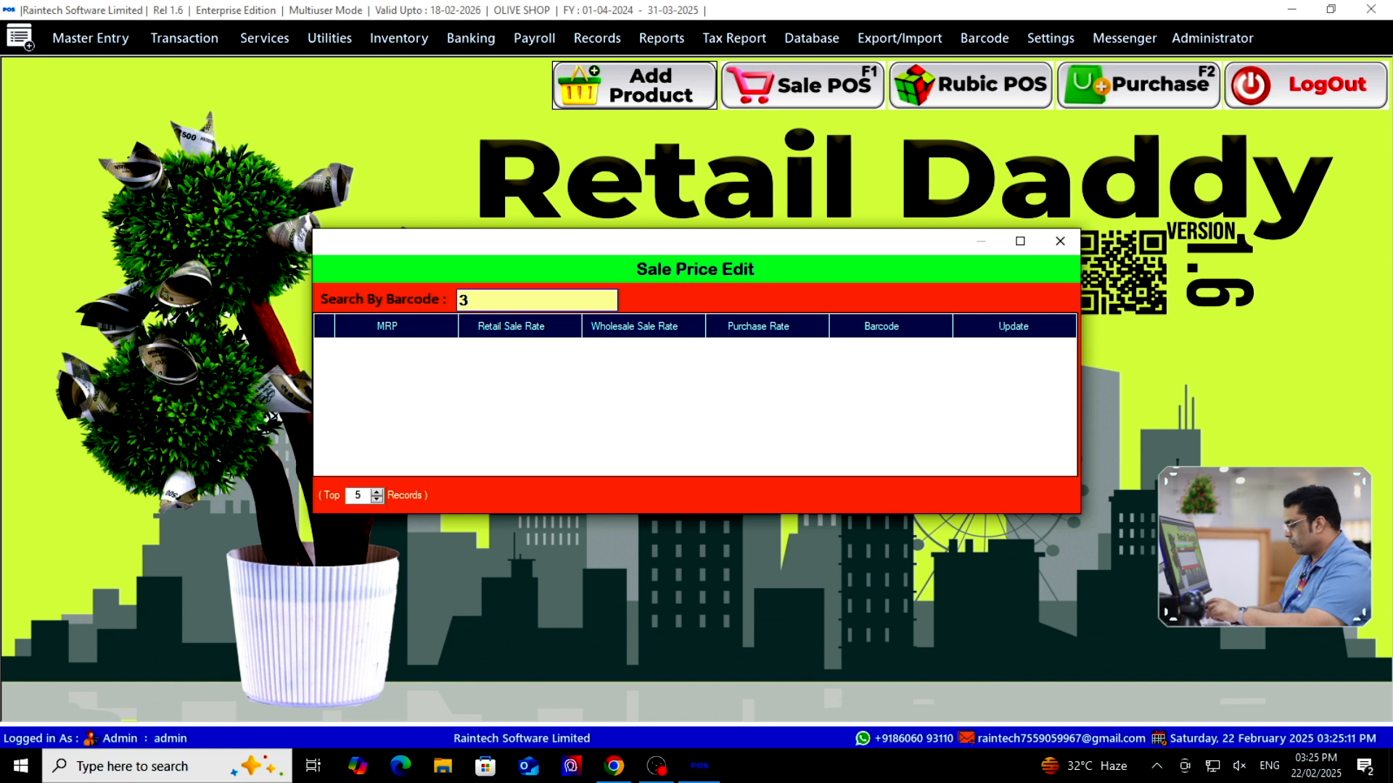
type("460")
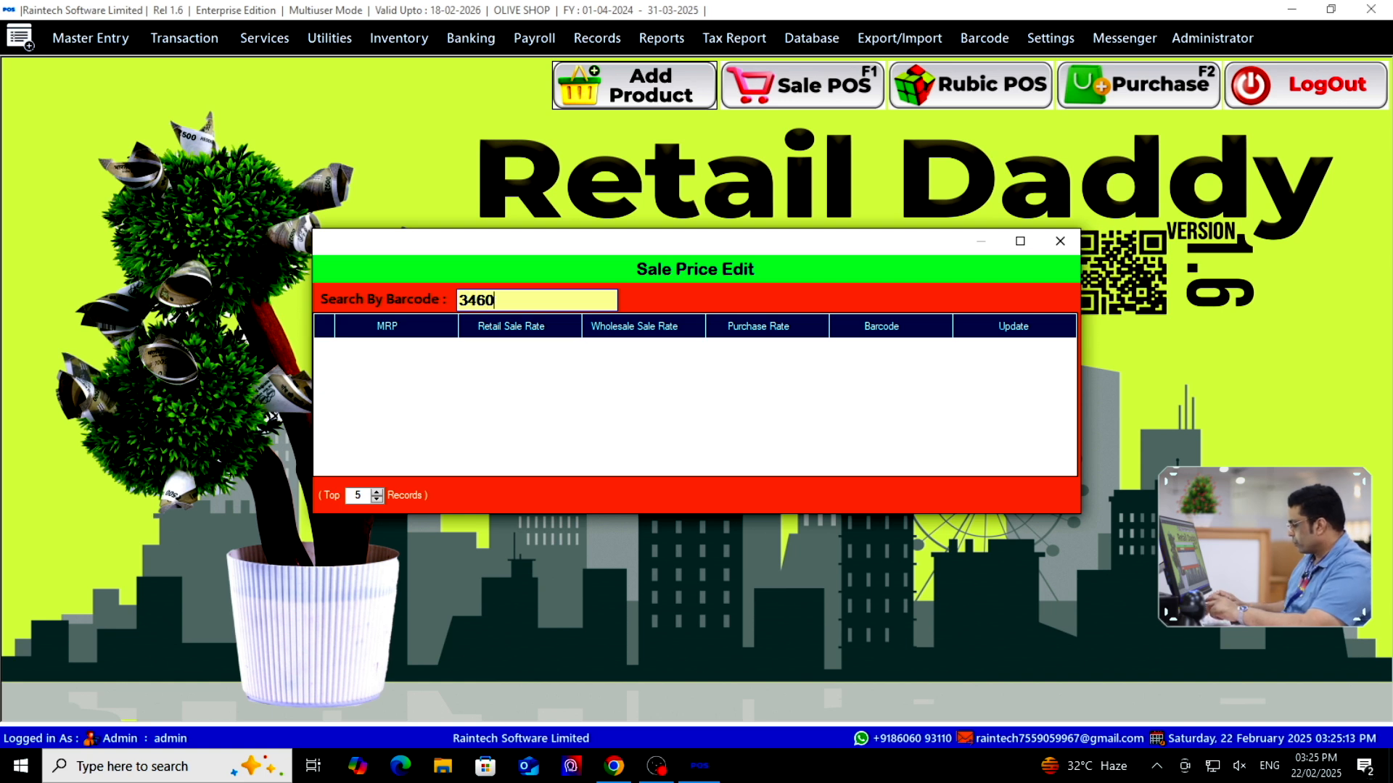
key("Return")
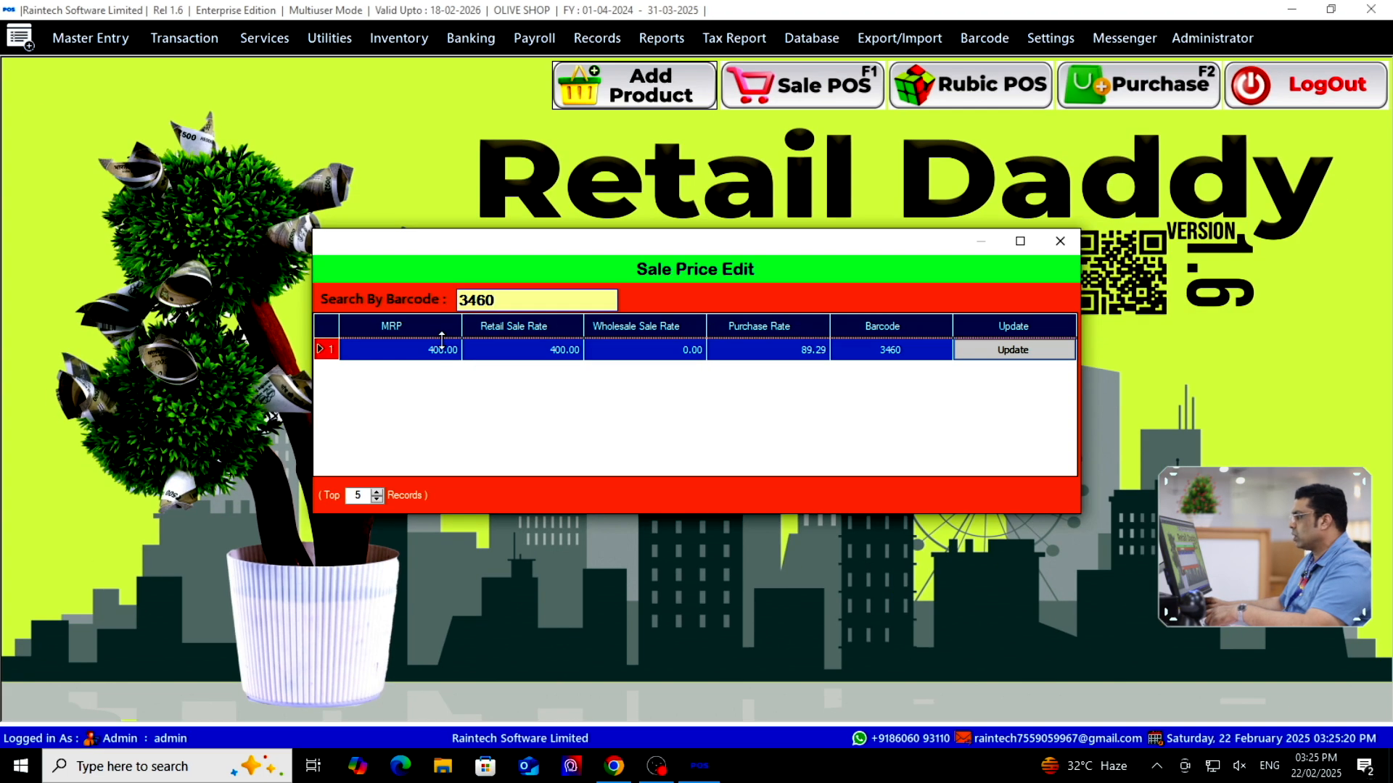
left_click(443, 350)
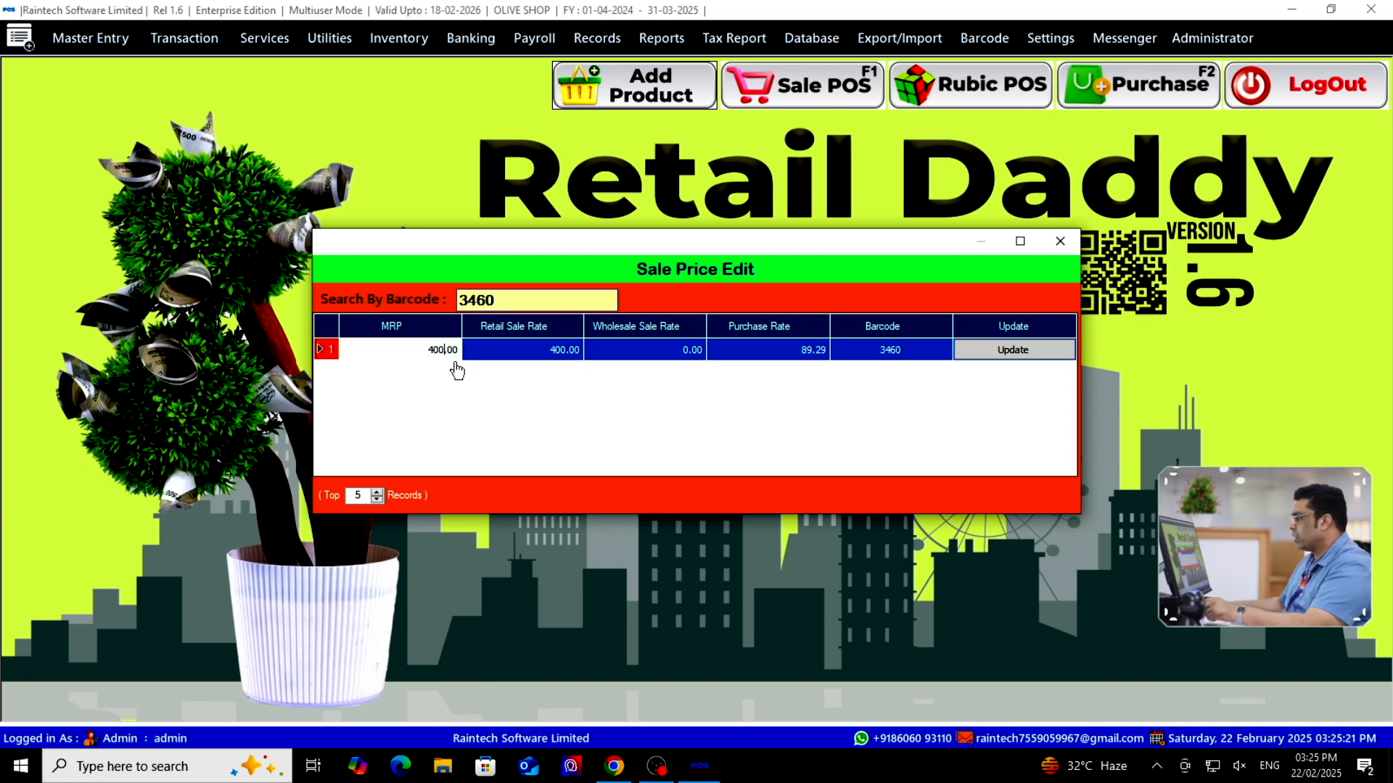
left_click_drag(420, 353, 505, 372)
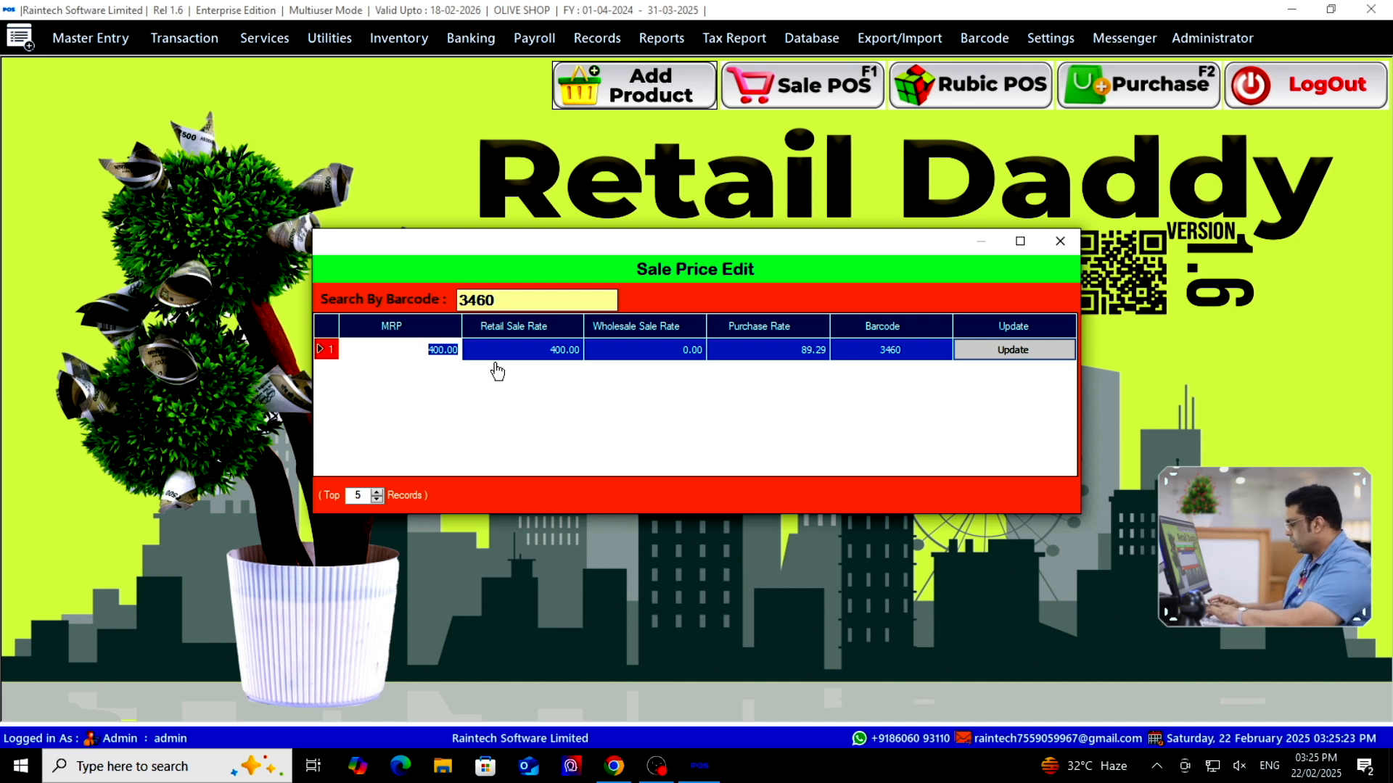
left_click(539, 348)
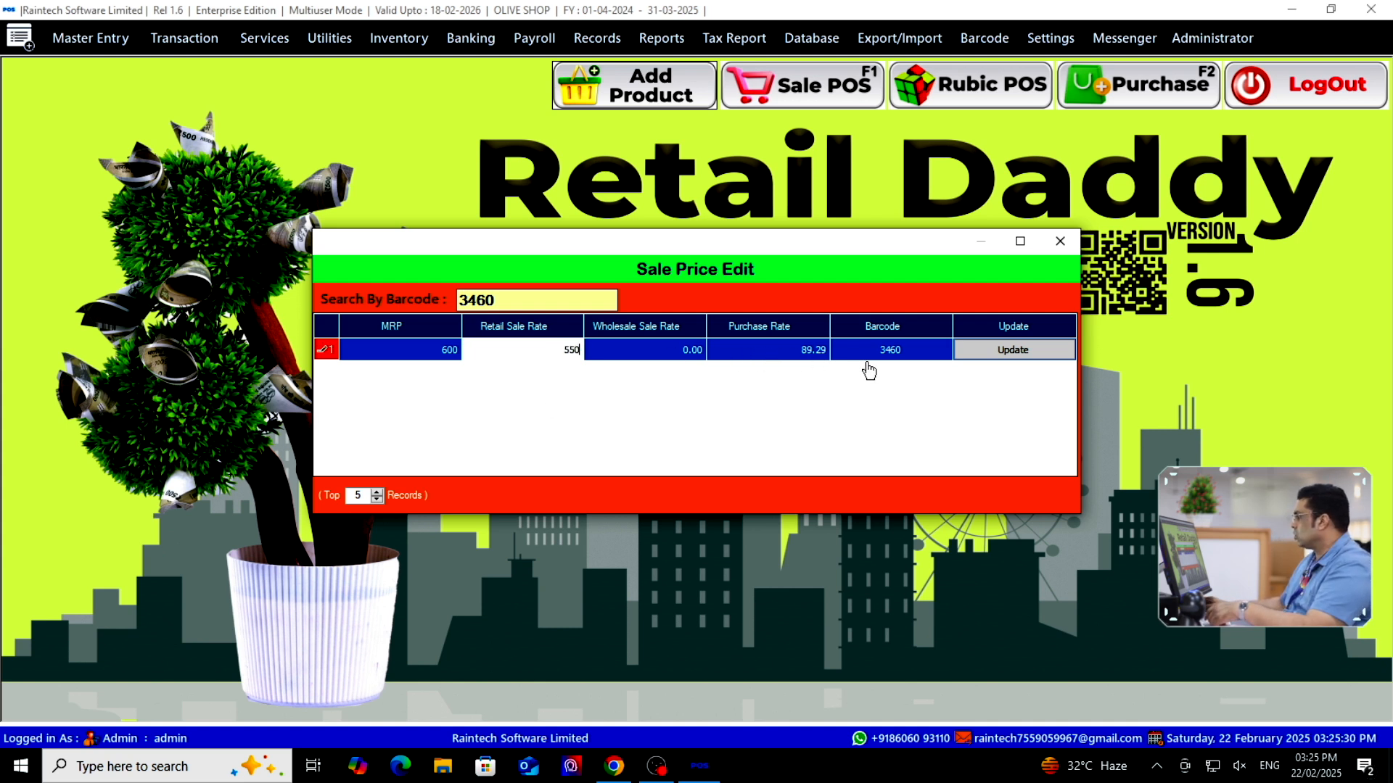
left_click(1013, 350)
left_click(733, 436)
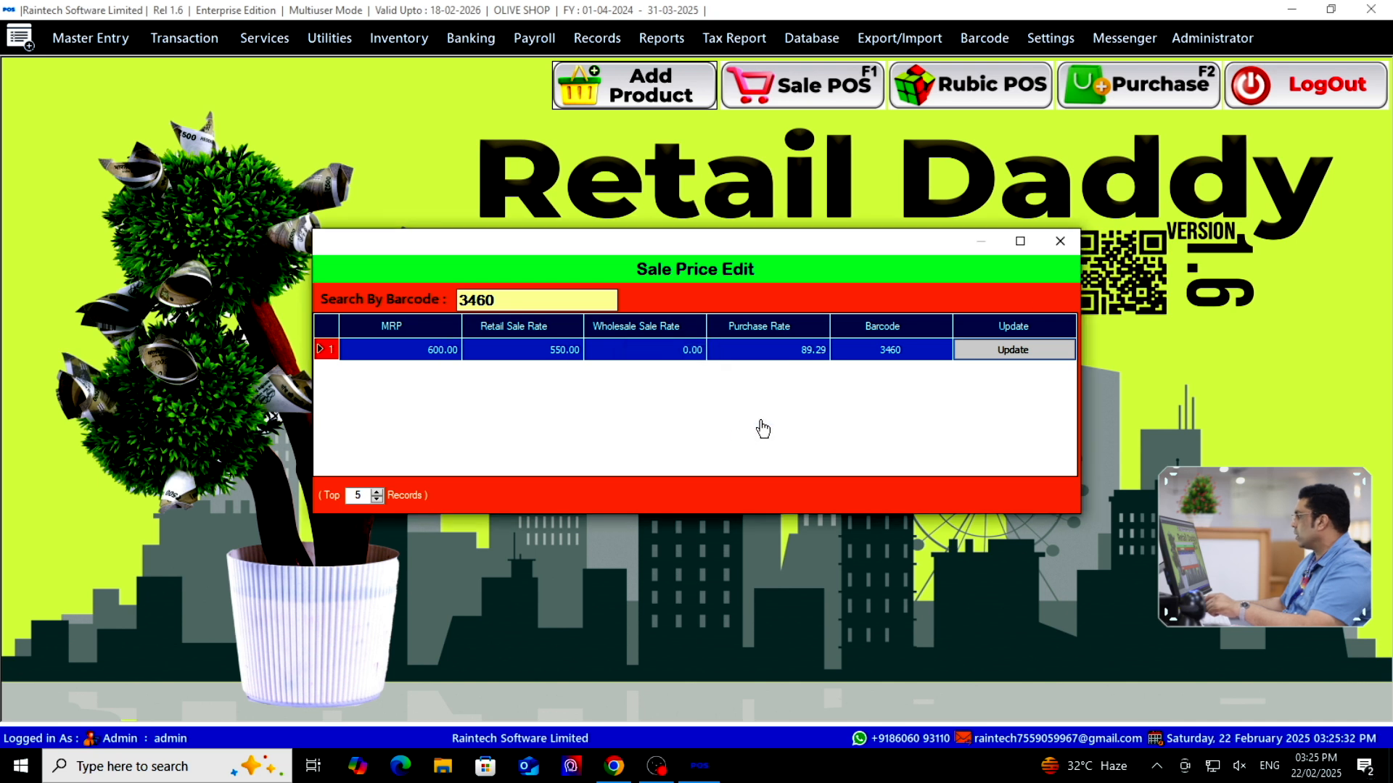
left_click(1060, 242)
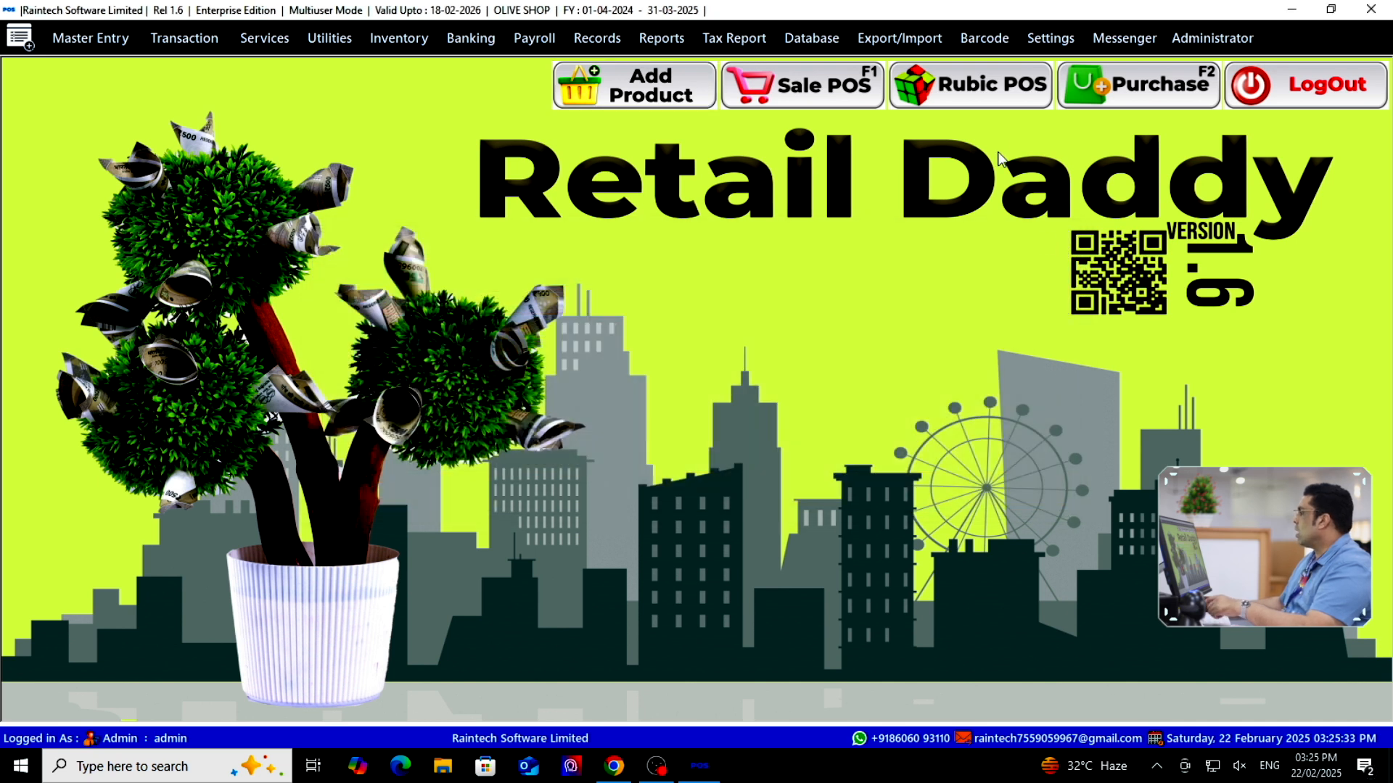
left_click(849, 85)
Search 'kur' and add one Kurtha to the bill at the updated 550 price
left_click(285, 137)
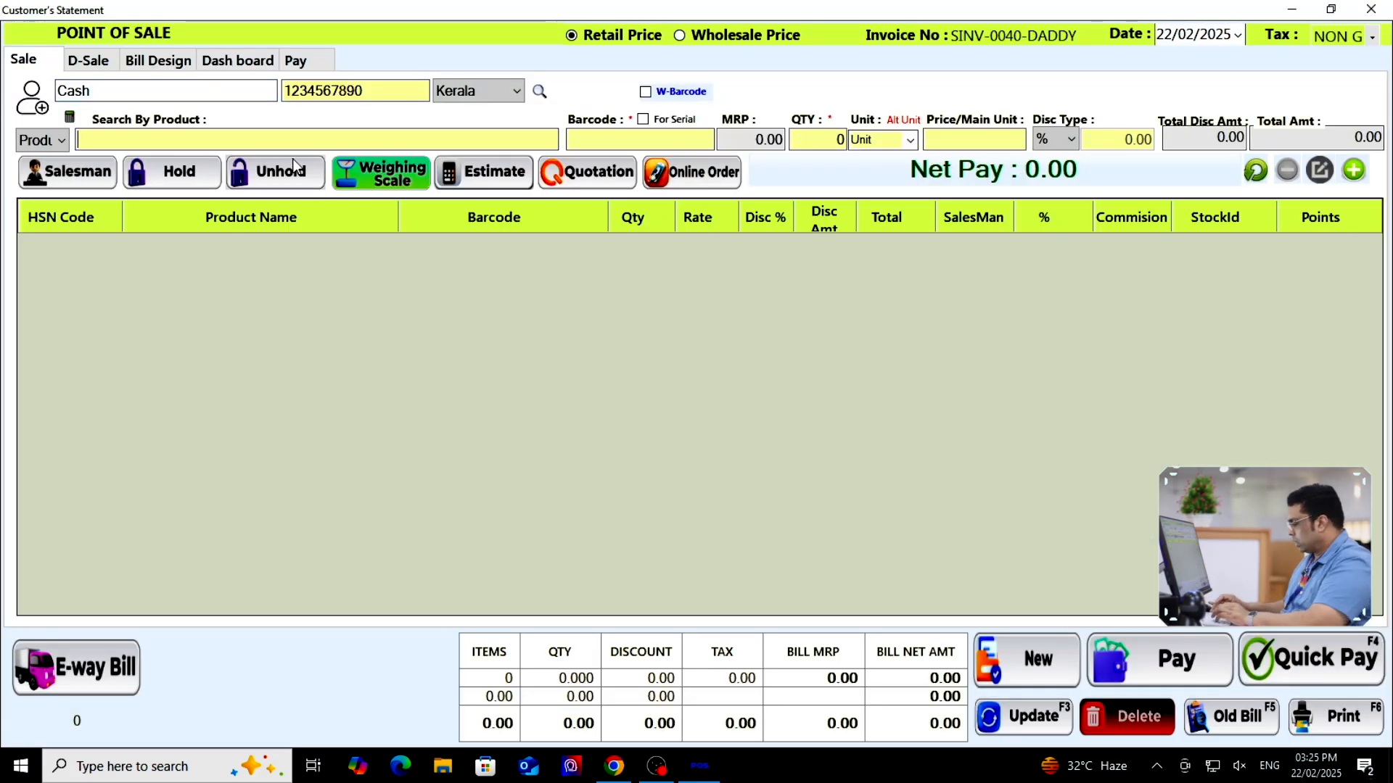
type("kur")
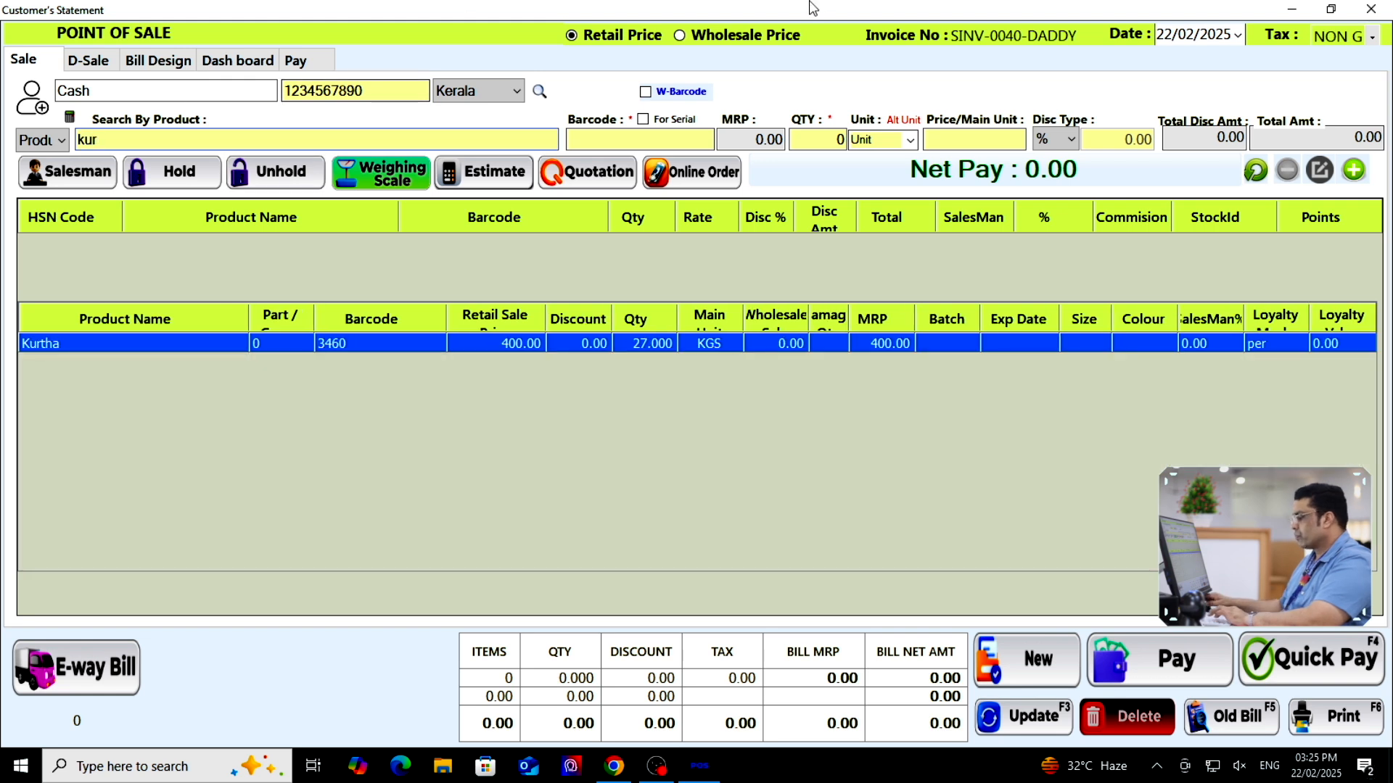
key("Return")
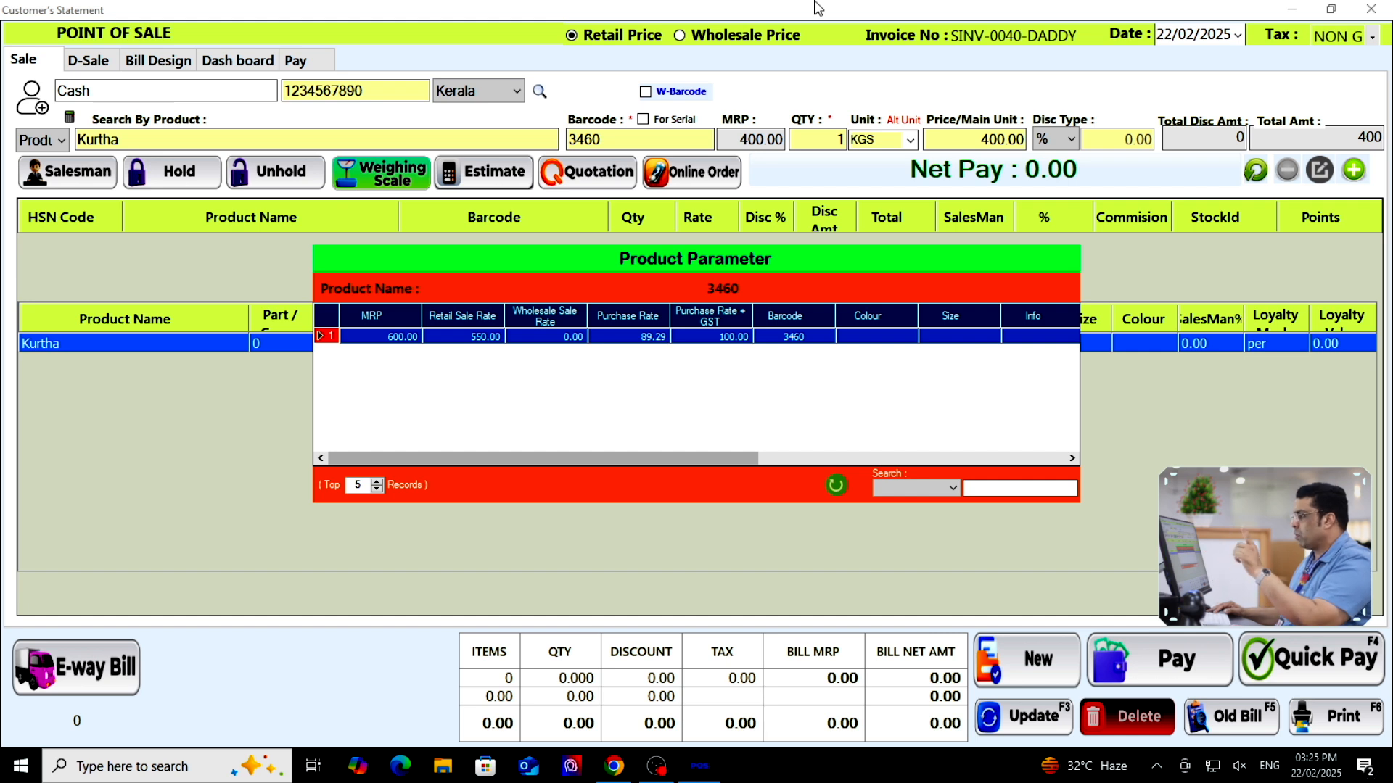
key("Return")
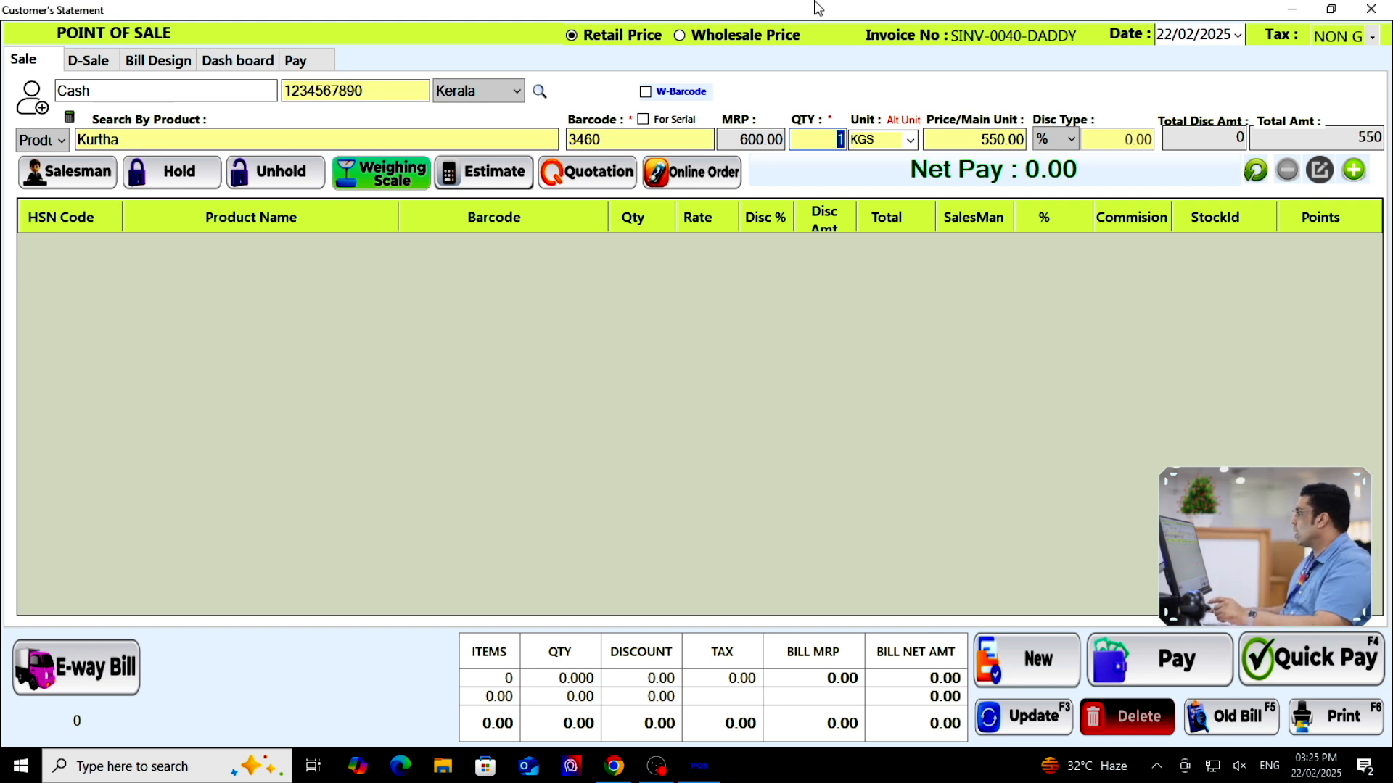
key("Return")
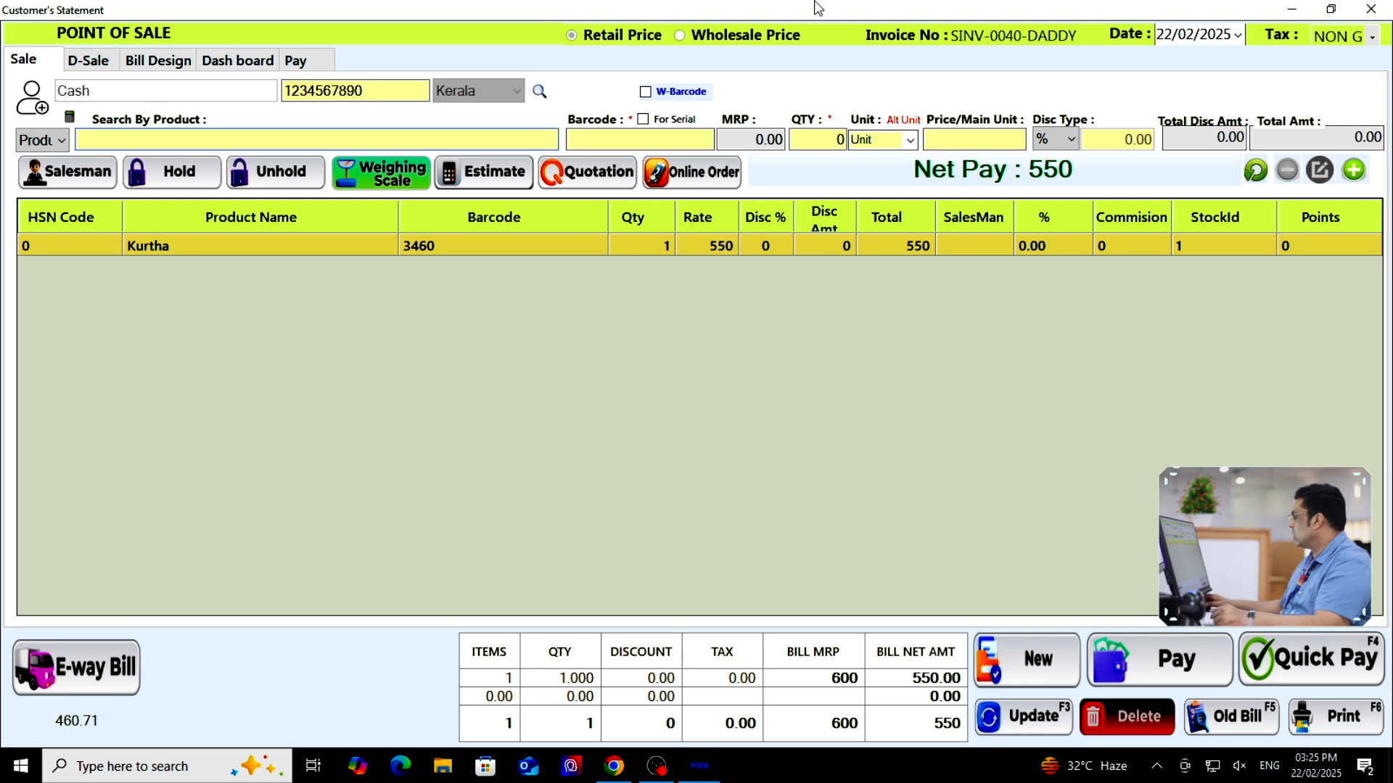
Save the bill and view its print preview at 300% zoom, showing the 550.00 net total
key("F6")
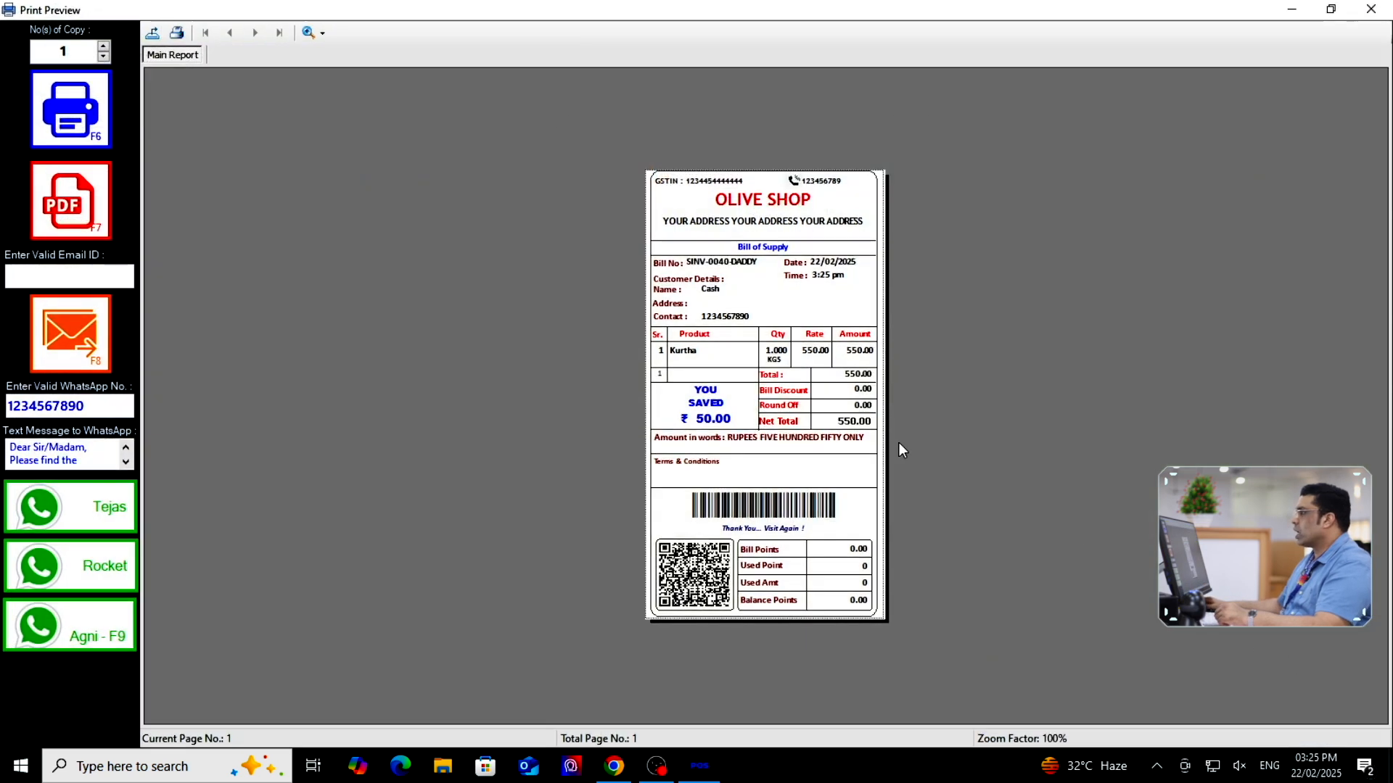
left_click(316, 32)
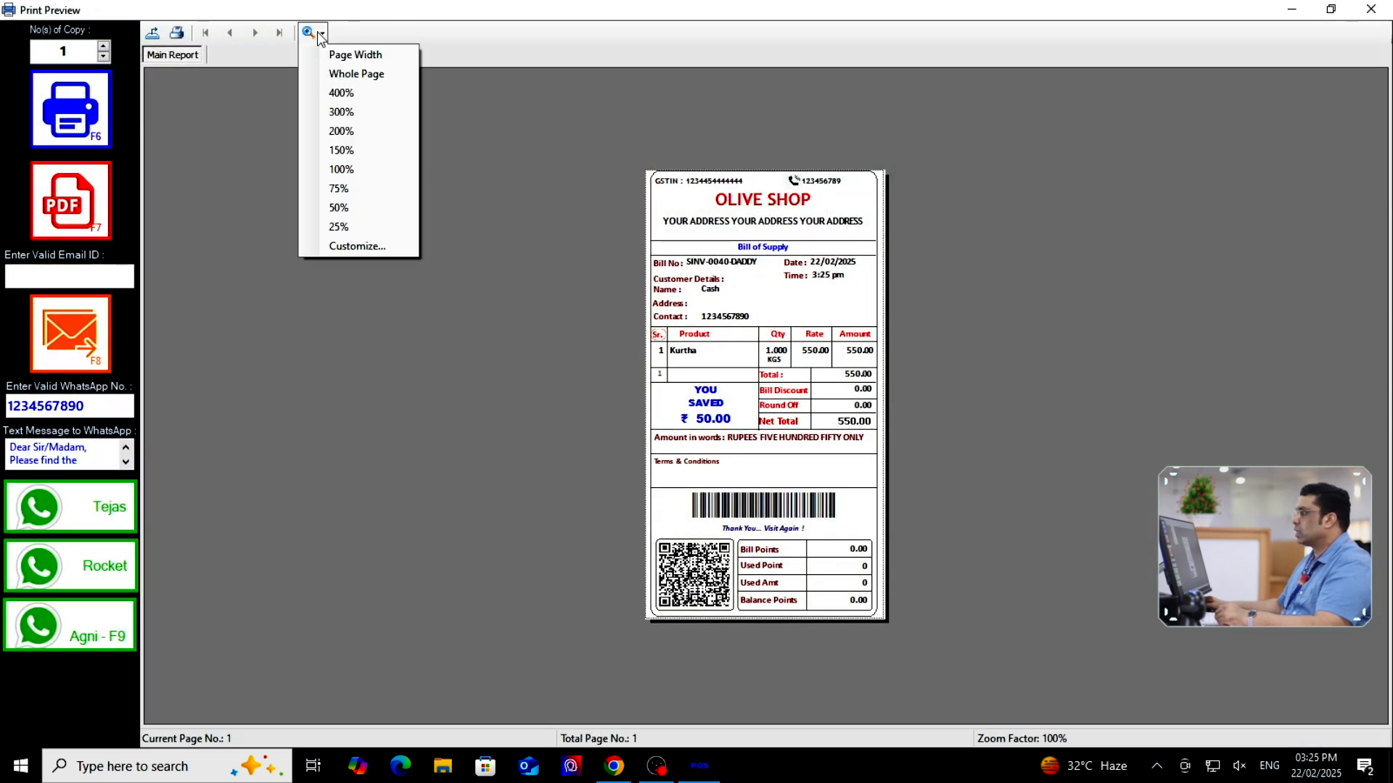
left_click(347, 111)
scroll(744, 401, "down", 3)
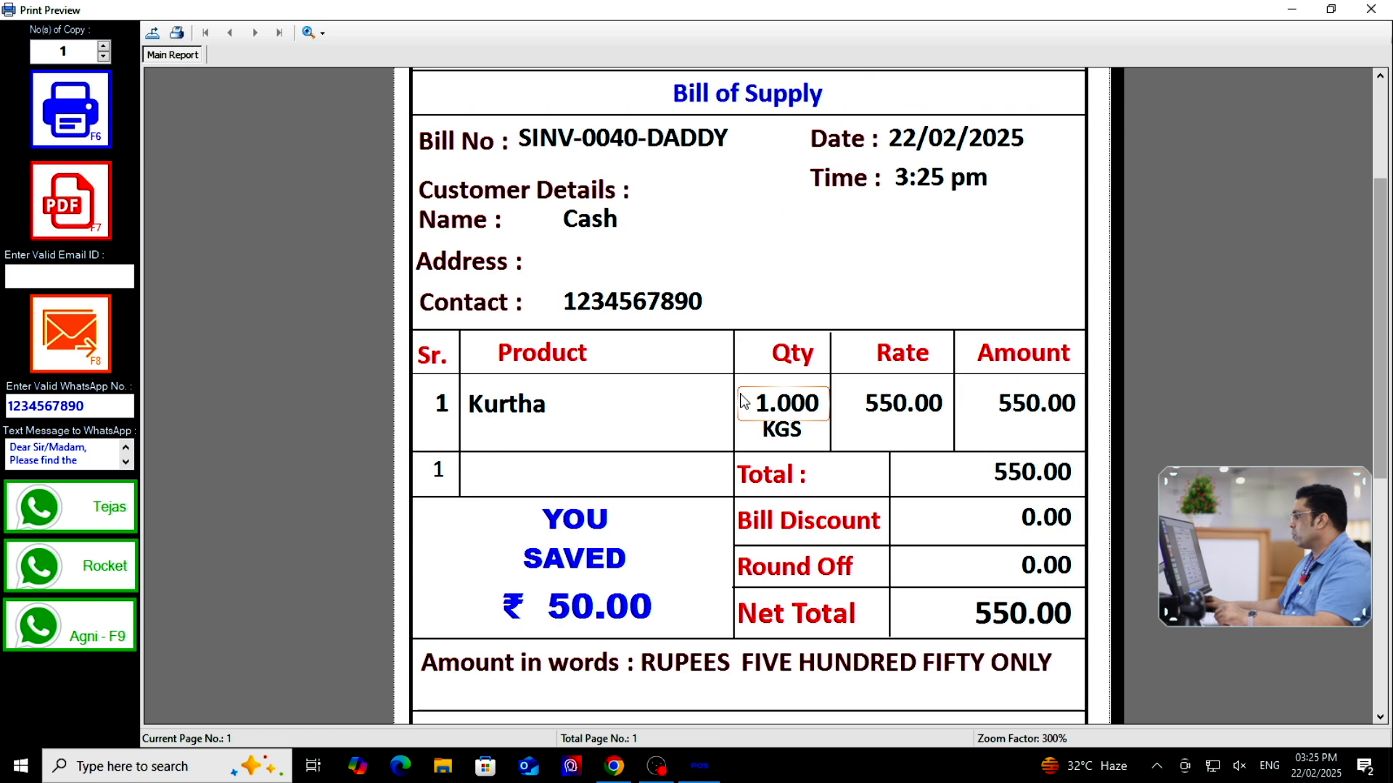
scroll(929, 472, "down", 3)
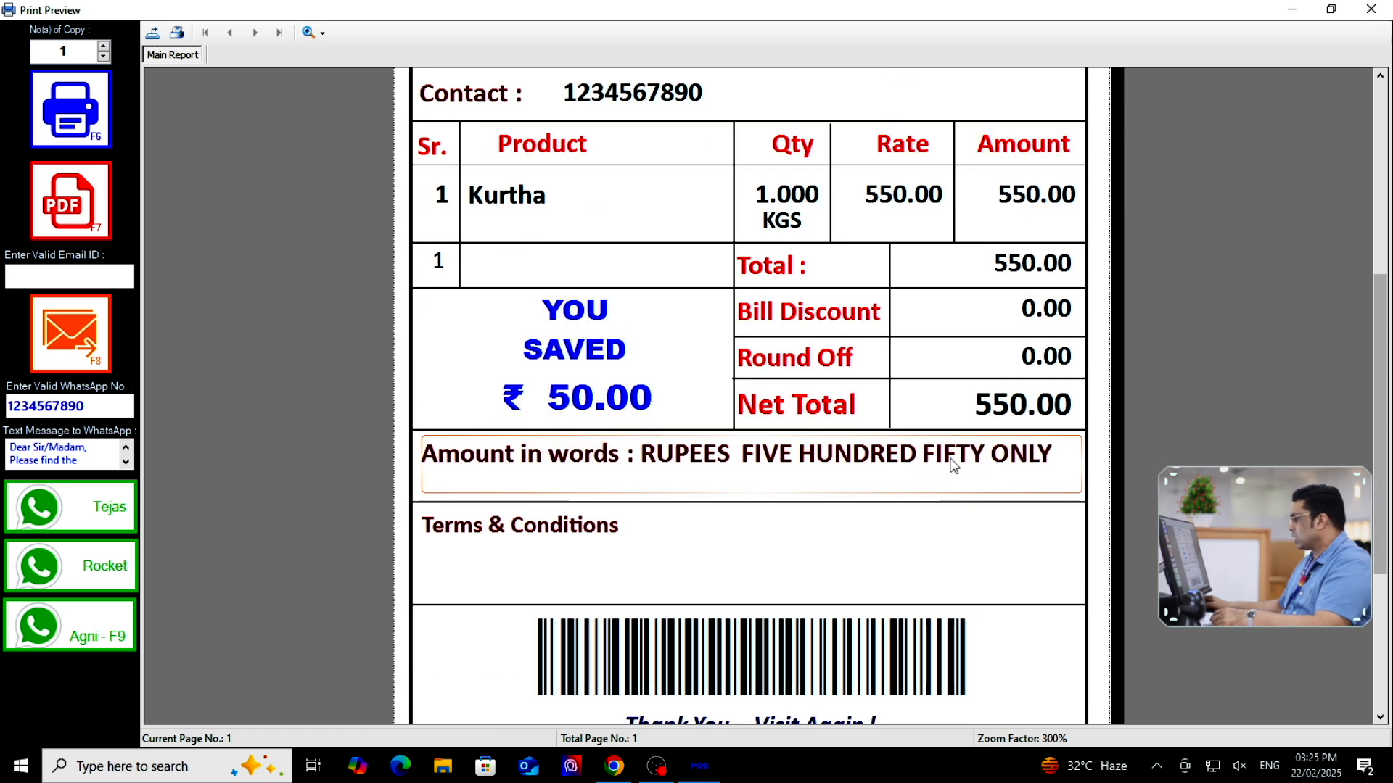
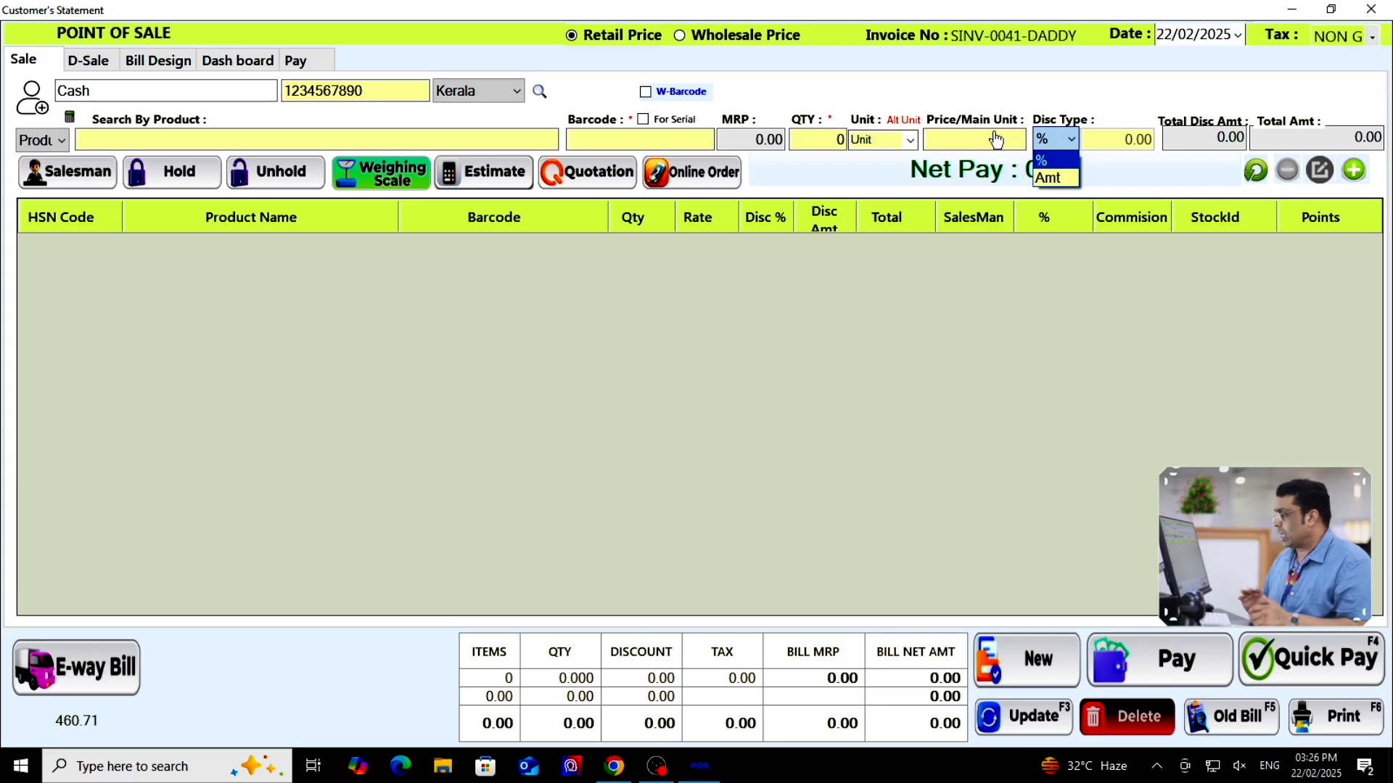
Look up Kurtha on the sale screen, then leave without billing and open List of Products
left_click(131, 146)
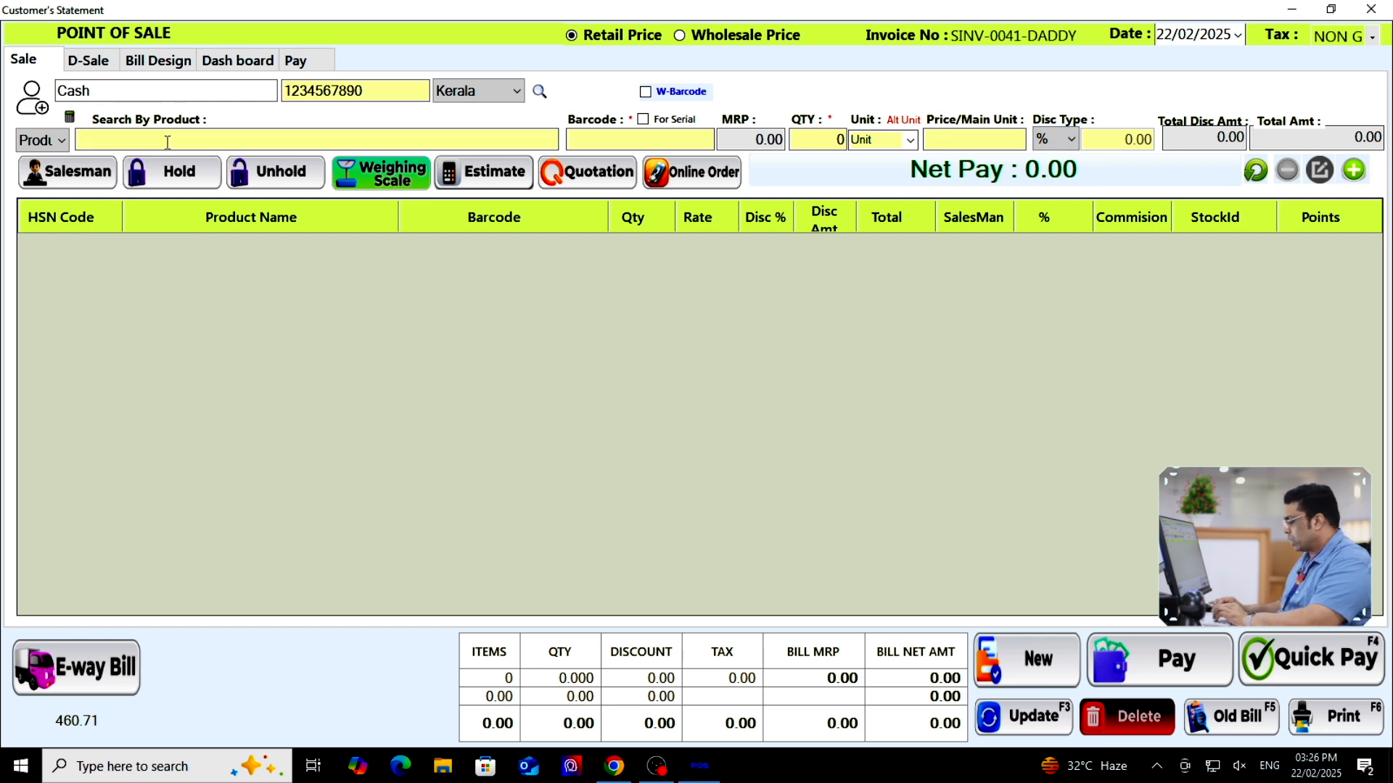
type("kurt")
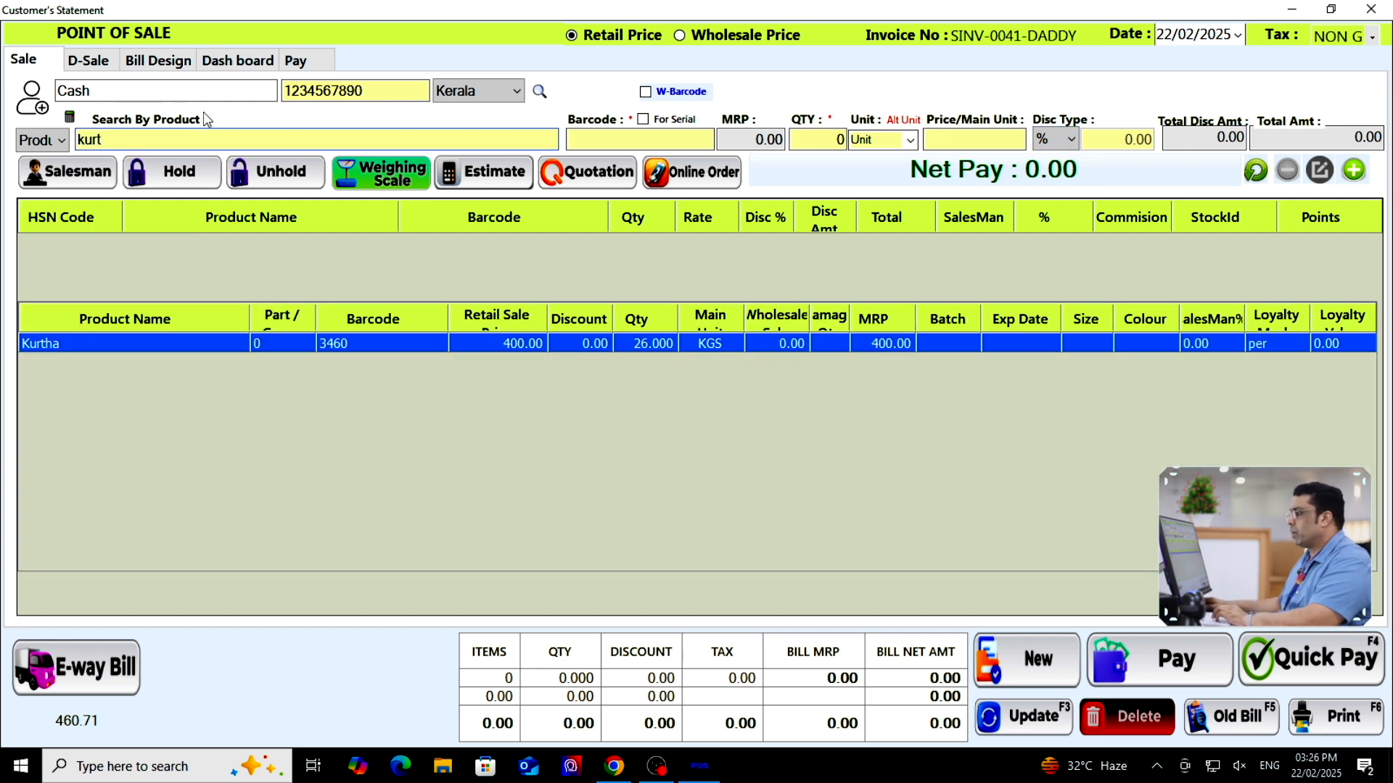
double_click(375, 350)
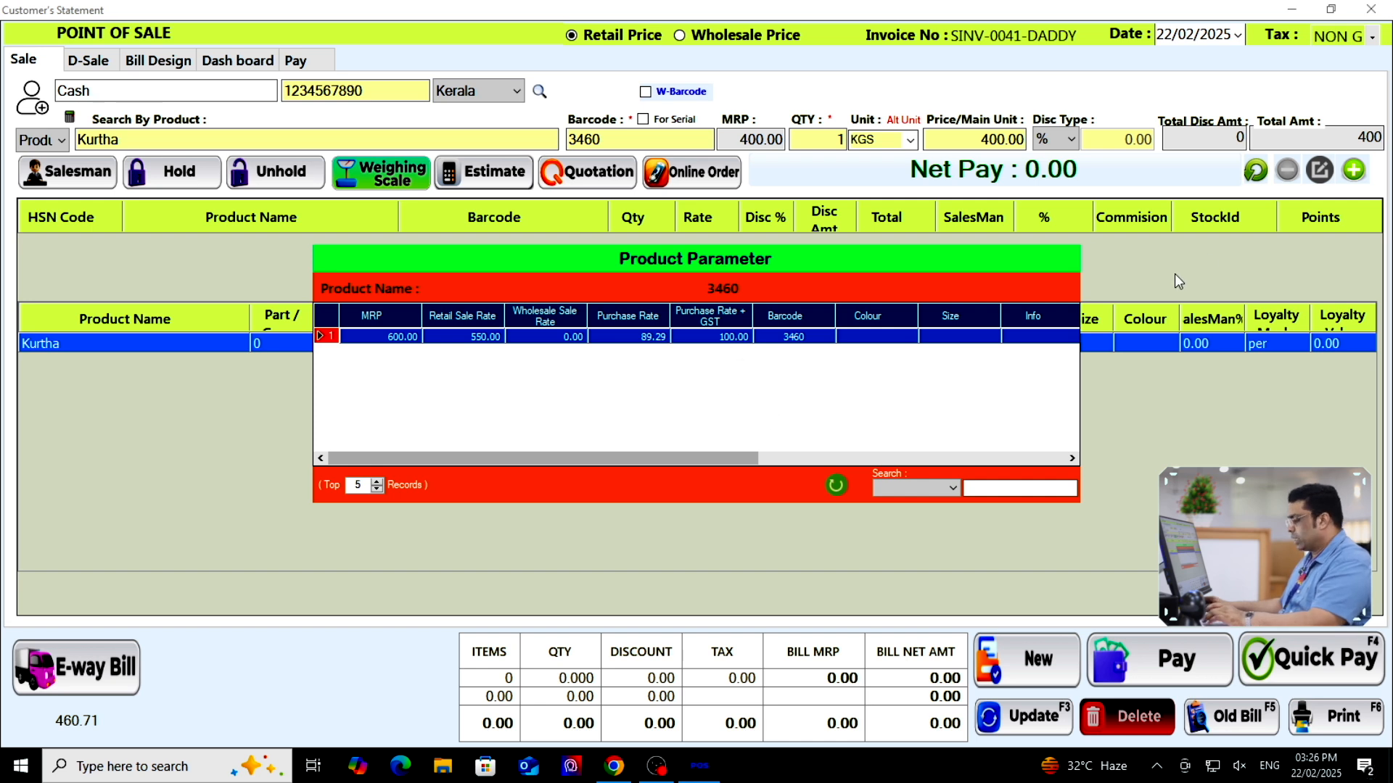
key("Return")
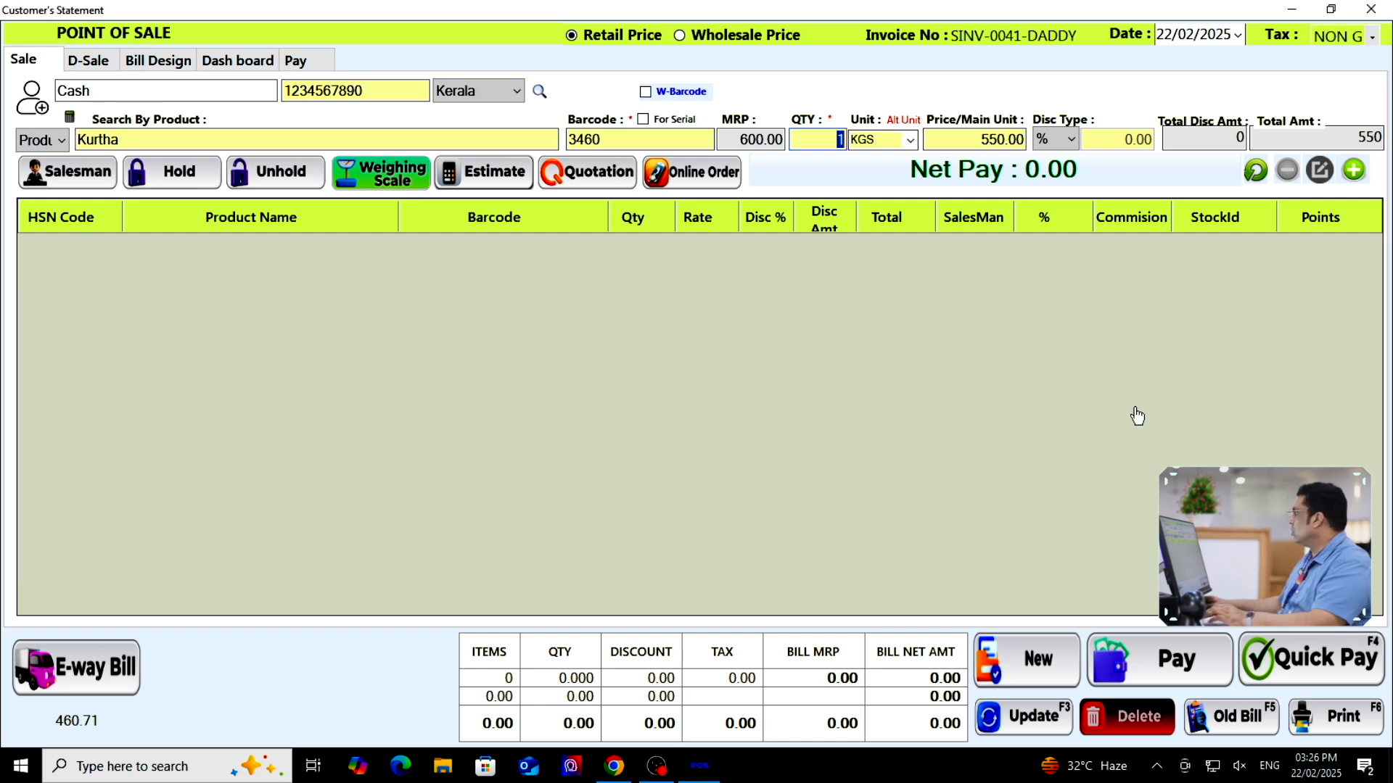
left_click(1370, 9)
left_click(638, 85)
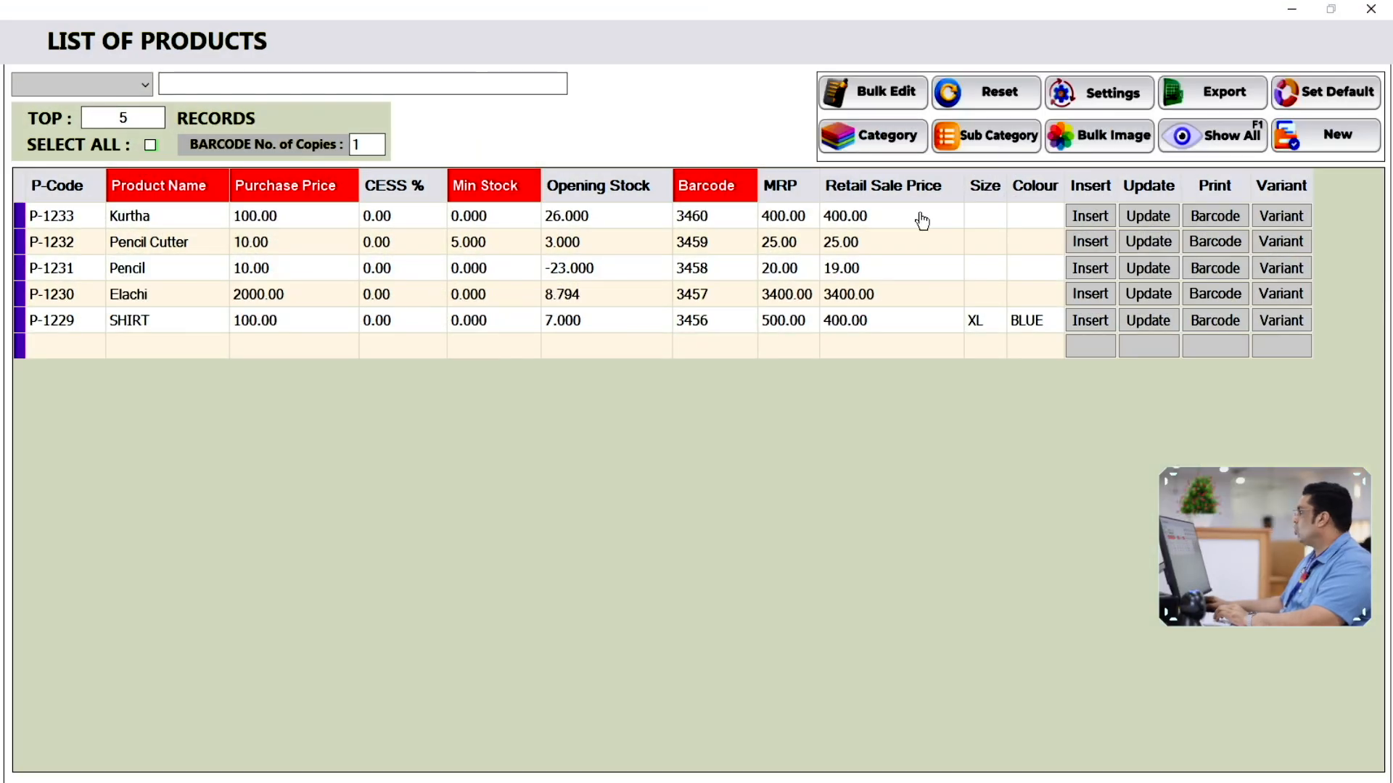
Save new product churidar with purchase price 100, opening stock 100, MRP and sale price 500
left_click(1378, 149)
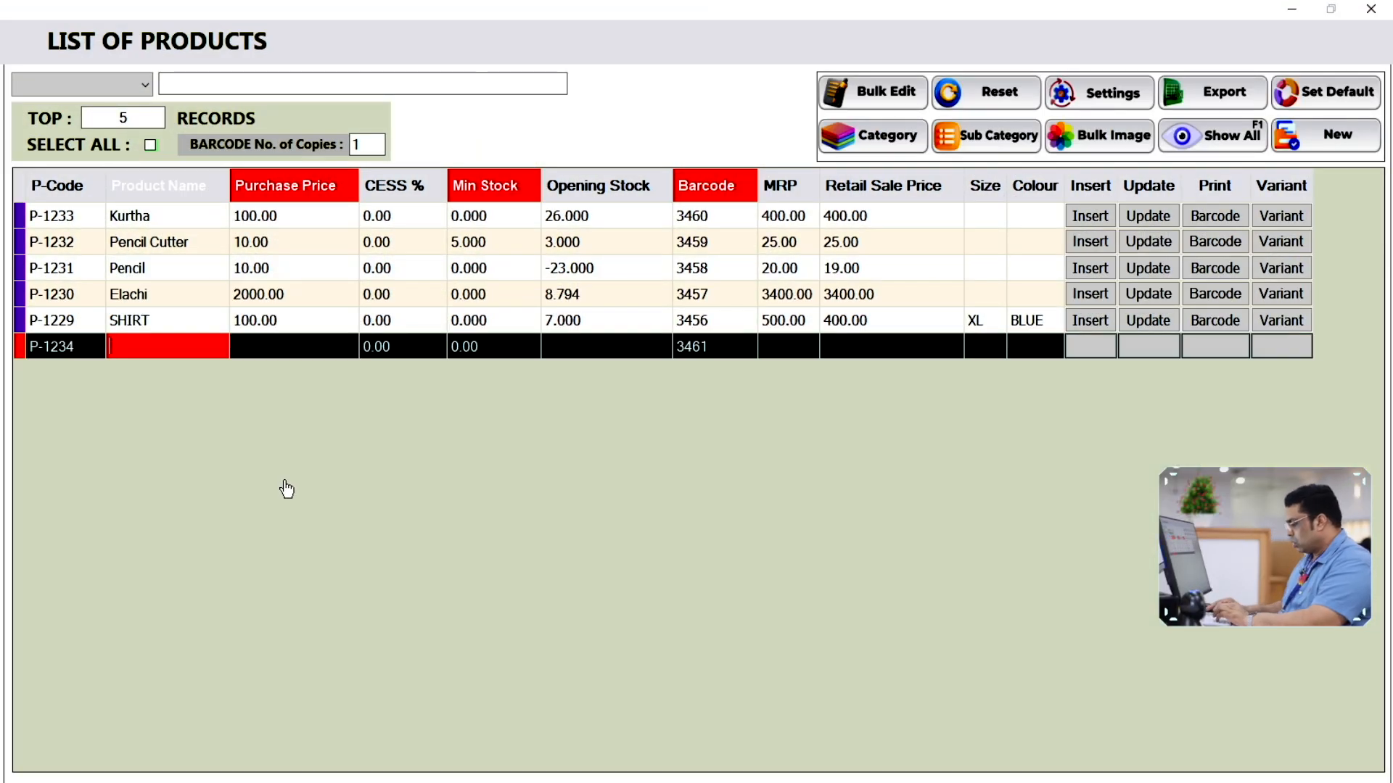
type("churidar")
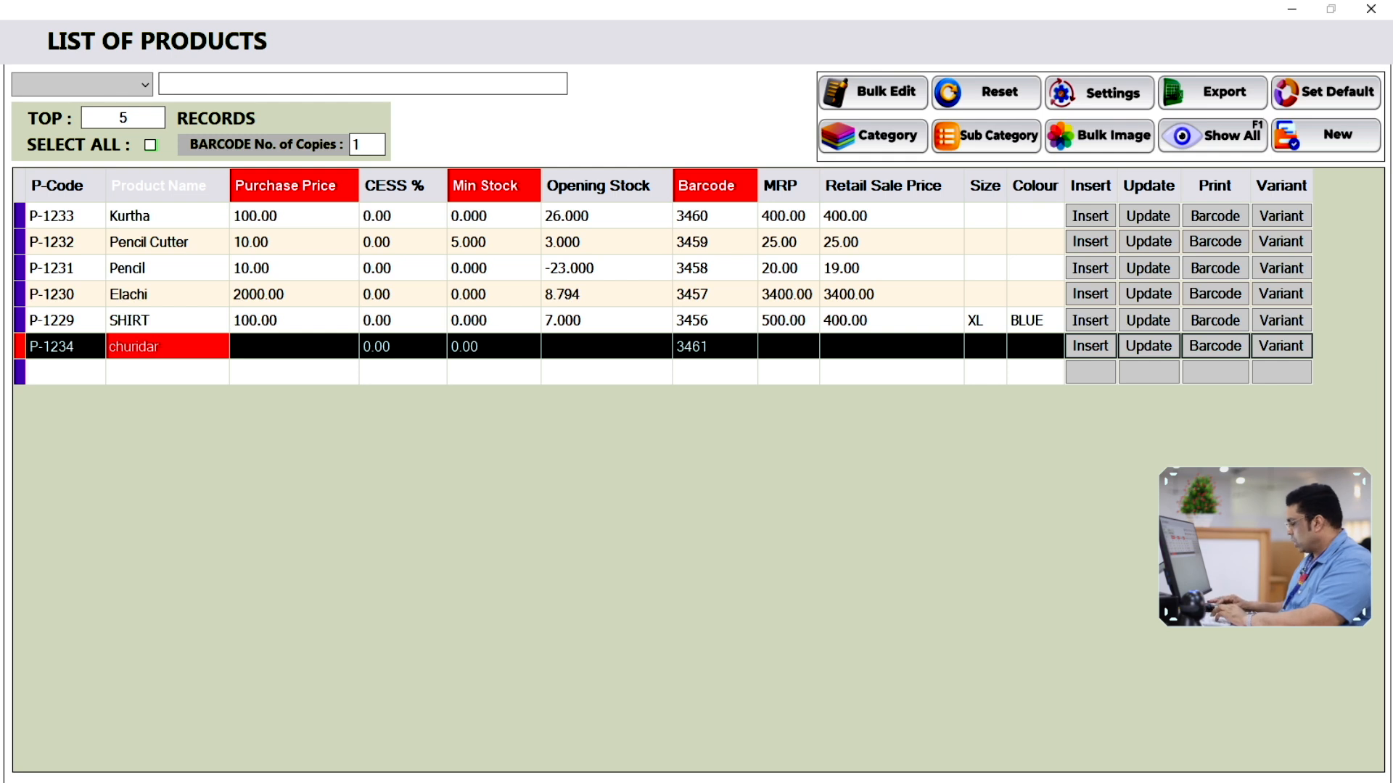
key("Tab")
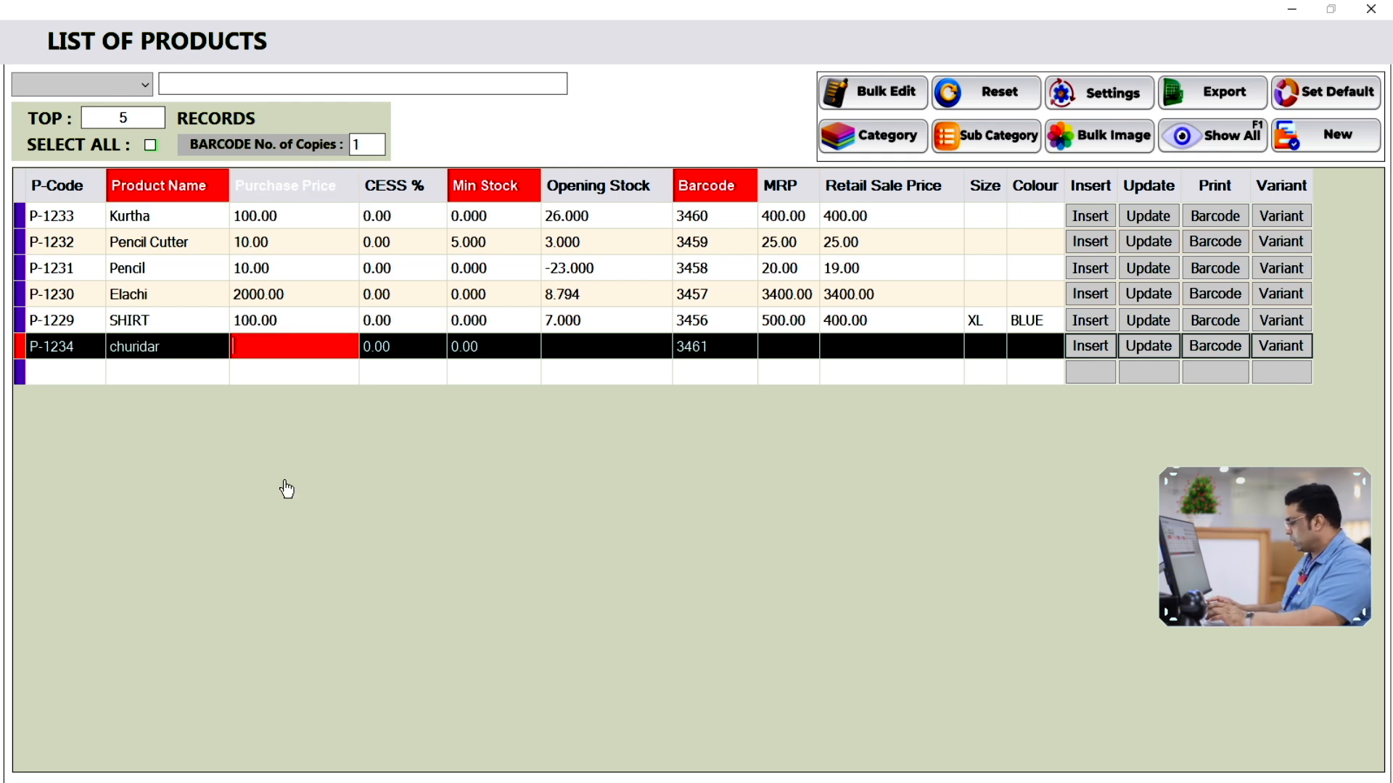
key("Tab")
key("Tab")
key("Tab")
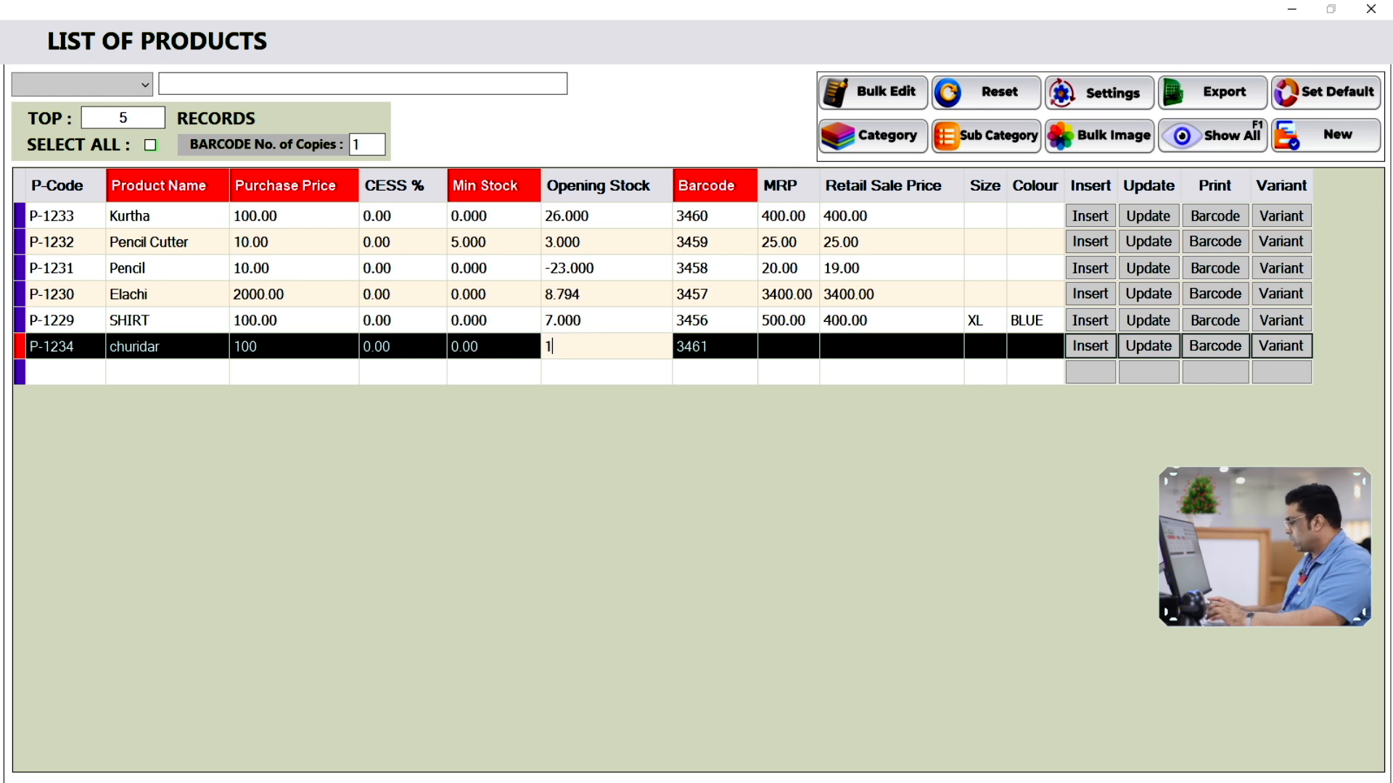
key("Tab")
key("Tab")
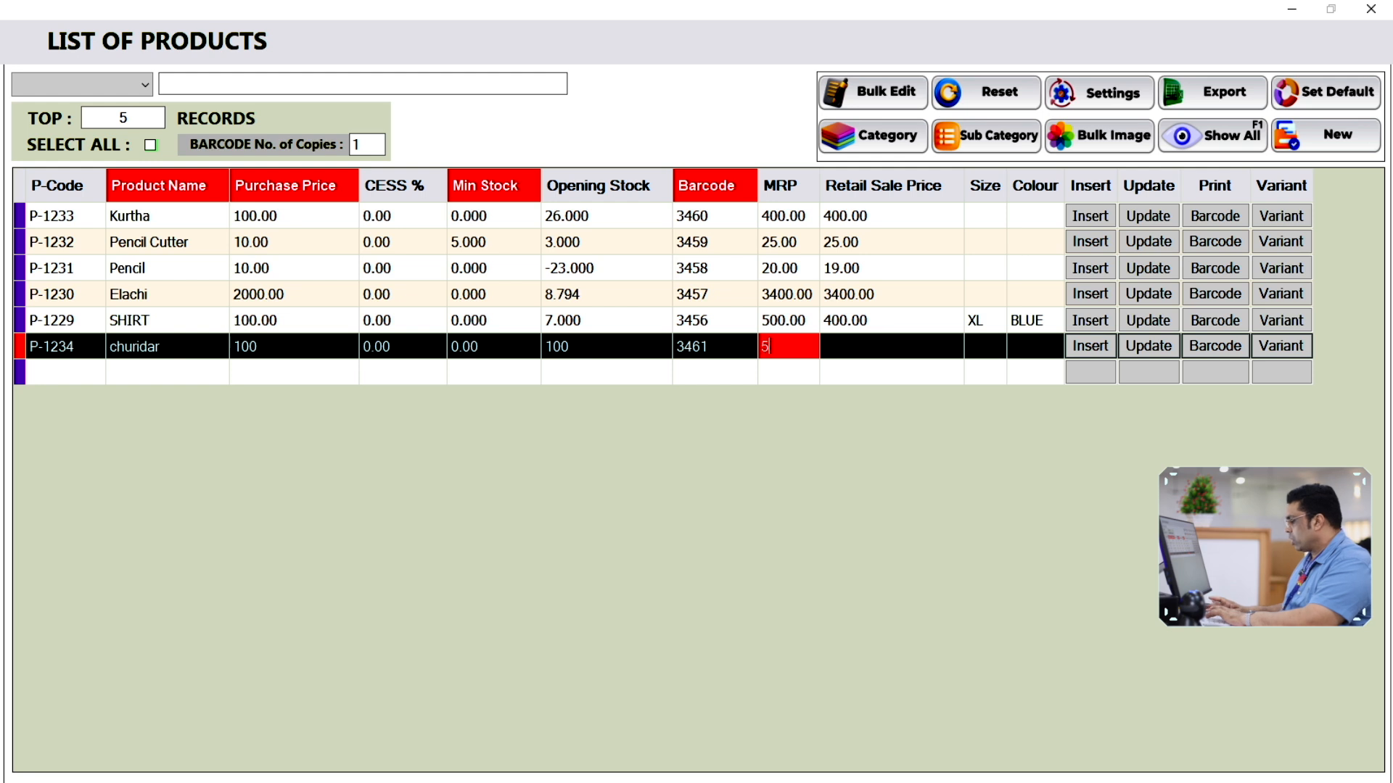
key("Tab")
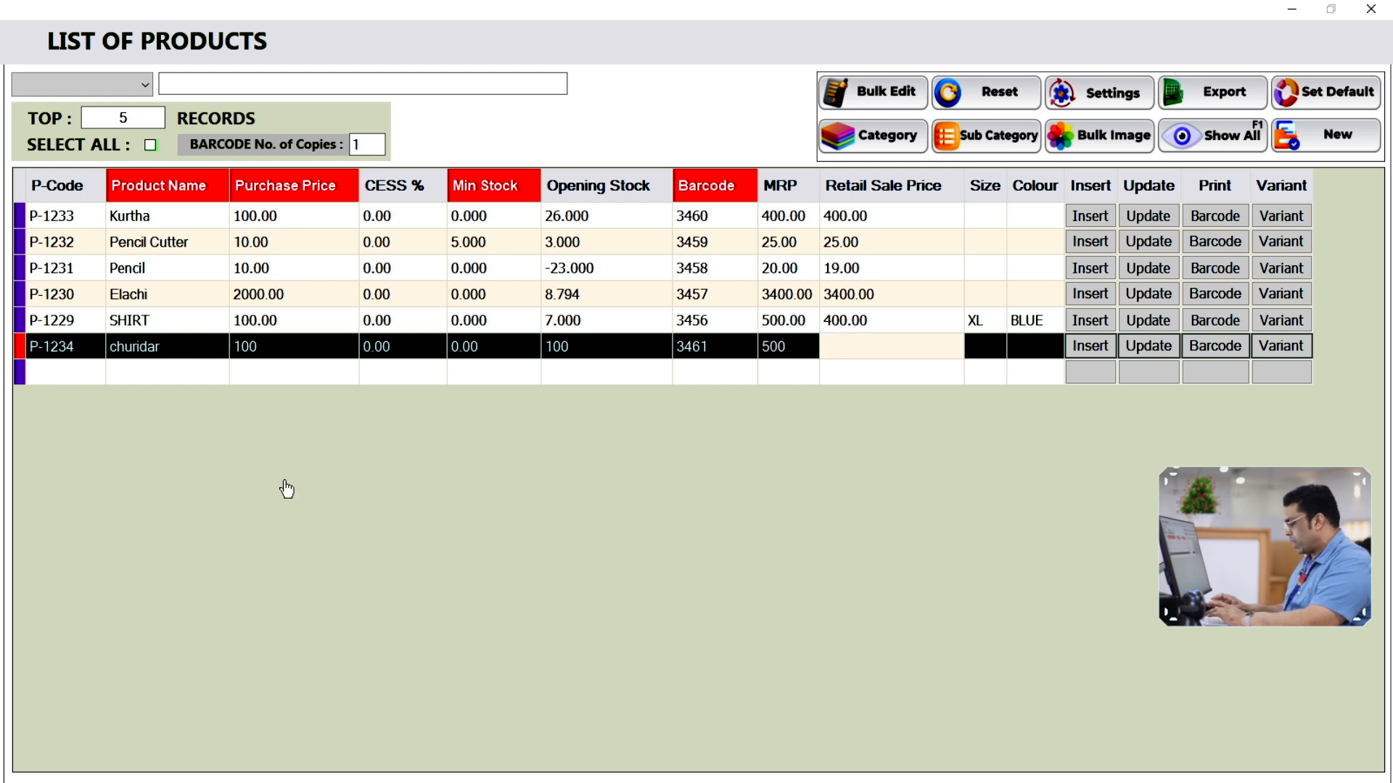
type("500")
key("Tab")
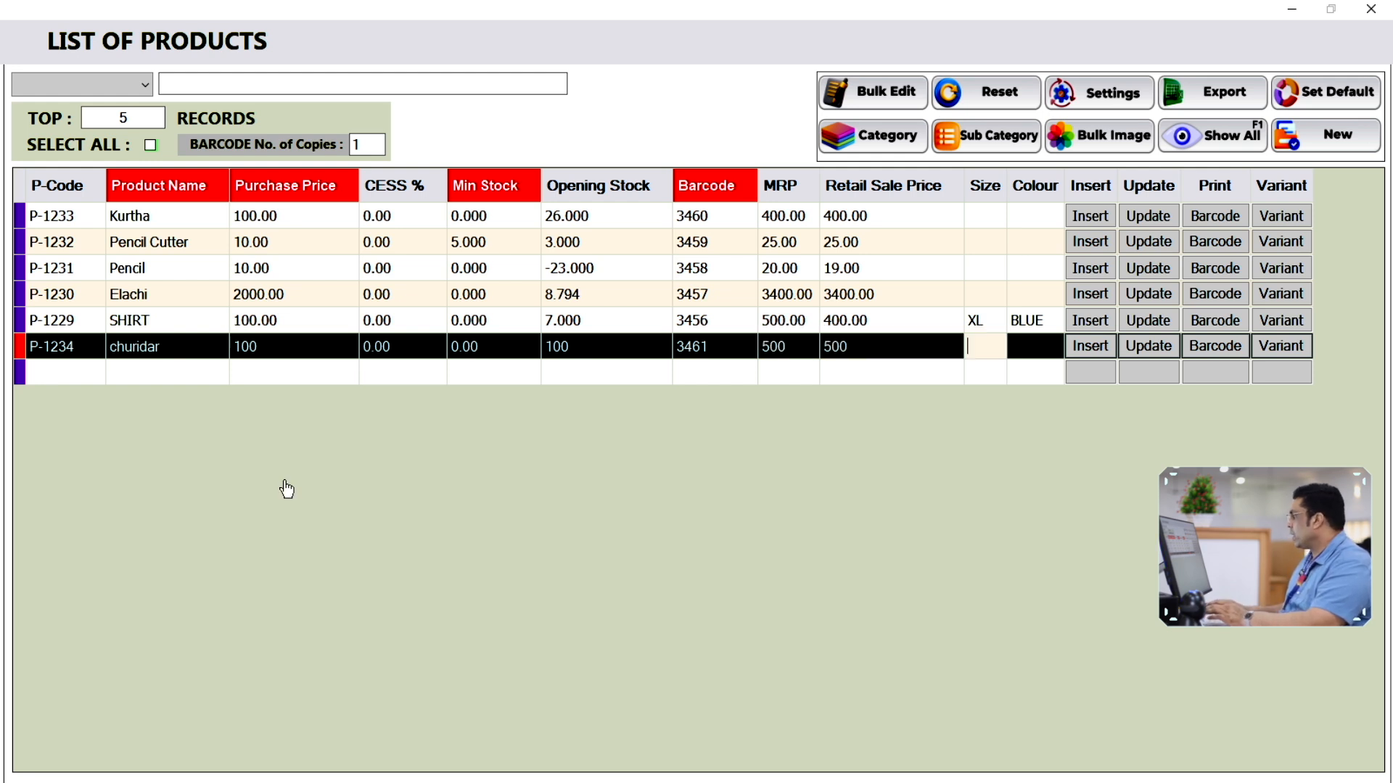
key("Tab")
key("Tab")
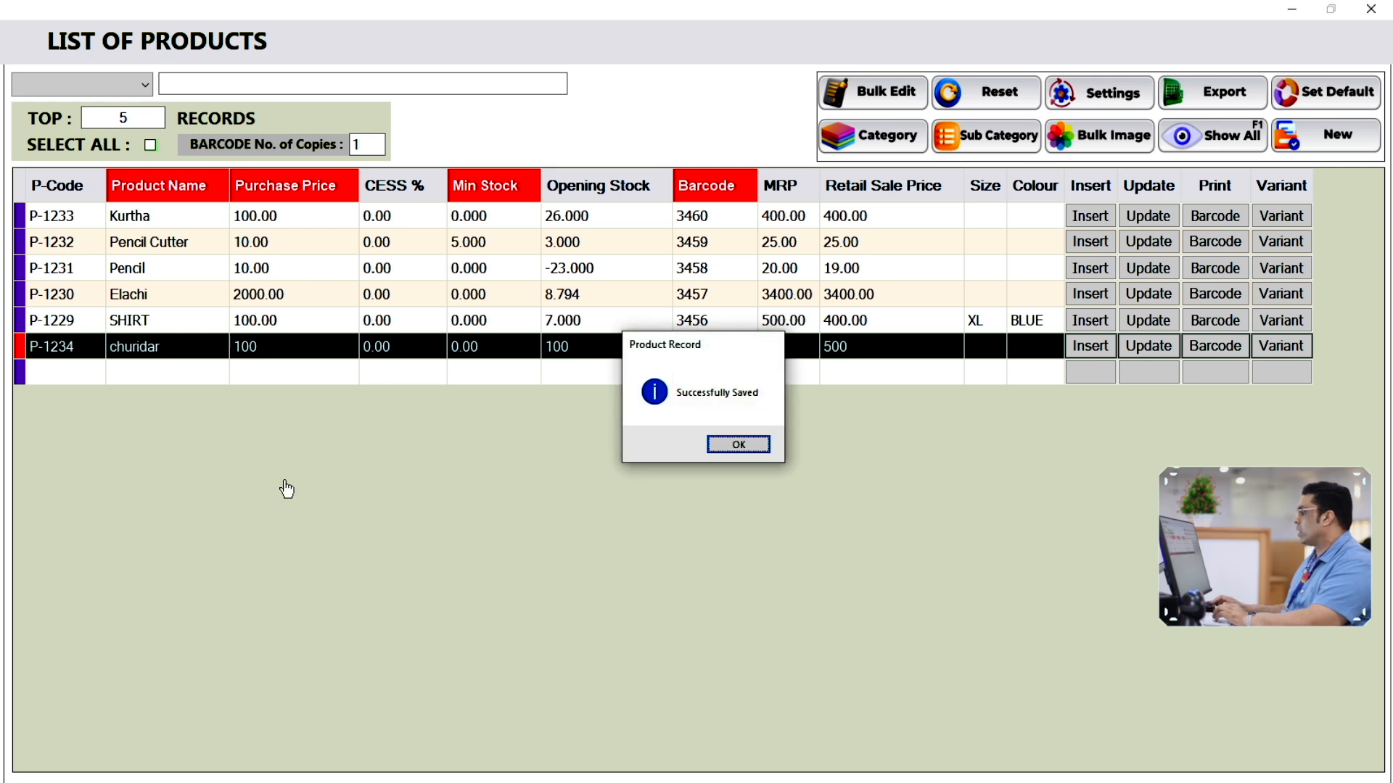
key("Return")
key("Escape")
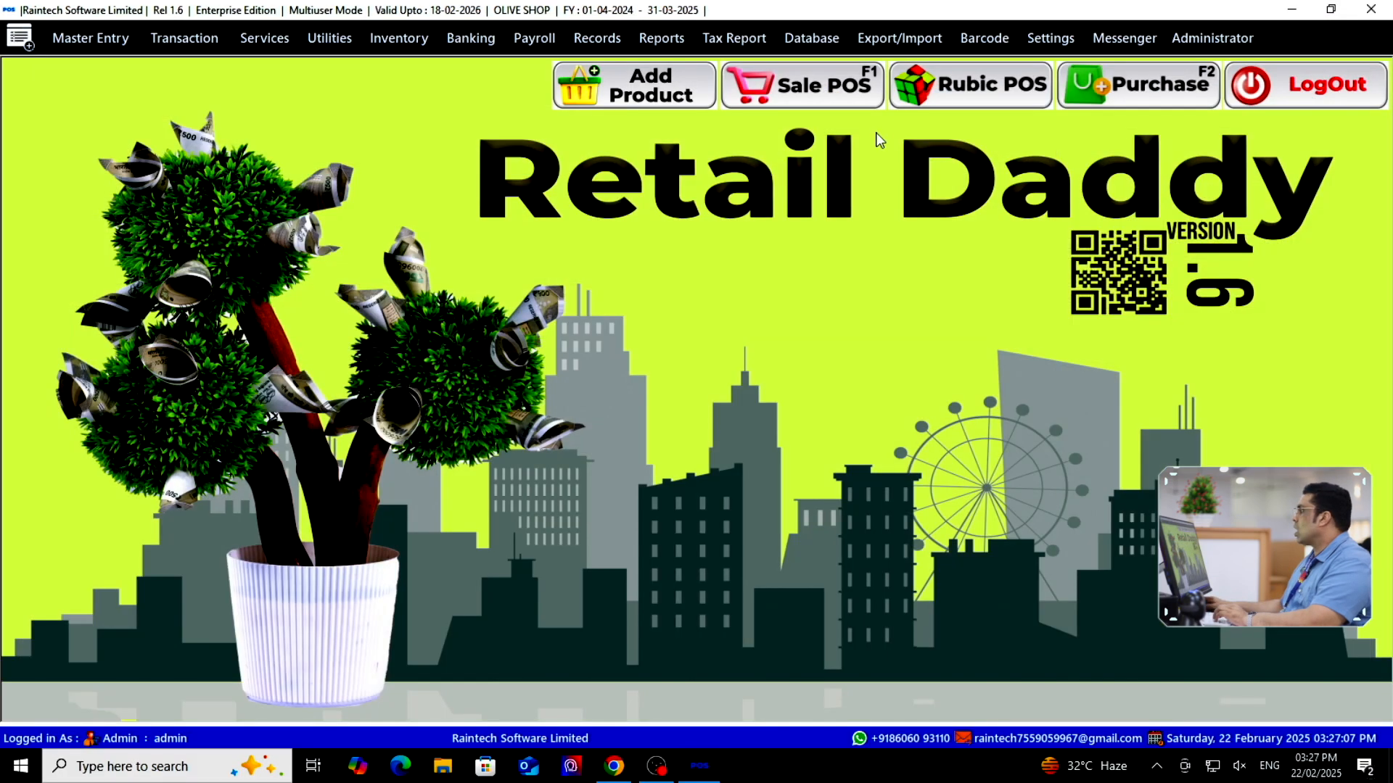
Bill one churidar on a new Point of Sale invoice and finish the sale
left_click(804, 105)
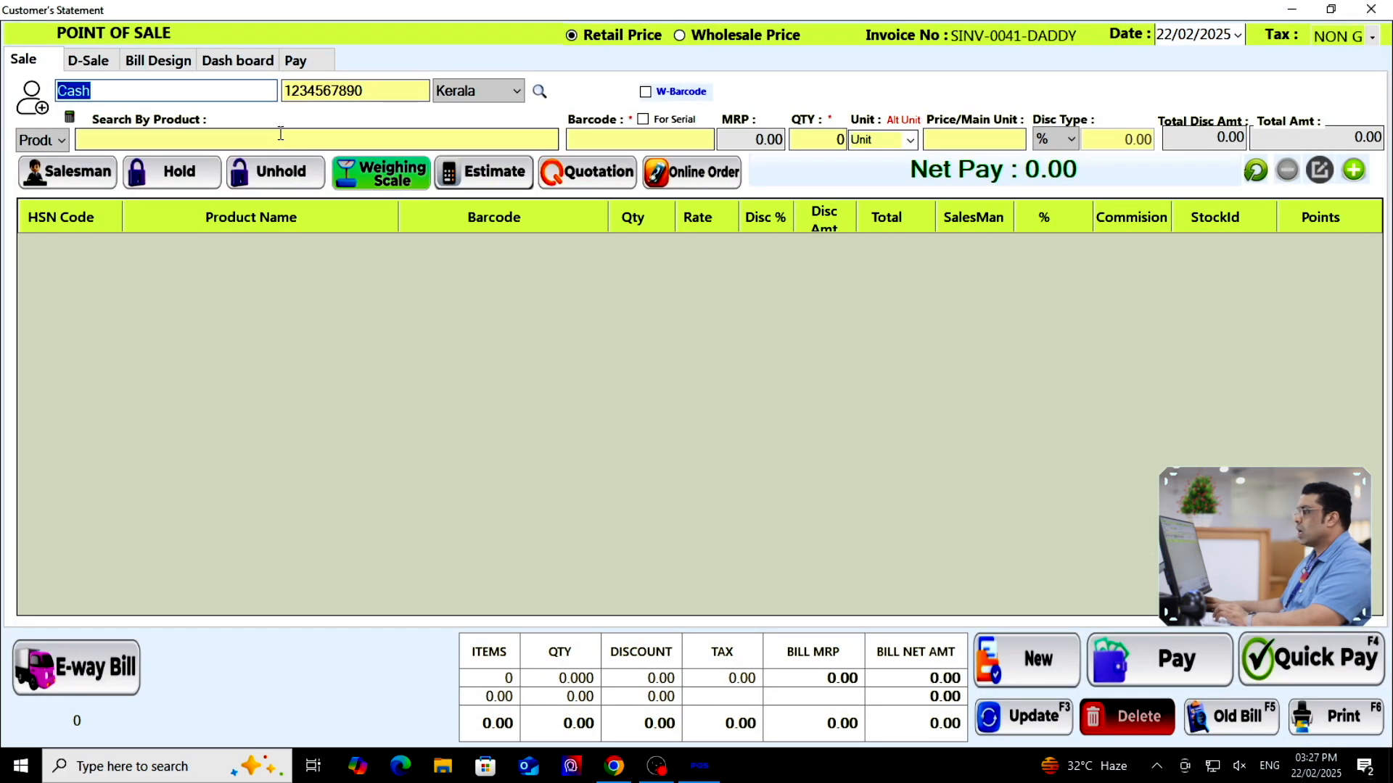
left_click(319, 145)
type("chur")
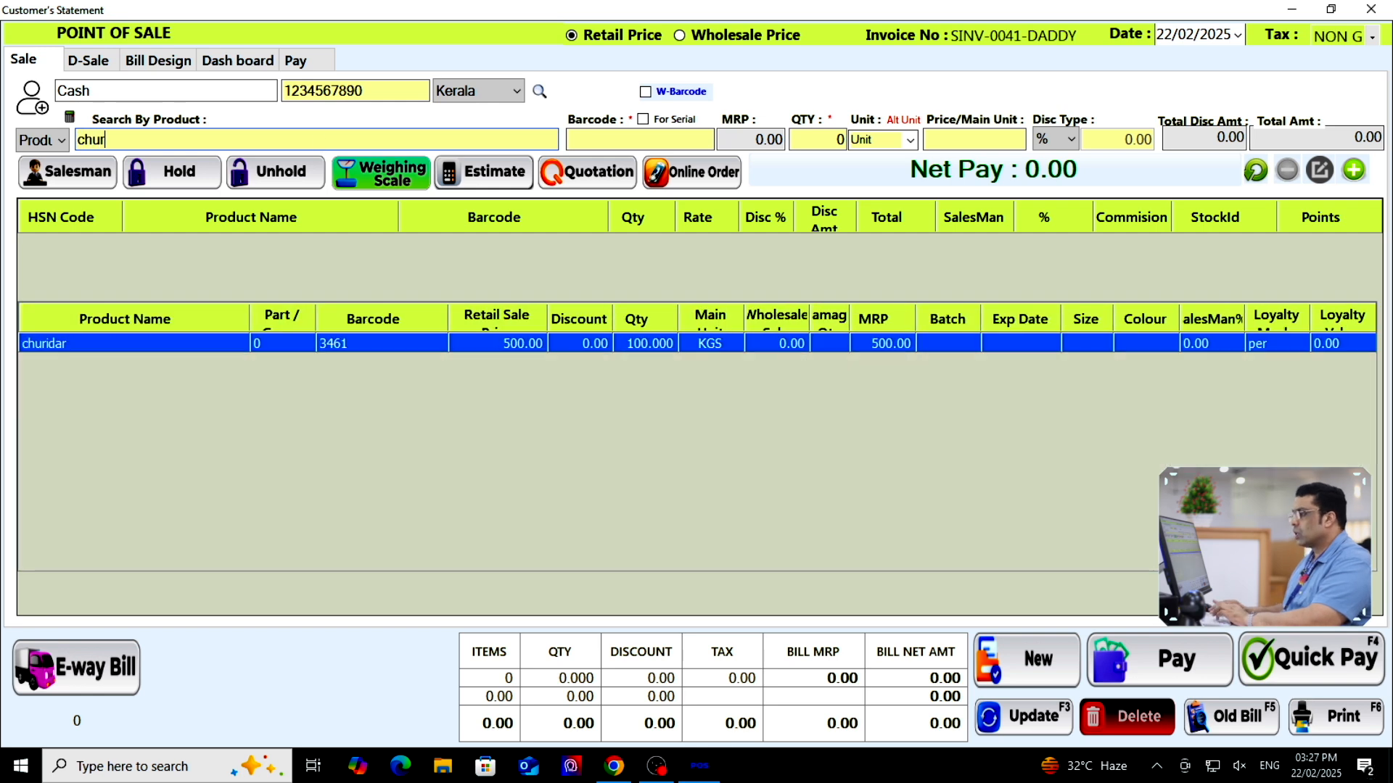
key("Return")
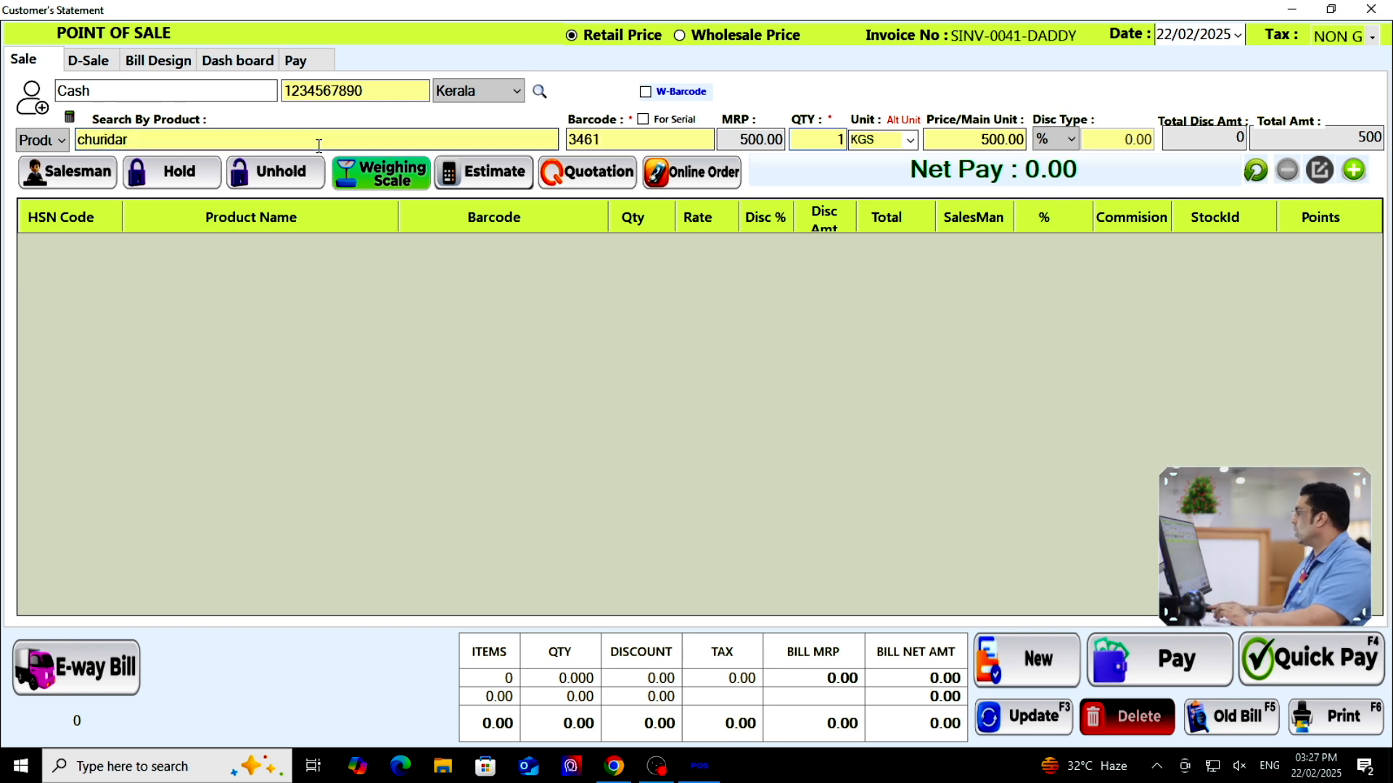
key("Return")
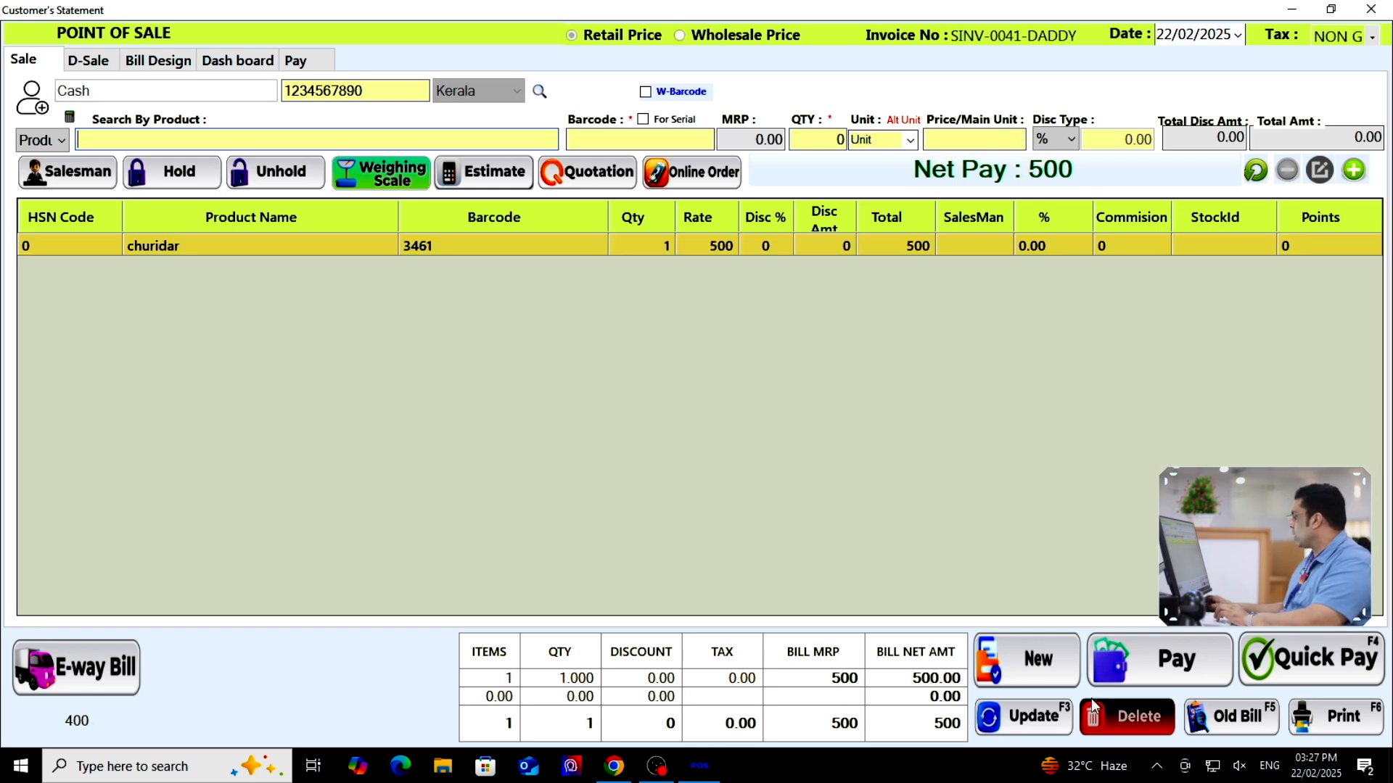
left_click(1317, 666)
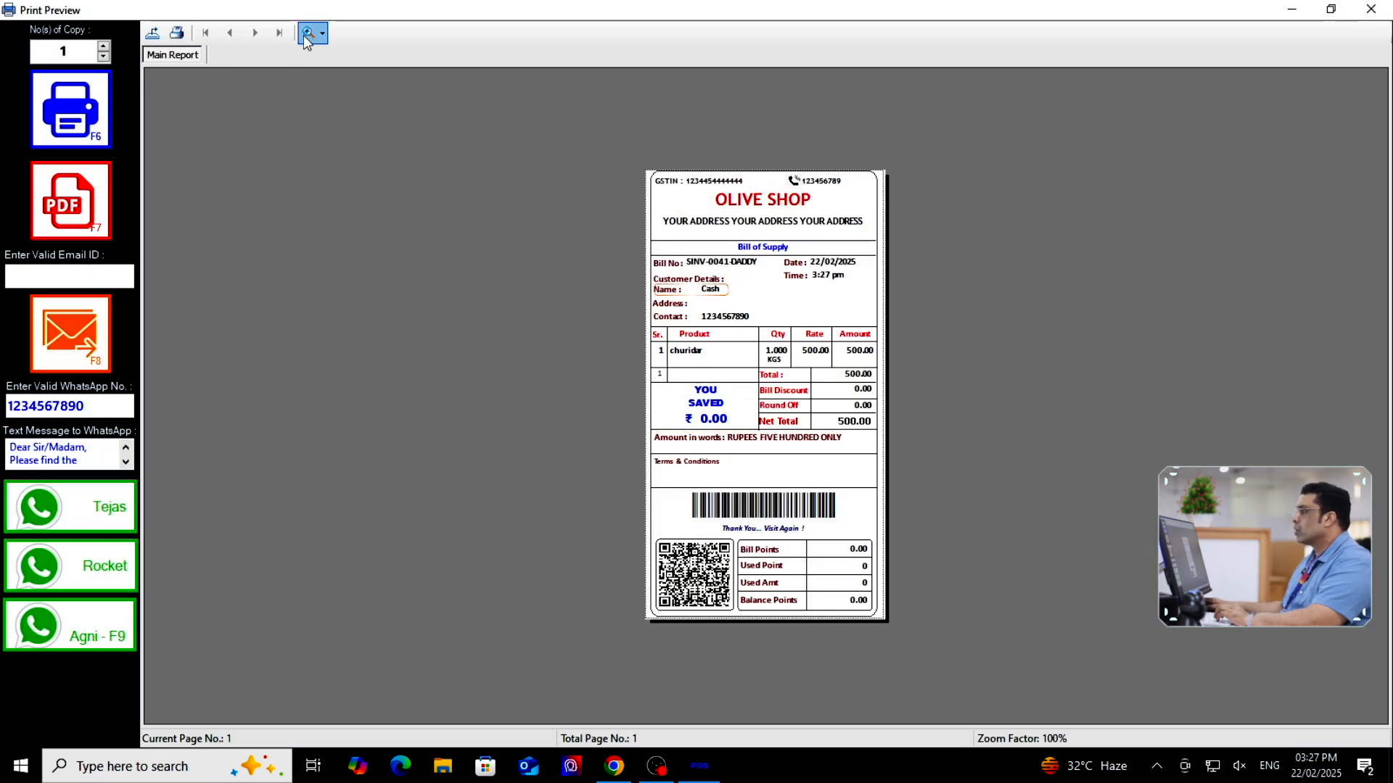
Review the bill preview at 300% zoom showing the 500.00 total, then close it
left_click(306, 41)
left_click(364, 107)
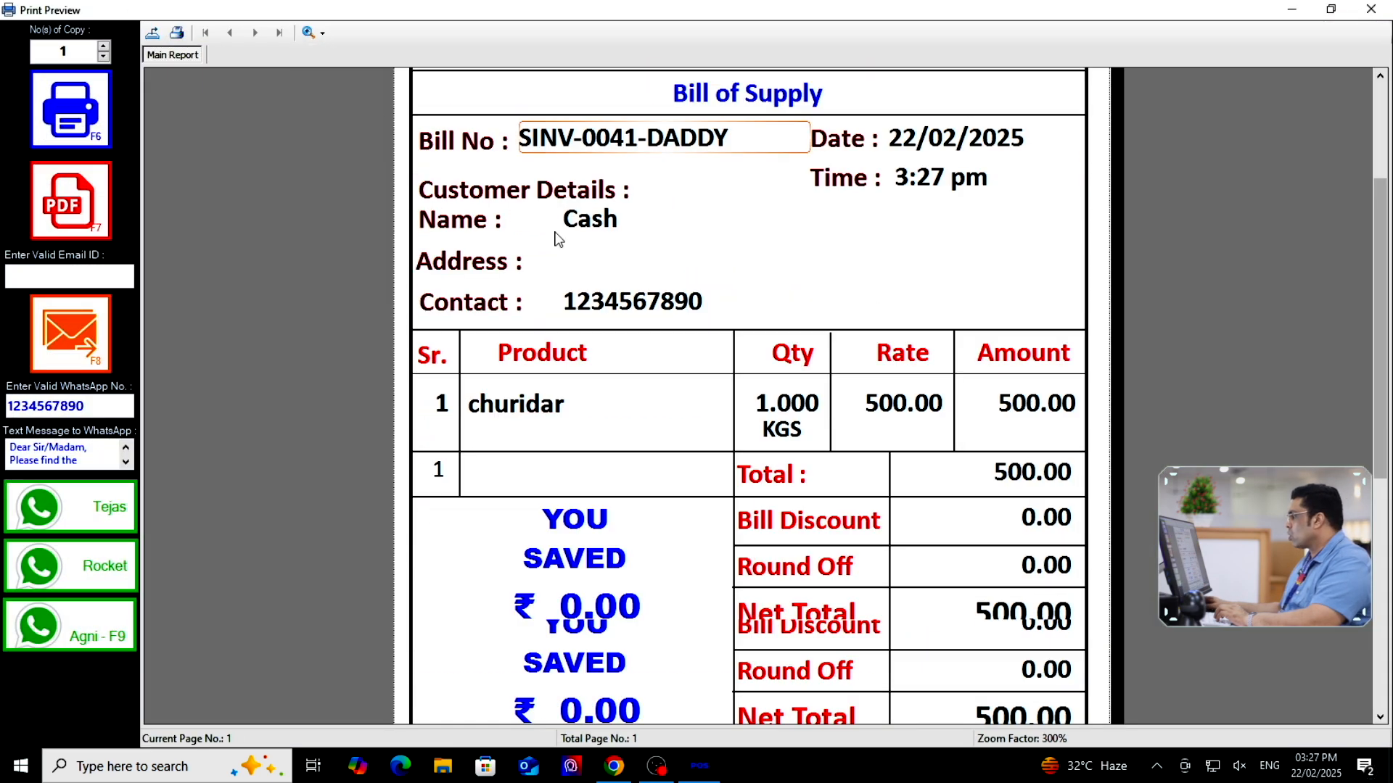
scroll(675, 493, "down", 3)
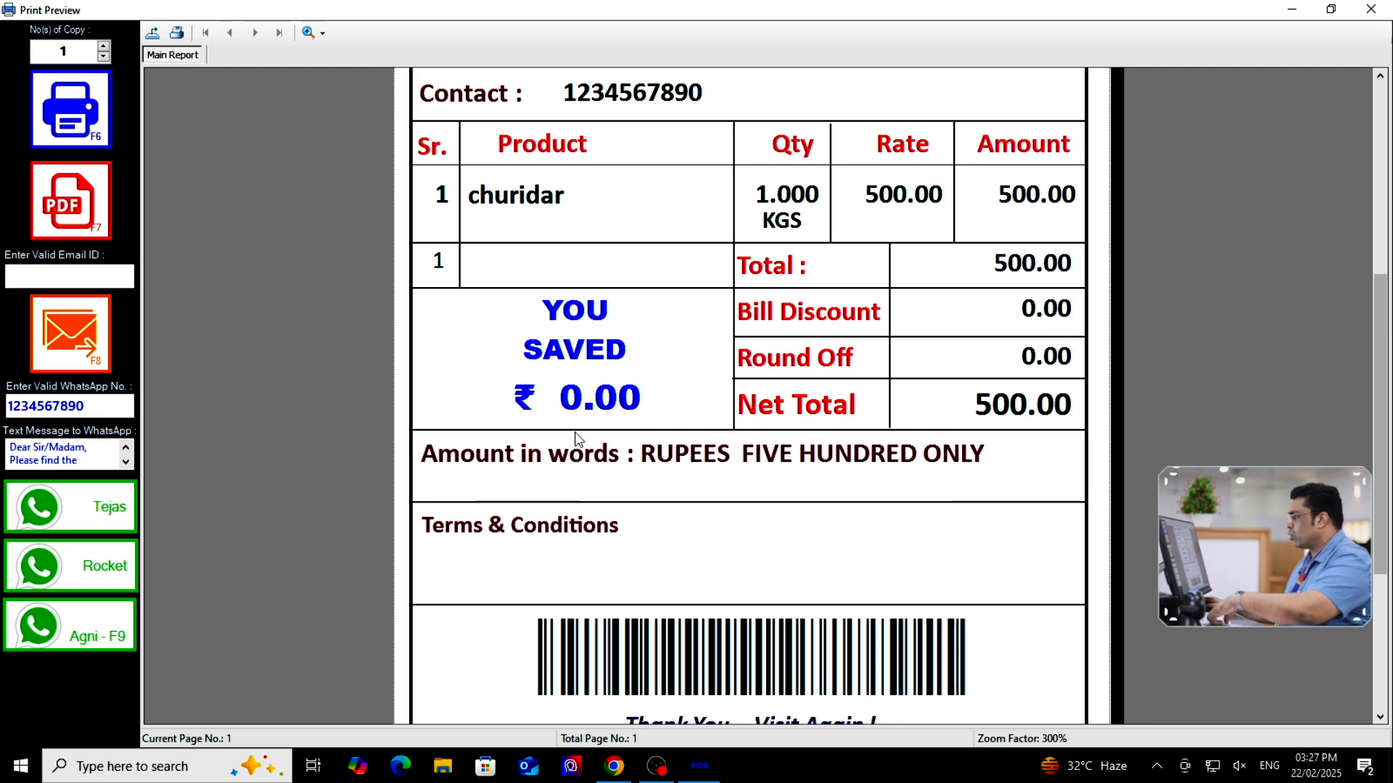
left_click_drag(488, 303, 670, 440)
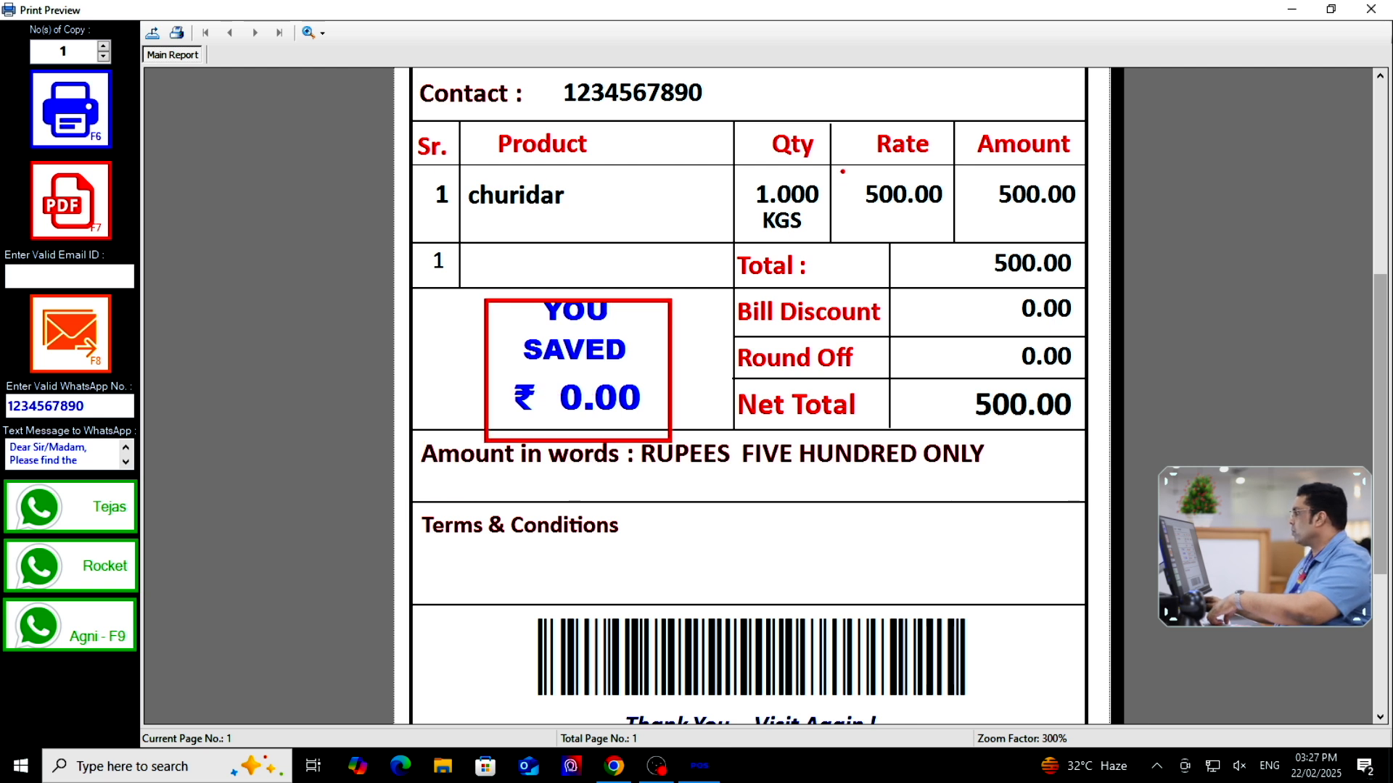
mouse_move(842, 171)
left_mouse_down()
mouse_move(954, 224)
mouse_move(1056, 326)
mouse_move(1088, 438)
left_mouse_up()
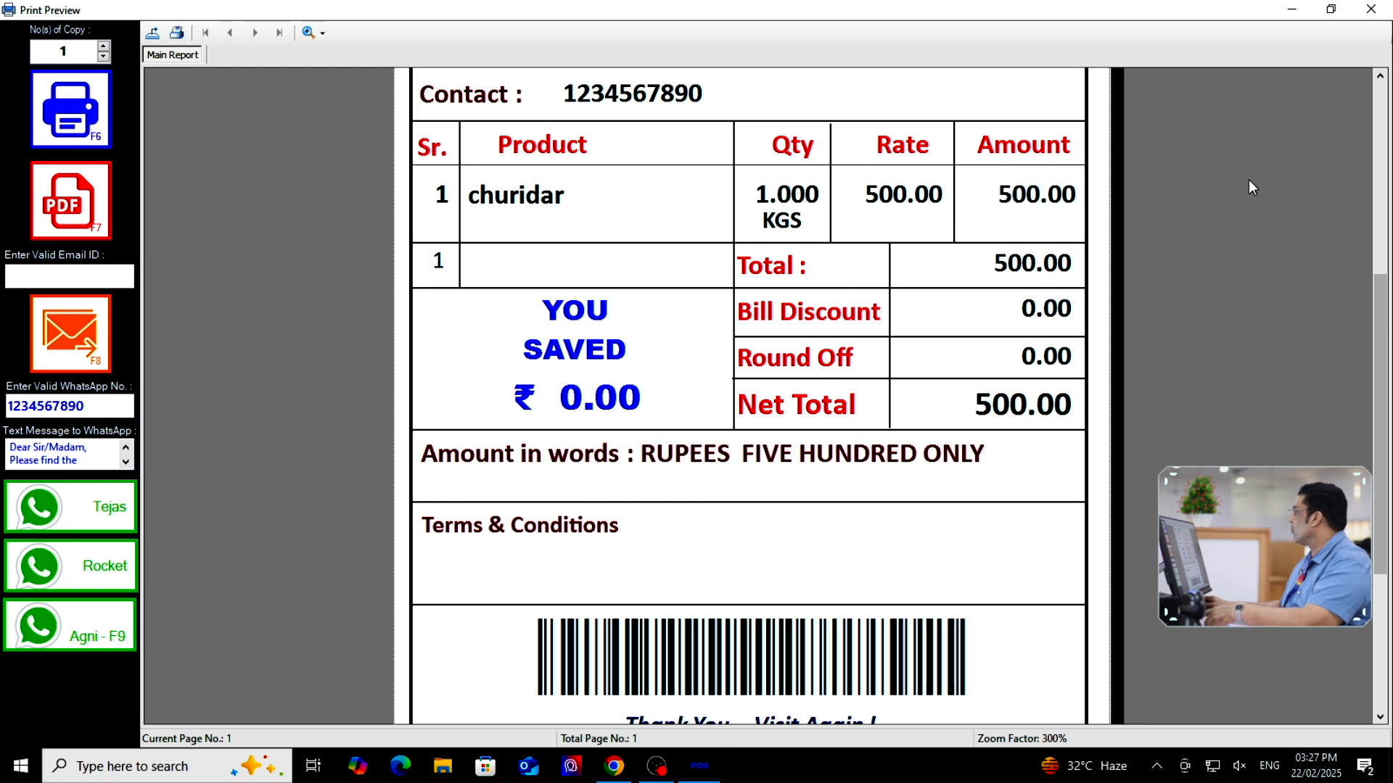
left_click(1371, 9)
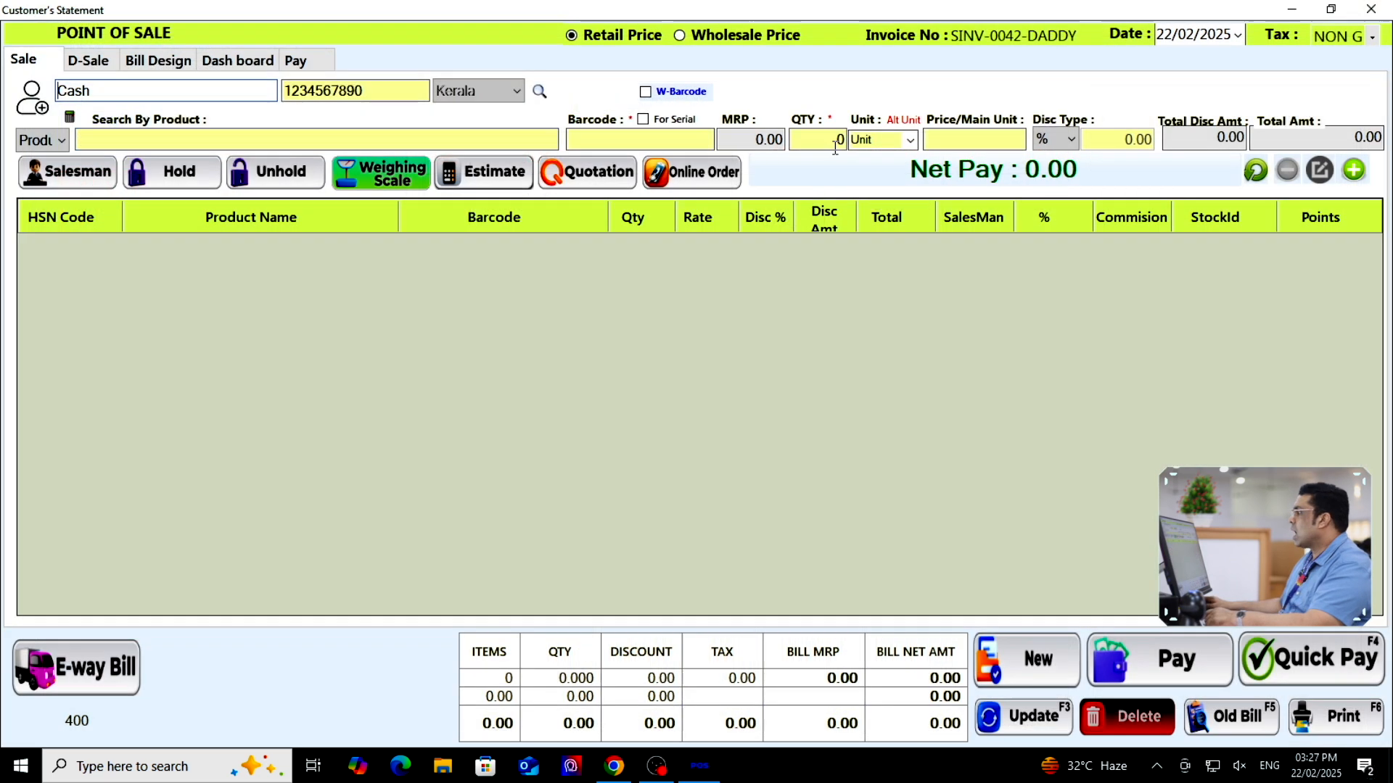
Add one churidar to the bill with a flat Amt discount of 100
left_click(352, 145)
type("chur")
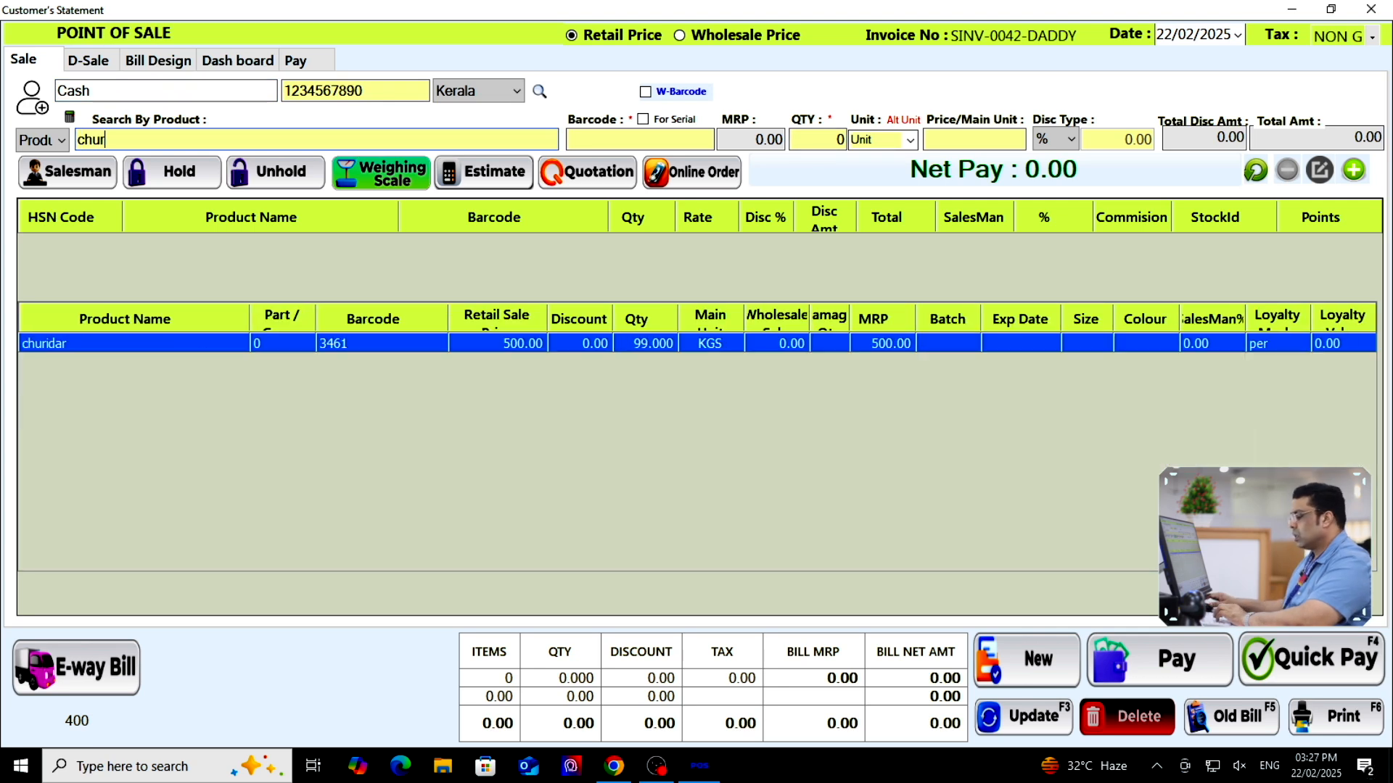
key("Return")
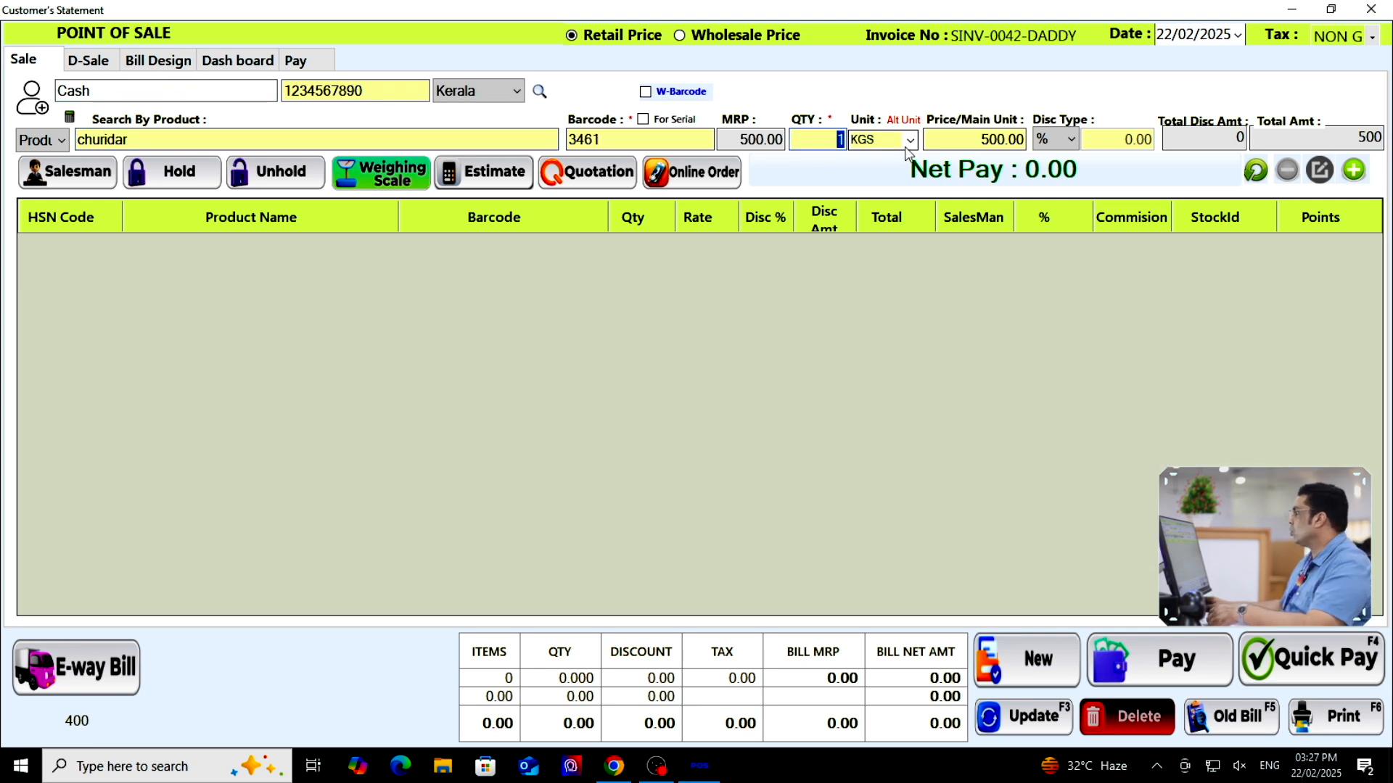
left_click(1055, 139)
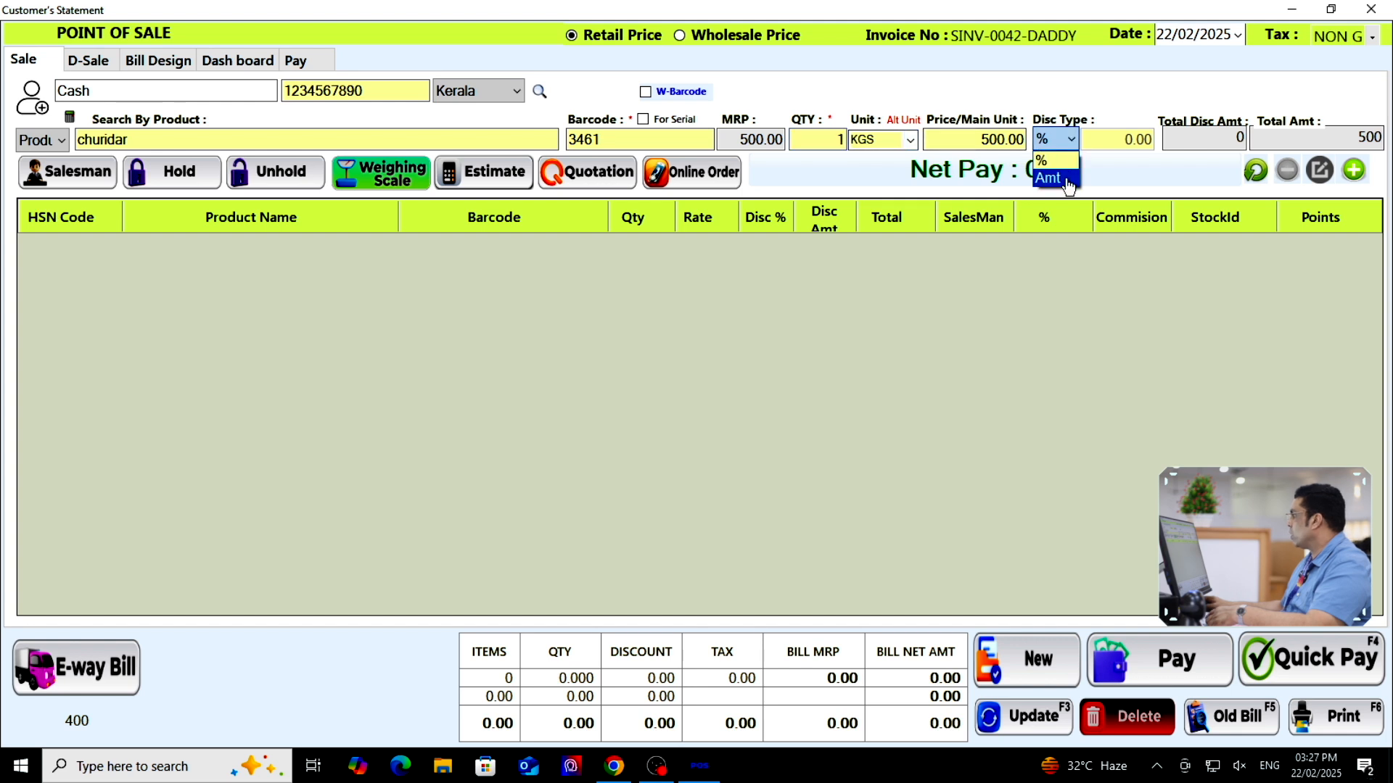
left_click(1057, 170)
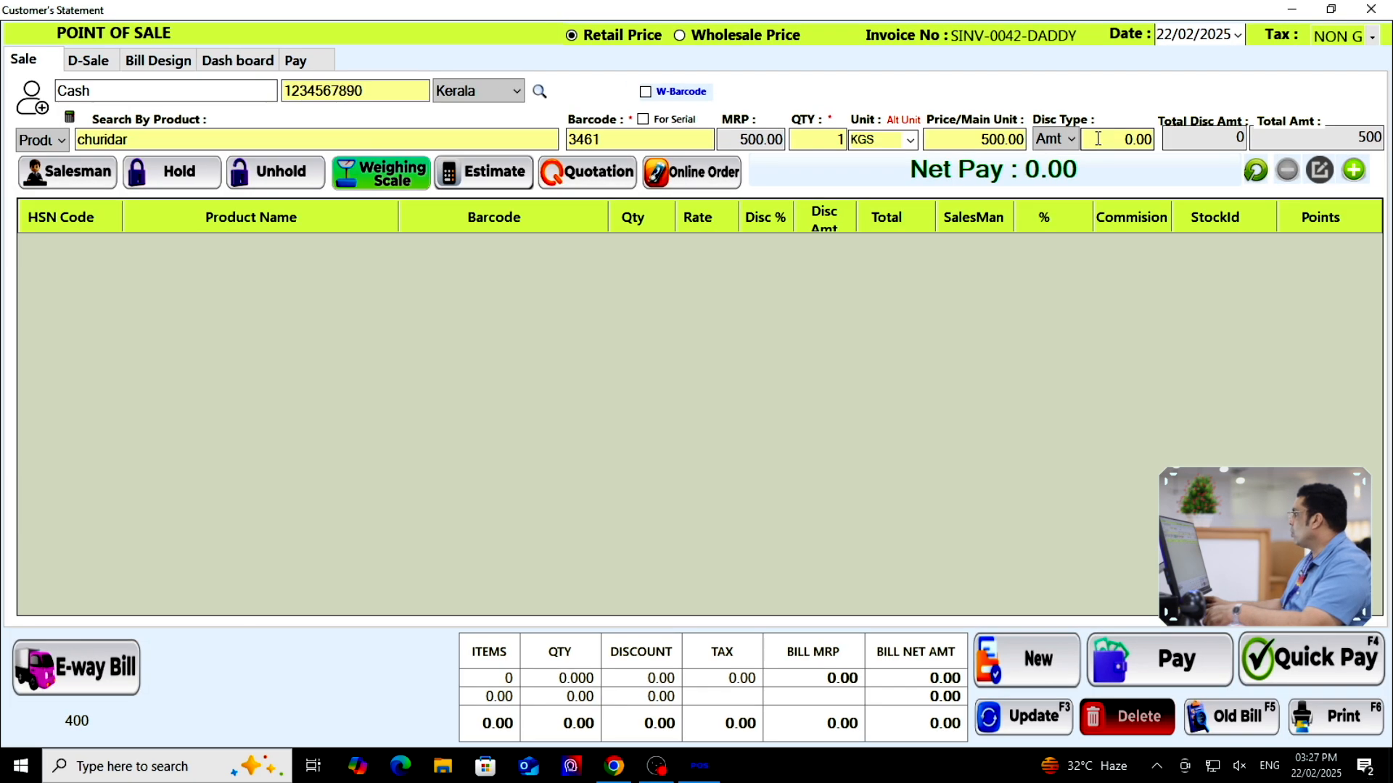
left_click_drag(1121, 117, 1269, 149)
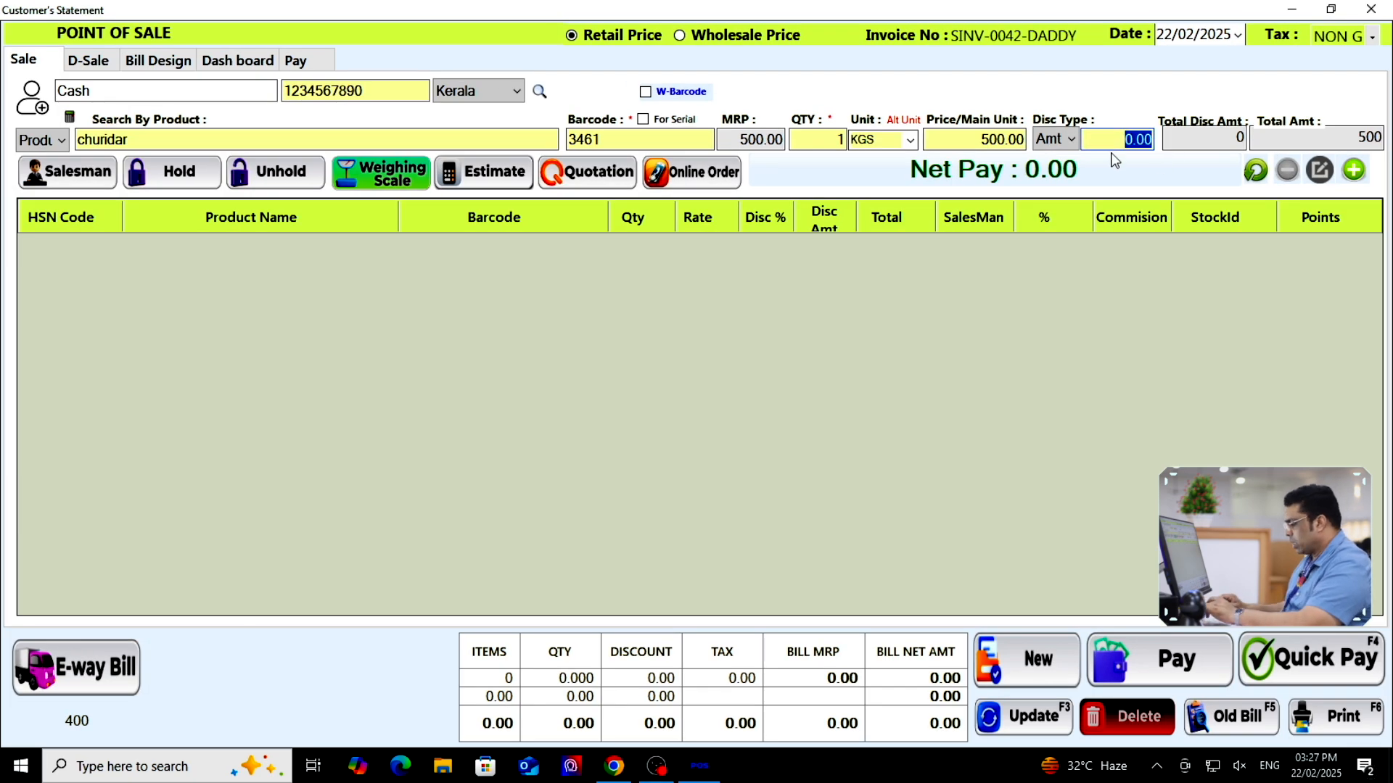
type("100")
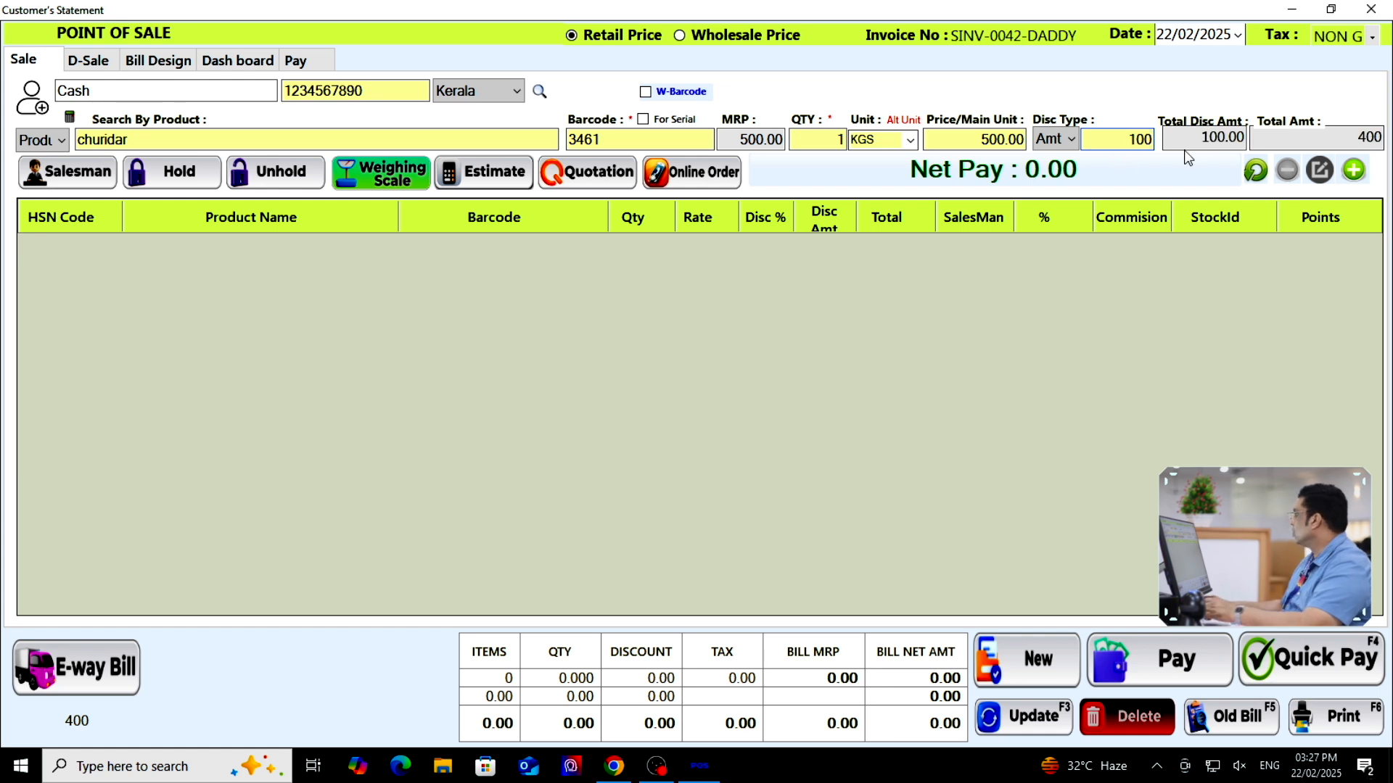
left_click(1354, 169)
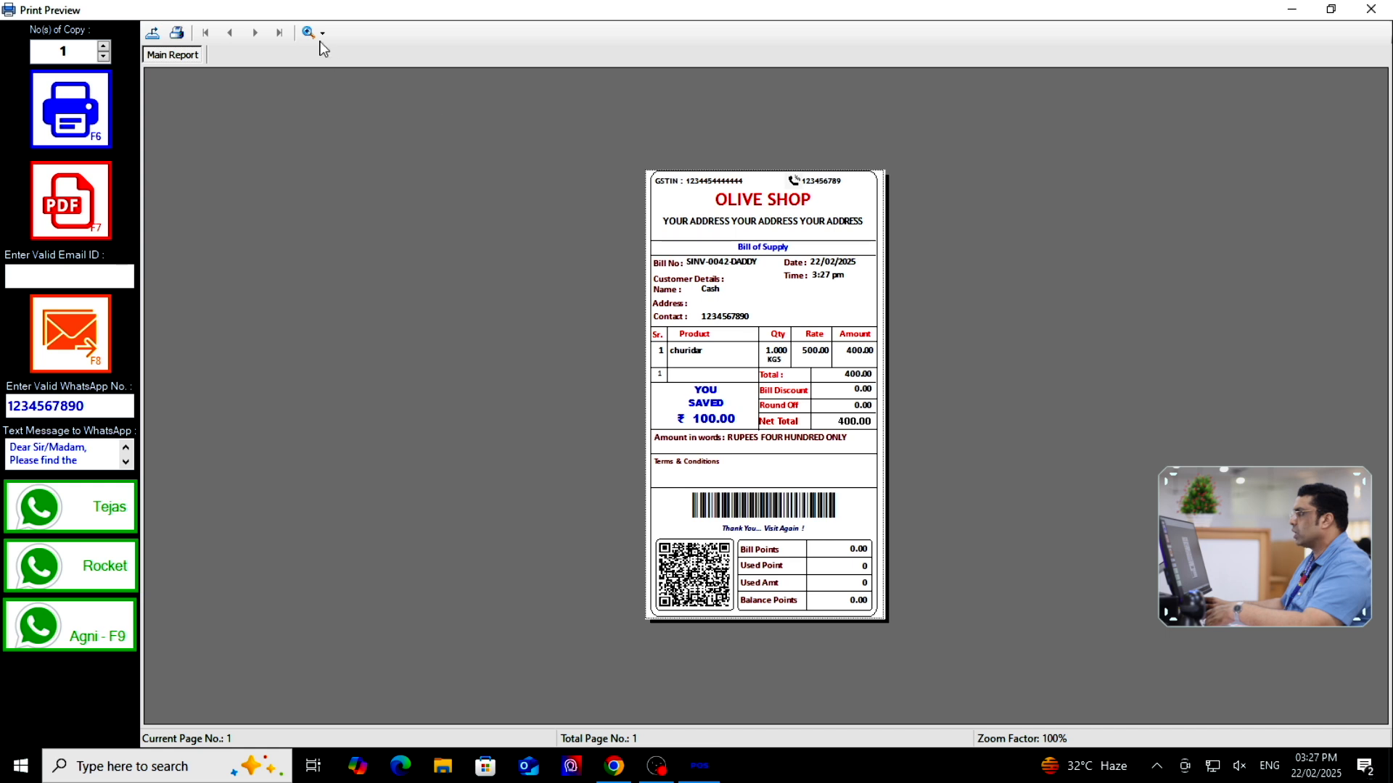
Settle the bill and preview the 400.00 receipt at 200% zoom
left_click(320, 32)
left_click(340, 132)
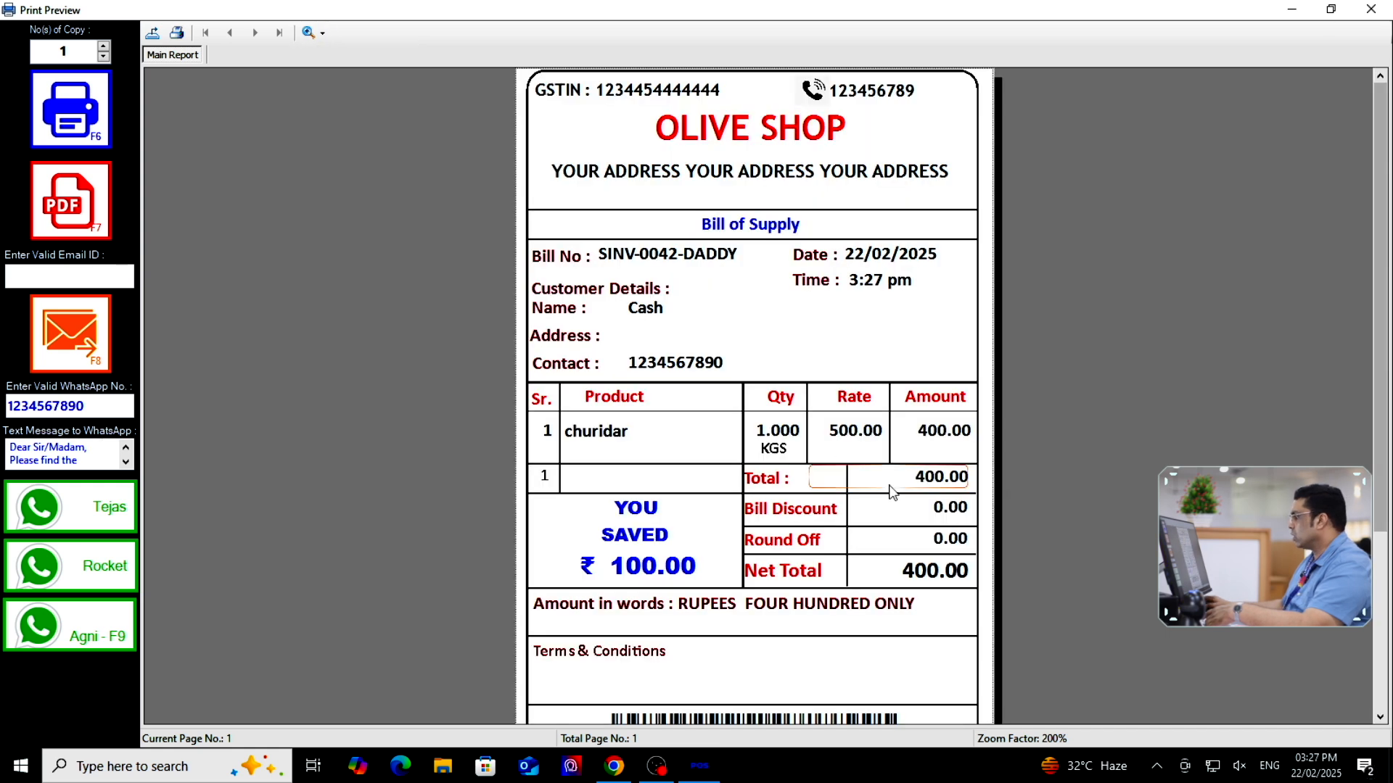
scroll(782, 473, "down", 3)
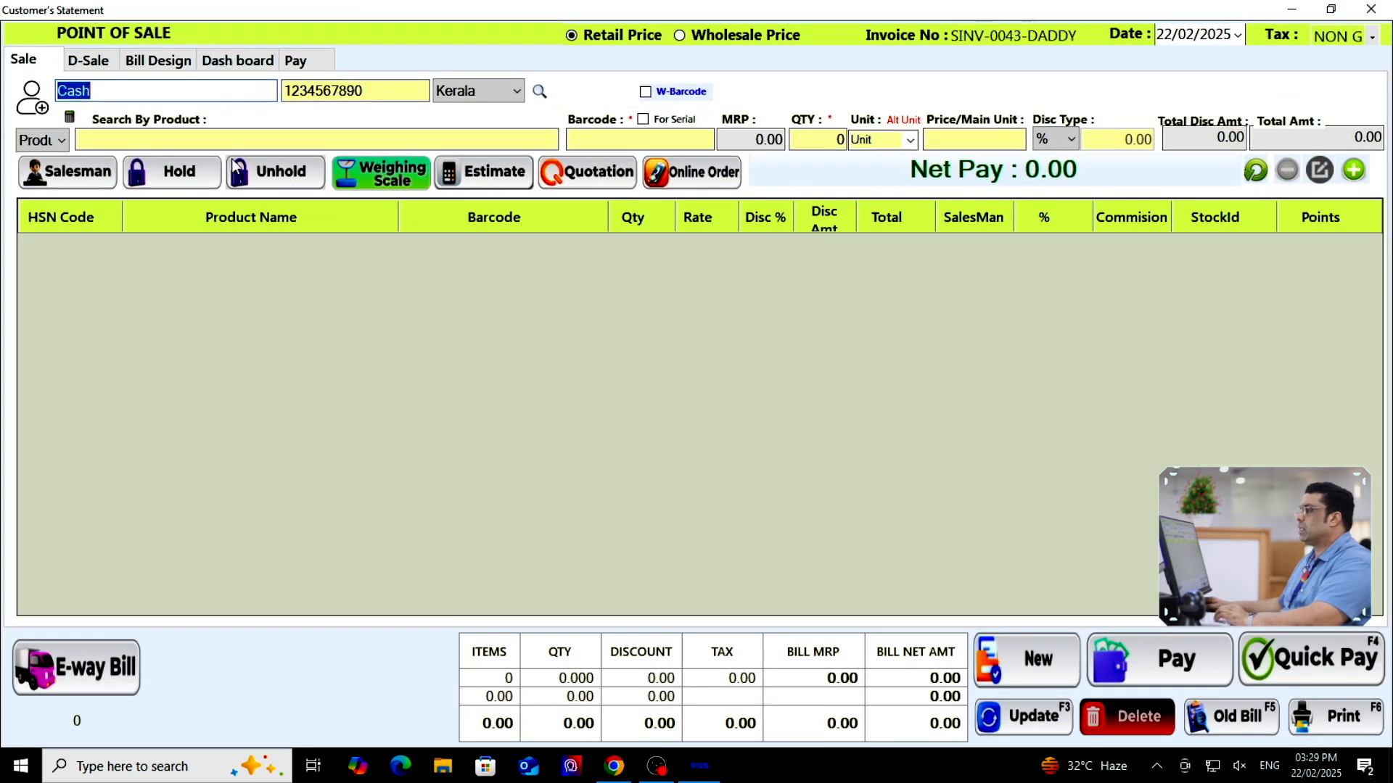
Start invoice SINV-0043-DADDY and load churidar, quantity 1 at 500.00, ready for a discount
left_click(211, 147)
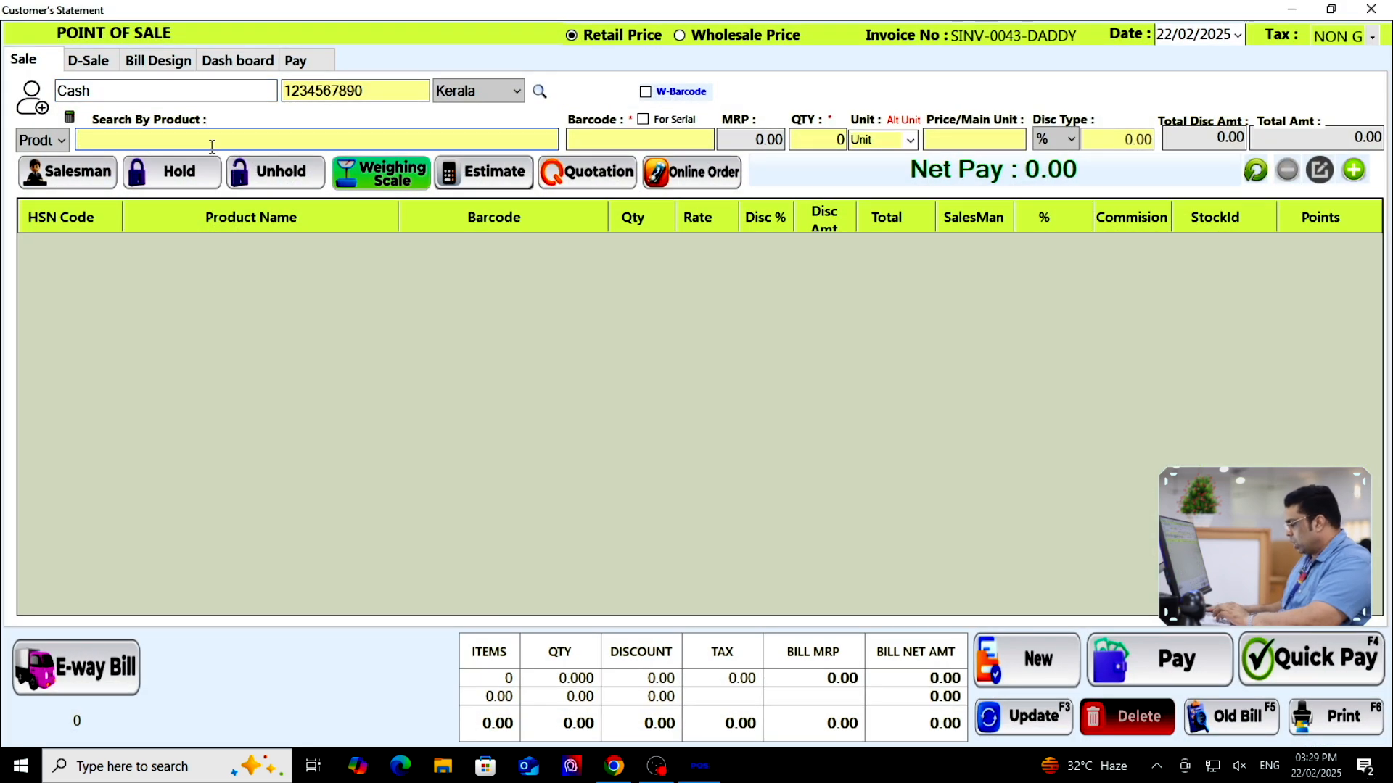
type("ch")
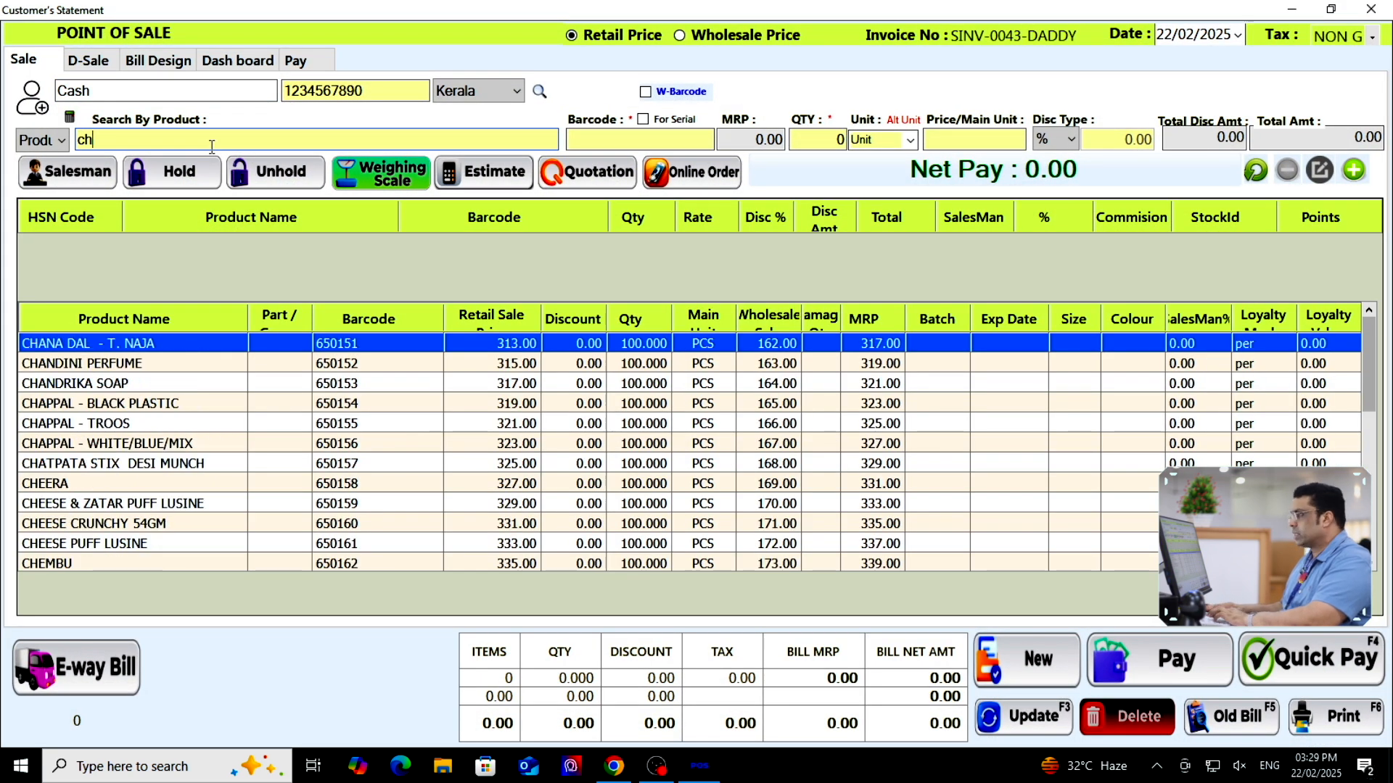
type("ur")
left_click(411, 356)
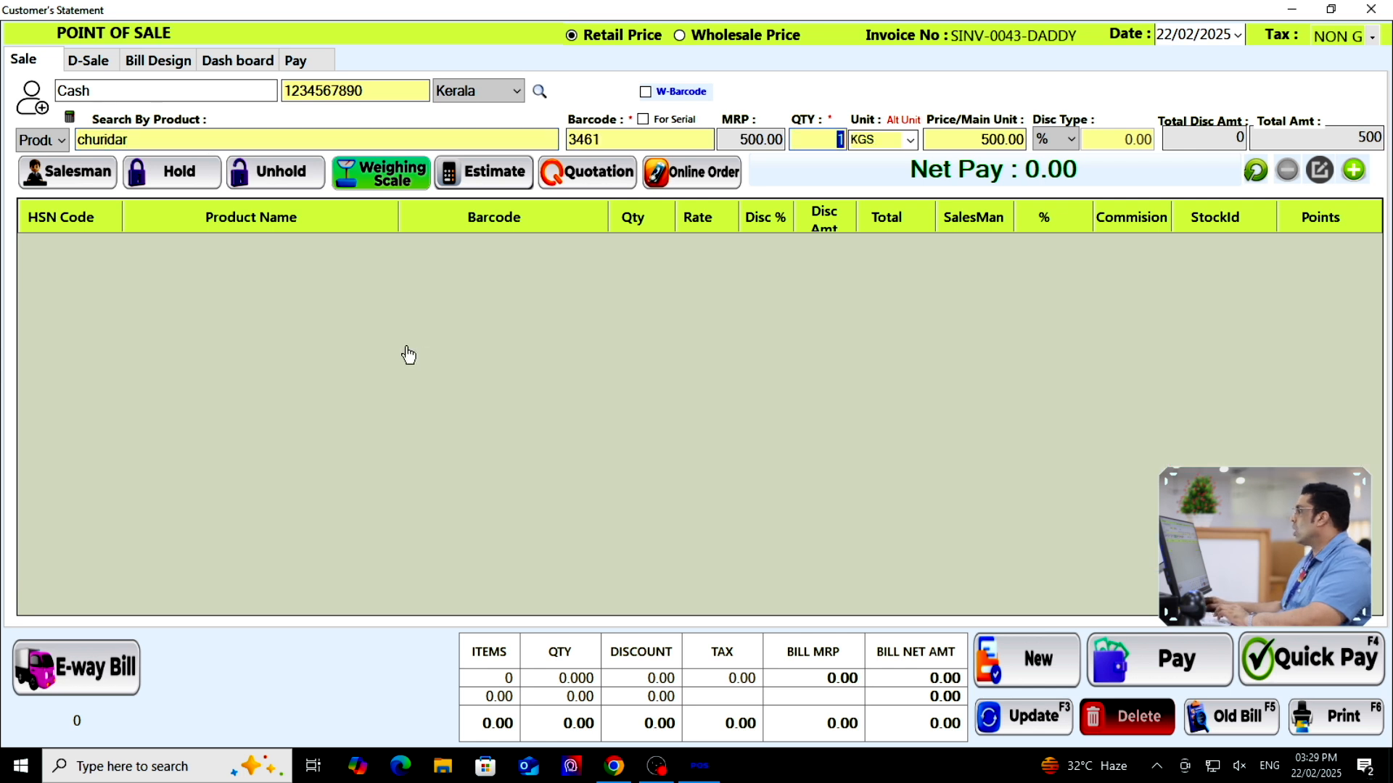
left_click(1069, 139)
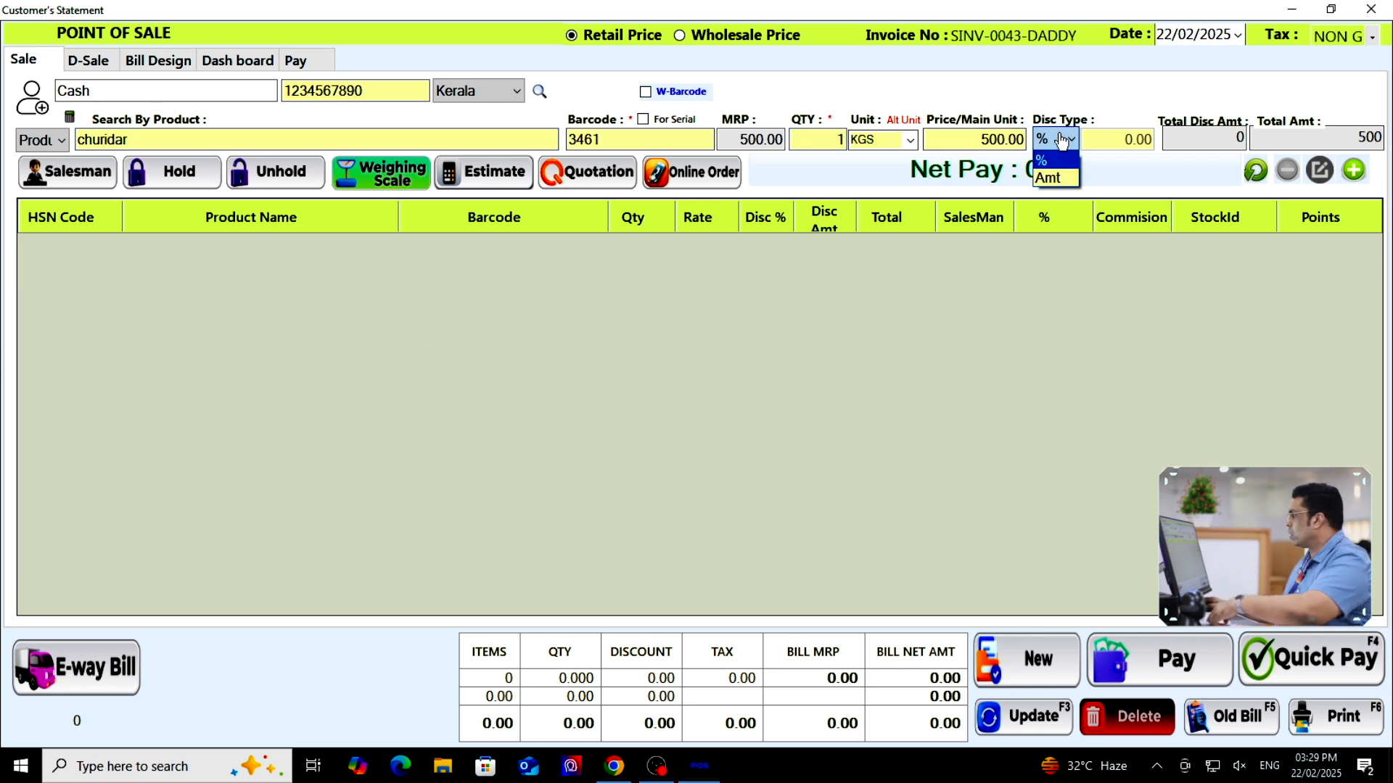